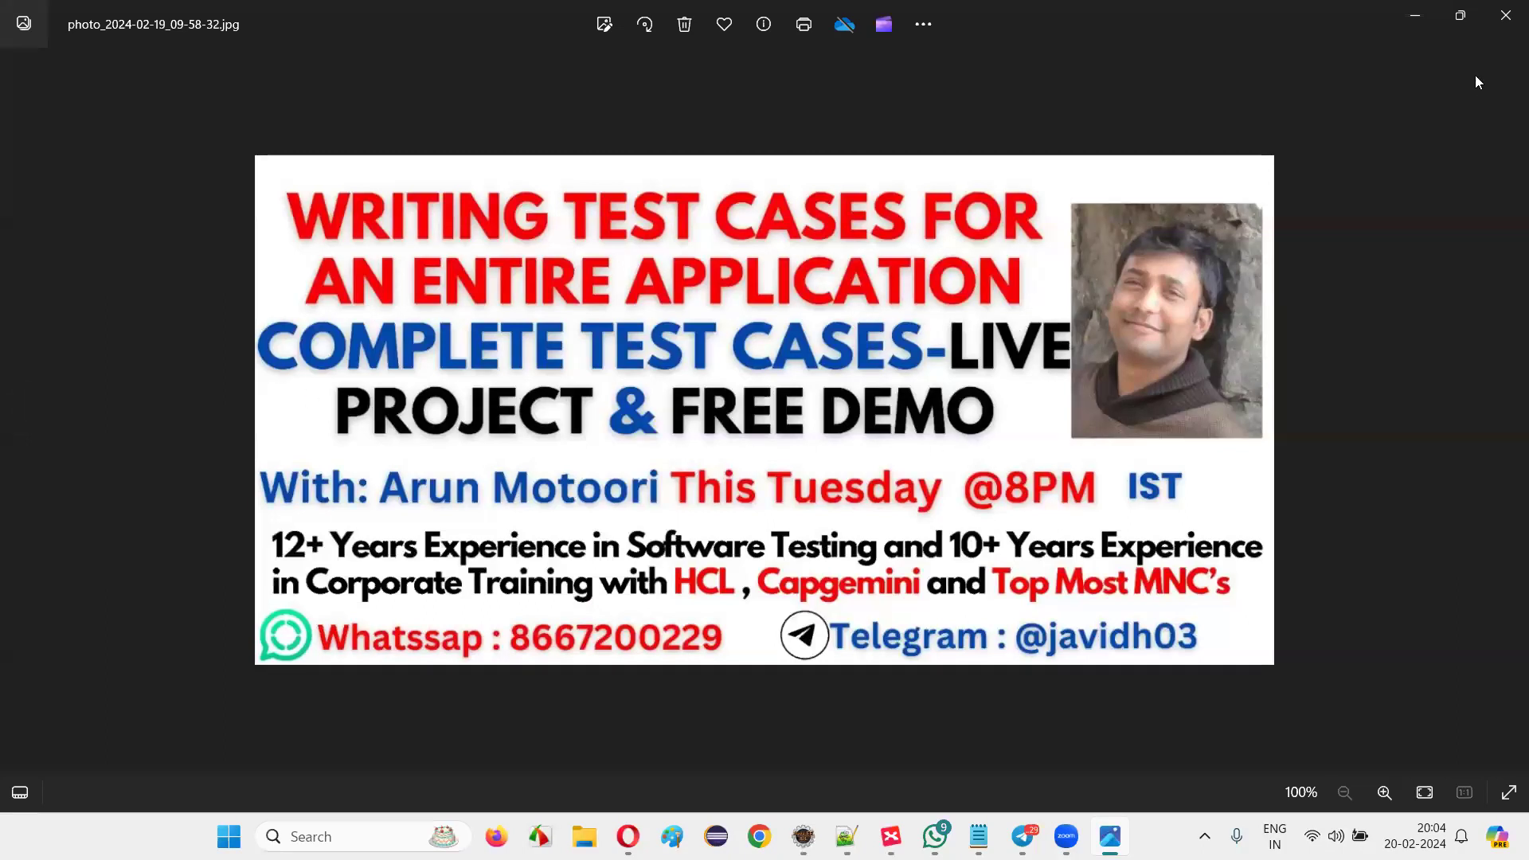
Minimize the promotional test-cases photo in Windows Photos to reveal the desktop.
{"action": "left_click", "coordinate": [1416, 18]}
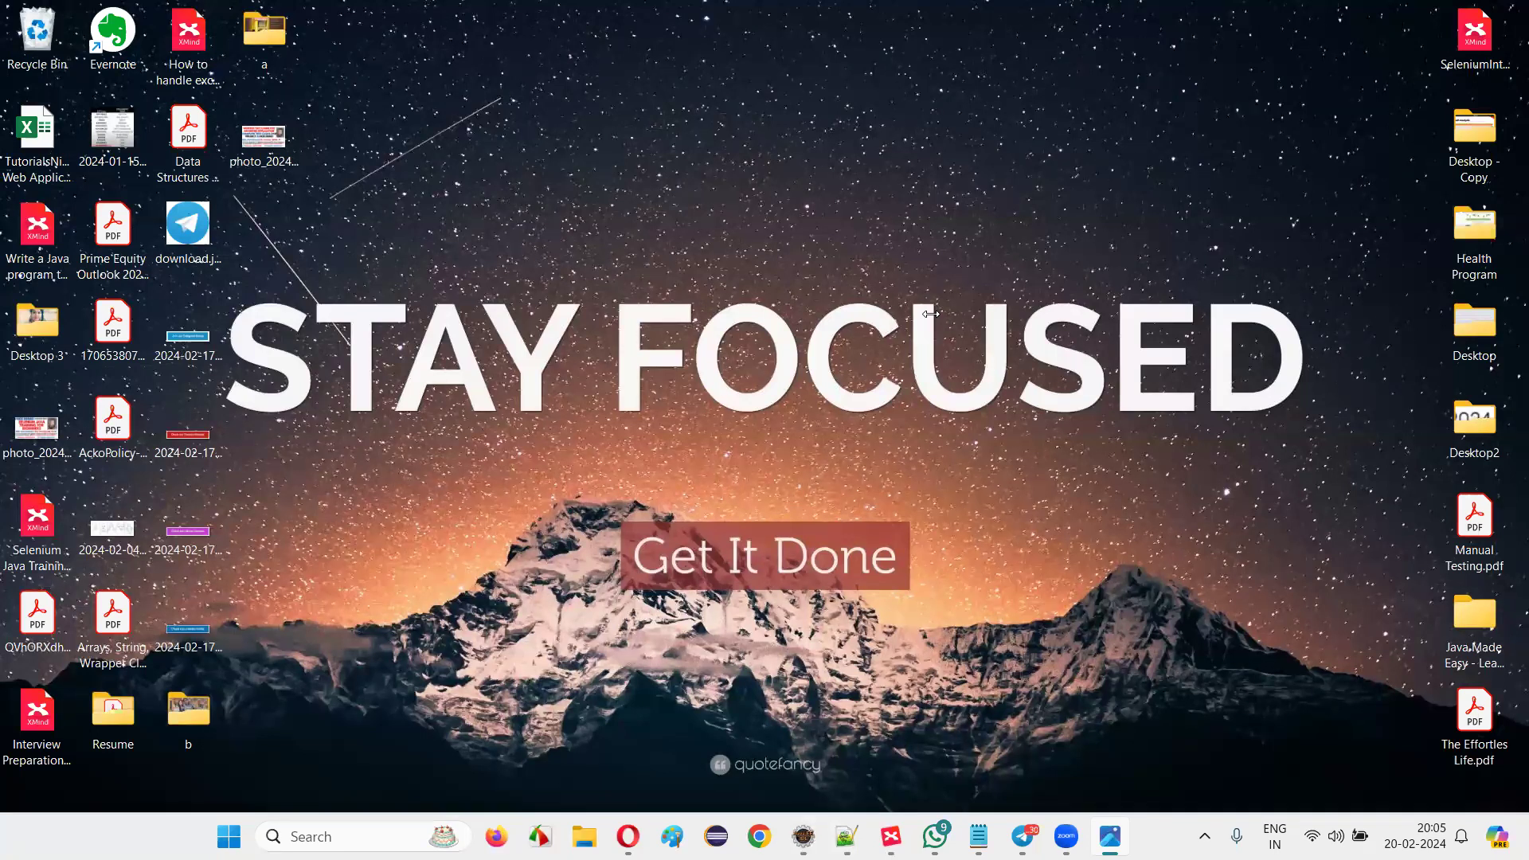
Launch Chrome and open a second window for the other profile from the profile menu.
{"action": "left_click", "coordinate": [764, 834]}
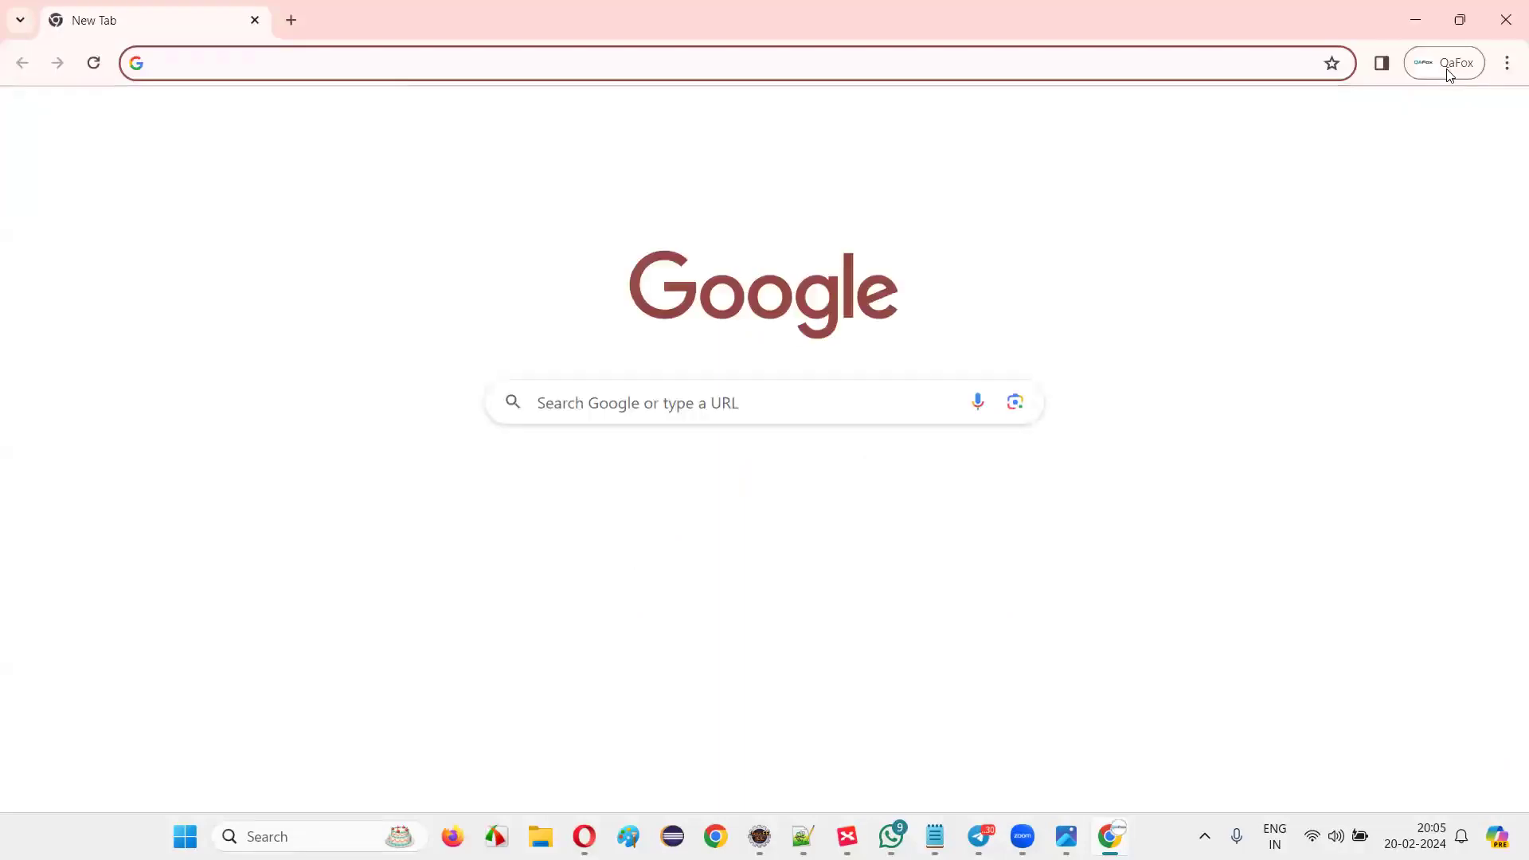
{"action": "left_click", "coordinate": [1446, 69]}
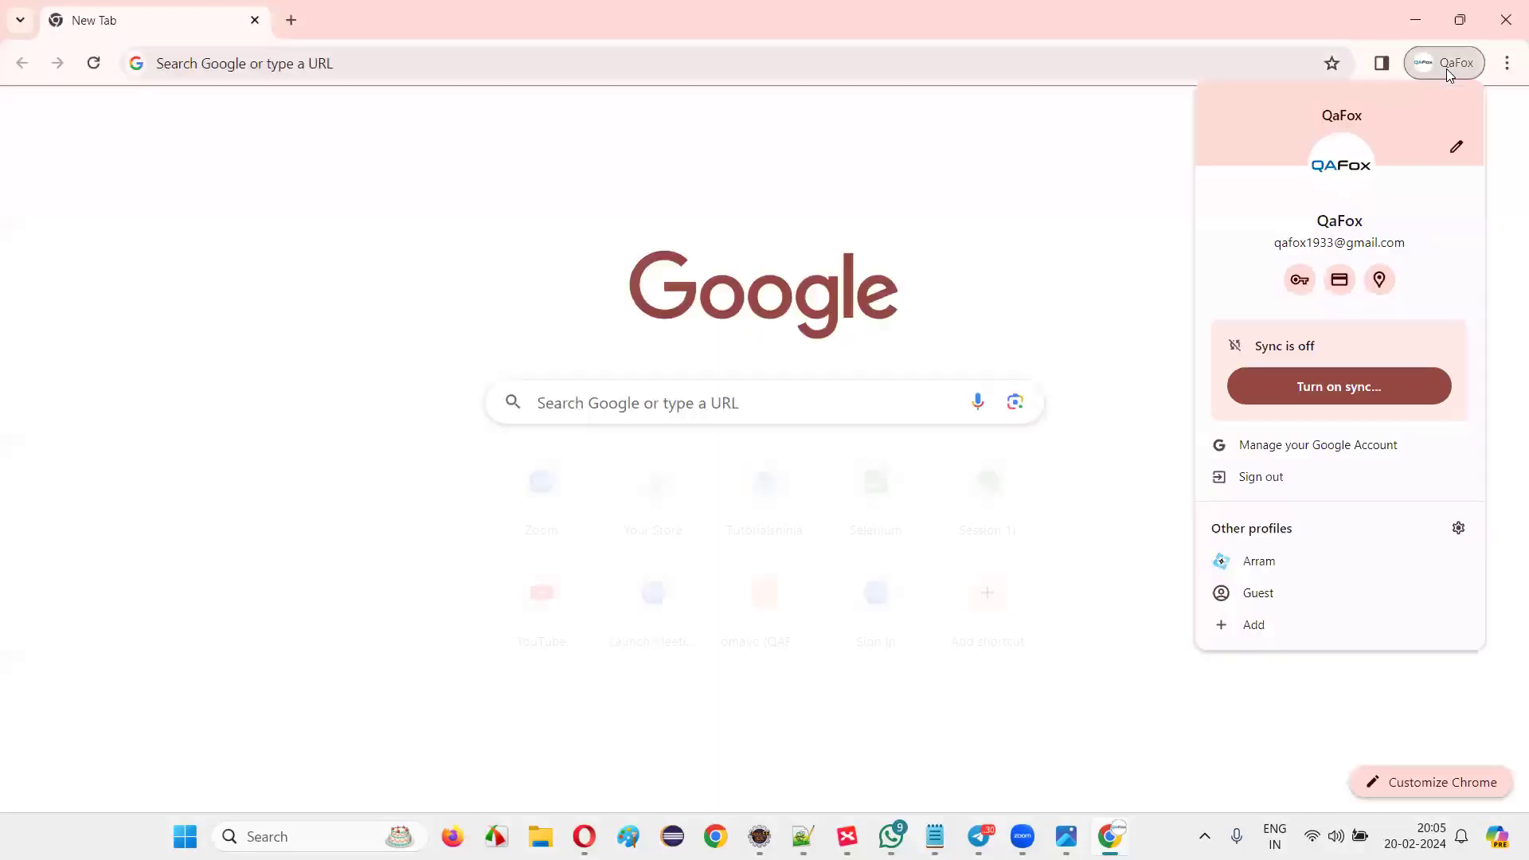
{"action": "left_click", "coordinate": [1291, 562]}
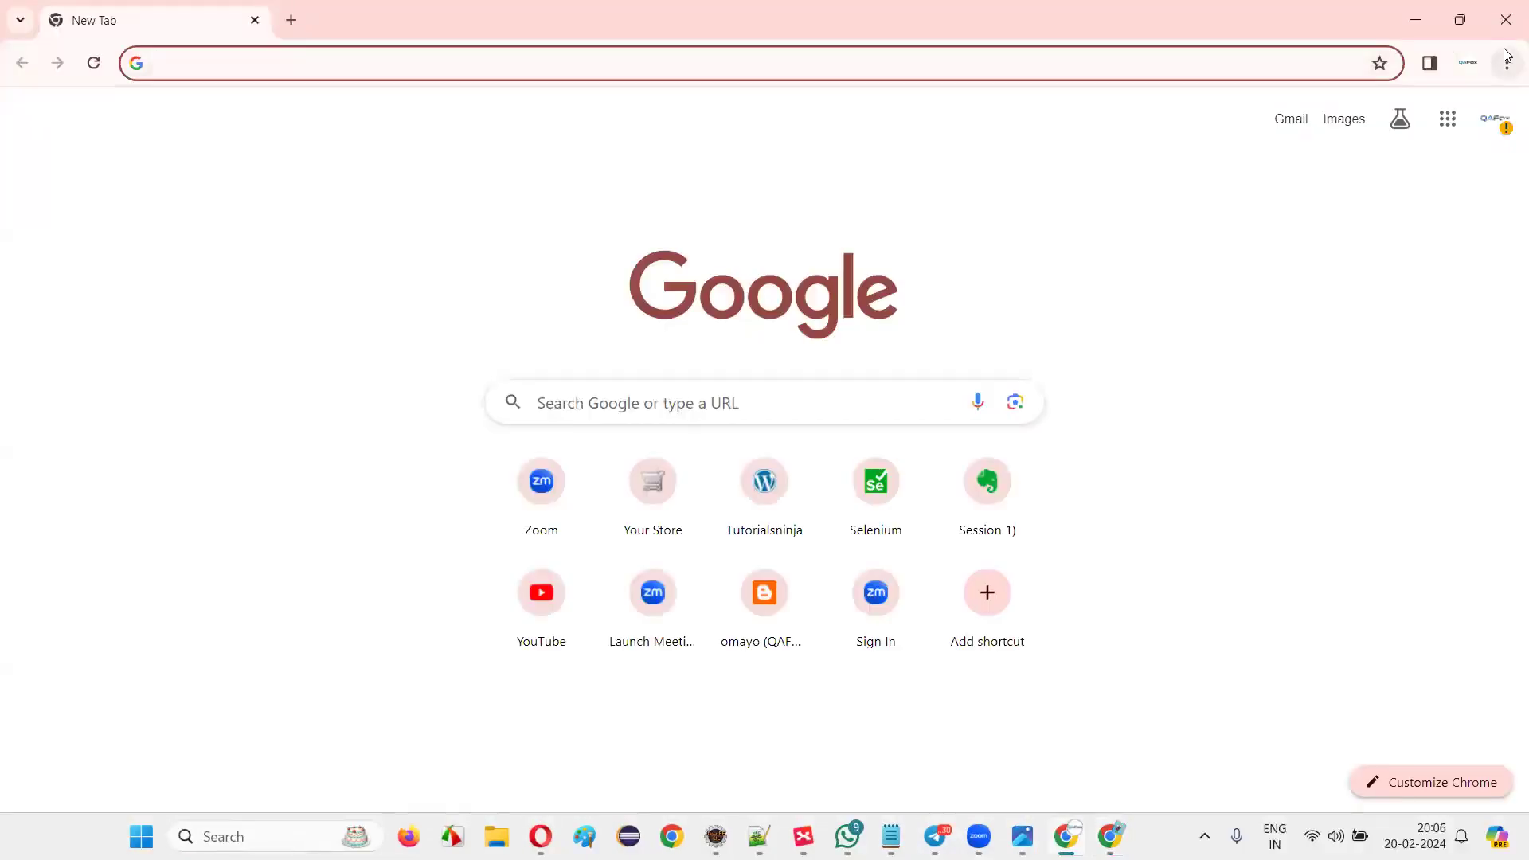
Close the pink QaFox-profile Chrome window, keeping the purple profile's New Tab open.
{"action": "key", "text": "alt+F4"}
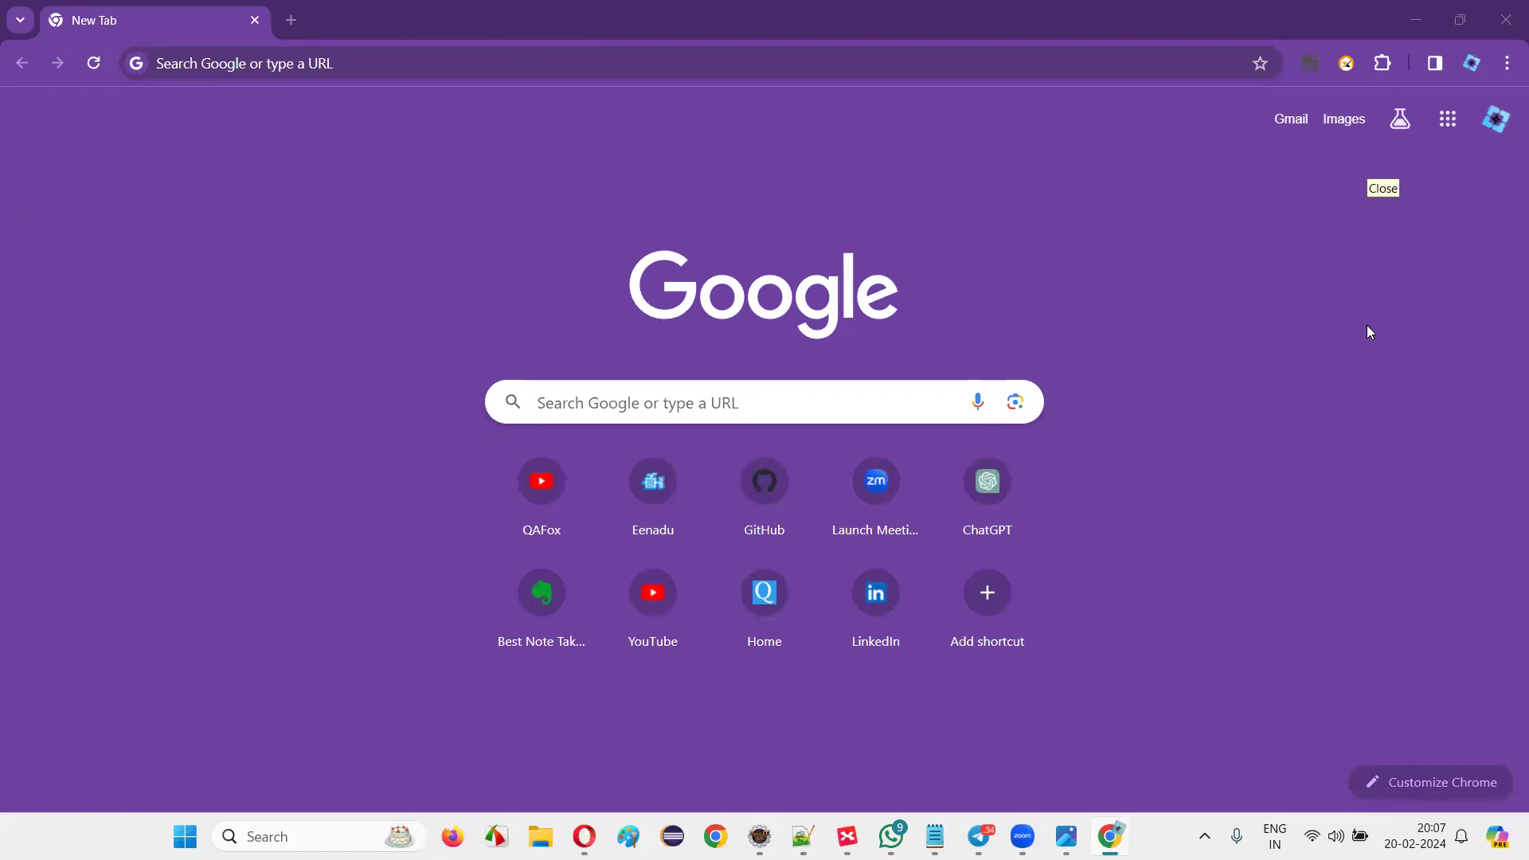
Paste tutorialsninja.com/demo/ into the address bar and load the TutorialsNinja store home page.
{"action": "left_click", "coordinate": [272, 65]}
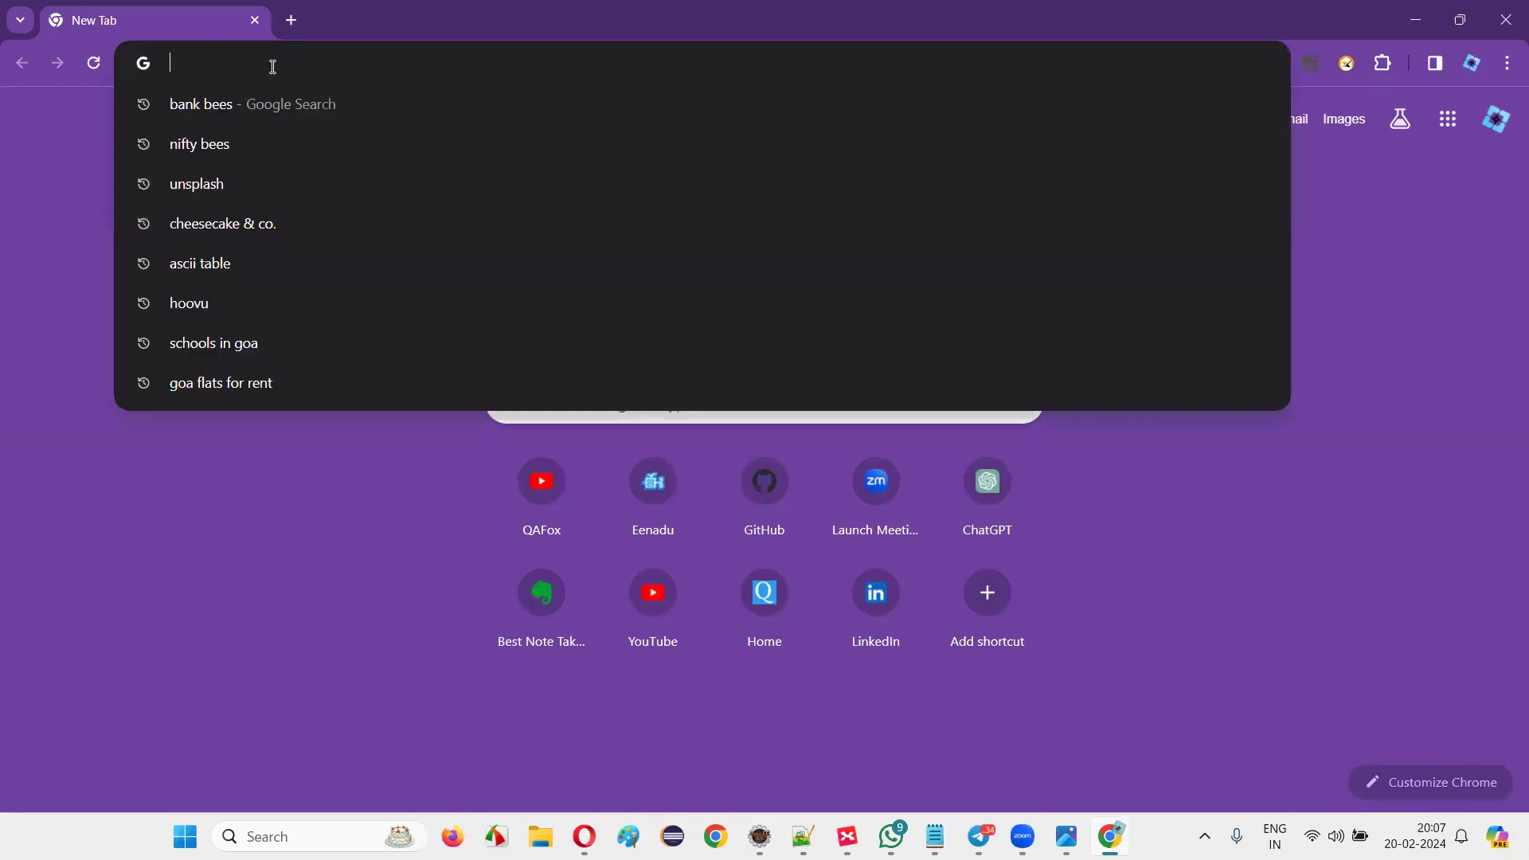
{"action": "type", "text": "tutorialsninja.com/demo/"}
{"action": "key", "text": "Return"}
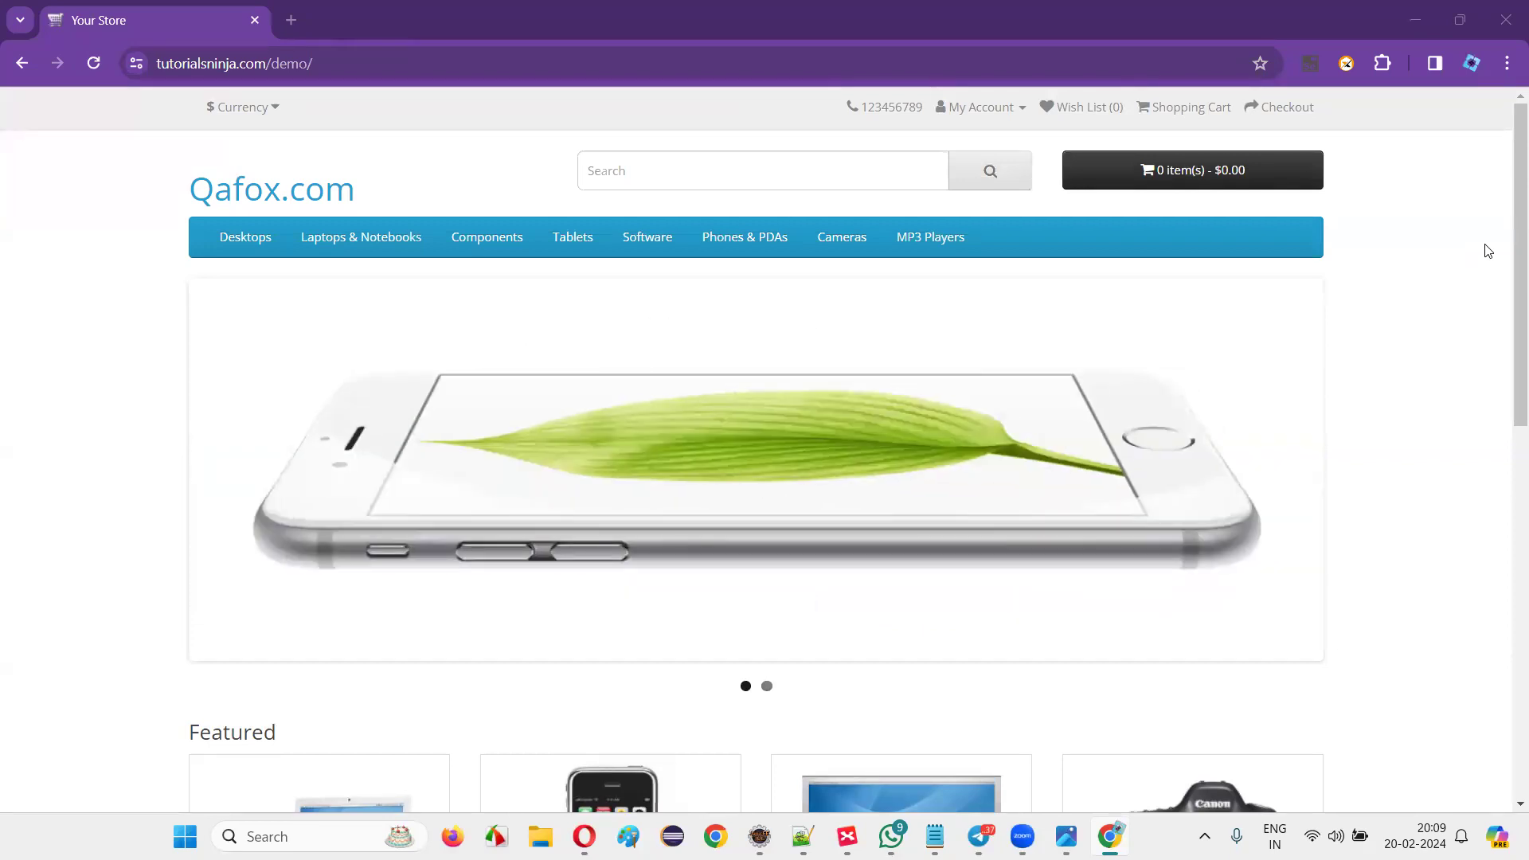
{"action": "mouse_move", "coordinate": [360, 236]}
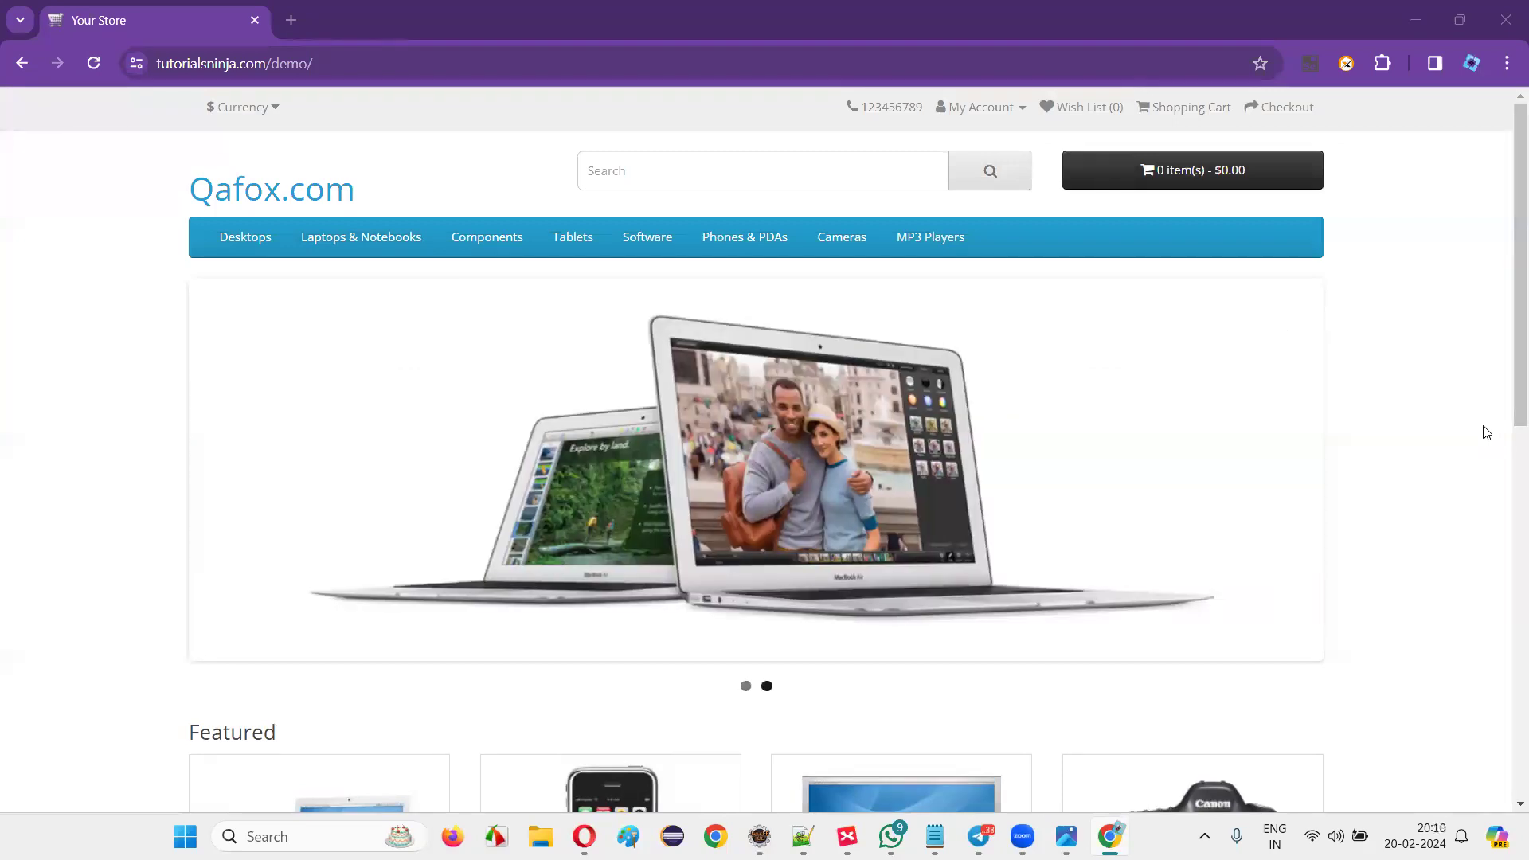
Scroll the store home page and show the Currency list: Euro, Pound Sterling, US Dollar.
{"action": "mouse_move", "coordinate": [1504, 285]}
{"action": "left_mouse_down"}
{"action": "mouse_move", "coordinate": [1506, 689]}
{"action": "mouse_move", "coordinate": [1474, 283]}
{"action": "left_mouse_up"}
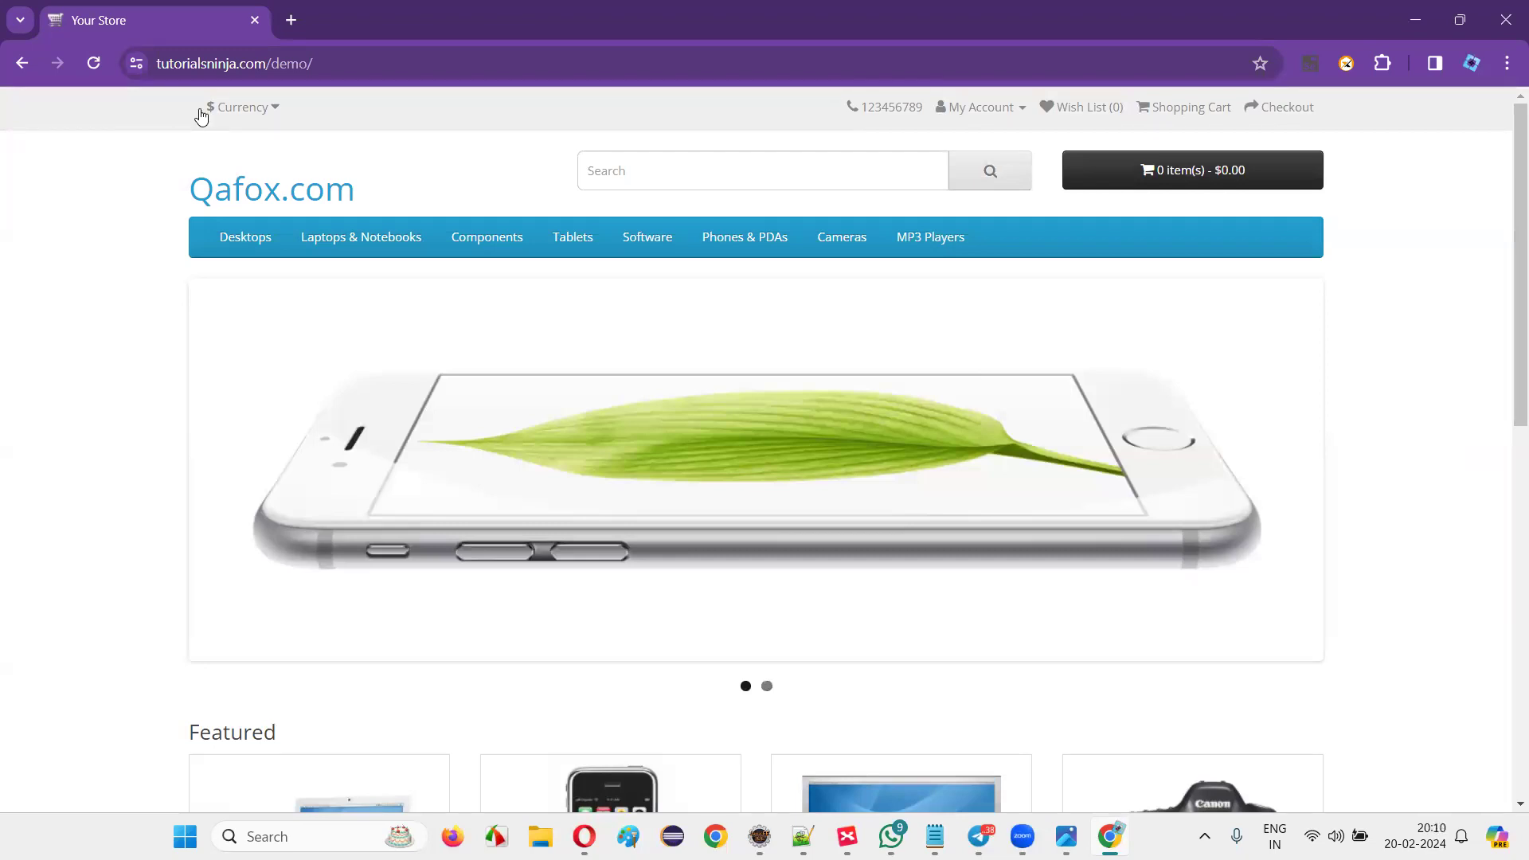
{"action": "left_click", "coordinate": [237, 116]}
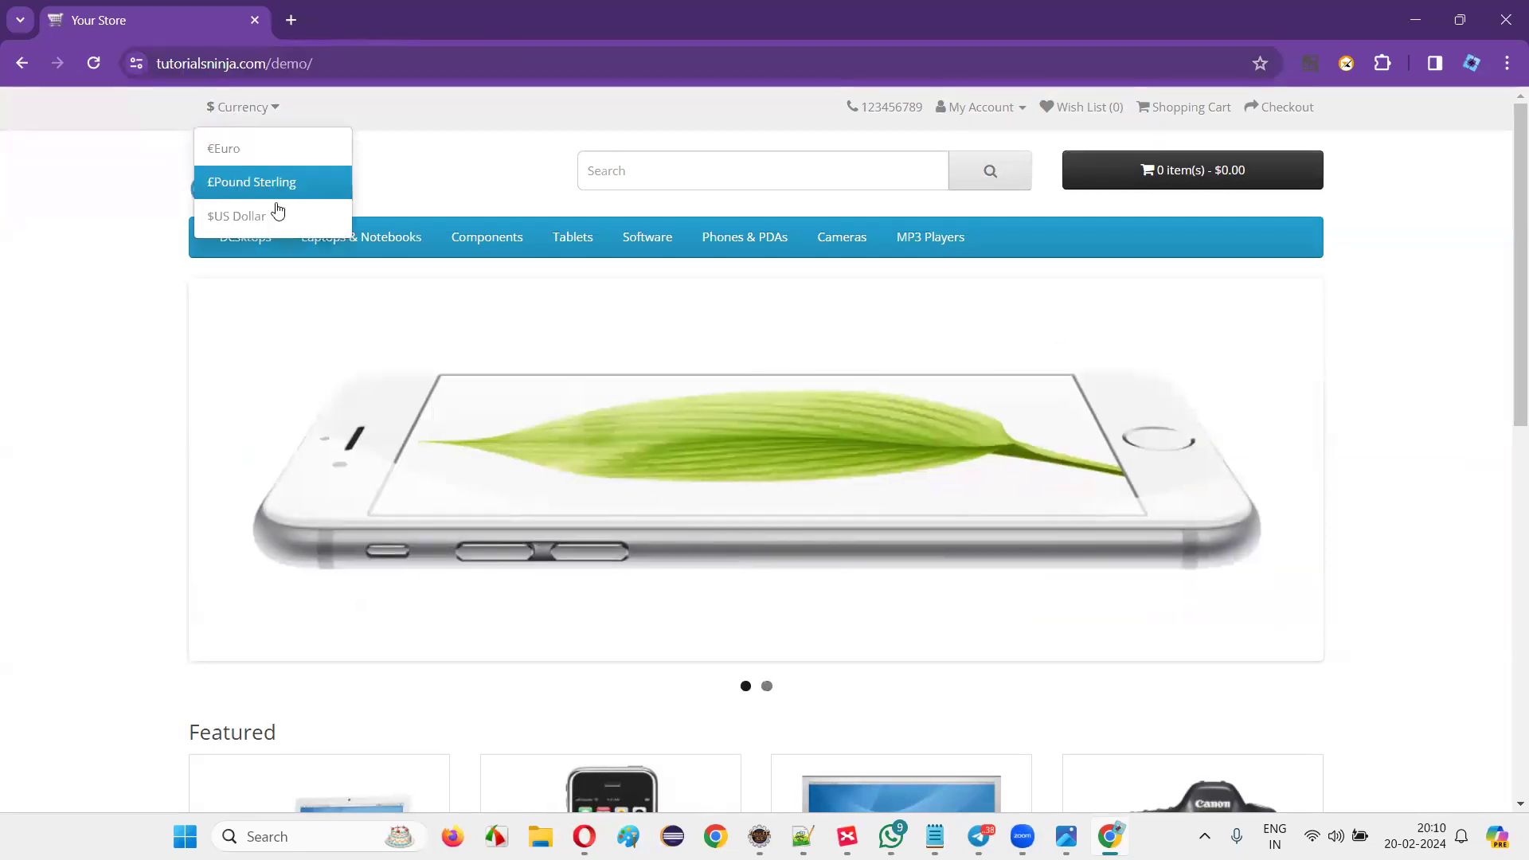
Dismiss the currency list and go to My Account > Register to load the form.
{"action": "left_click", "coordinate": [249, 178]}
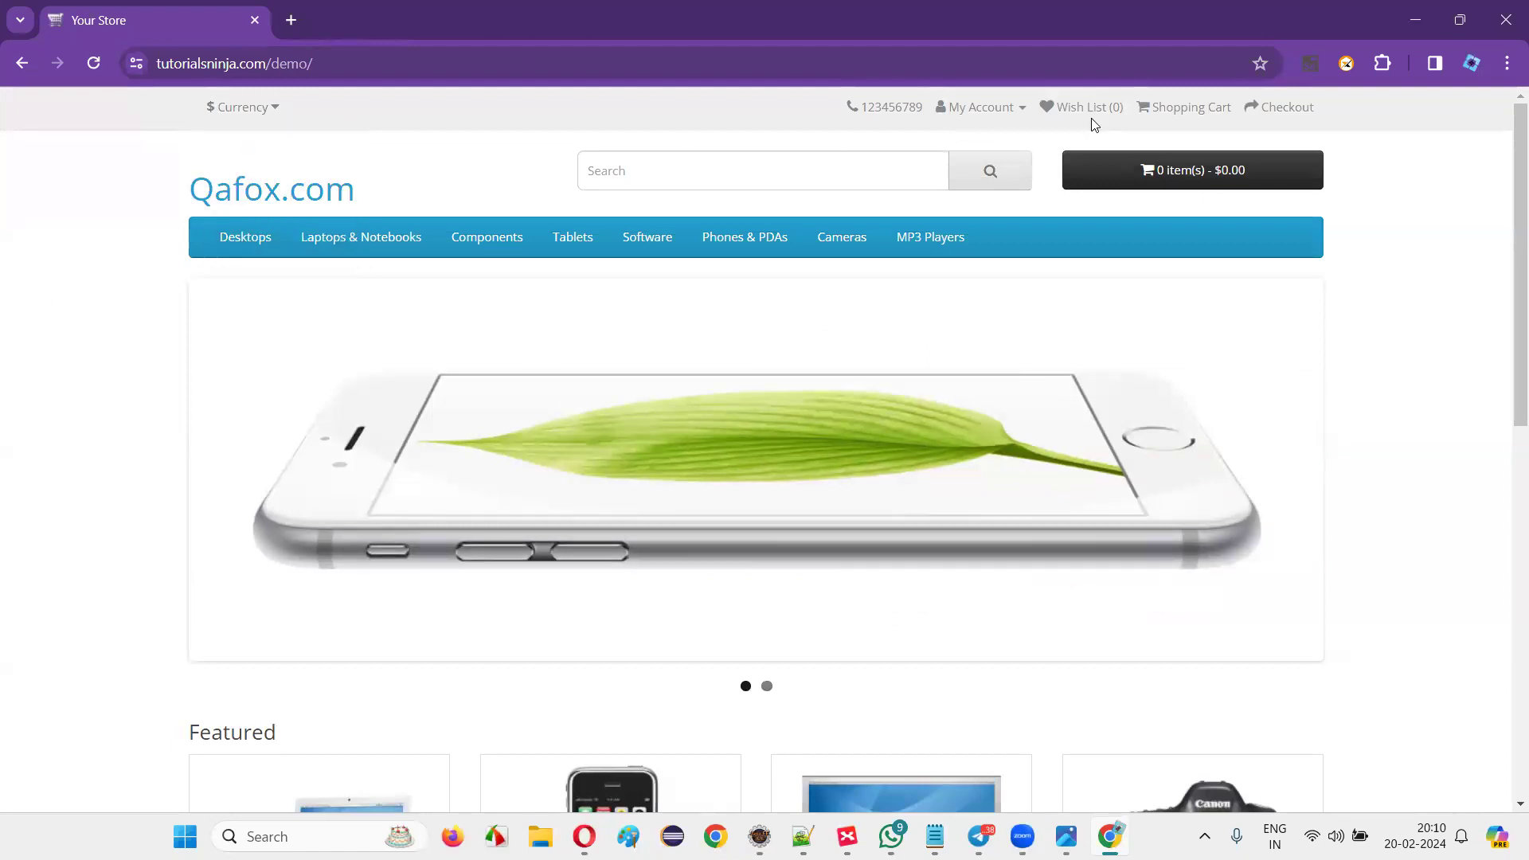
{"action": "left_click", "coordinate": [984, 109]}
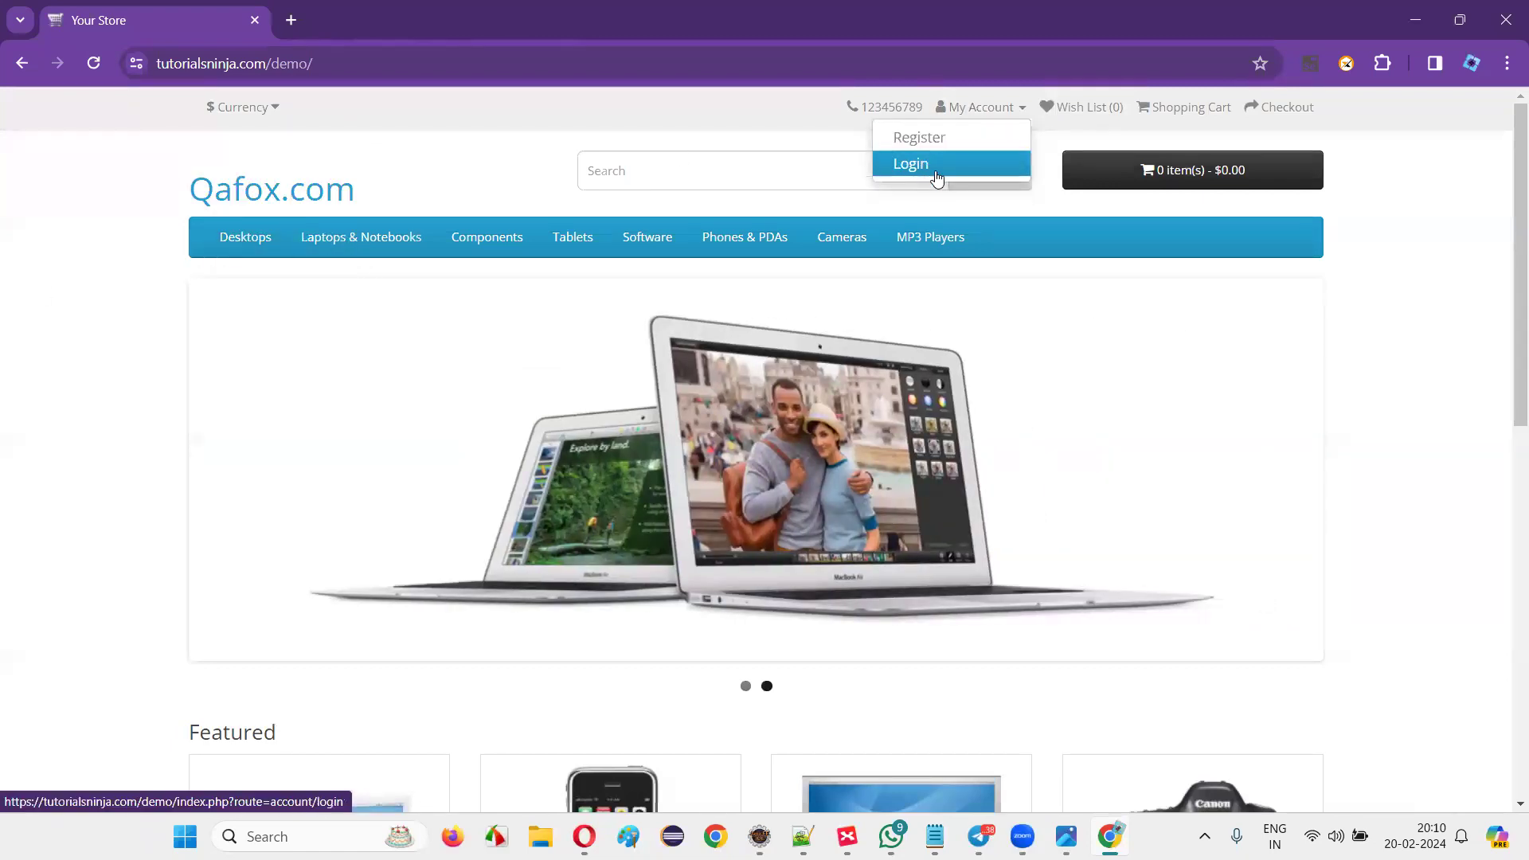
{"action": "left_click", "coordinate": [931, 142]}
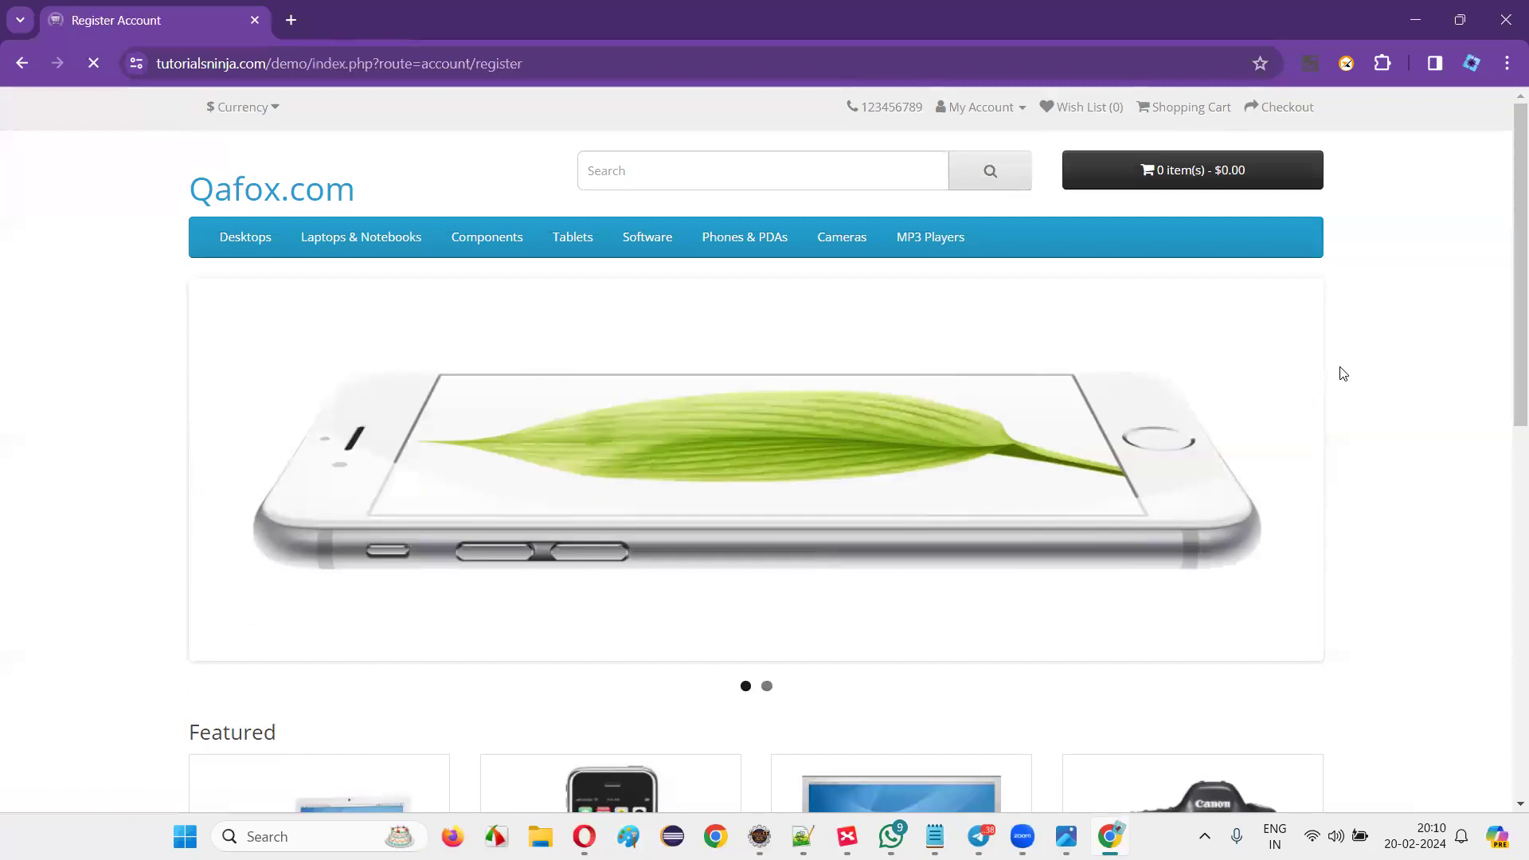
{"action": "scroll", "coordinate": [1341, 379], "scroll_direction": "down", "scroll_amount": 3}
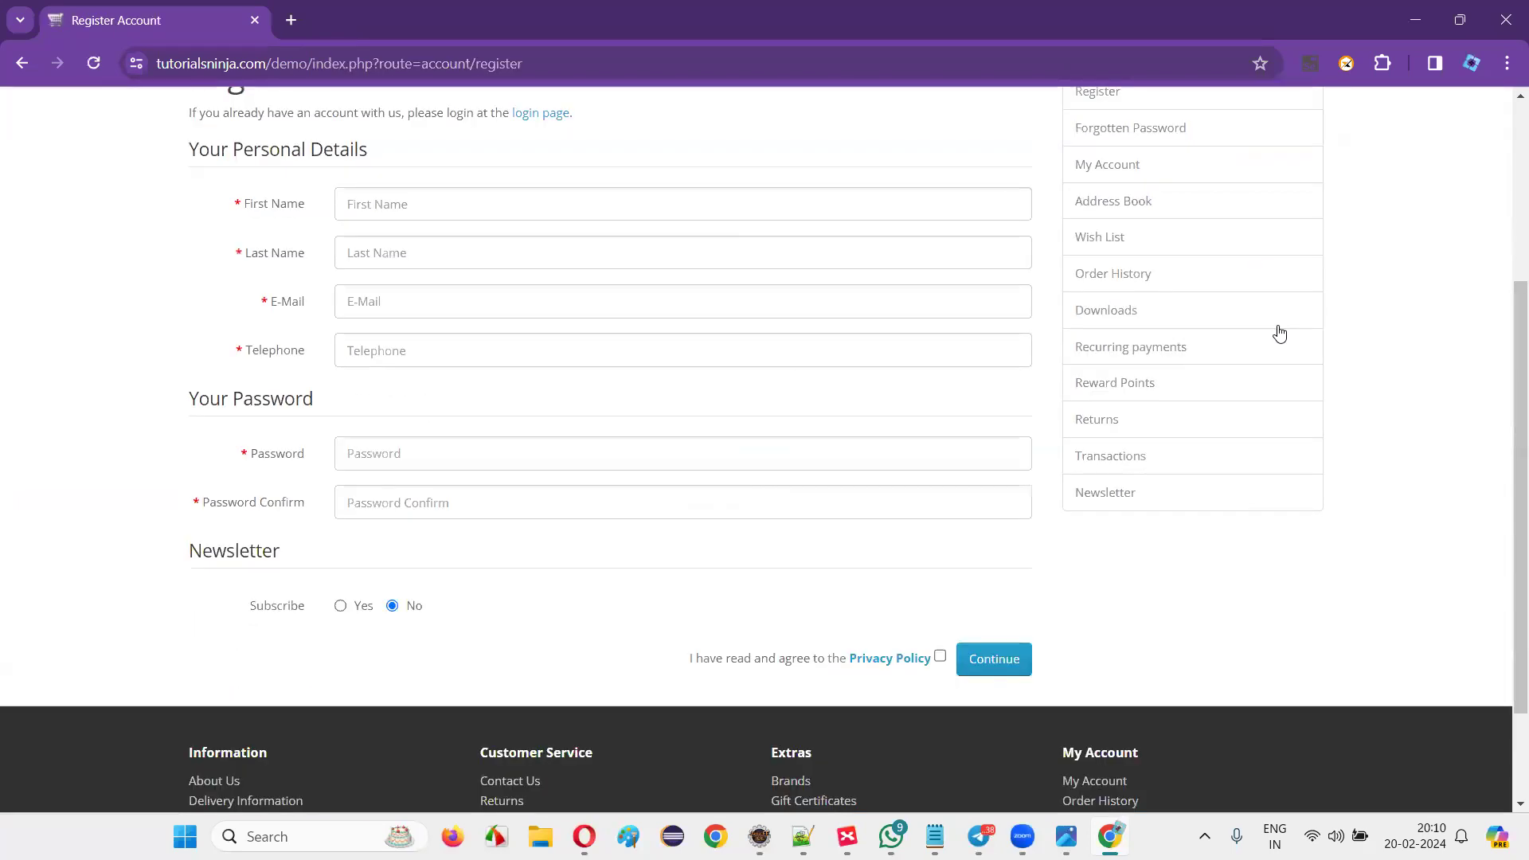
{"action": "scroll", "coordinate": [1279, 333], "scroll_direction": "up", "scroll_amount": 1}
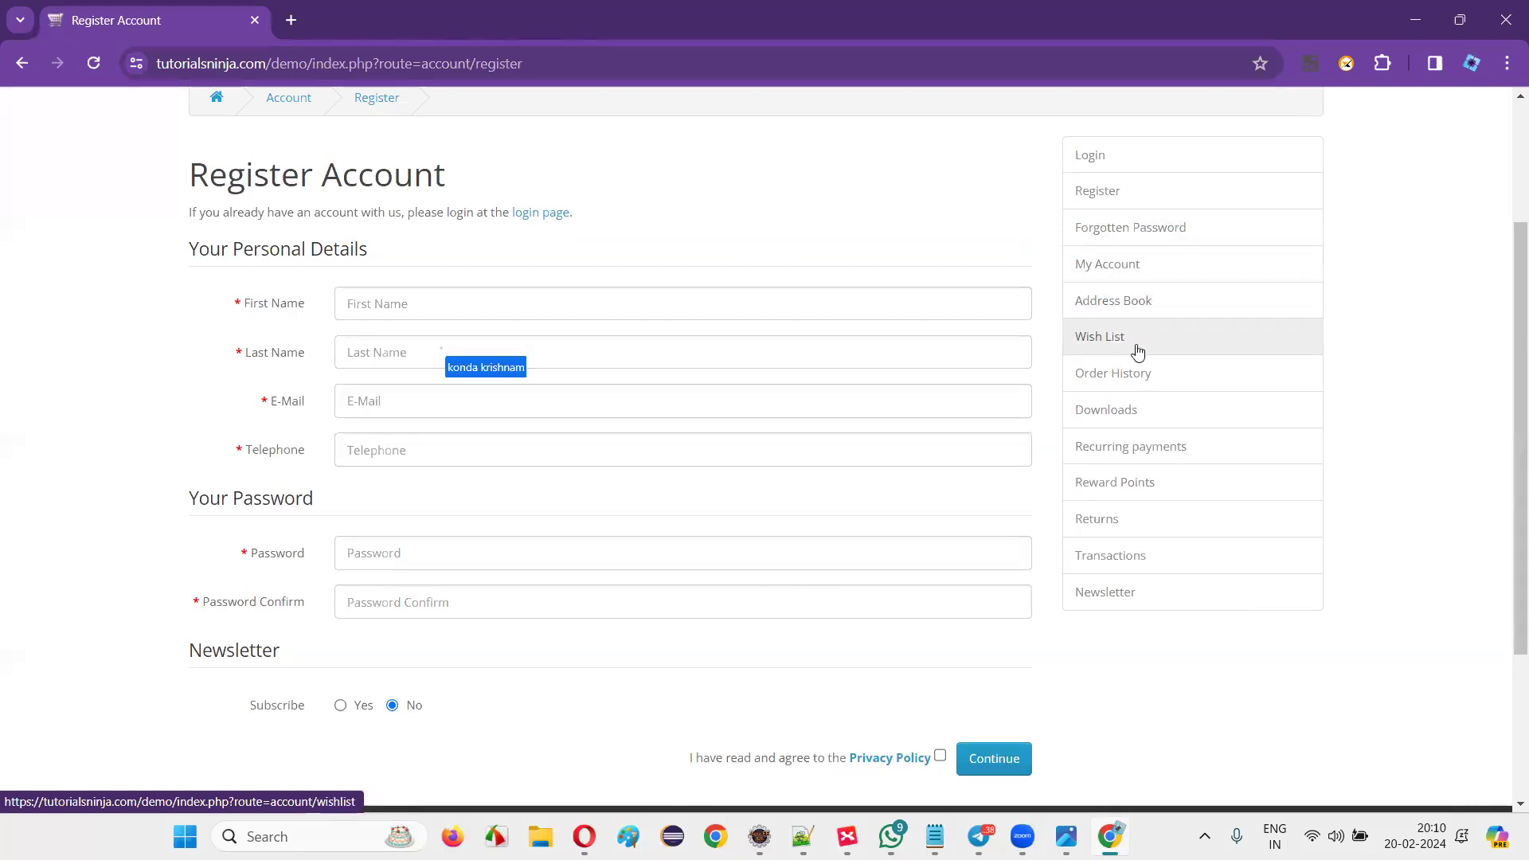
{"action": "scroll", "coordinate": [1402, 434], "scroll_direction": "up", "scroll_amount": 2}
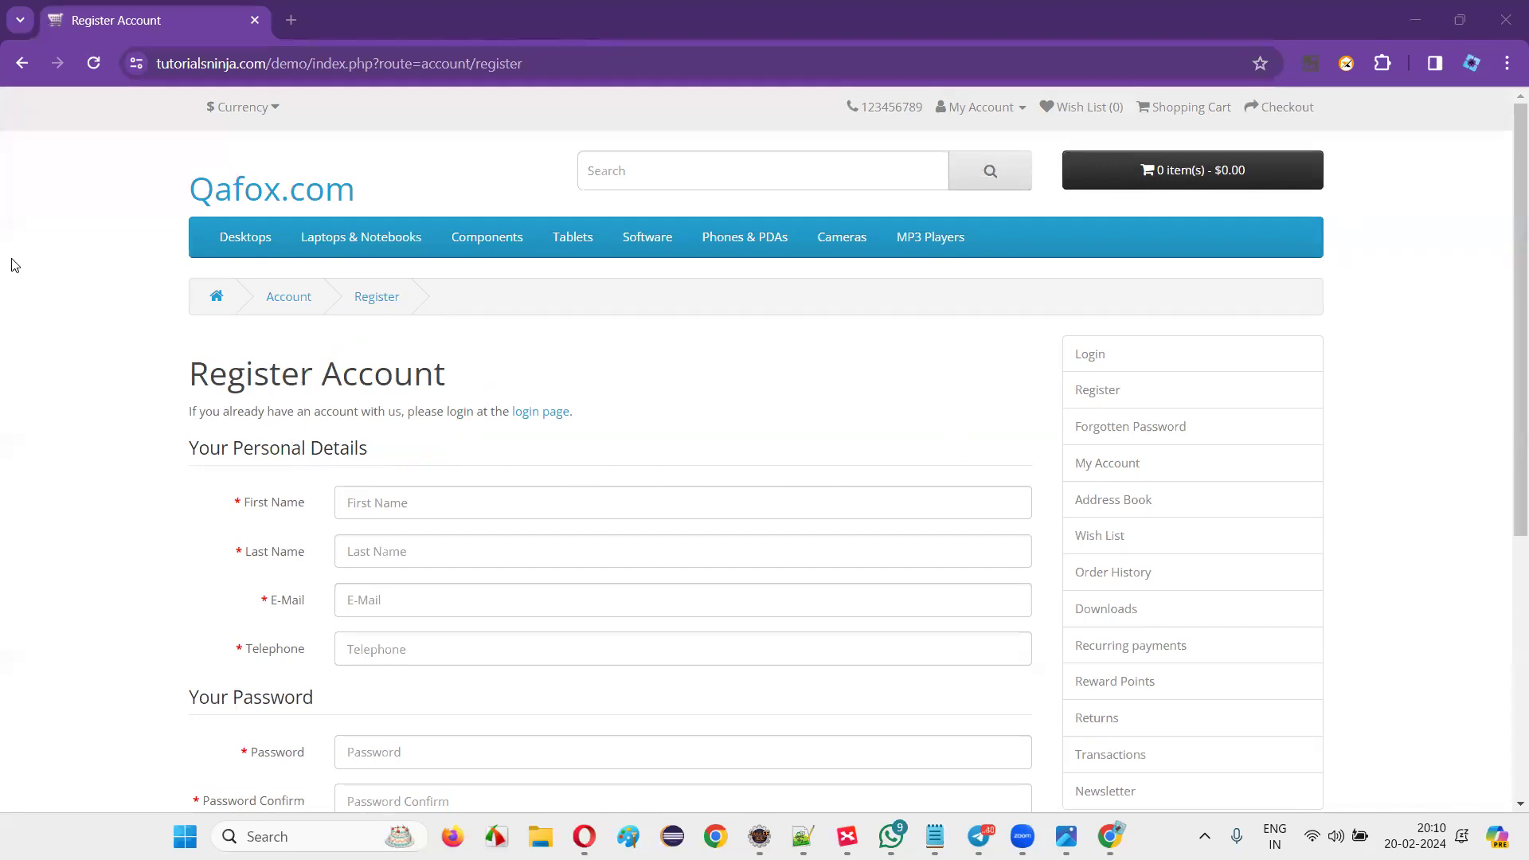
{"action": "mouse_move", "coordinate": [1507, 256]}
{"action": "left_mouse_down"}
{"action": "mouse_move", "coordinate": [1505, 613]}
{"action": "mouse_move", "coordinate": [1504, 280]}
{"action": "left_mouse_up"}
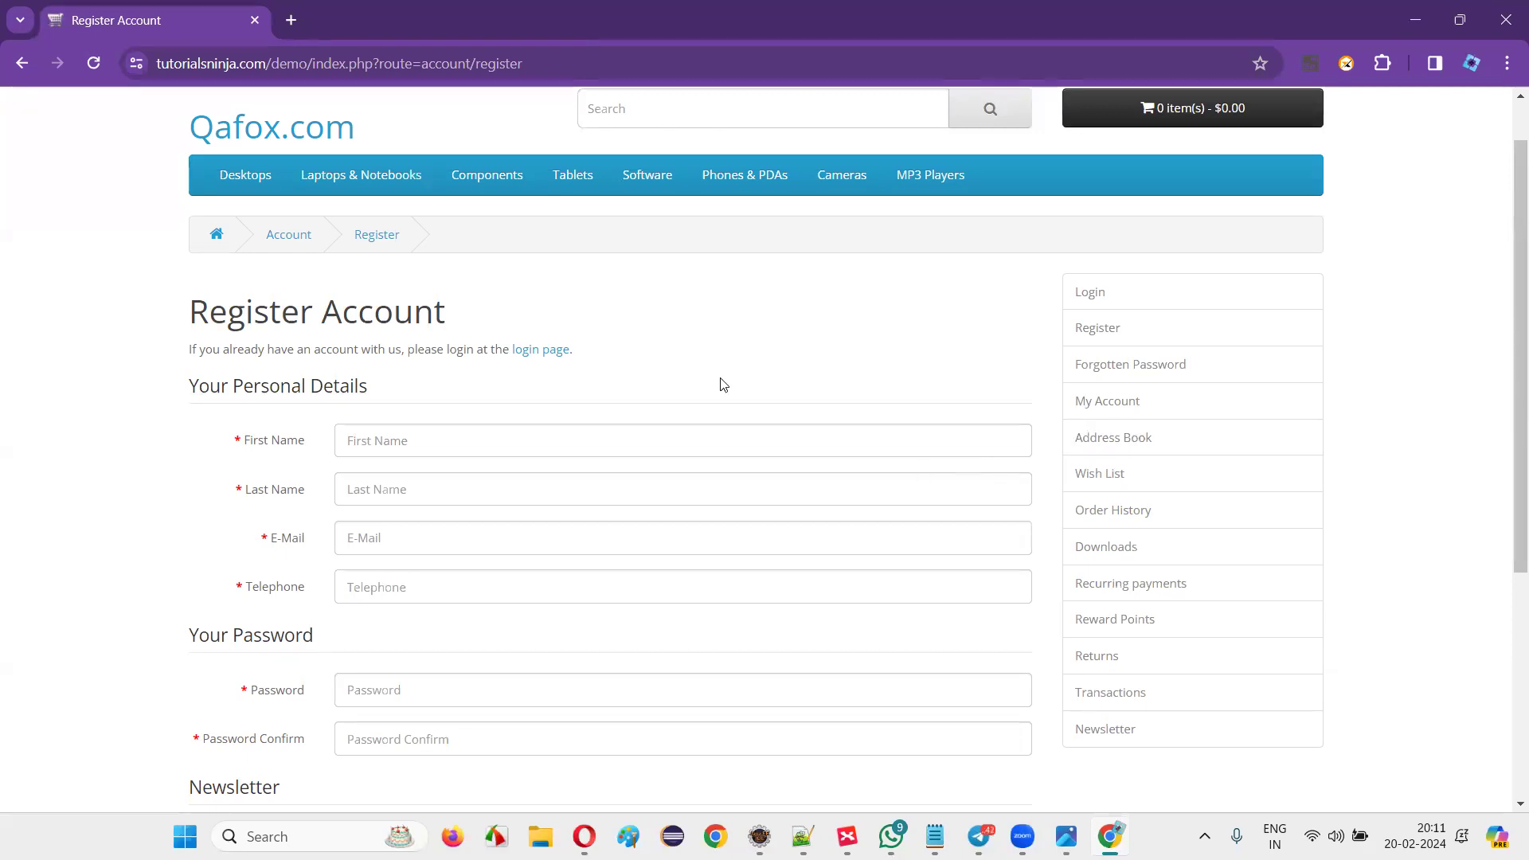
{"action": "scroll", "coordinate": [474, 385], "scroll_direction": "up", "scroll_amount": 2}
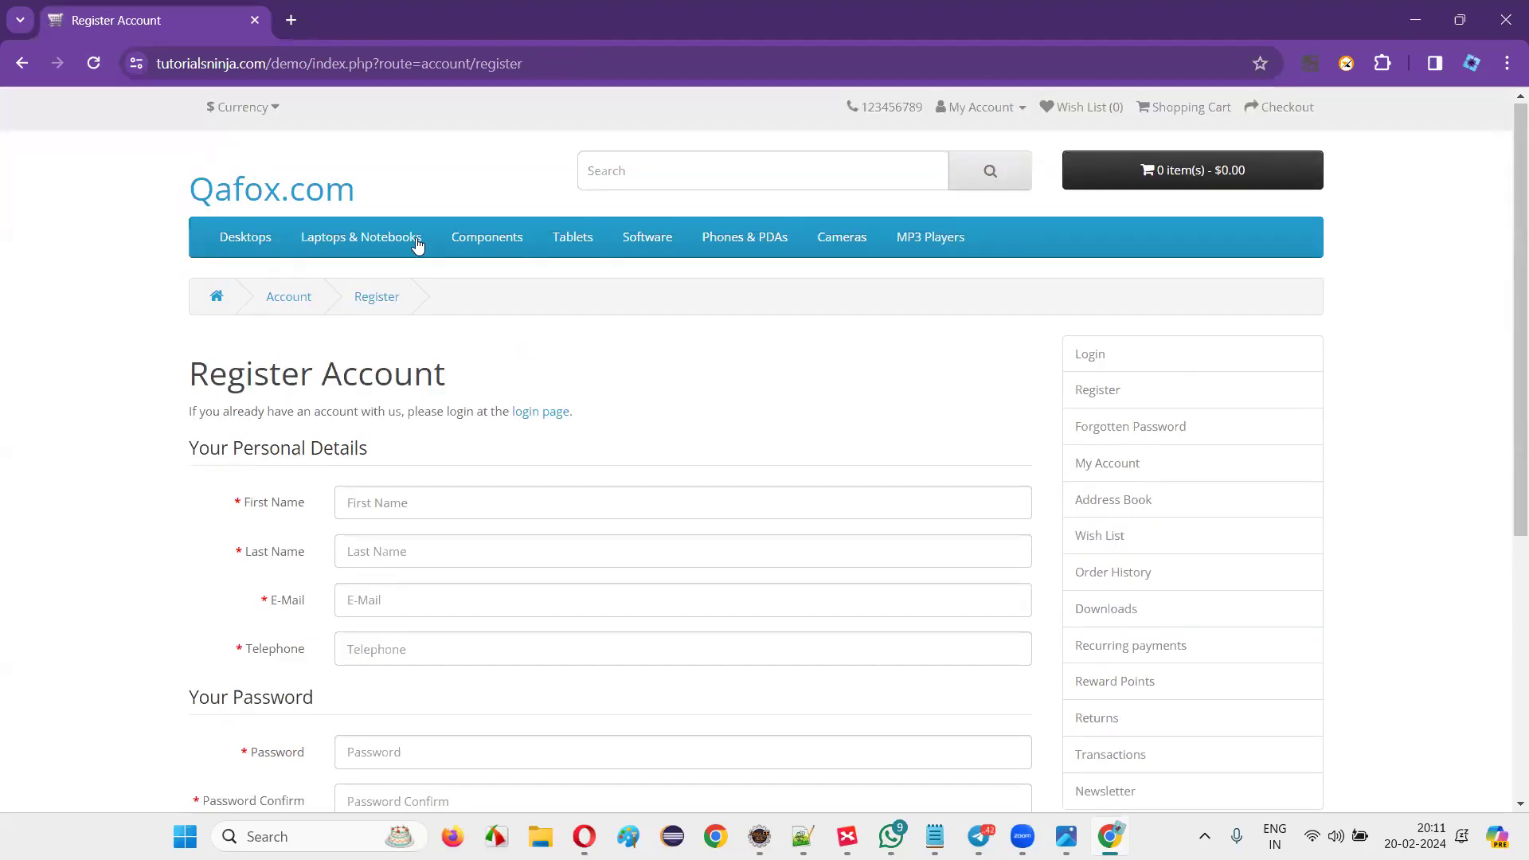
{"action": "scroll", "coordinate": [1055, 485], "scroll_direction": "down", "scroll_amount": 5}
{"action": "scroll", "coordinate": [1268, 478], "scroll_direction": "up", "scroll_amount": 5}
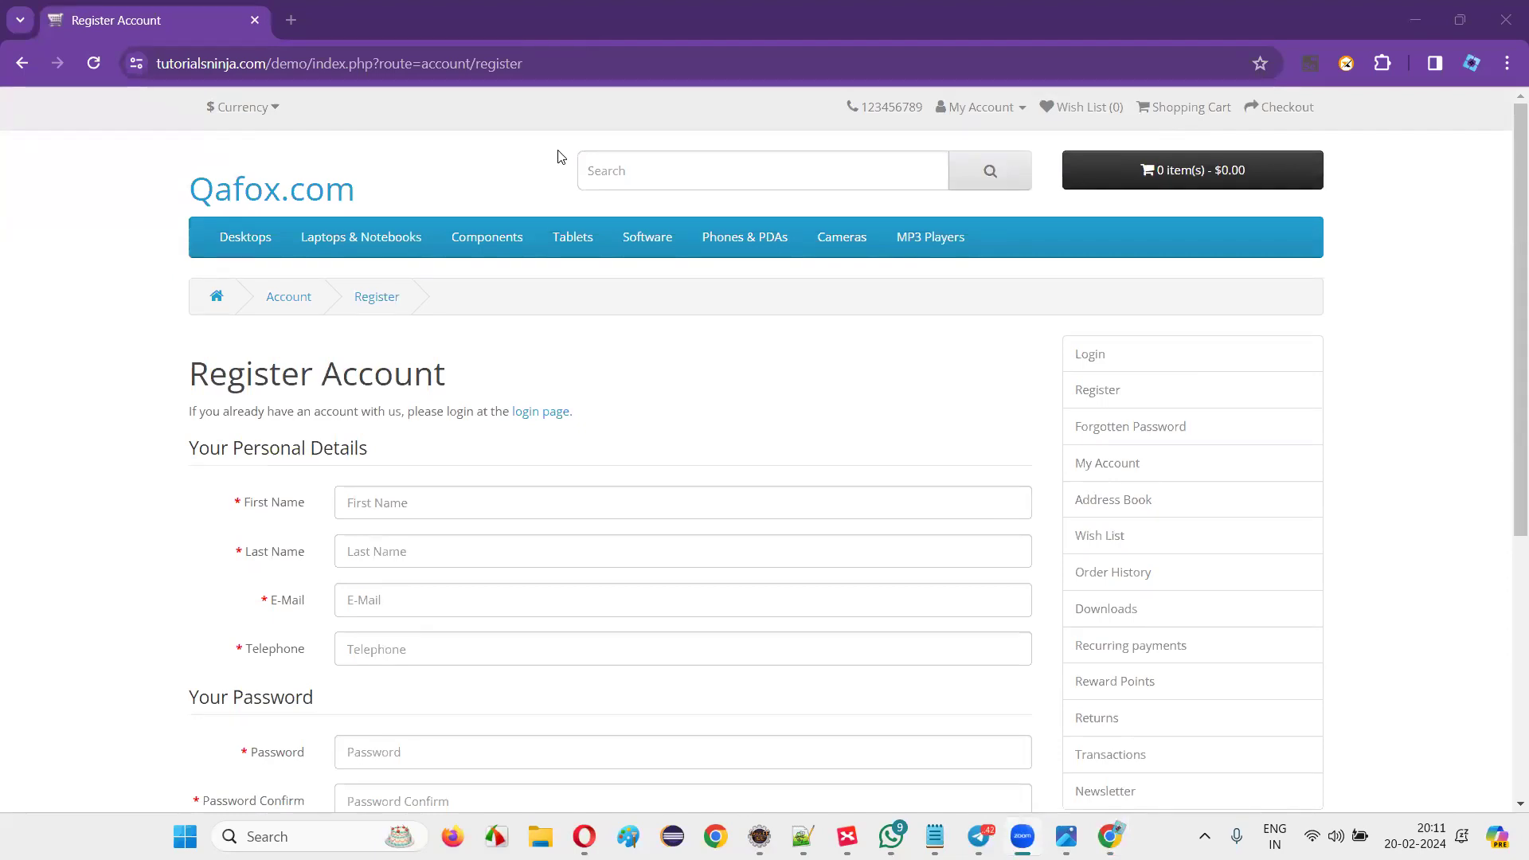
{"action": "left_click", "coordinate": [1454, 459]}
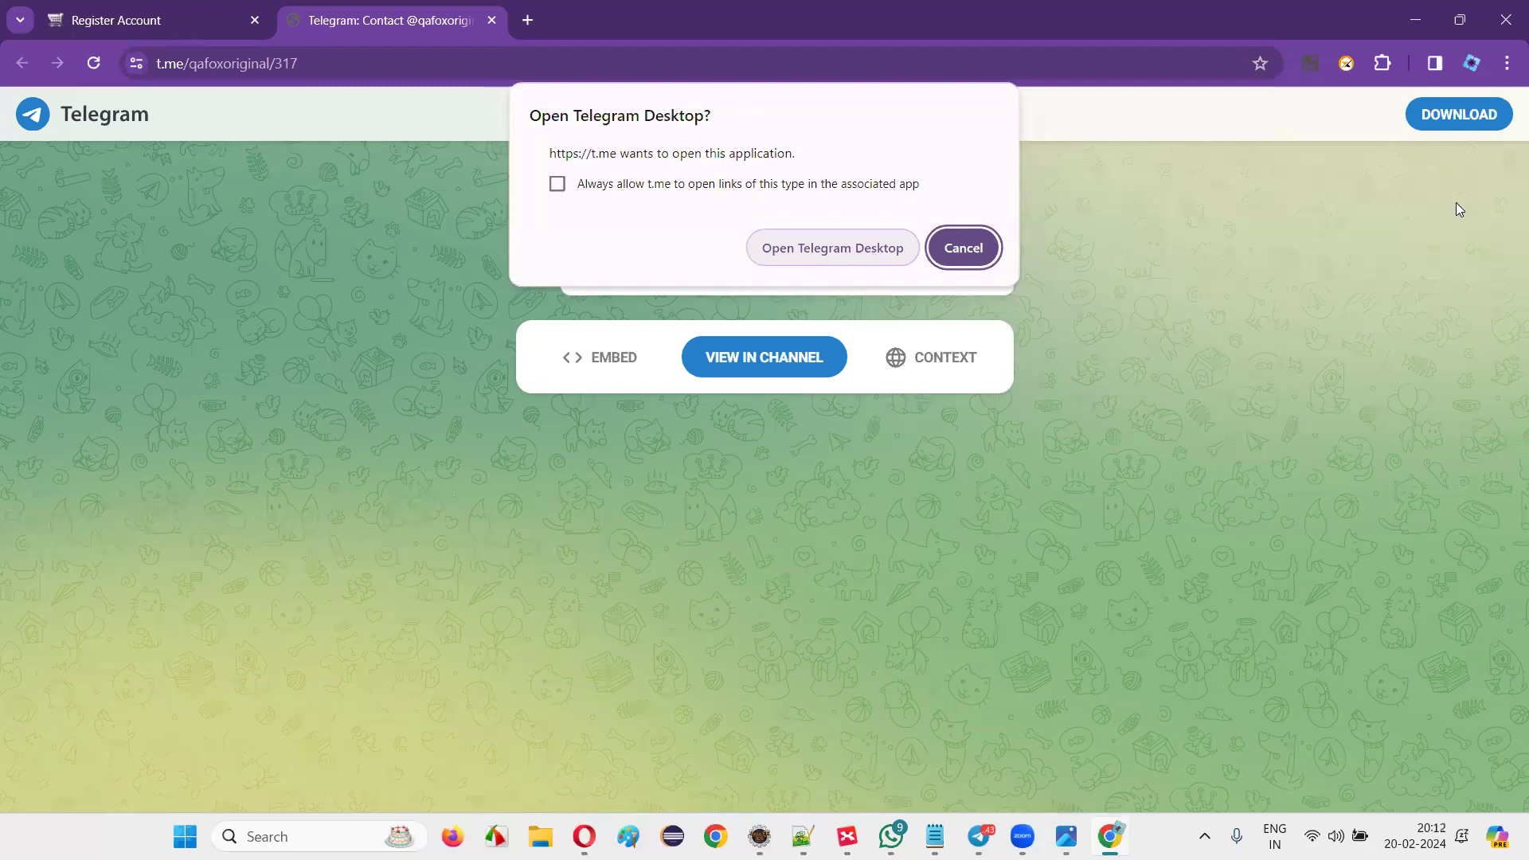
Hand the t.me/qafoxoriginal/317 post off to Telegram Desktop's QaFox channel.
{"action": "left_click", "coordinate": [866, 253]}
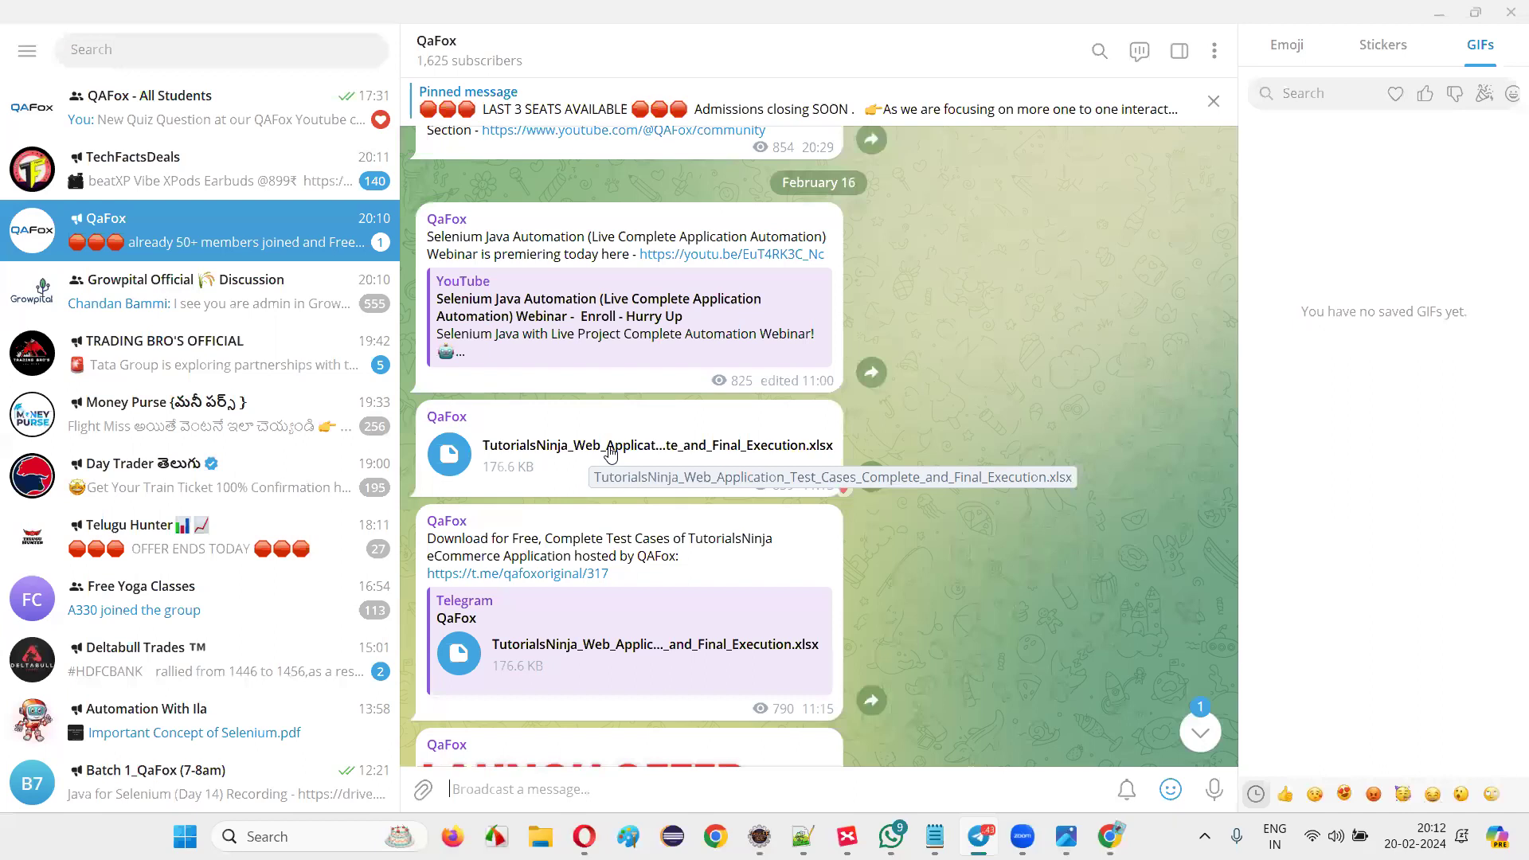
{"action": "left_click", "coordinate": [610, 452]}
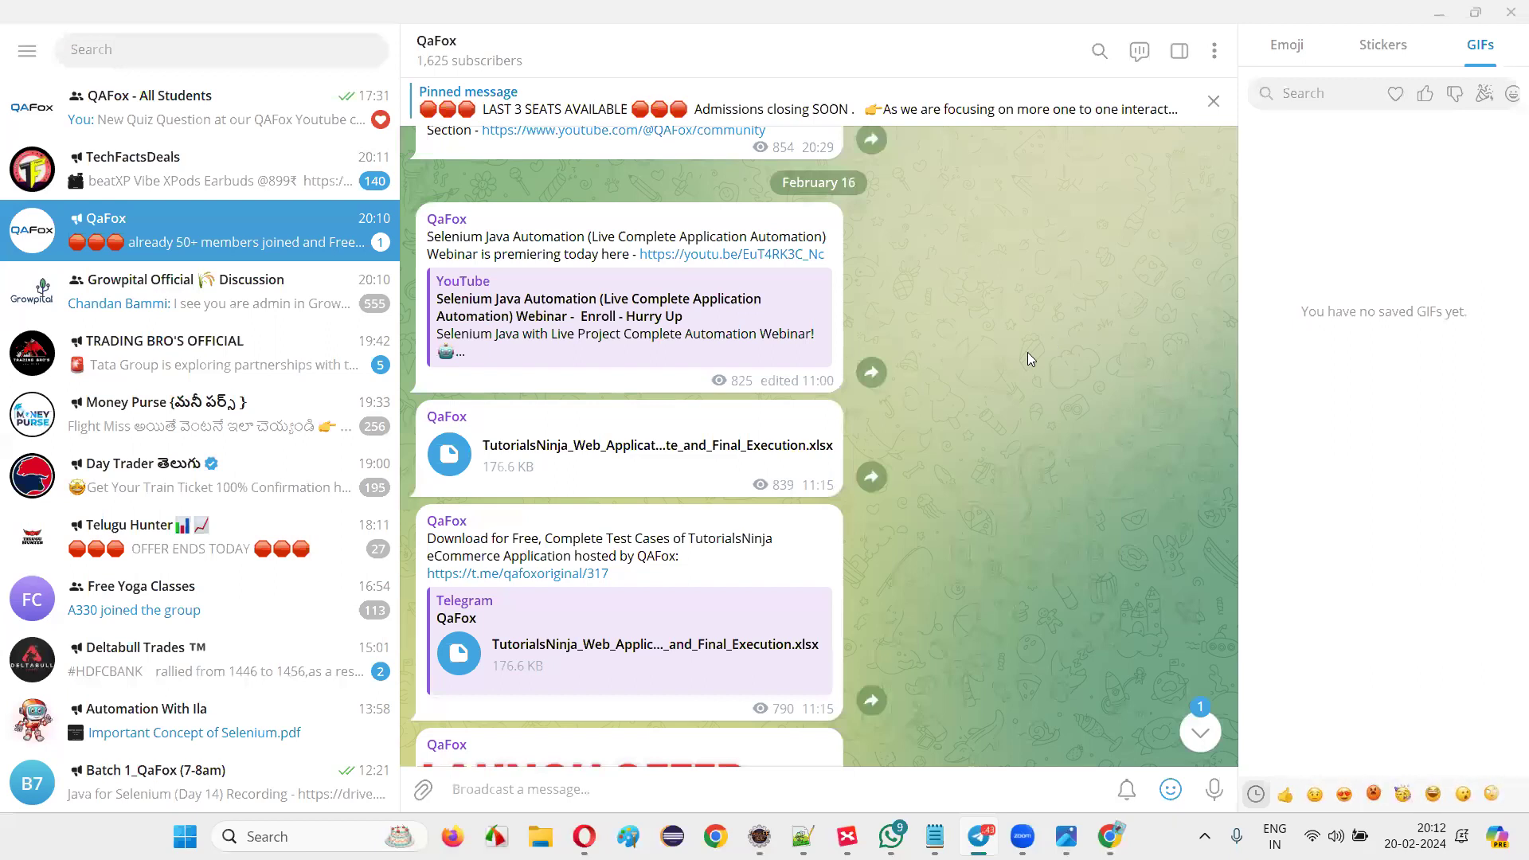
Close the blank Excel window that opened, then heart-react to the QaFox webinar post.
{"action": "left_click", "coordinate": [758, 458]}
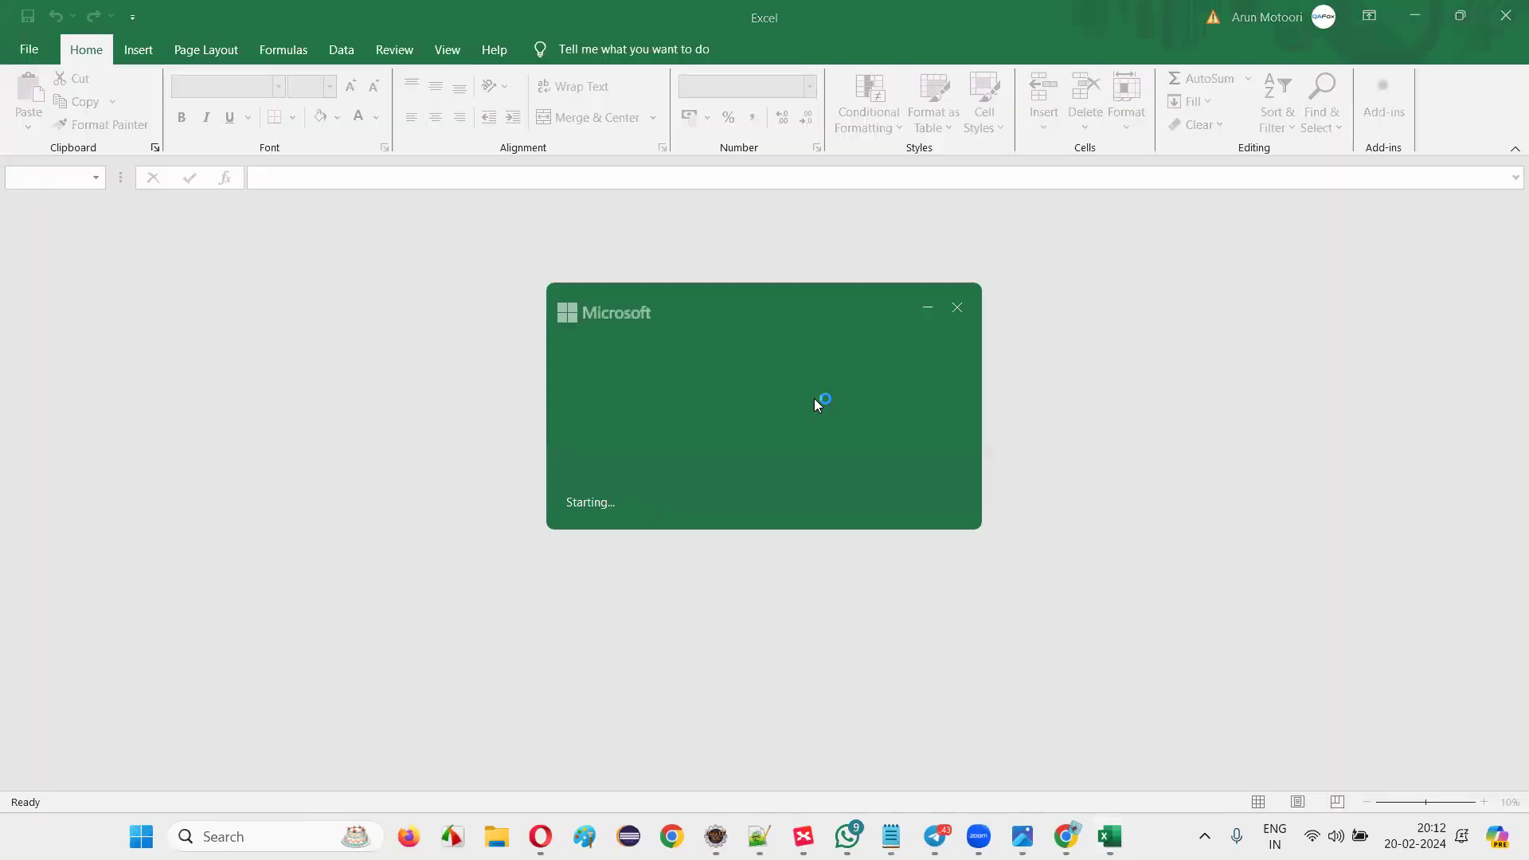
{"action": "left_click", "coordinate": [958, 308]}
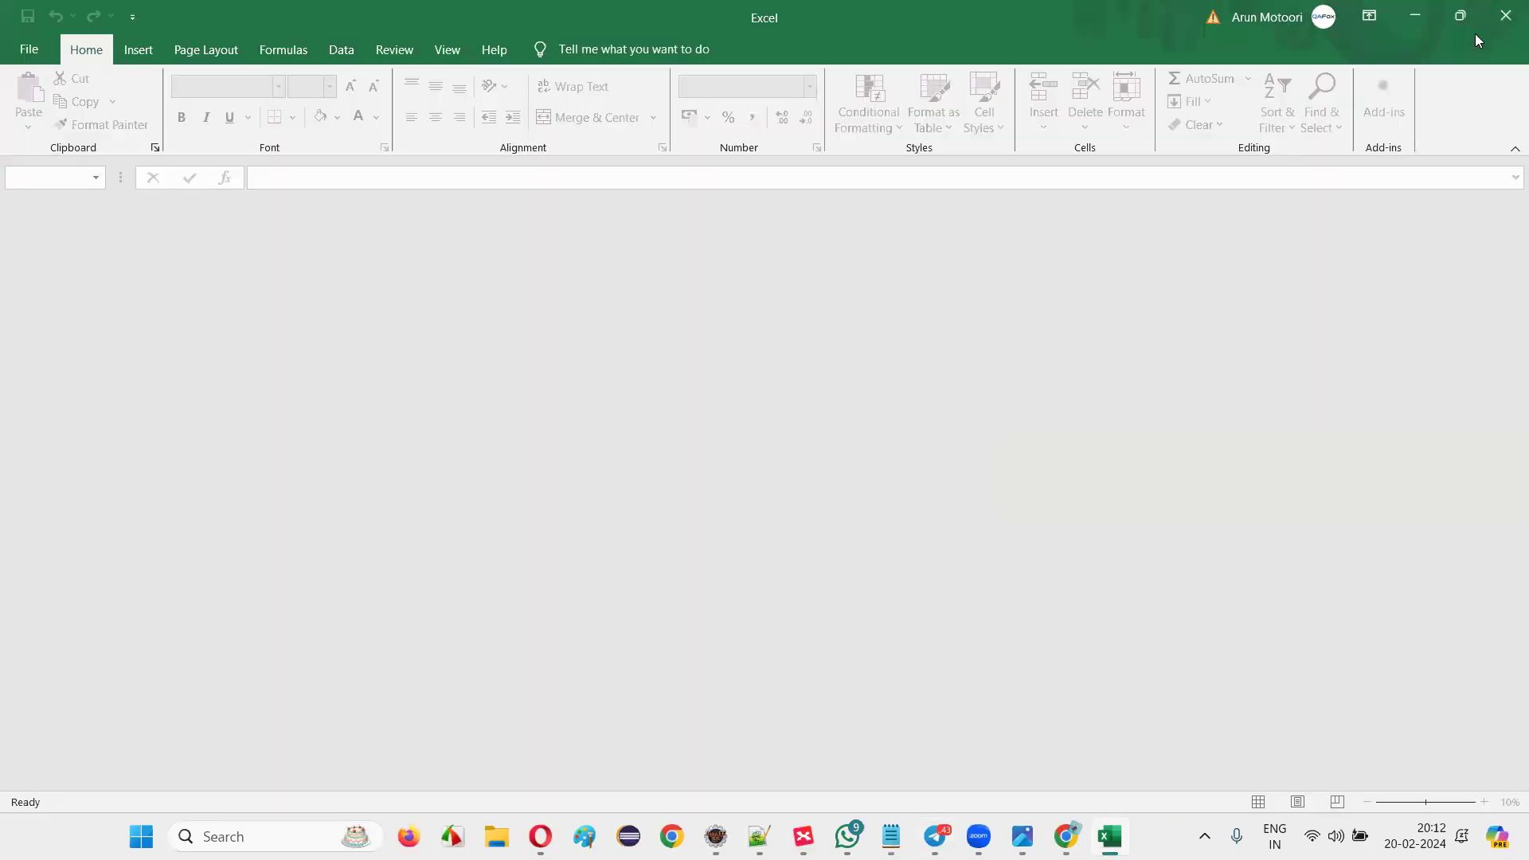
{"action": "left_click", "coordinate": [1445, 25]}
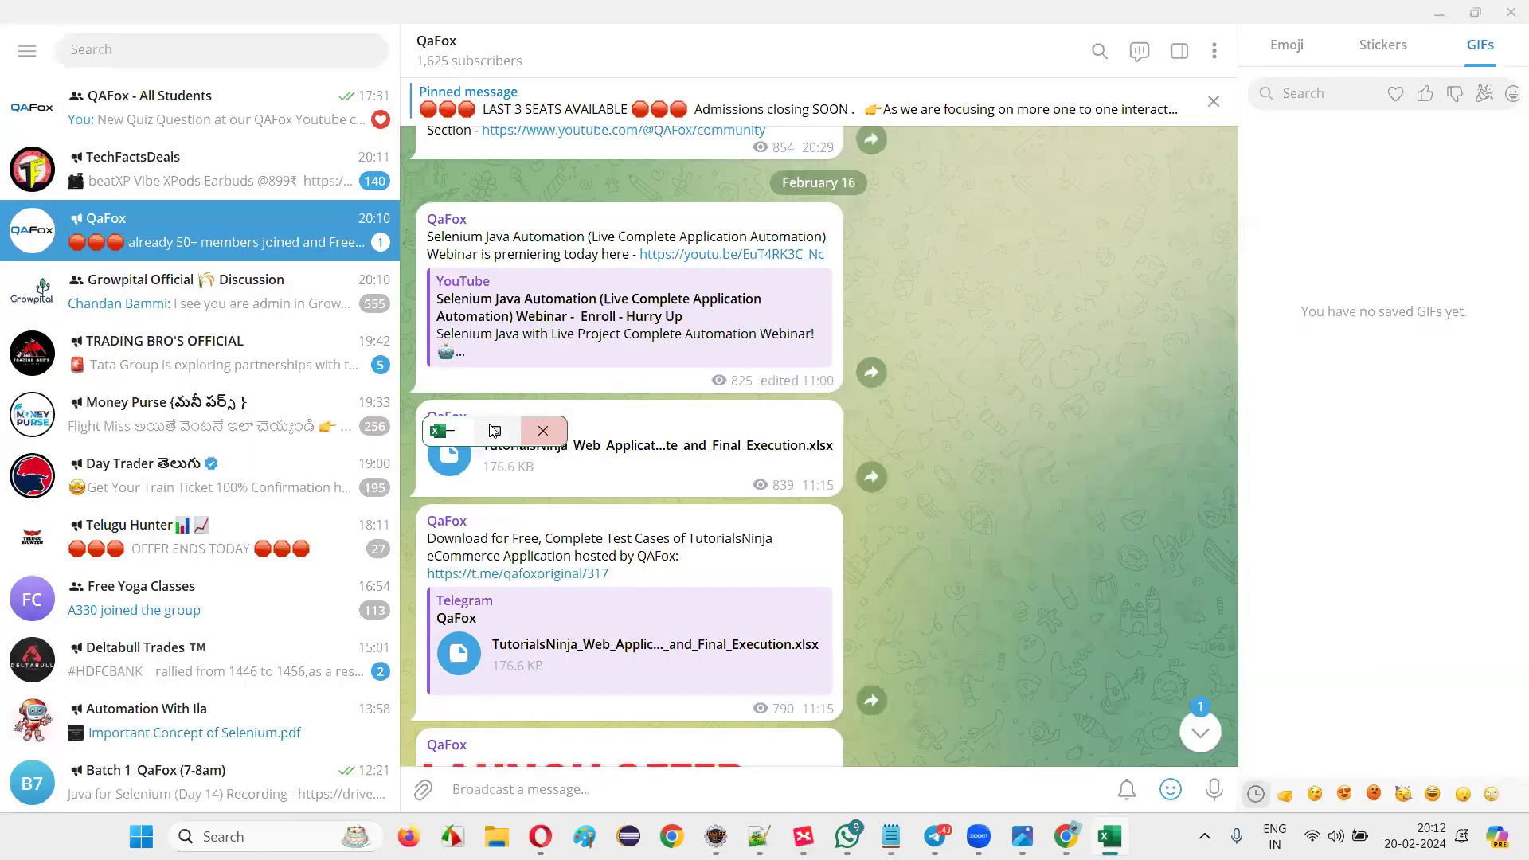
{"action": "left_click", "coordinate": [496, 430]}
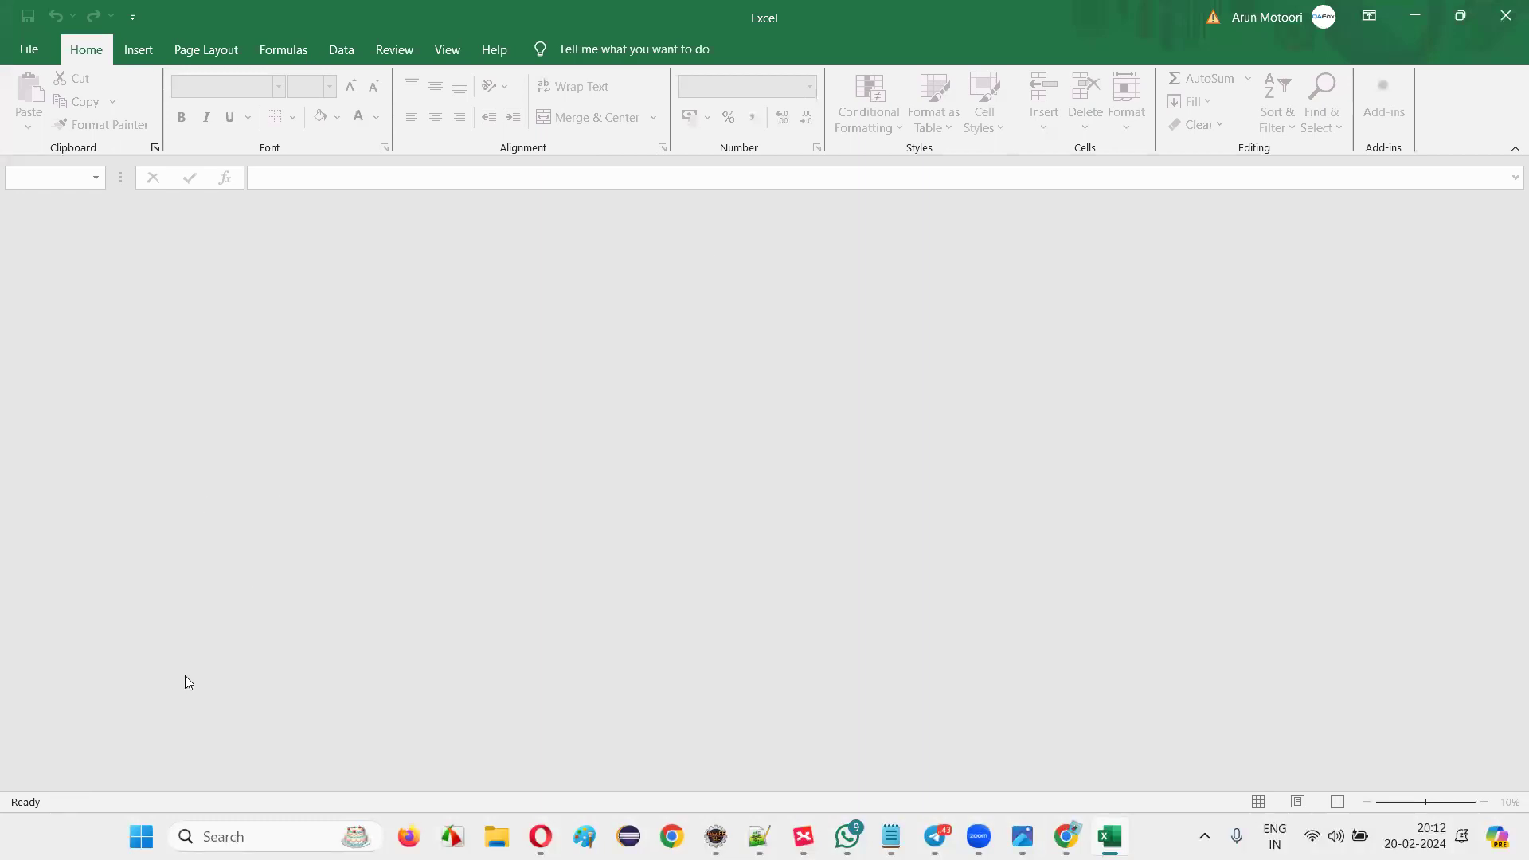
{"action": "left_click", "coordinate": [1504, 16]}
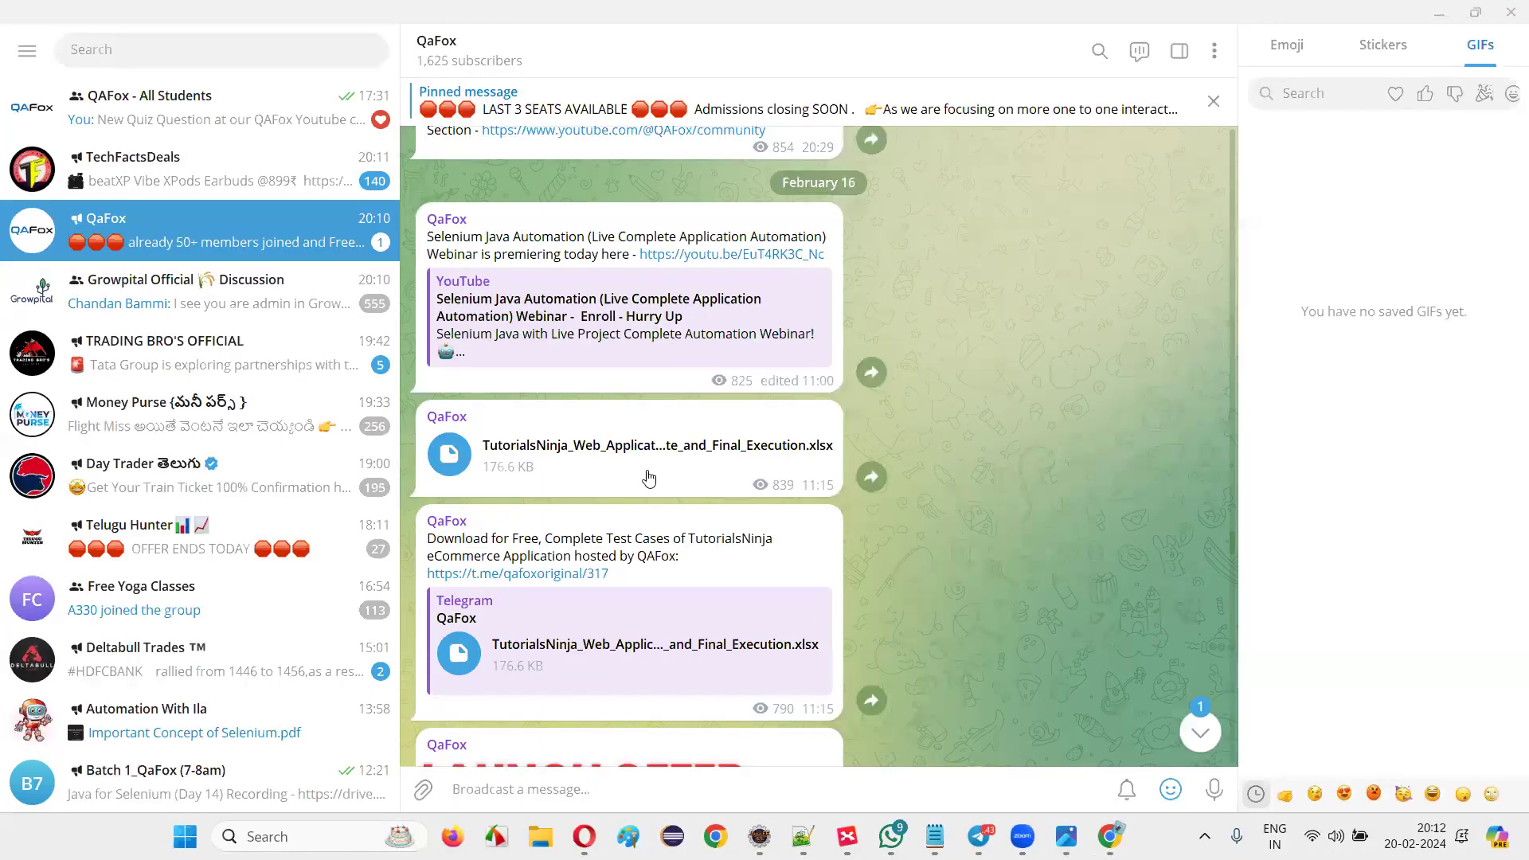
{"action": "double_click", "coordinate": [740, 341]}
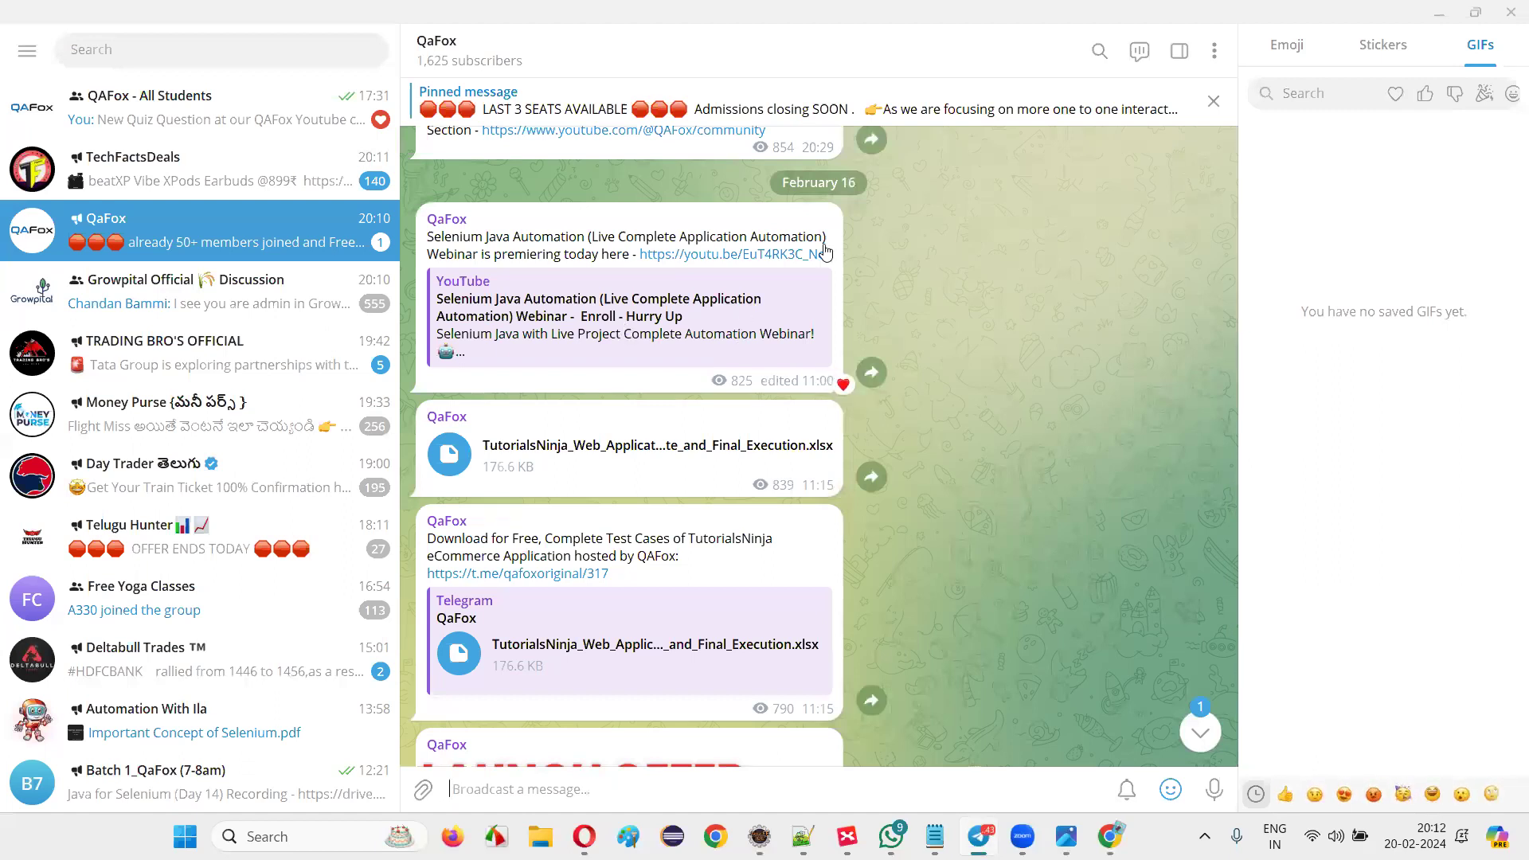
Open the TutorialsNinja test-case workbook with editing enabled; inspect Client, Reference Document and Logout cells.
{"action": "left_click", "coordinate": [739, 444]}
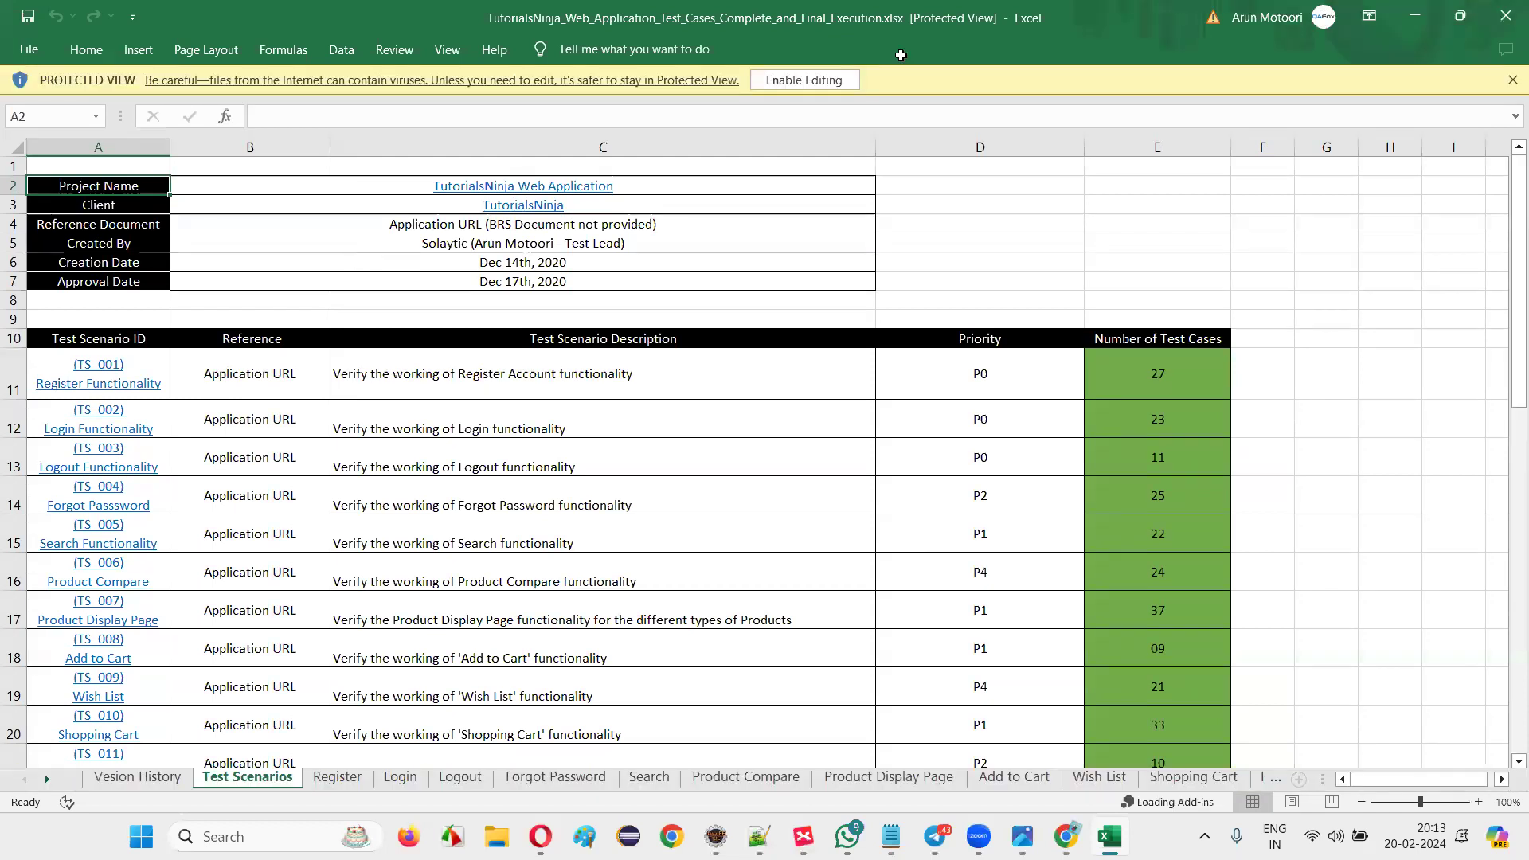
{"action": "left_click", "coordinate": [819, 80]}
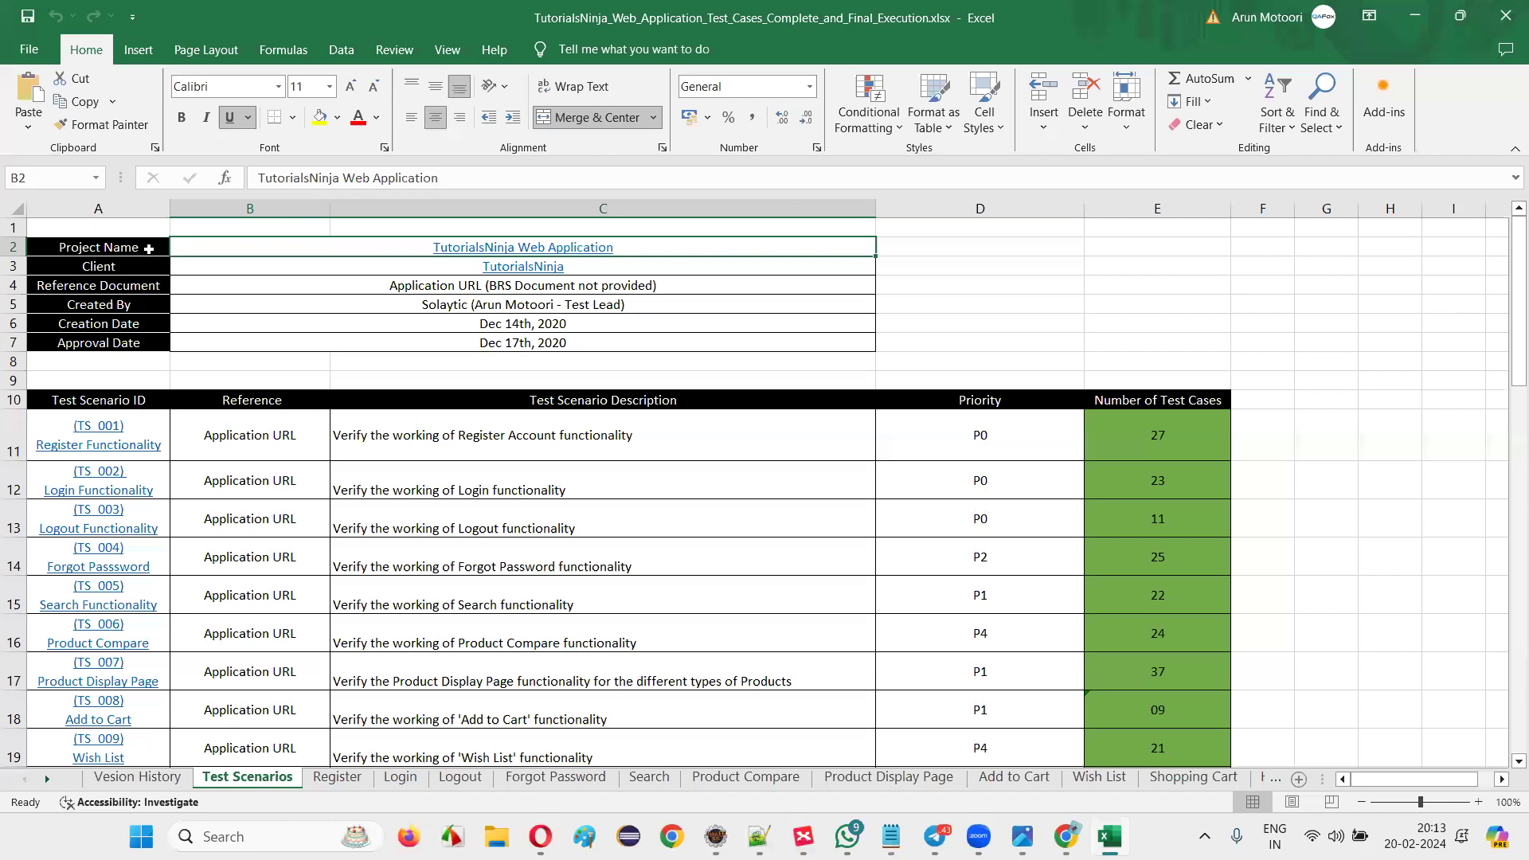
{"action": "left_click", "coordinate": [136, 269]}
{"action": "left_click", "coordinate": [143, 285]}
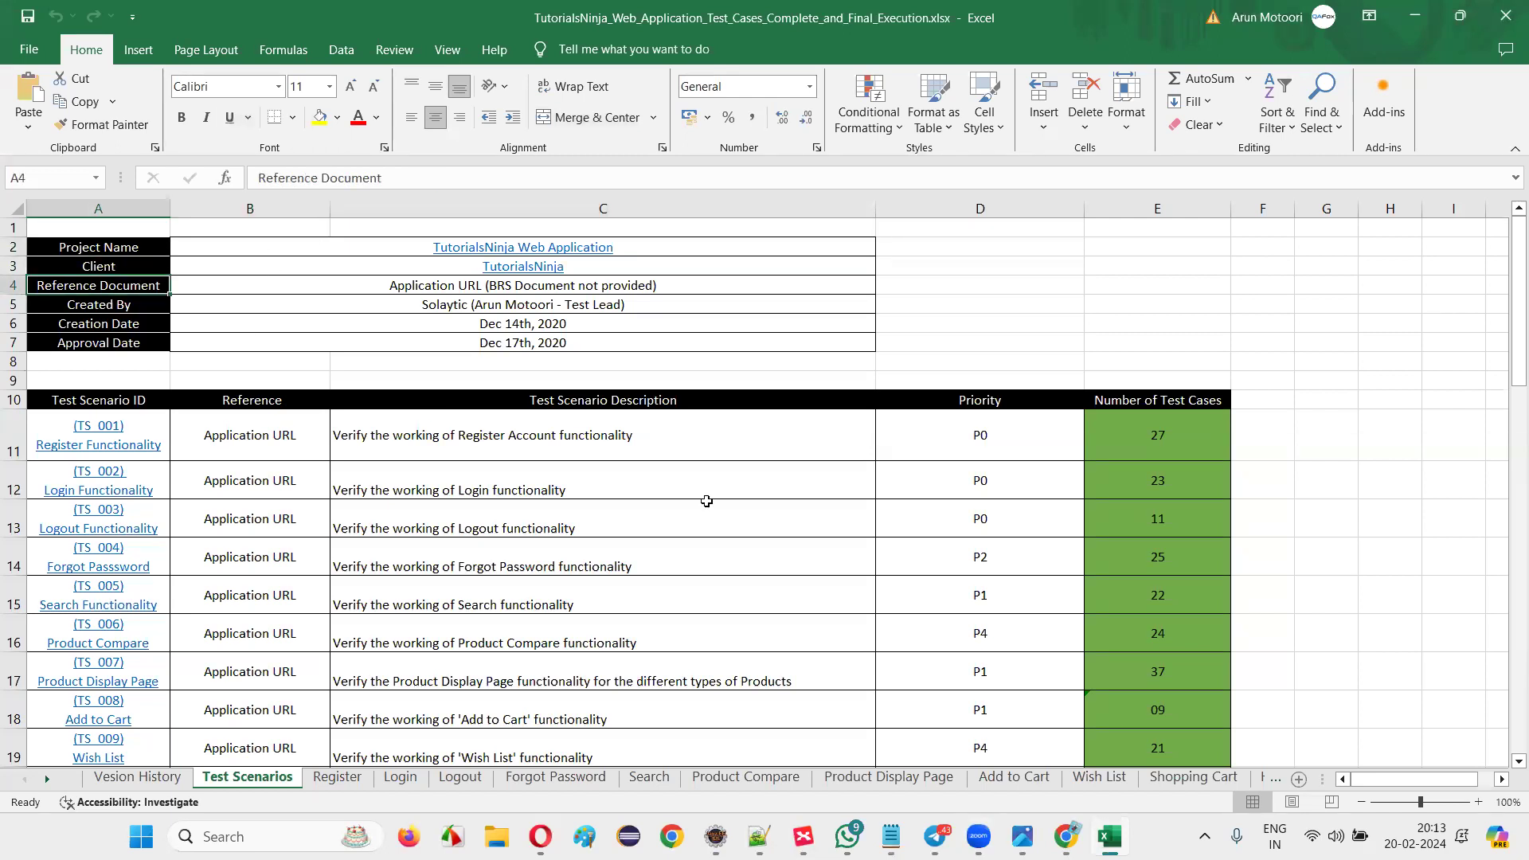
{"action": "left_click", "coordinate": [566, 517]}
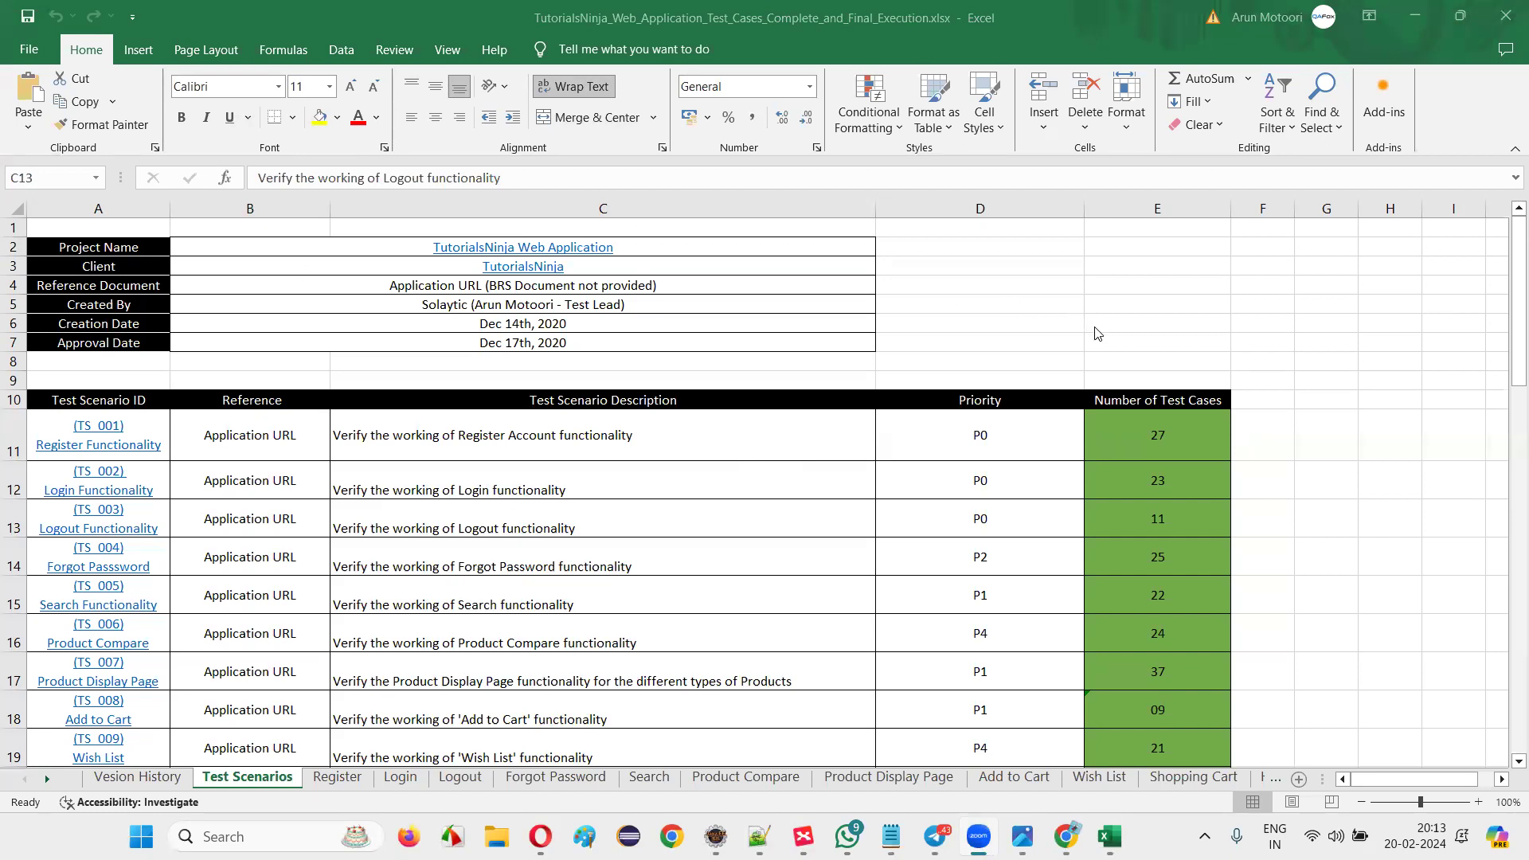
Review the Register Account description in C11 and Application URL in B11, then go to Vesion History.
{"action": "scroll", "coordinate": [499, 439], "scroll_direction": "down", "scroll_amount": 1}
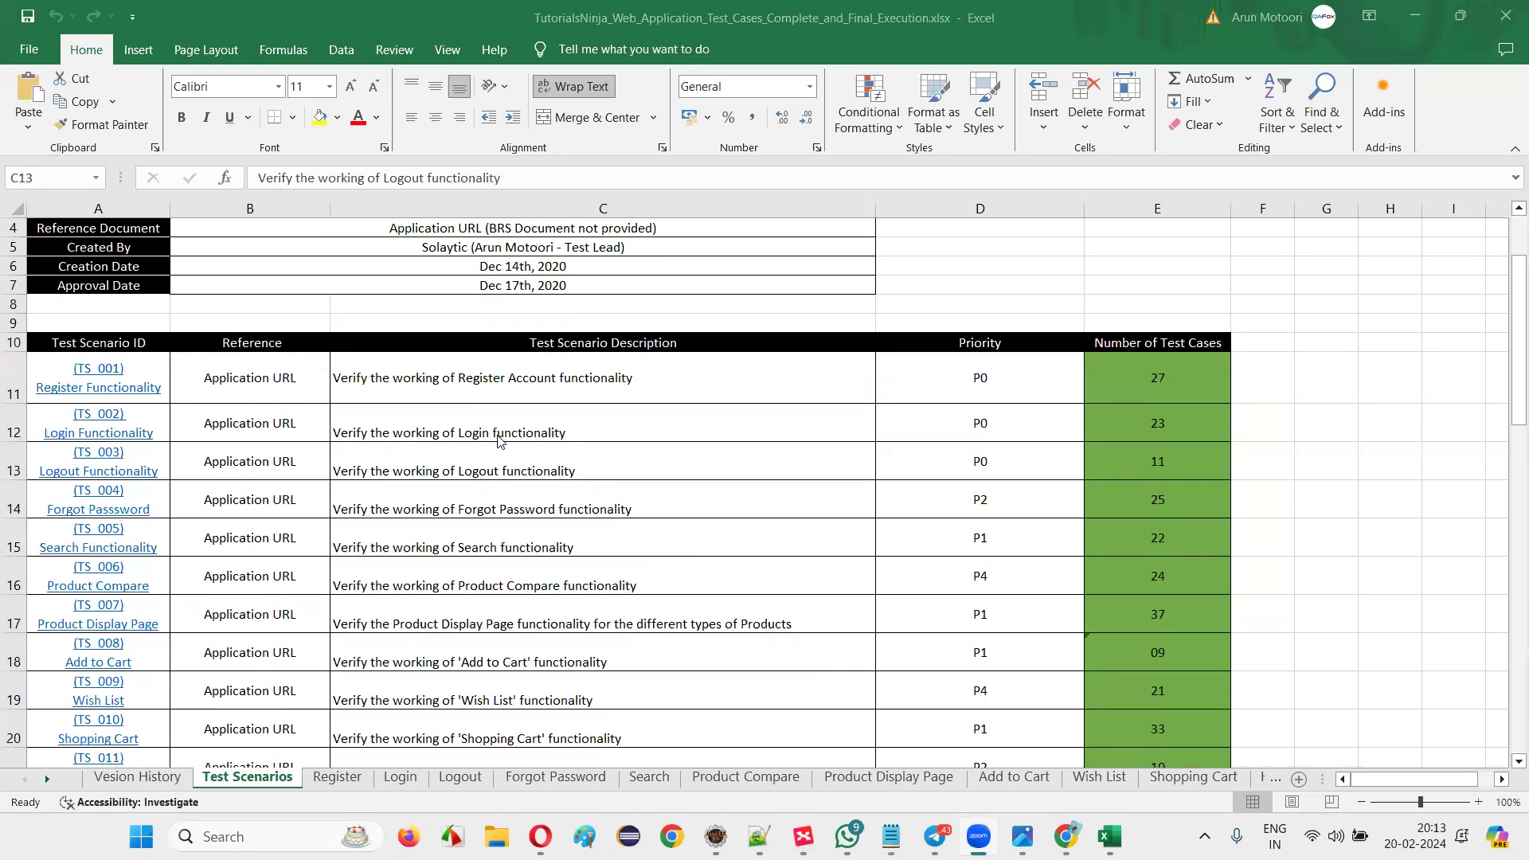
{"action": "left_click", "coordinate": [328, 382]}
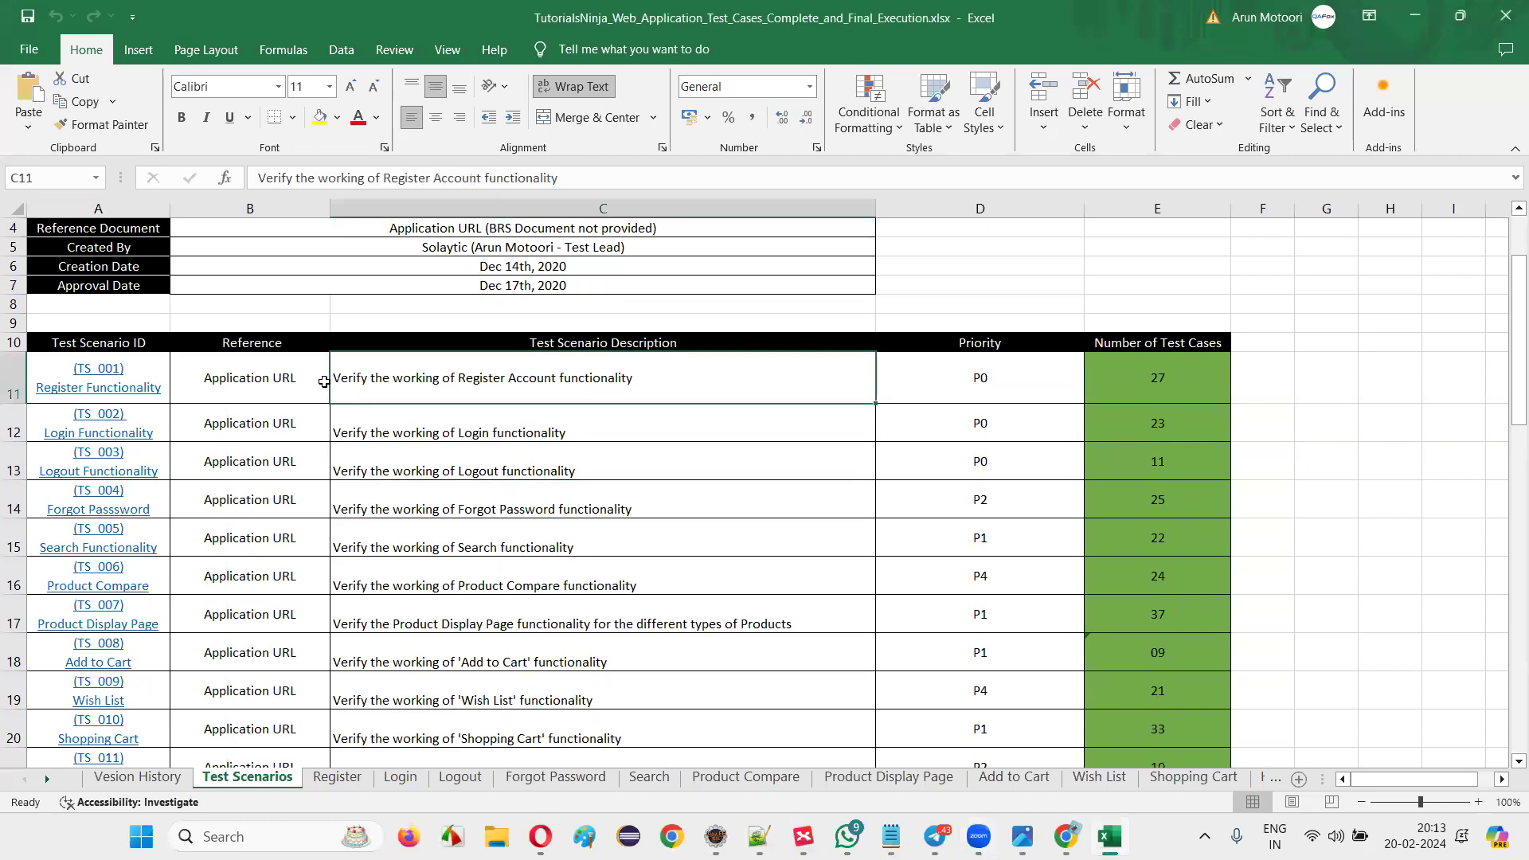
{"action": "left_click", "coordinate": [301, 372]}
{"action": "left_click", "coordinate": [389, 379]}
{"action": "left_click", "coordinate": [289, 381]}
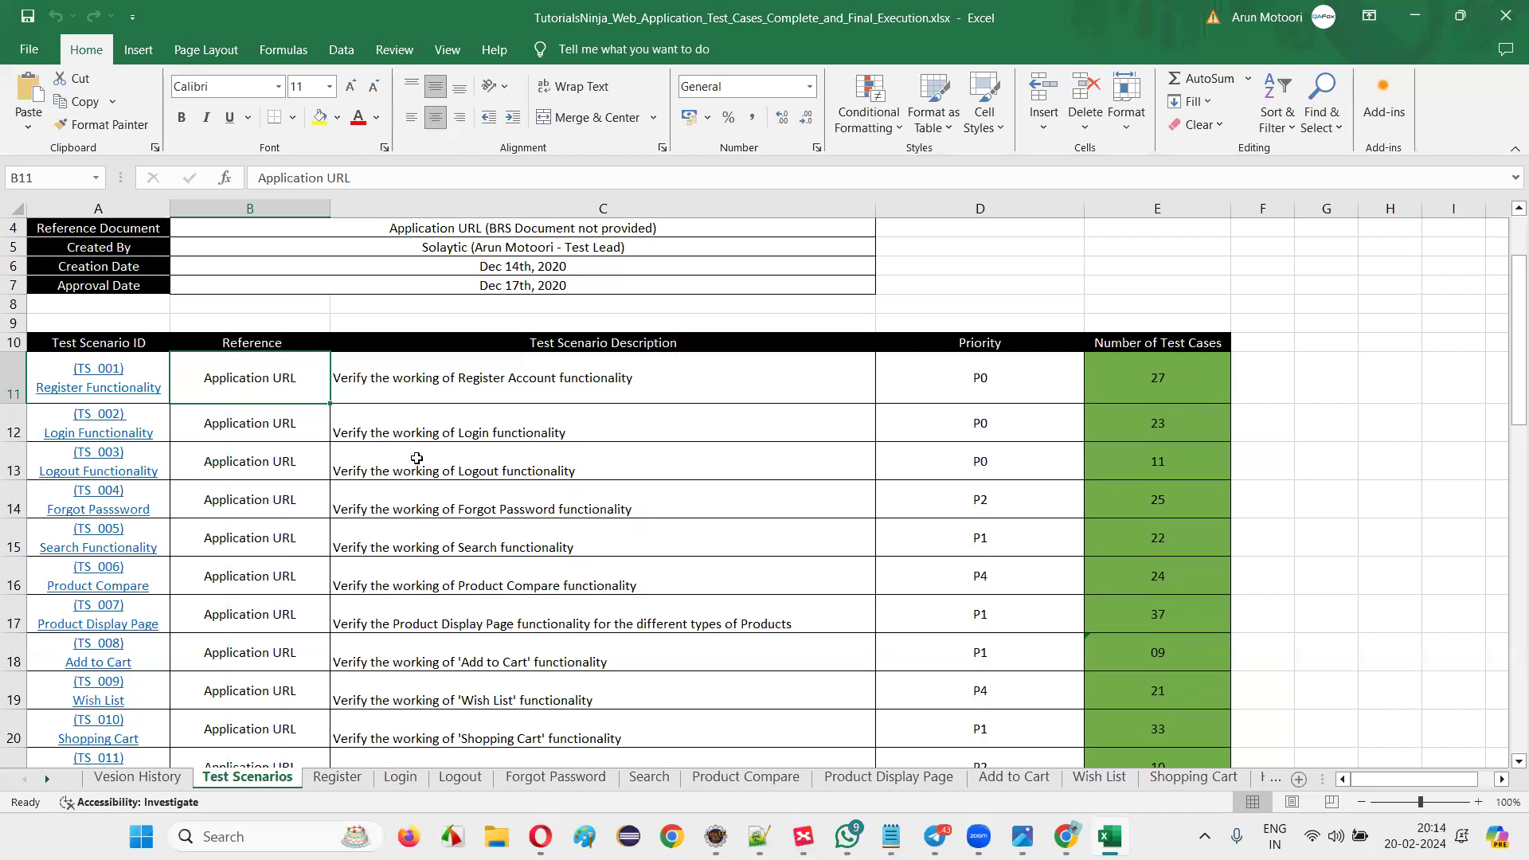
{"action": "scroll", "coordinate": [416, 459], "scroll_direction": "up", "scroll_amount": 1}
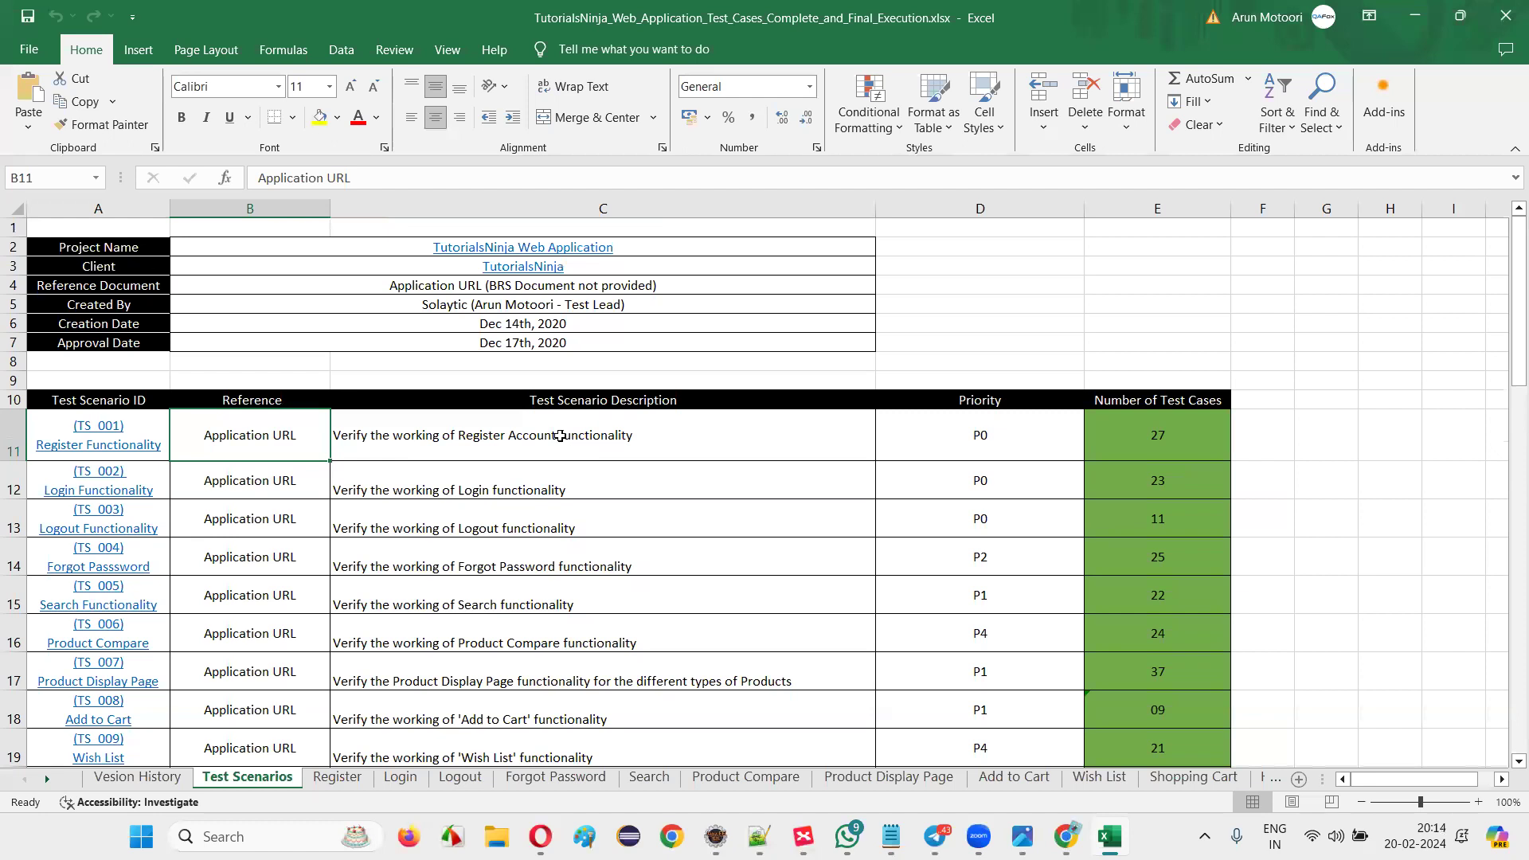
{"action": "key", "text": "ctrl+Page_Up"}
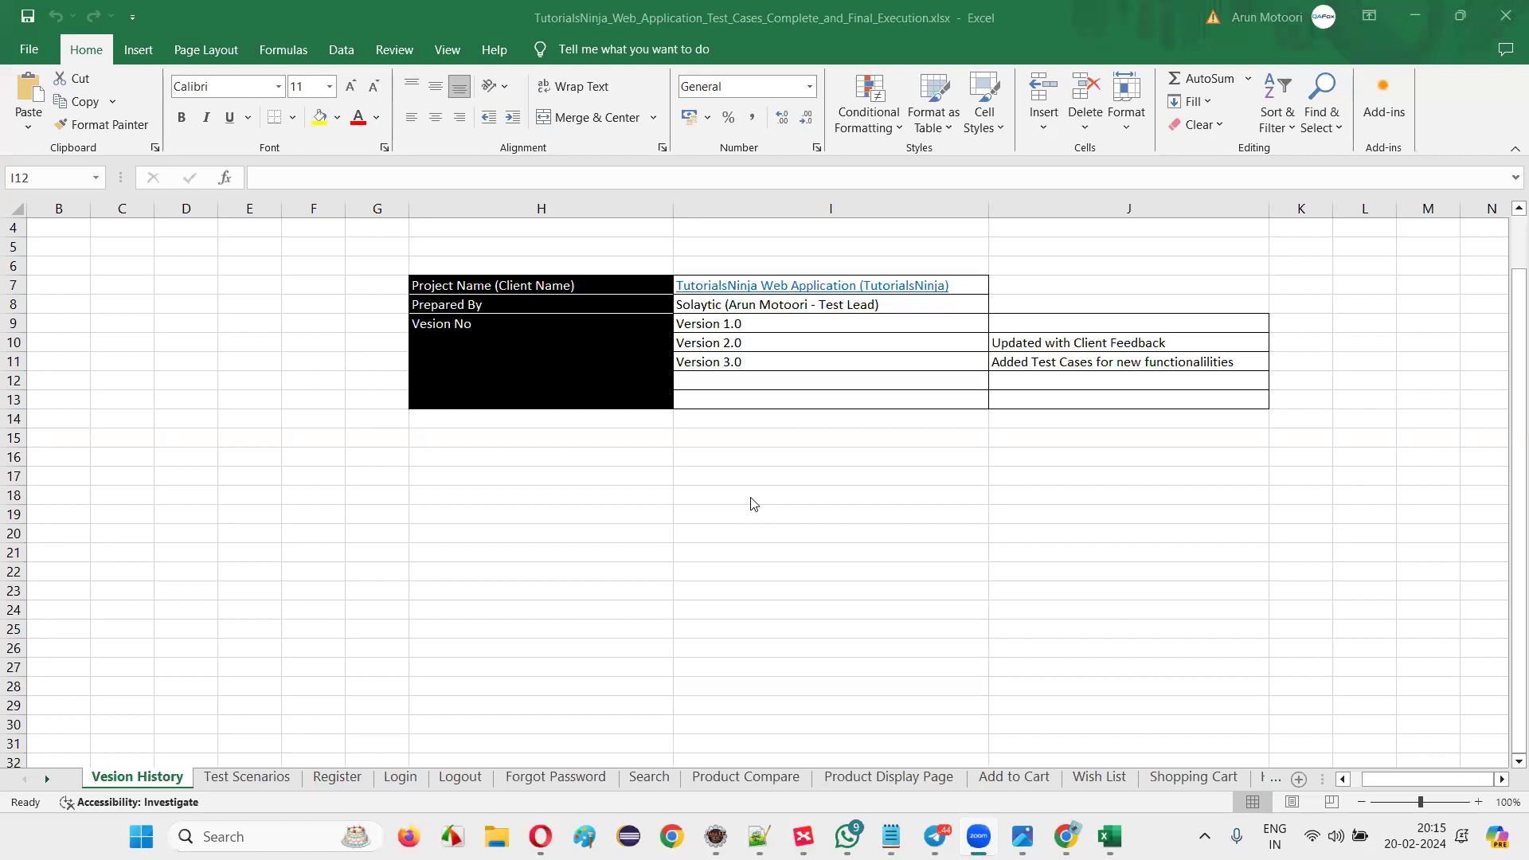
Select the version table H7:J13 on Vesion History, then return to Chrome's Telegram page.
{"action": "left_click", "coordinate": [575, 284]}
{"action": "left_click_drag", "start_coordinate": [575, 284], "coordinate": [1085, 395]}
{"action": "left_click", "coordinate": [1083, 399]}
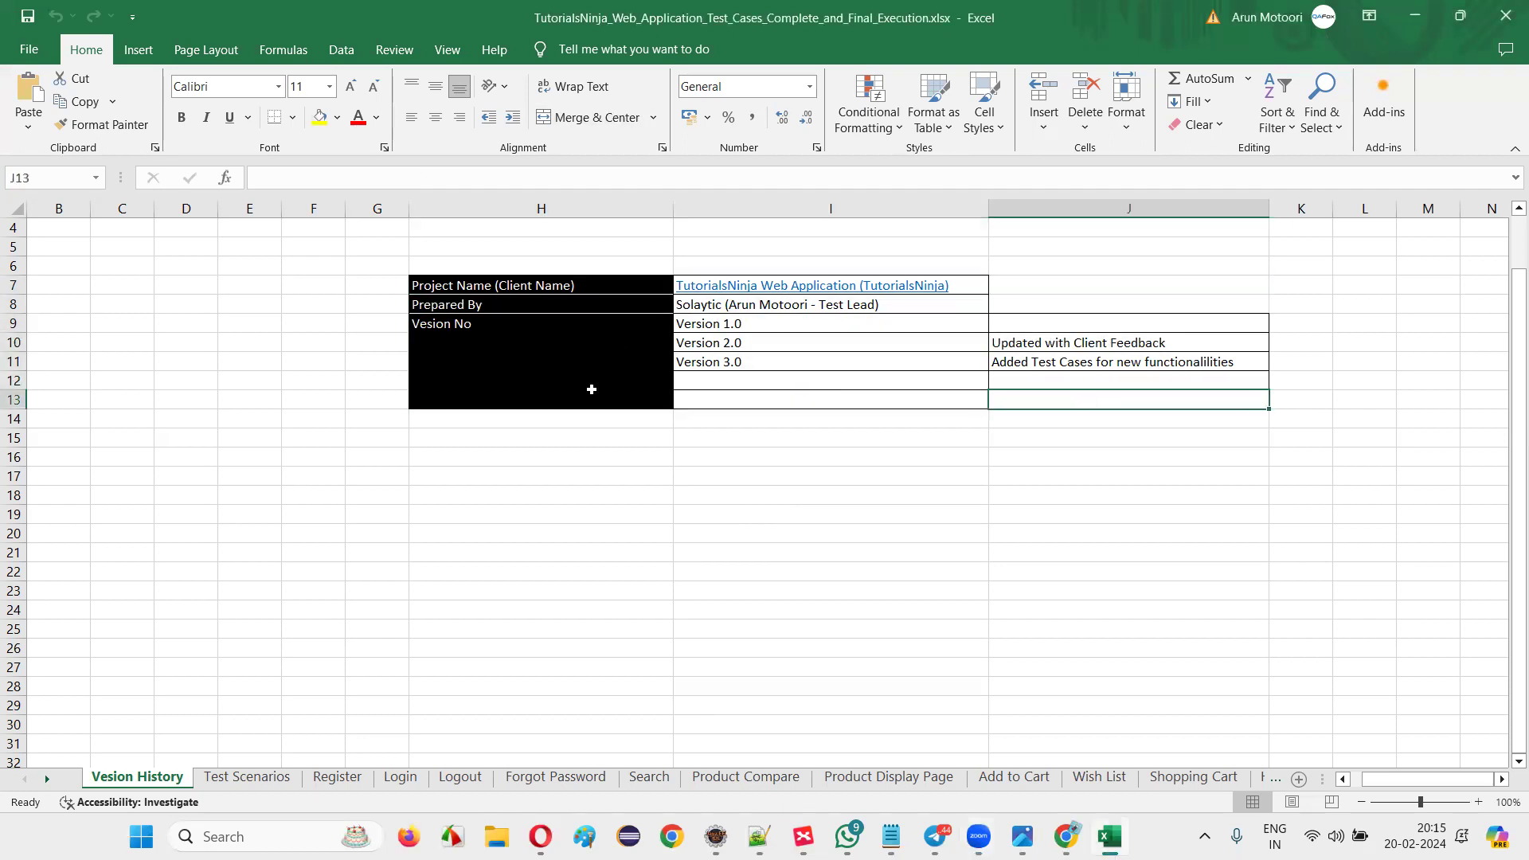
{"action": "left_click", "coordinate": [575, 288]}
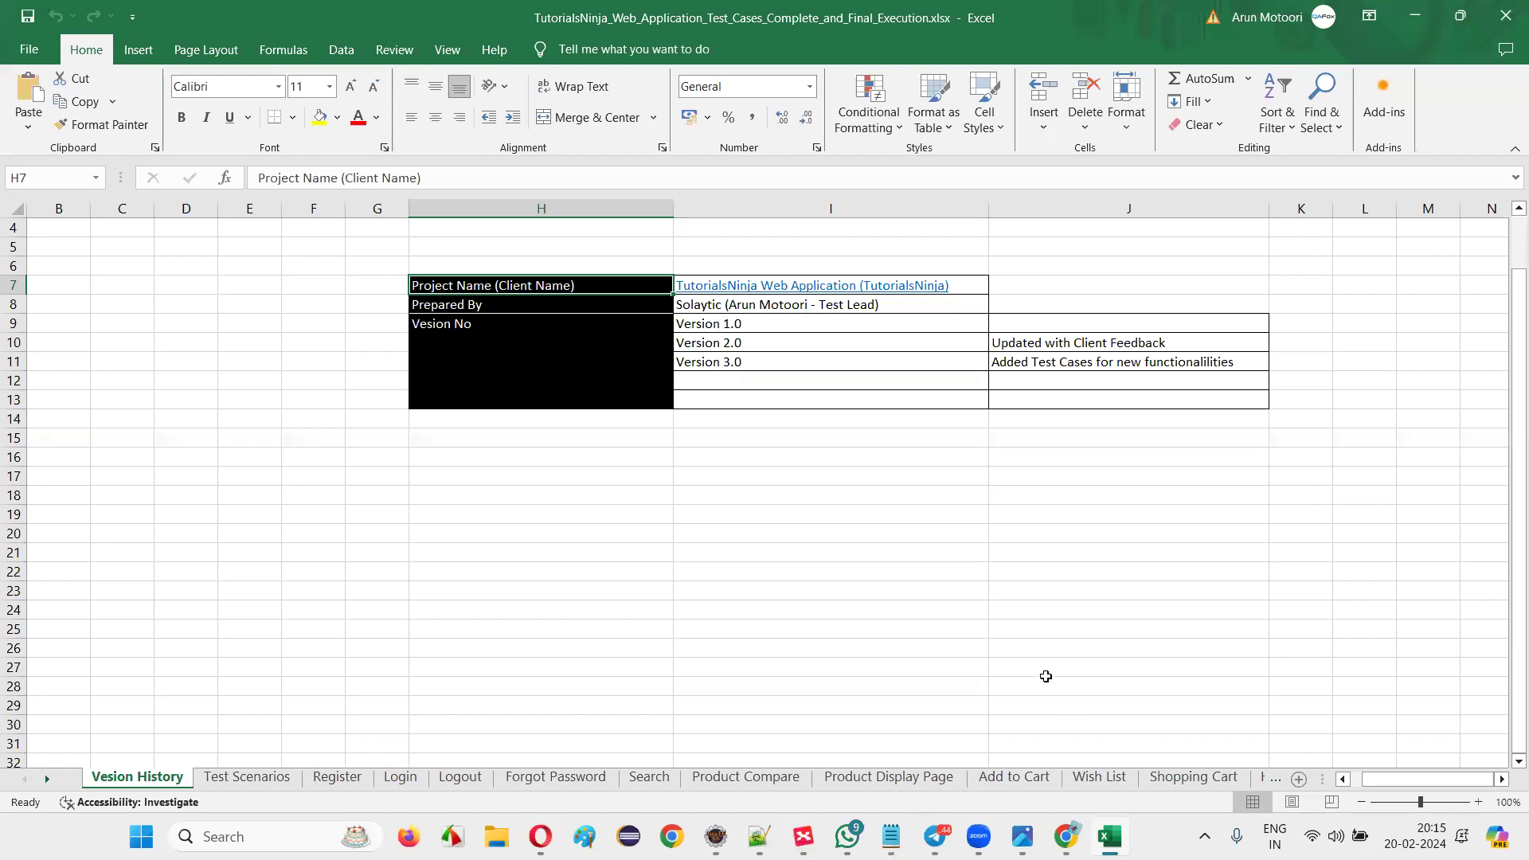
{"action": "key", "text": "alt+Tab"}
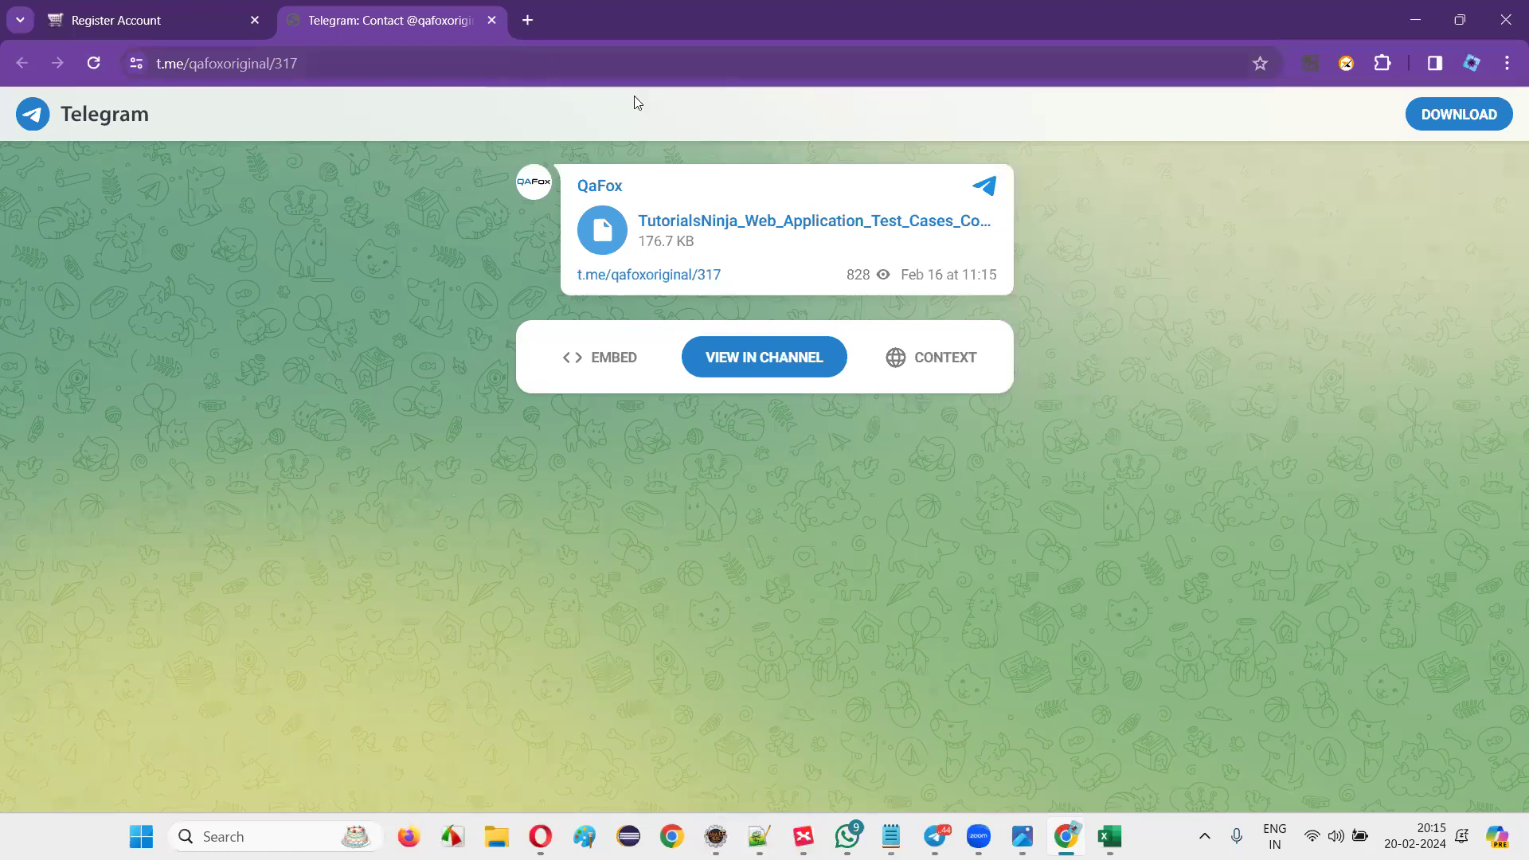
Open the QAFox YouTube playlists page in a new Chrome tab.
{"action": "key", "text": "ctrl+t"}
{"action": "type", "text": "you"}
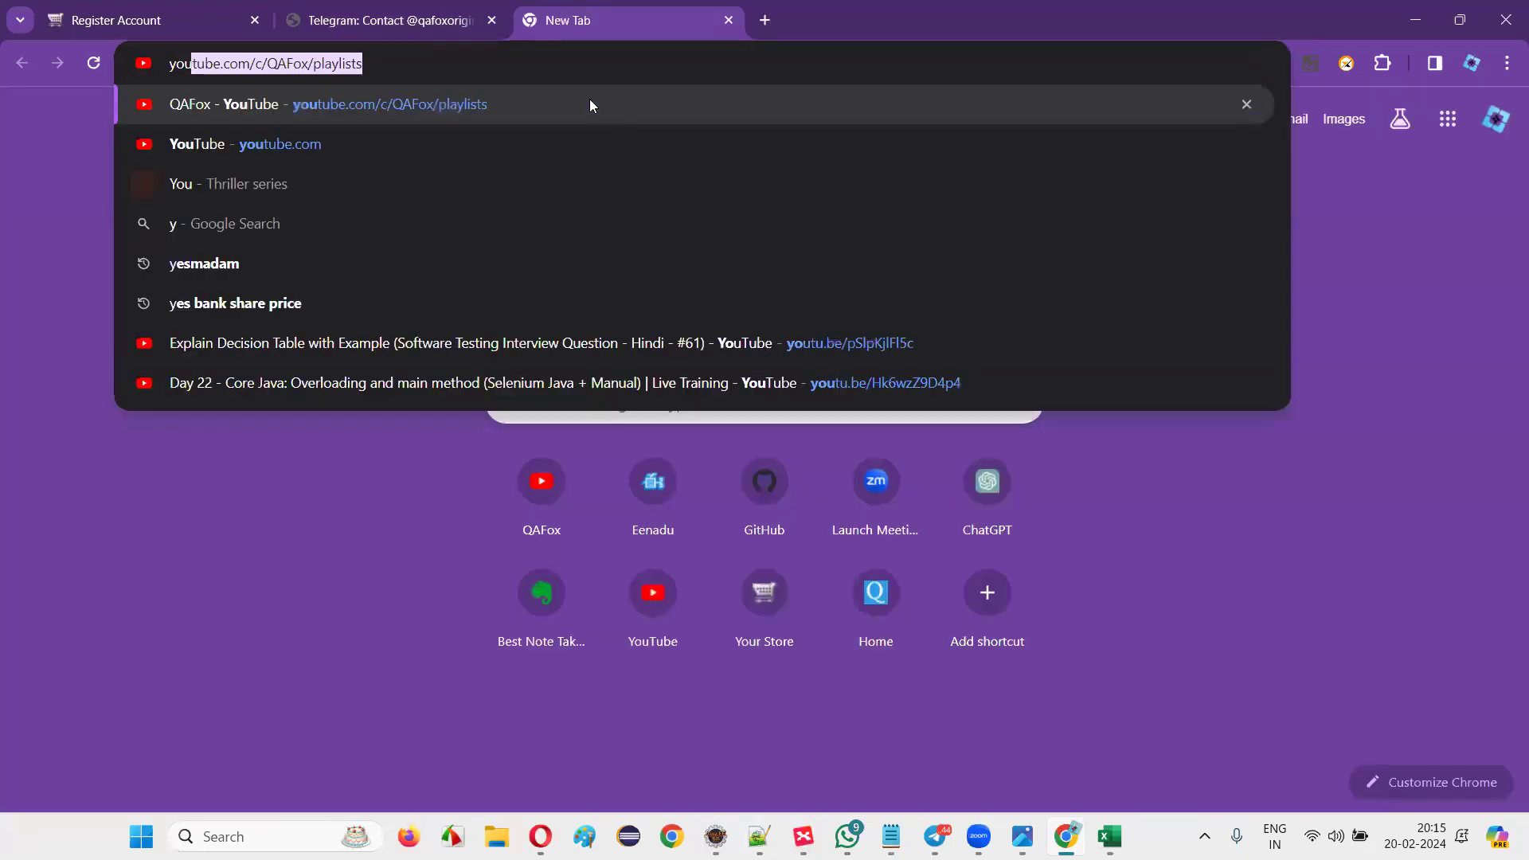
{"action": "key", "text": "Return"}
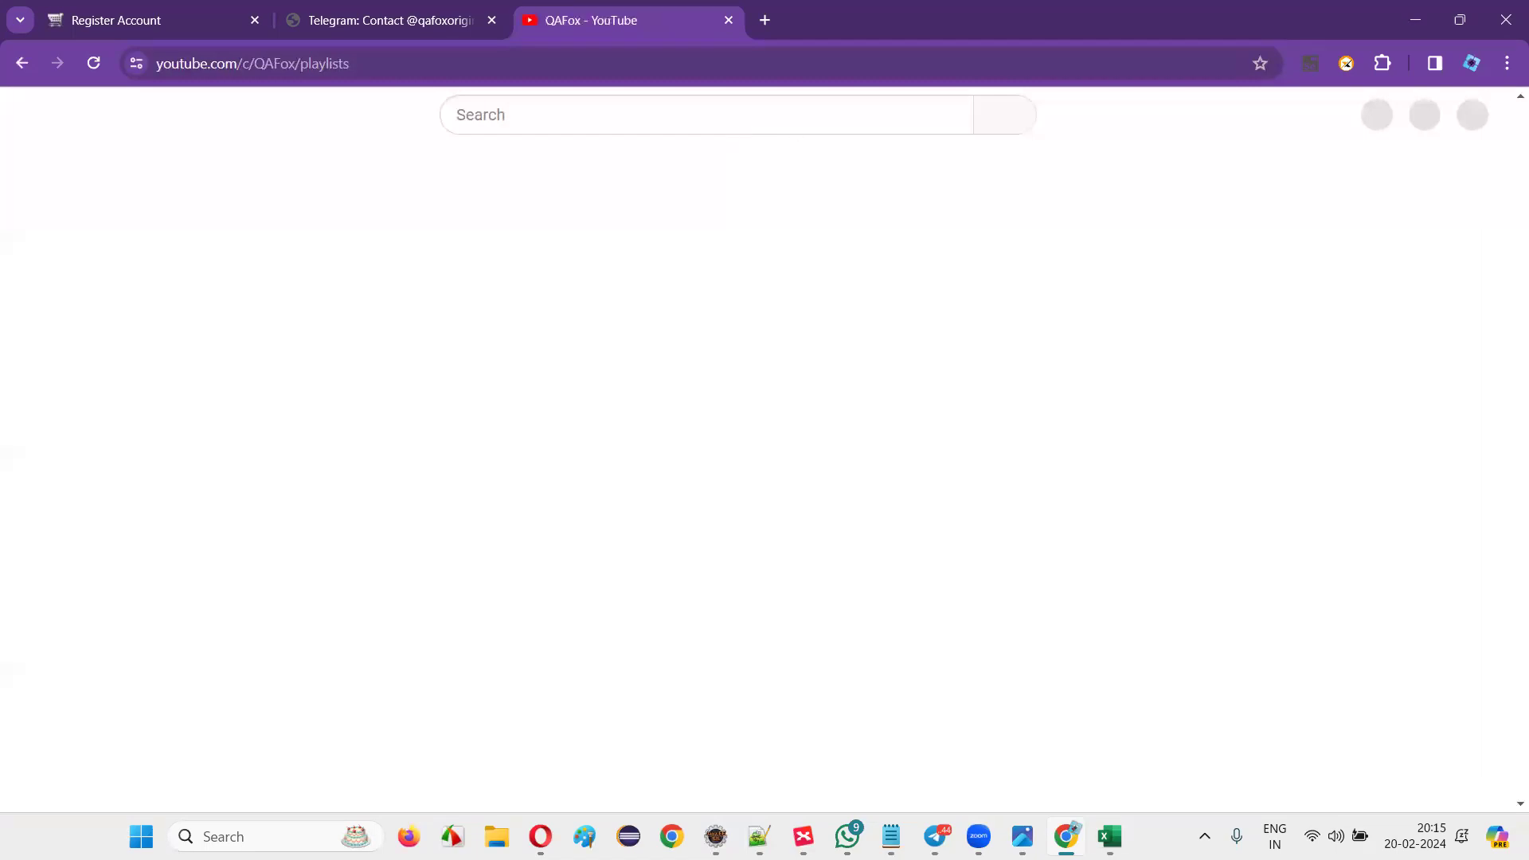
{"action": "left_click", "coordinate": [1109, 836]}
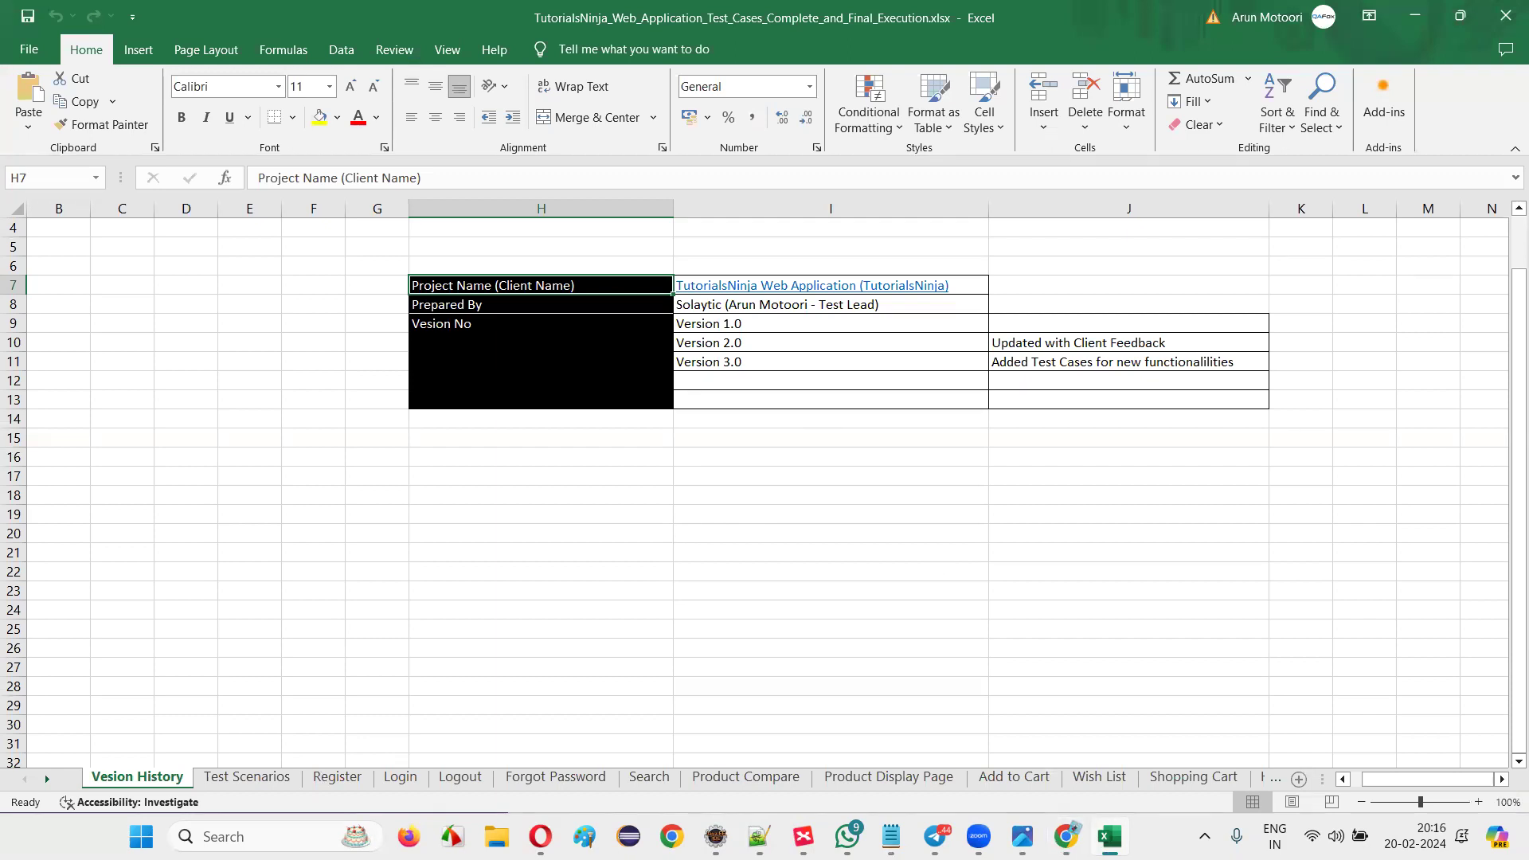
{"action": "left_click", "coordinate": [1066, 836]}
Search YouTube for 'qafox jira' and copy the Jira full-course video's link address.
{"action": "left_click", "coordinate": [508, 114]}
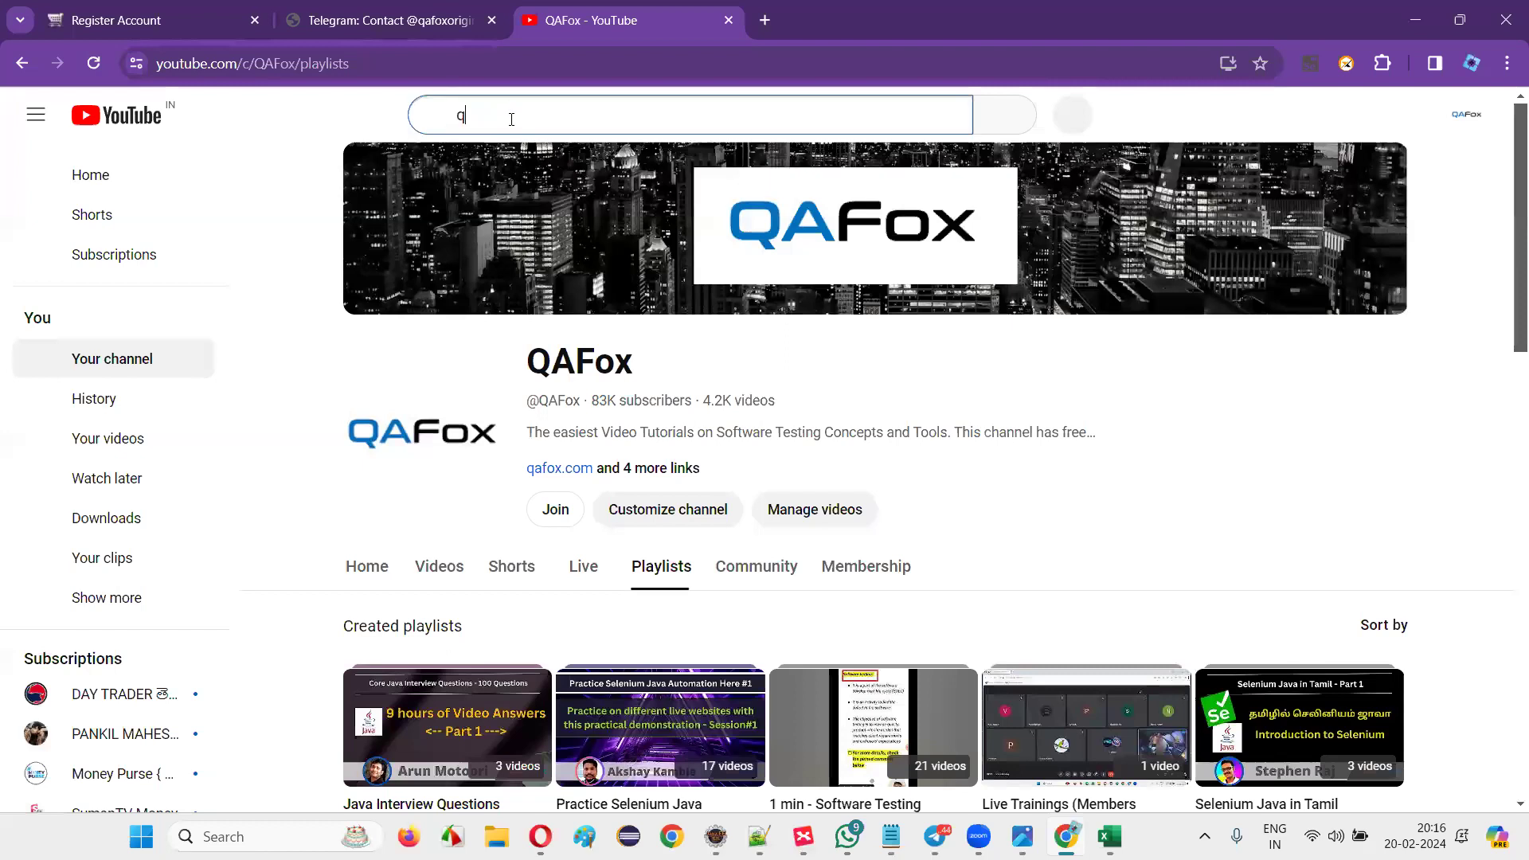
{"action": "type", "text": "qafox ji"}
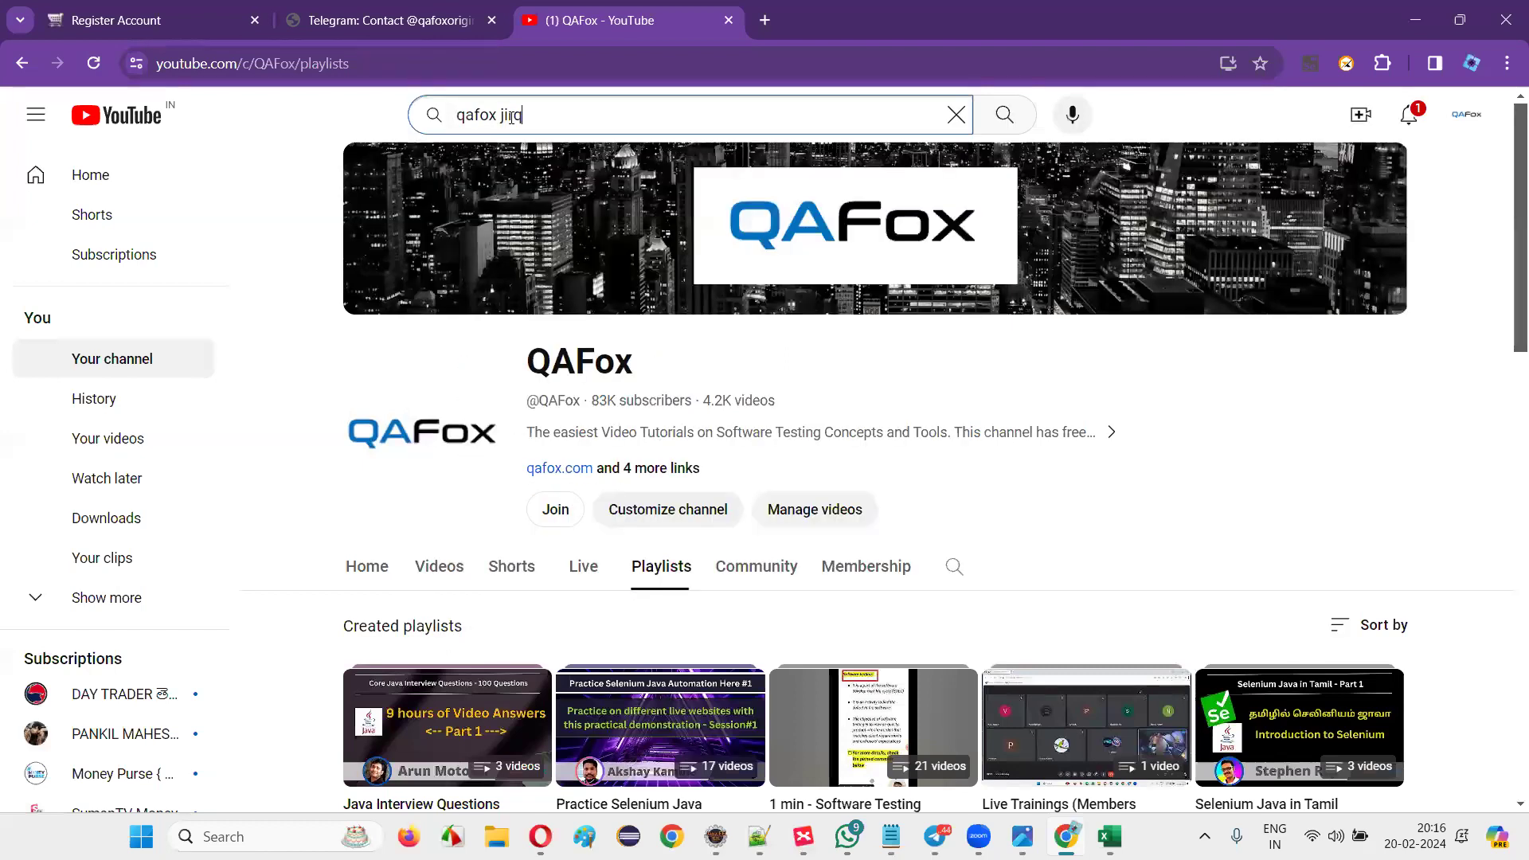
{"action": "type", "text": "ra"}
{"action": "key", "text": "Return"}
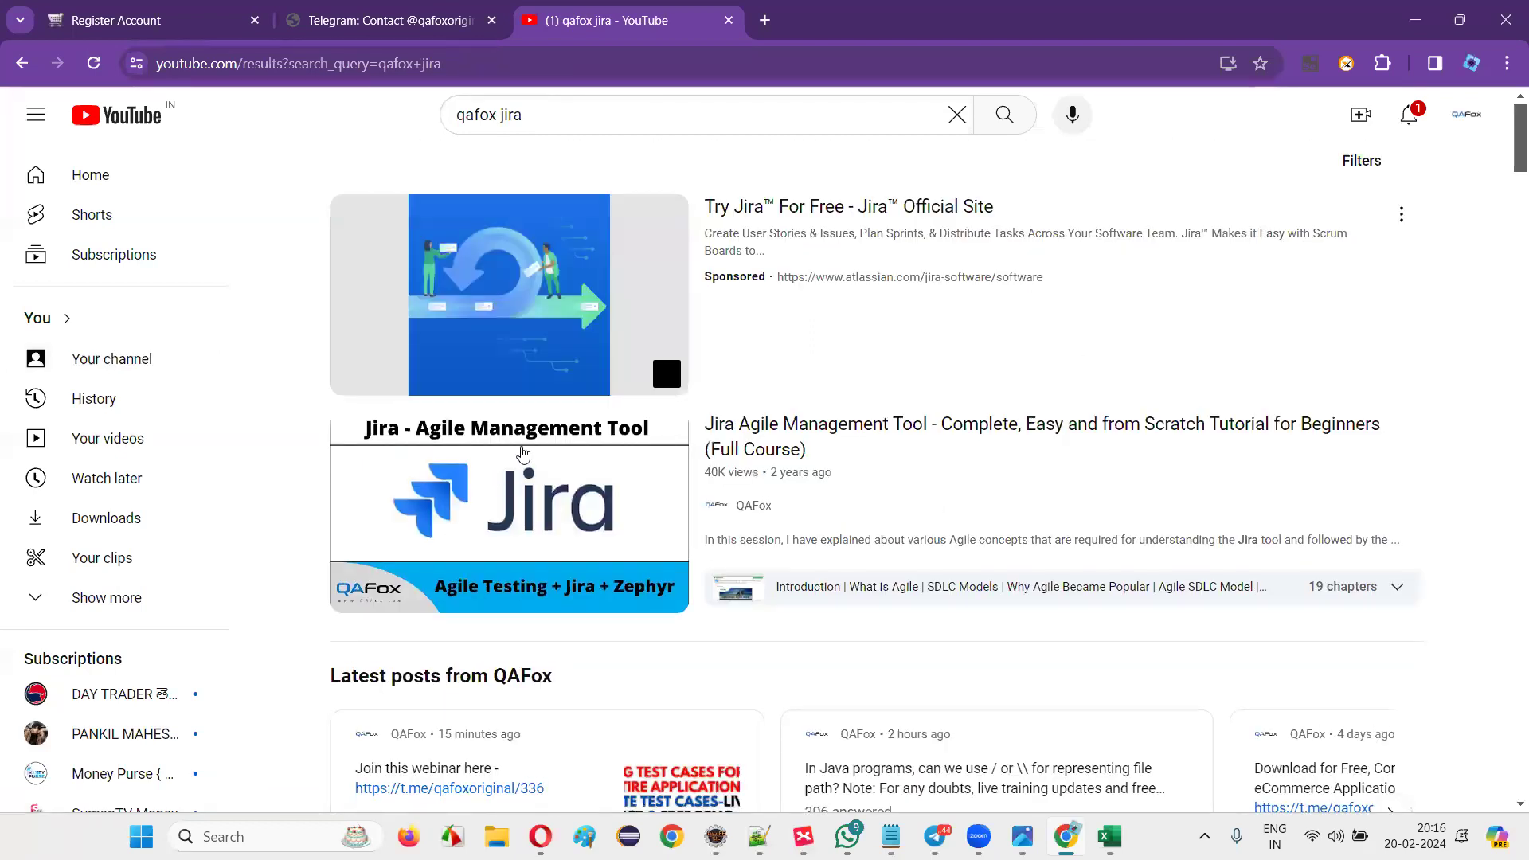
{"action": "mouse_move", "coordinate": [664, 603]}
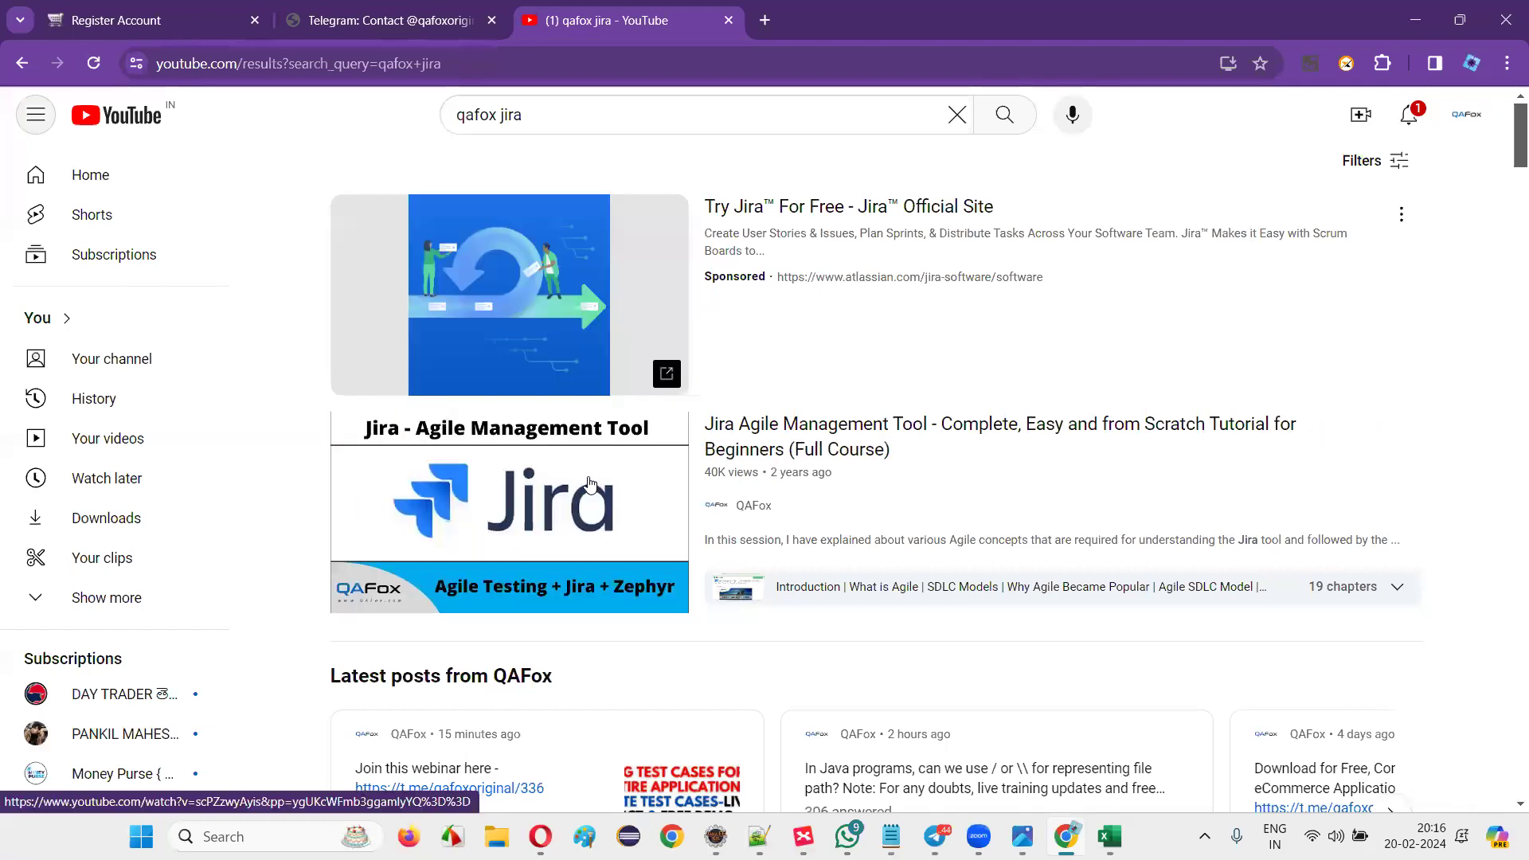
{"action": "right_click", "coordinate": [590, 478]}
{"action": "left_click", "coordinate": [683, 338]}
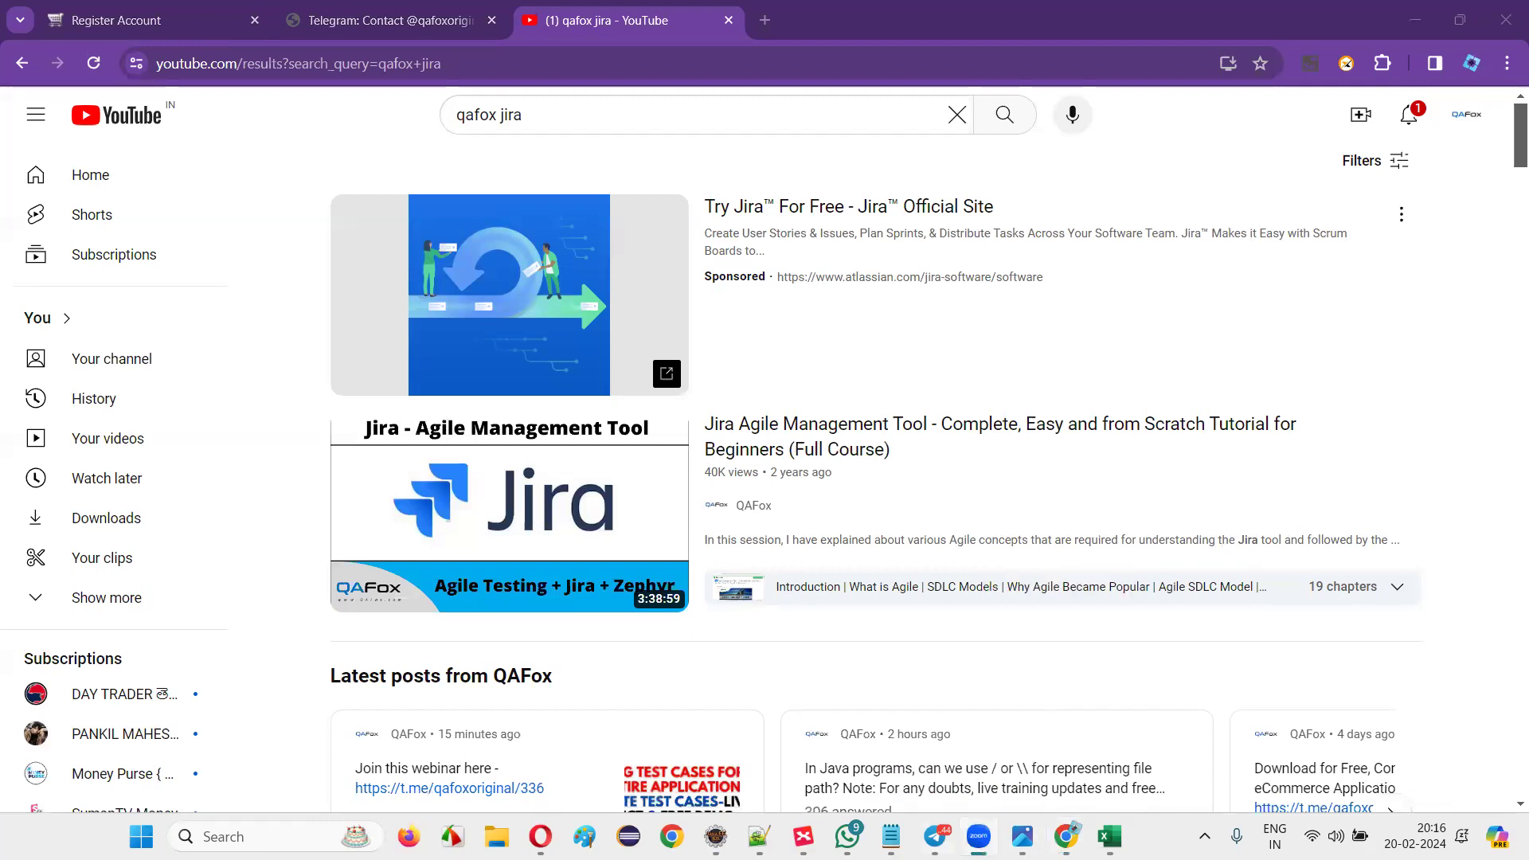
{"action": "key", "text": "alt+Tab"}
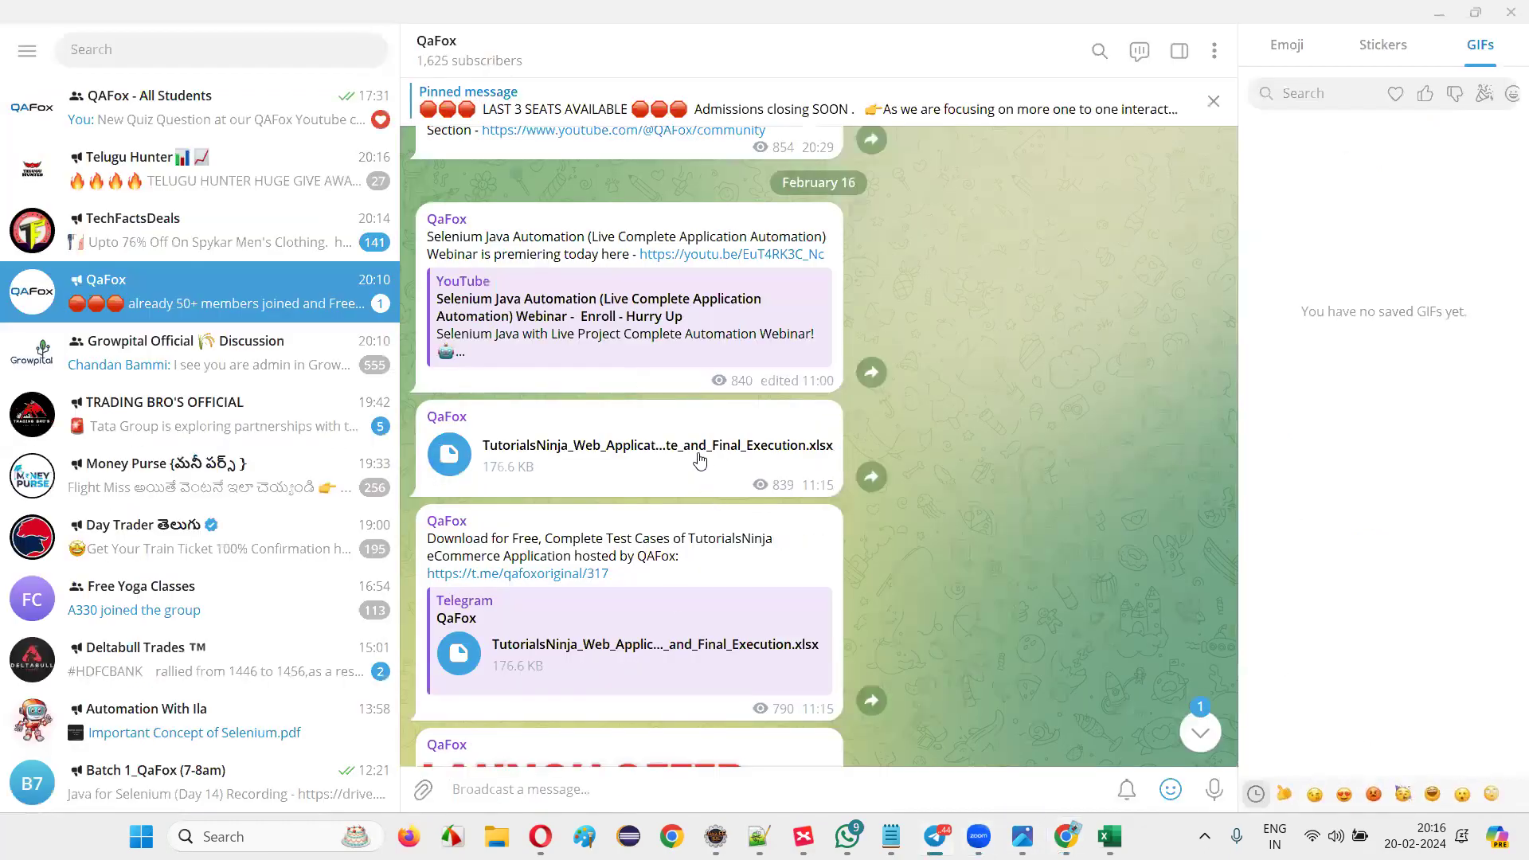
Copy the workbook post's link in Telegram, minimize Telegram, and close the qafox jira tab.
{"action": "right_click", "coordinate": [699, 446]}
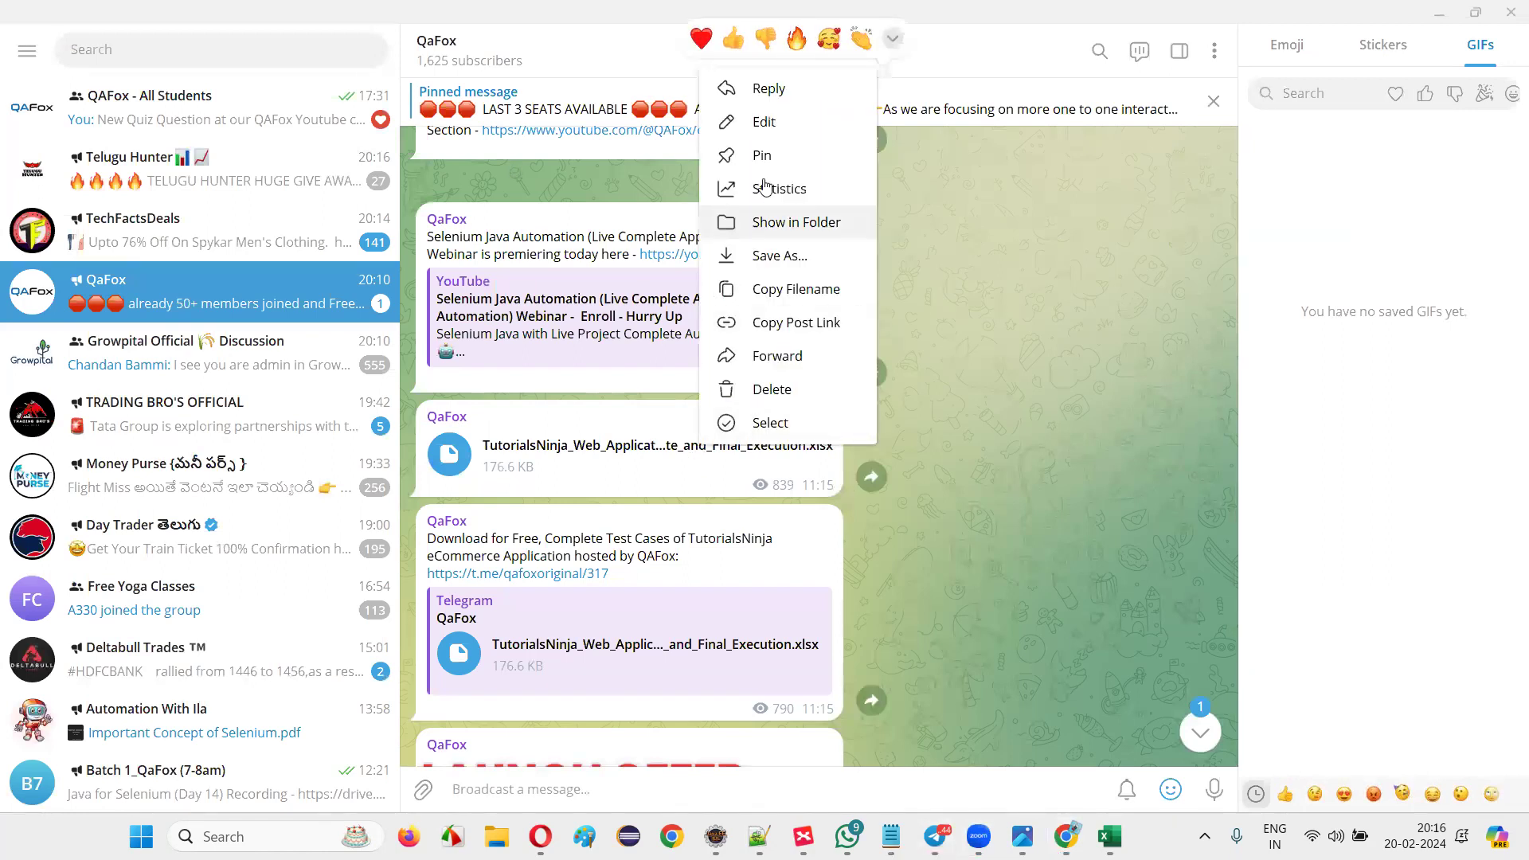
{"action": "left_click", "coordinate": [793, 320]}
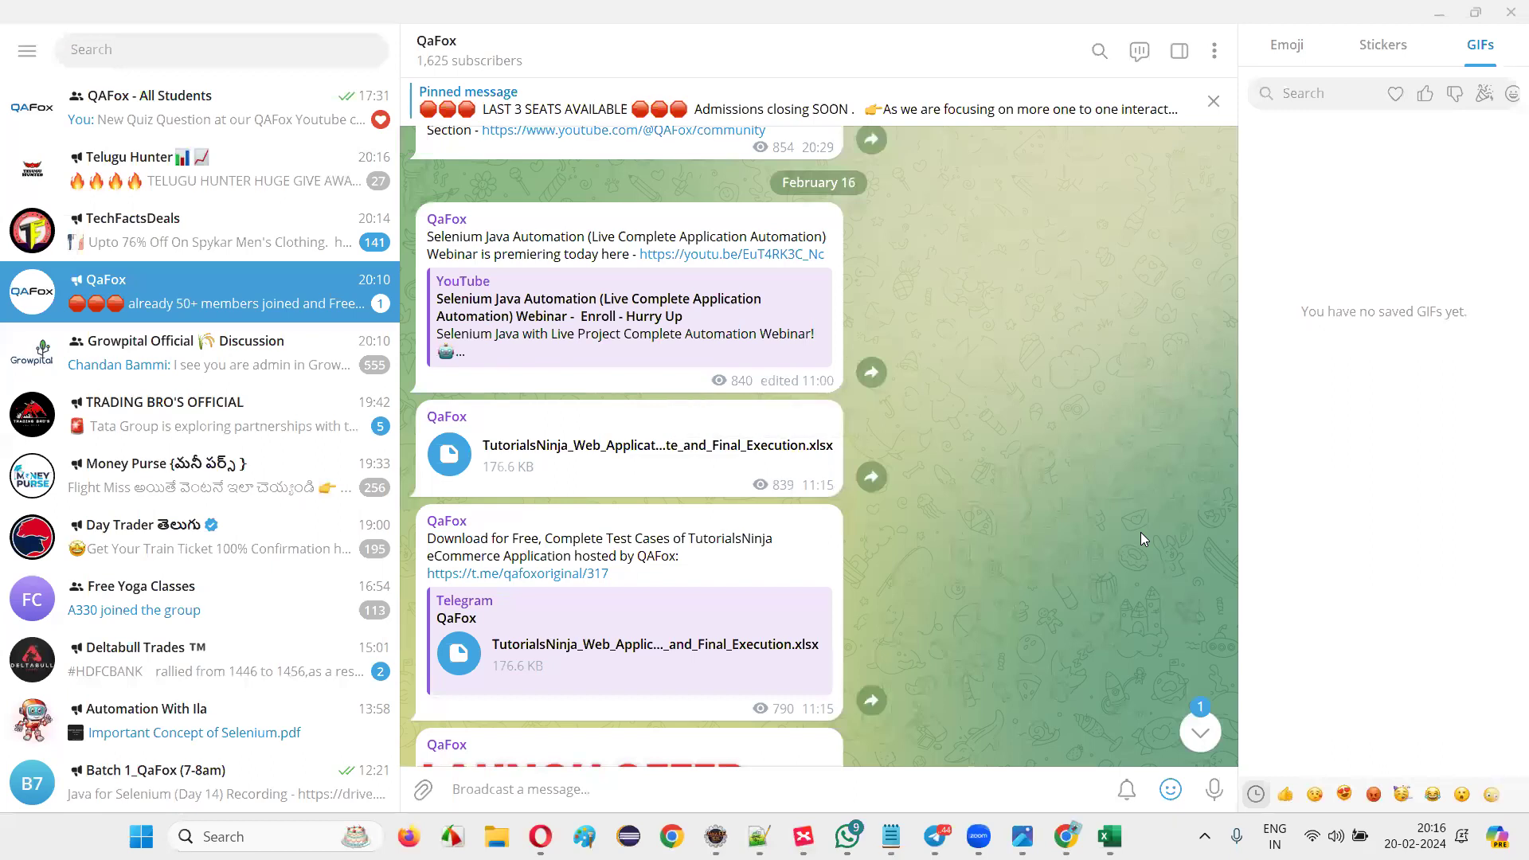
{"action": "left_click", "coordinate": [1439, 14]}
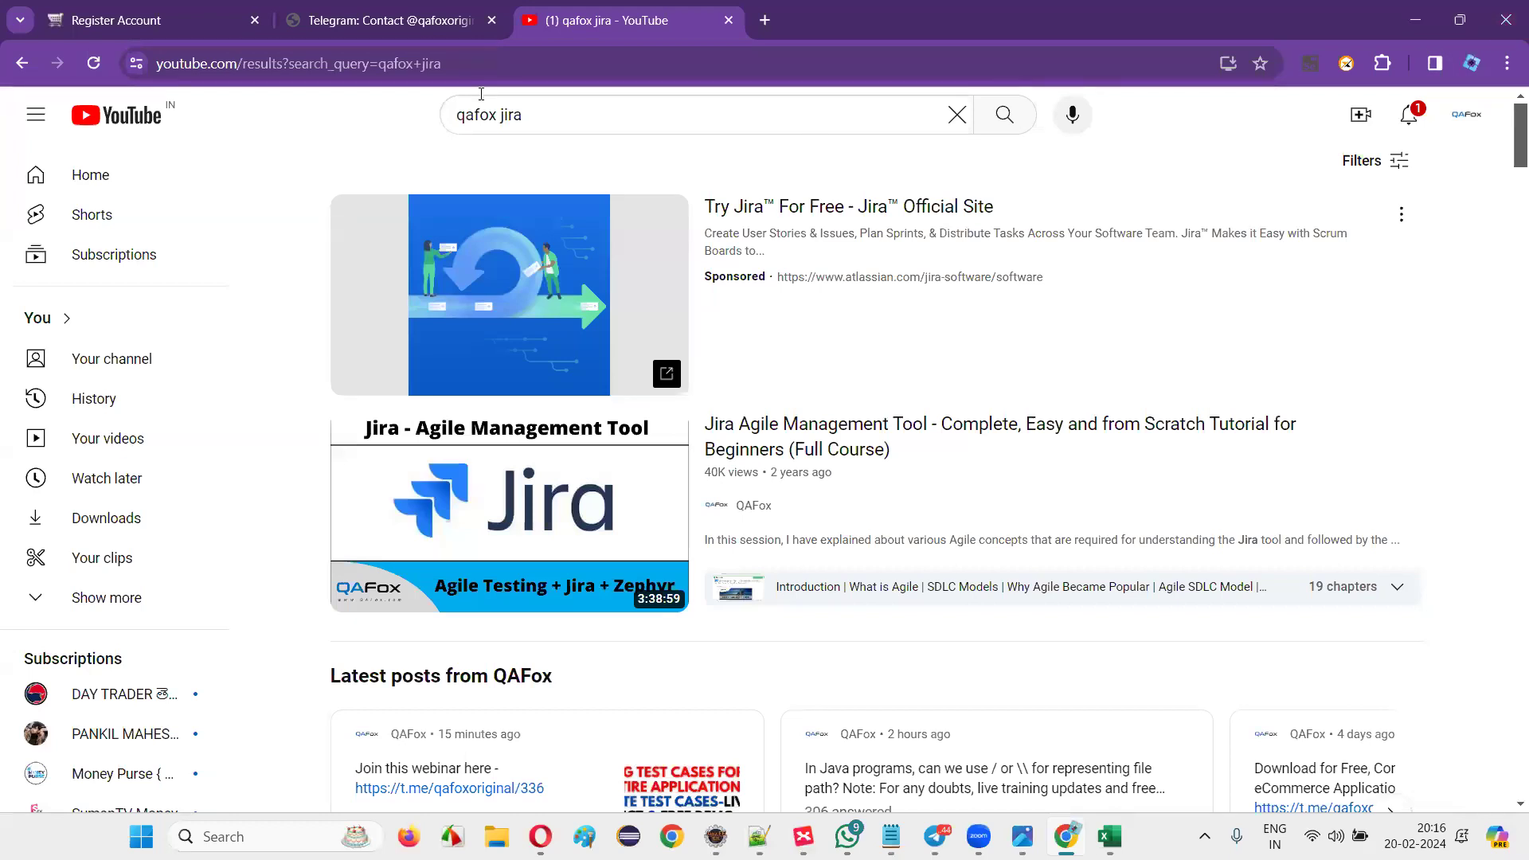
{"action": "left_click", "coordinate": [727, 21]}
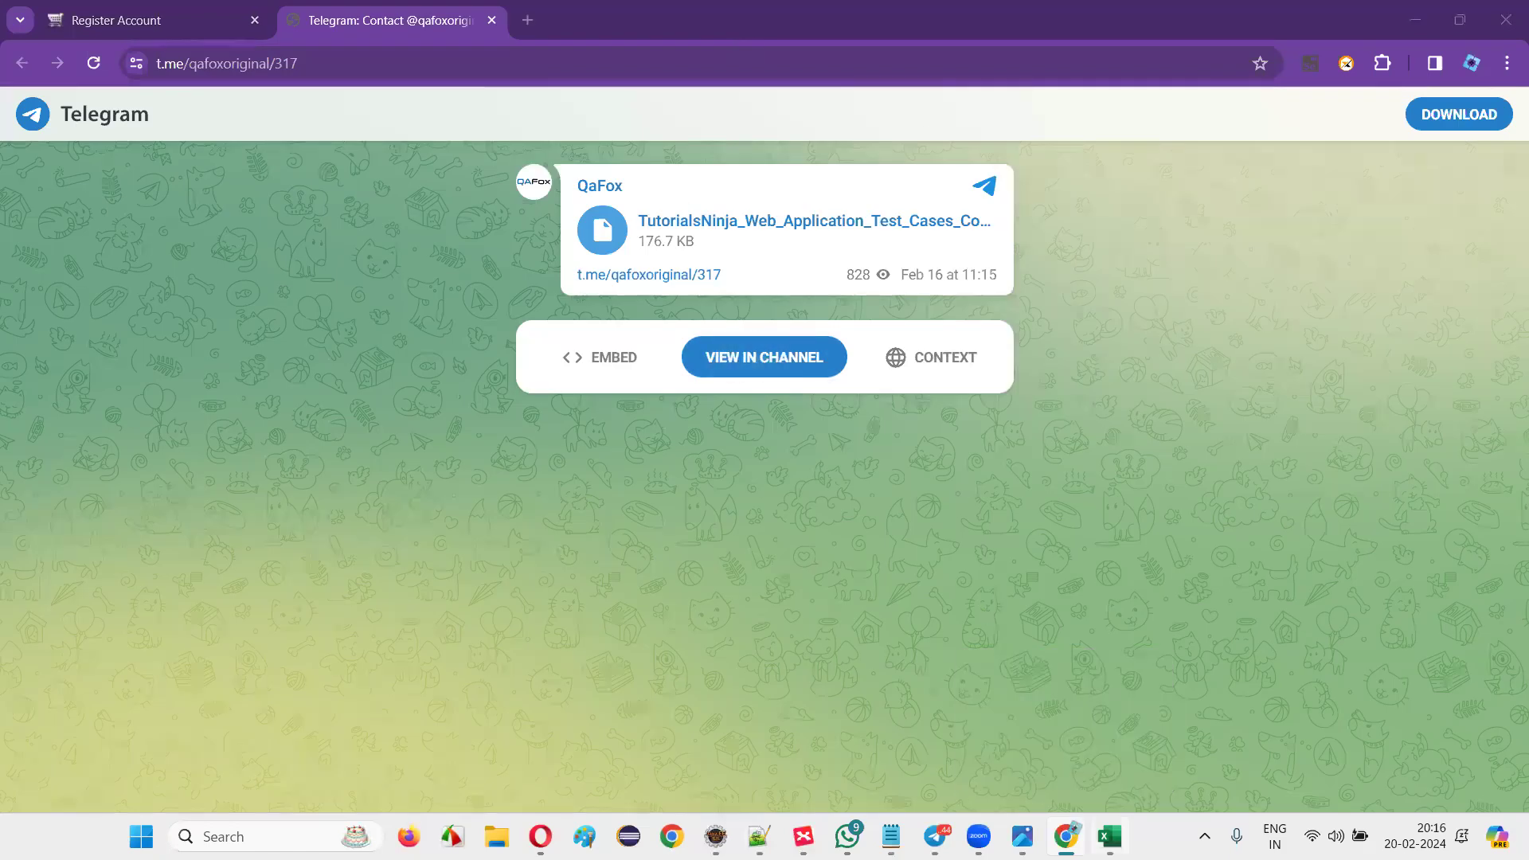
Bring the Excel test-case workbook to the front from the taskbar.
{"action": "left_click", "coordinate": [1109, 836]}
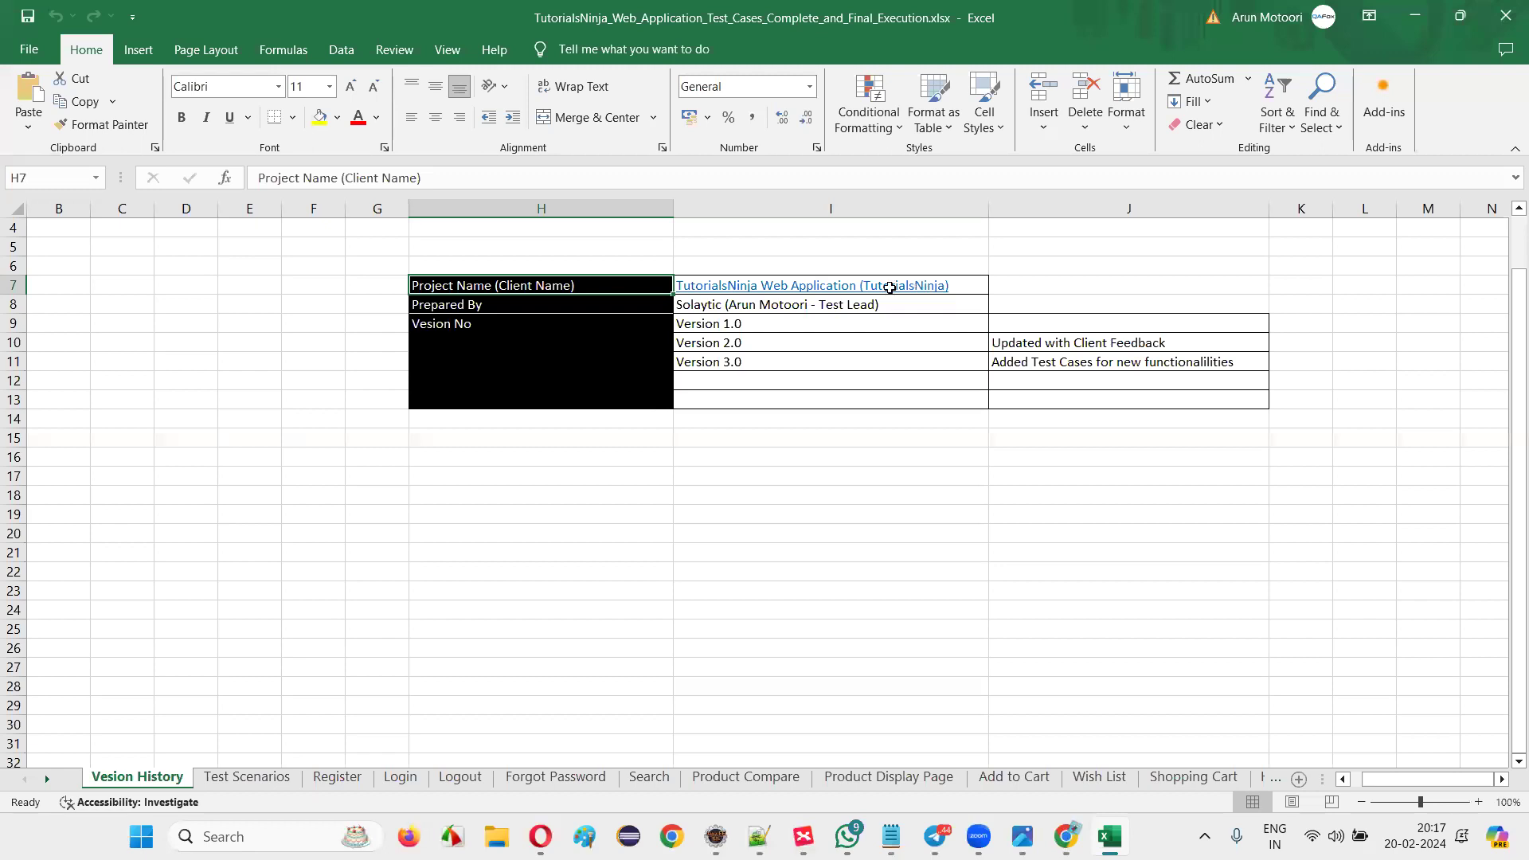
{"action": "left_click", "coordinate": [462, 305]}
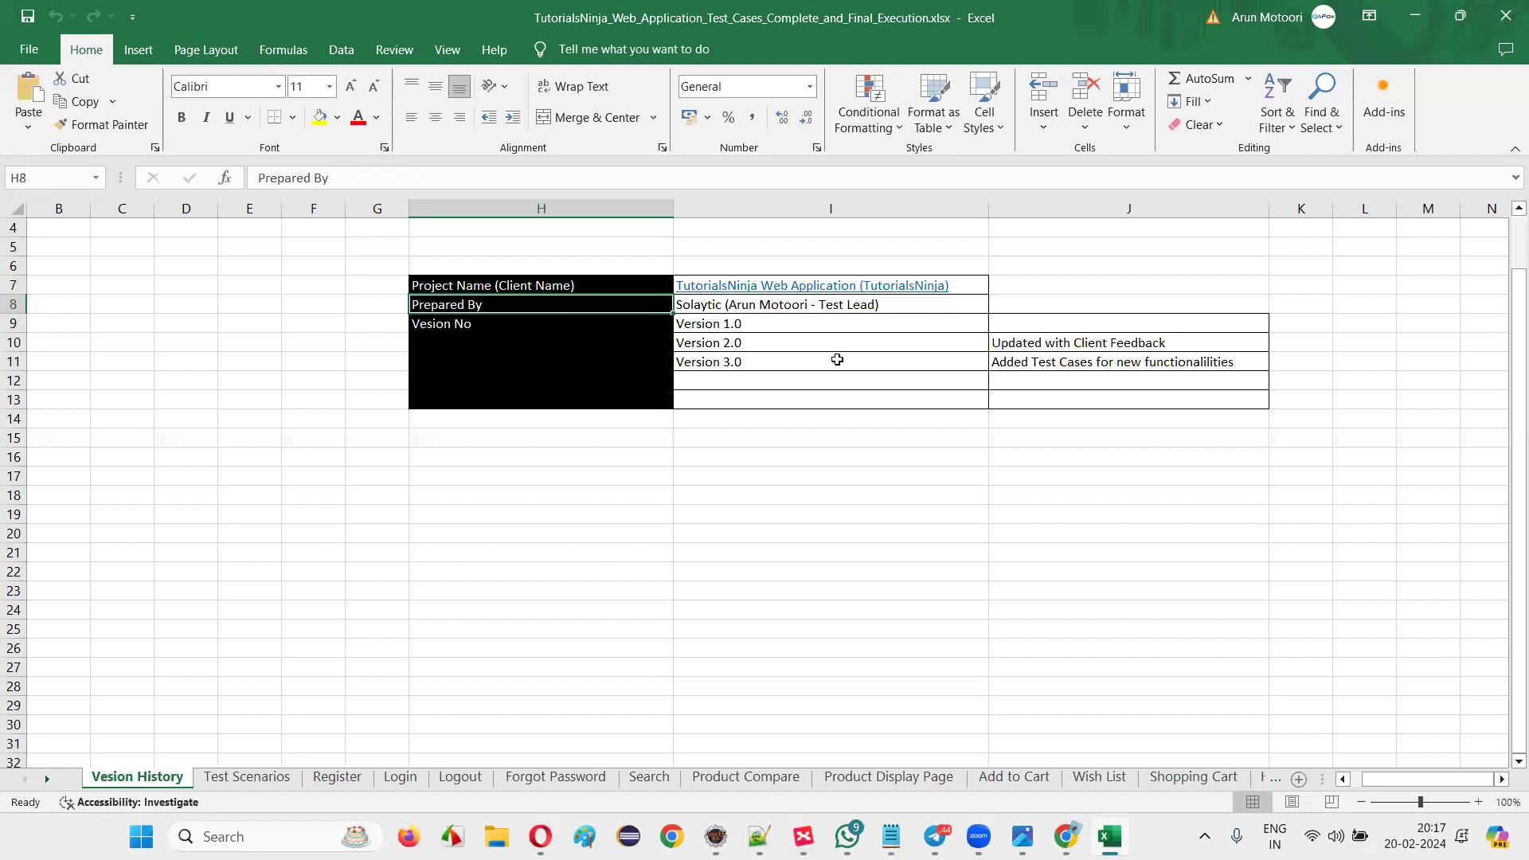
{"action": "left_click", "coordinate": [703, 304]}
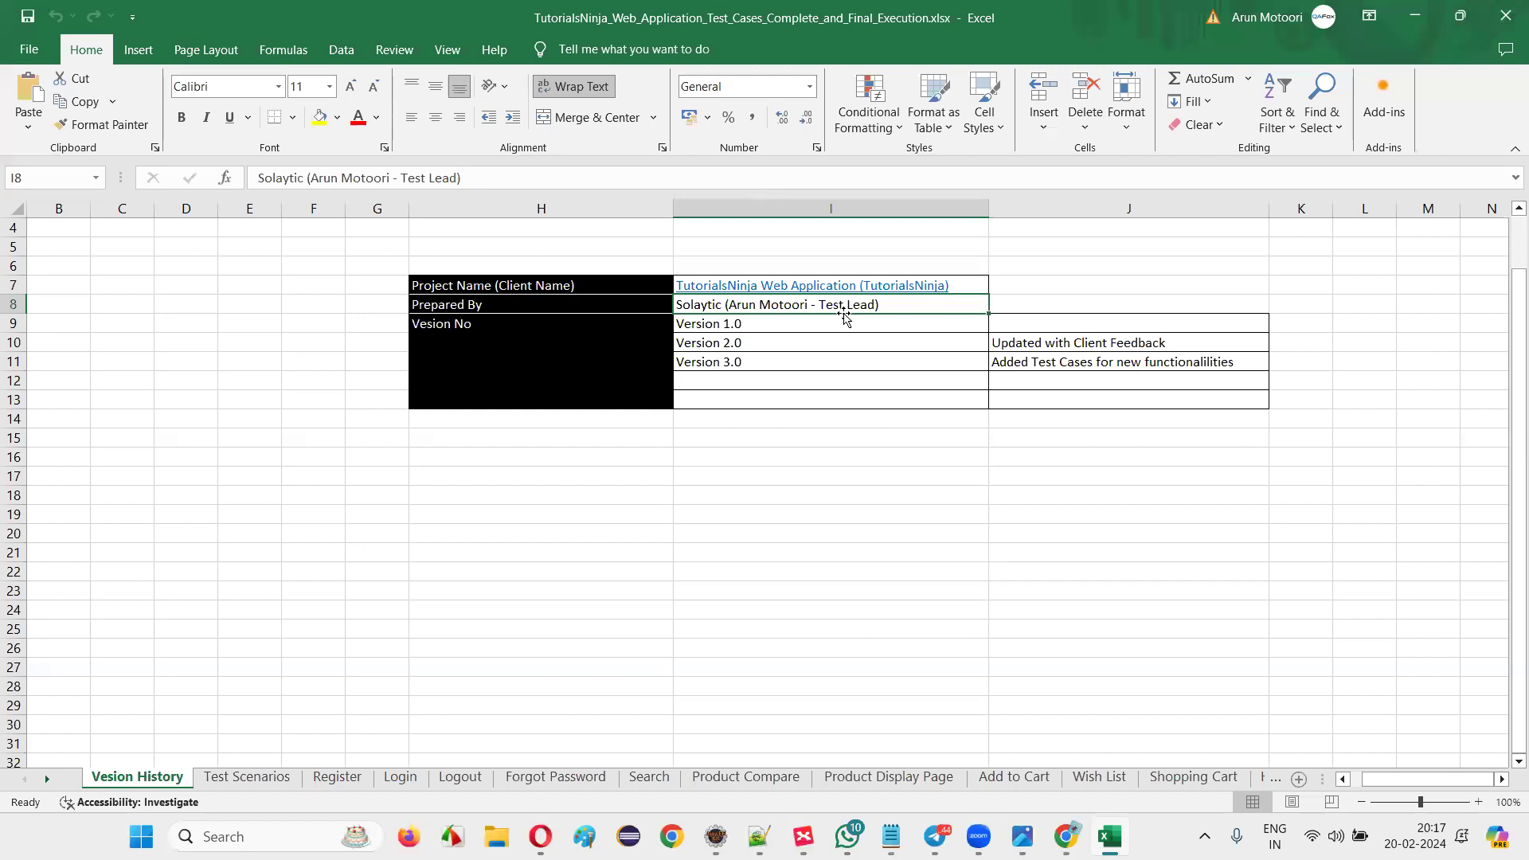
{"action": "left_click_drag", "start_coordinate": [743, 325], "coordinate": [754, 363]}
{"action": "left_click", "coordinate": [670, 328]}
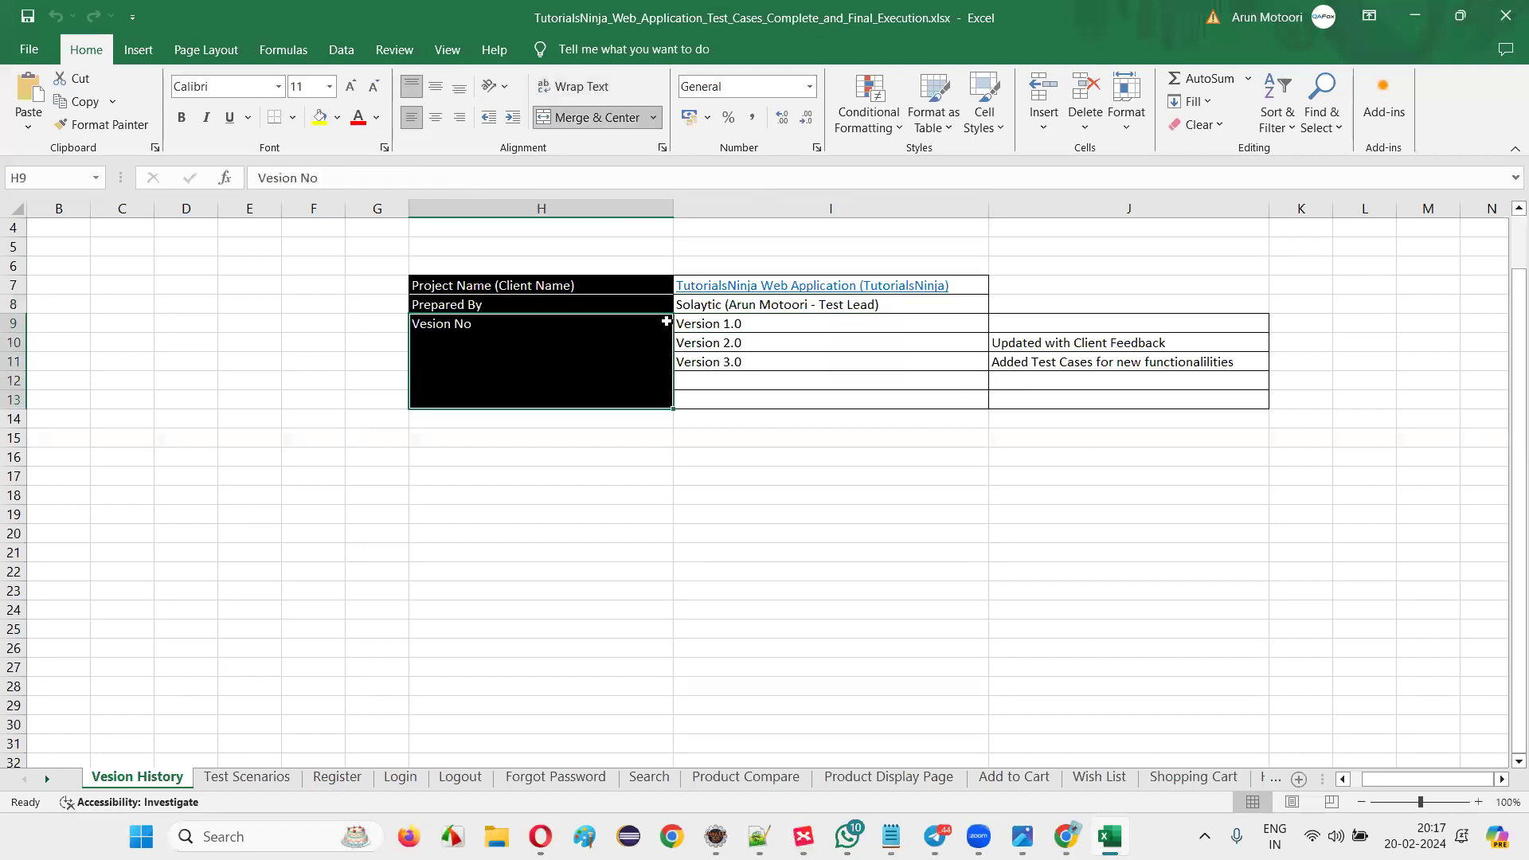
{"action": "left_click", "coordinate": [730, 323]}
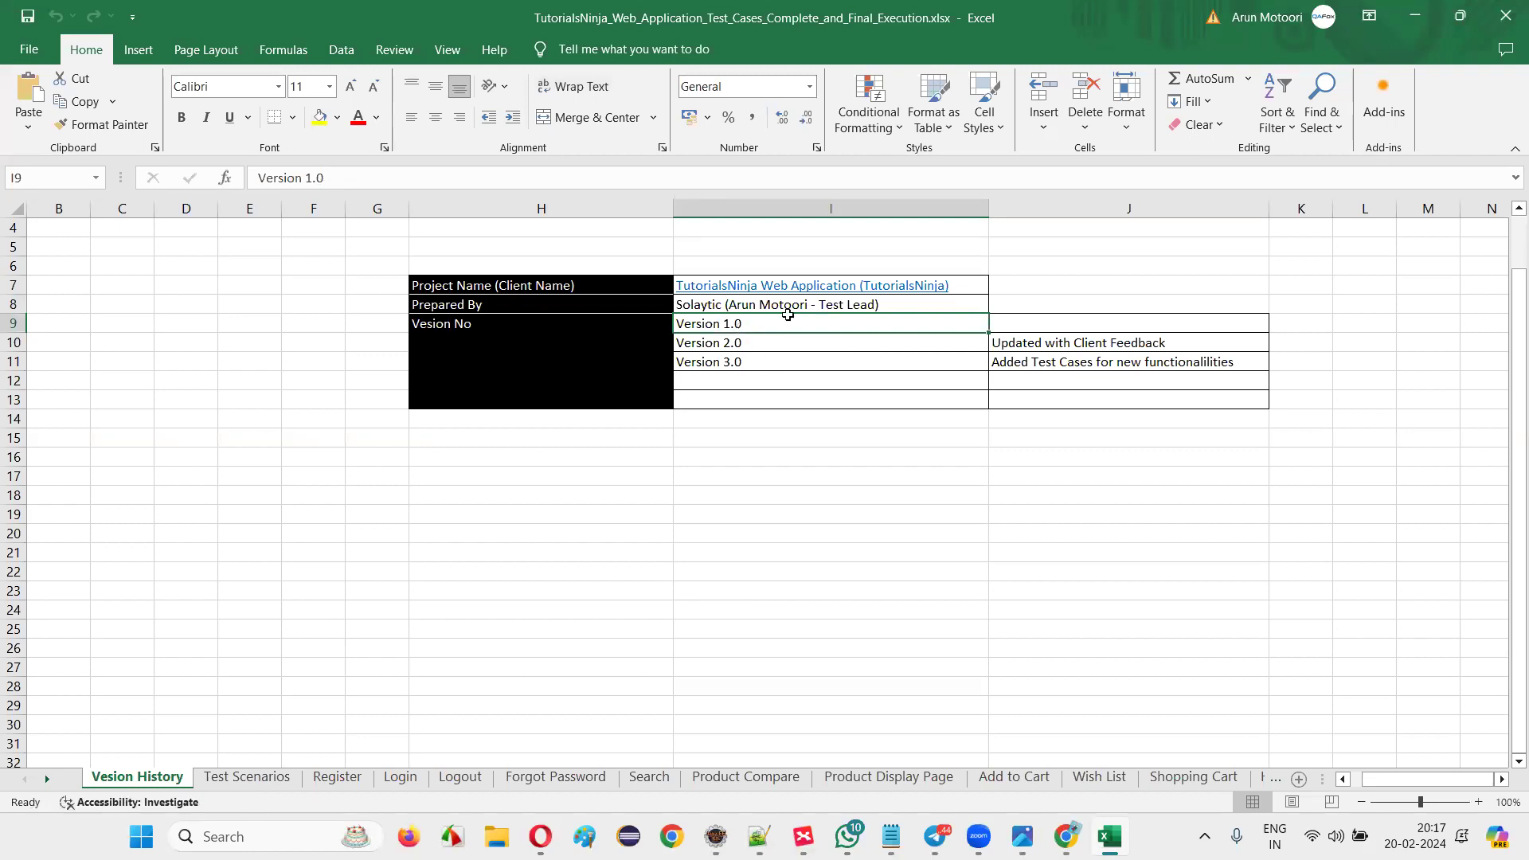
{"action": "left_click", "coordinate": [1081, 324]}
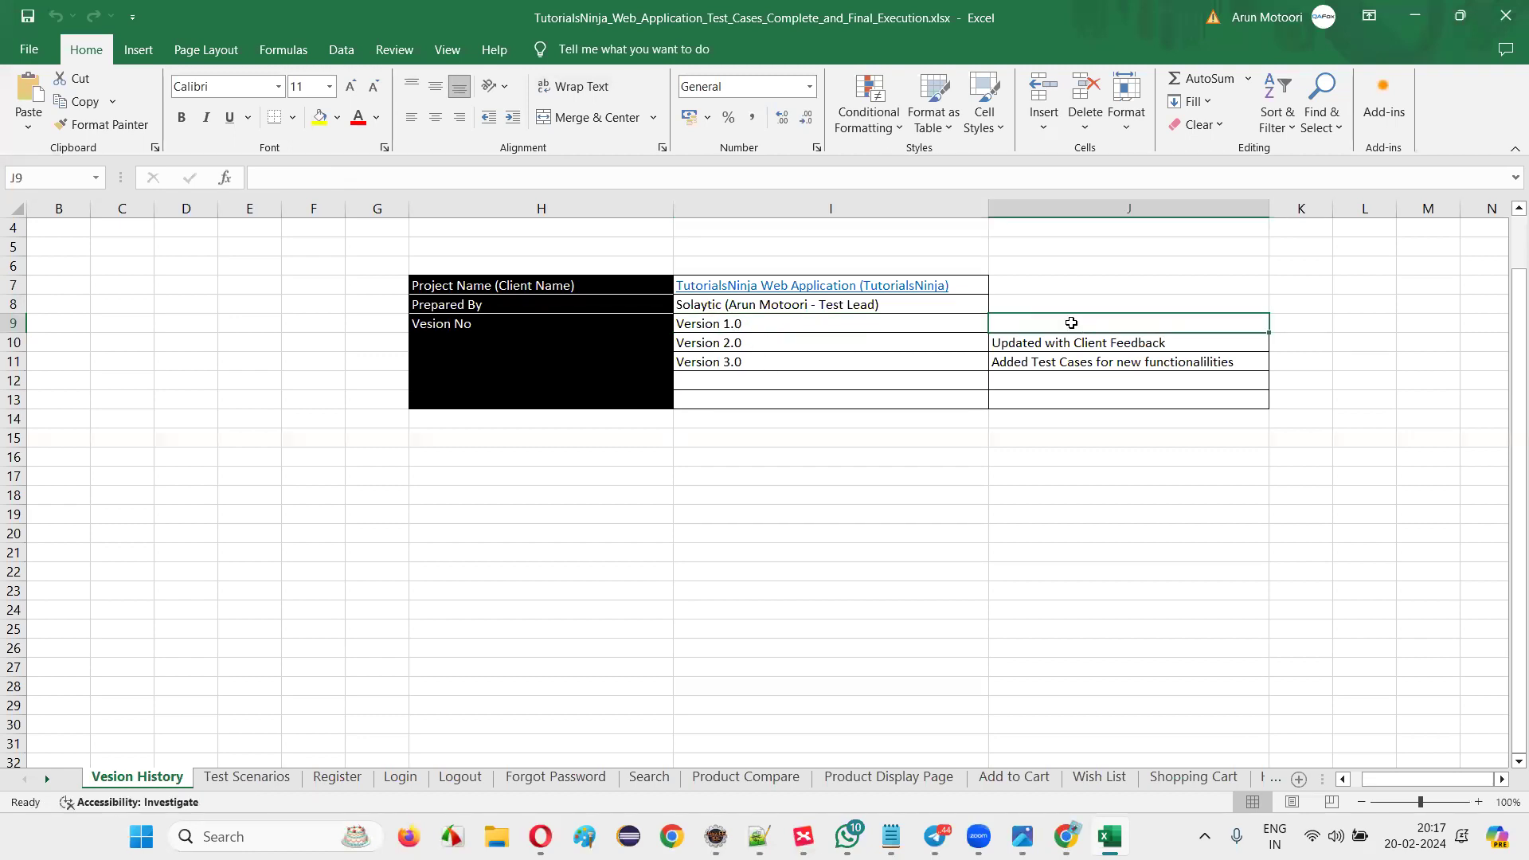
{"action": "left_click", "coordinate": [793, 342]}
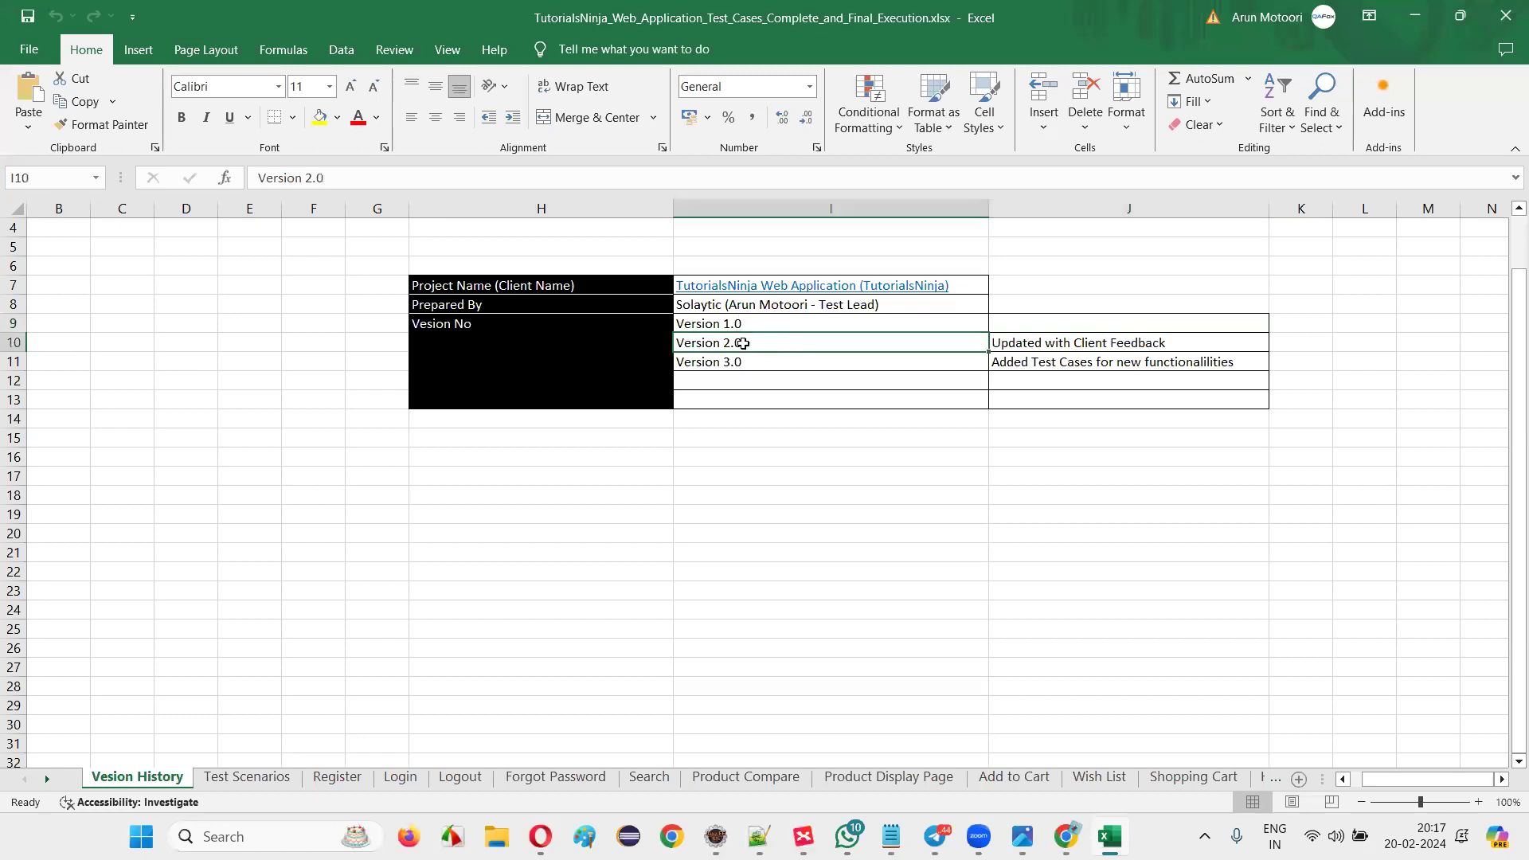
{"action": "left_click", "coordinate": [1039, 344]}
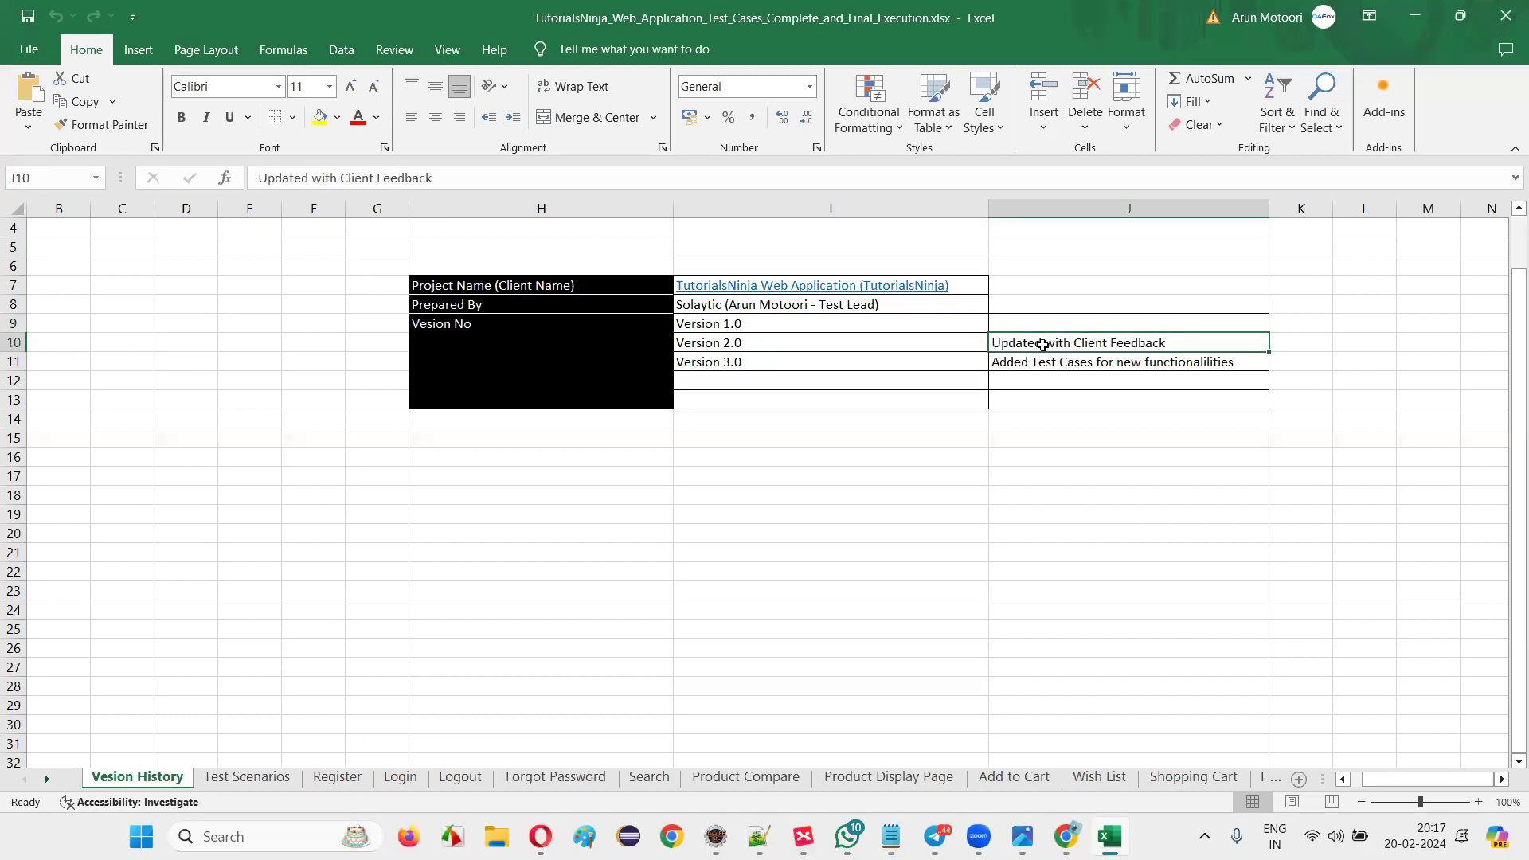
{"action": "left_click", "coordinate": [873, 365]}
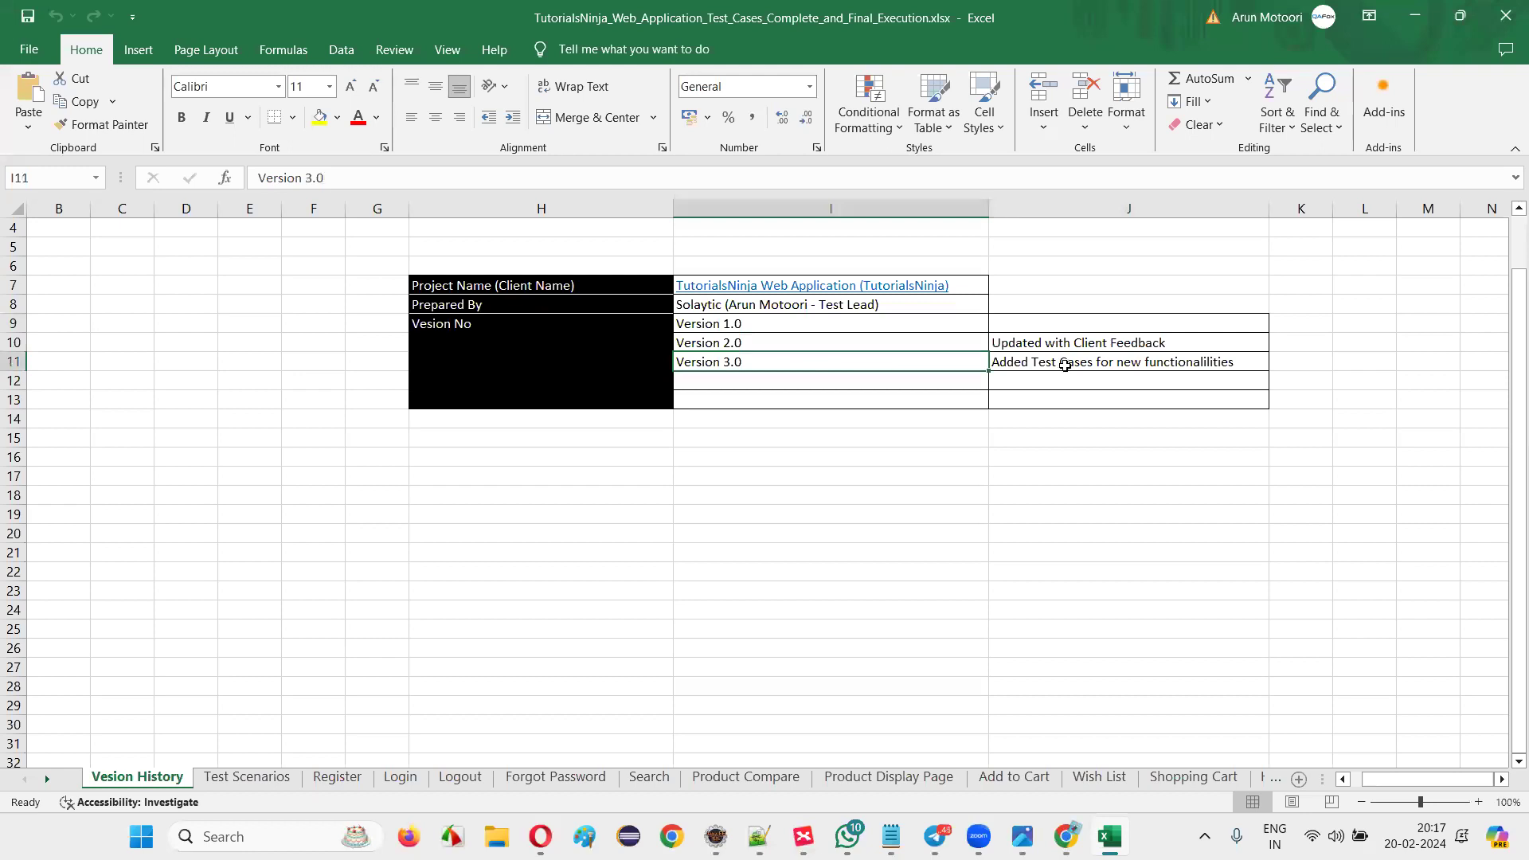
{"action": "left_click", "coordinate": [1064, 365]}
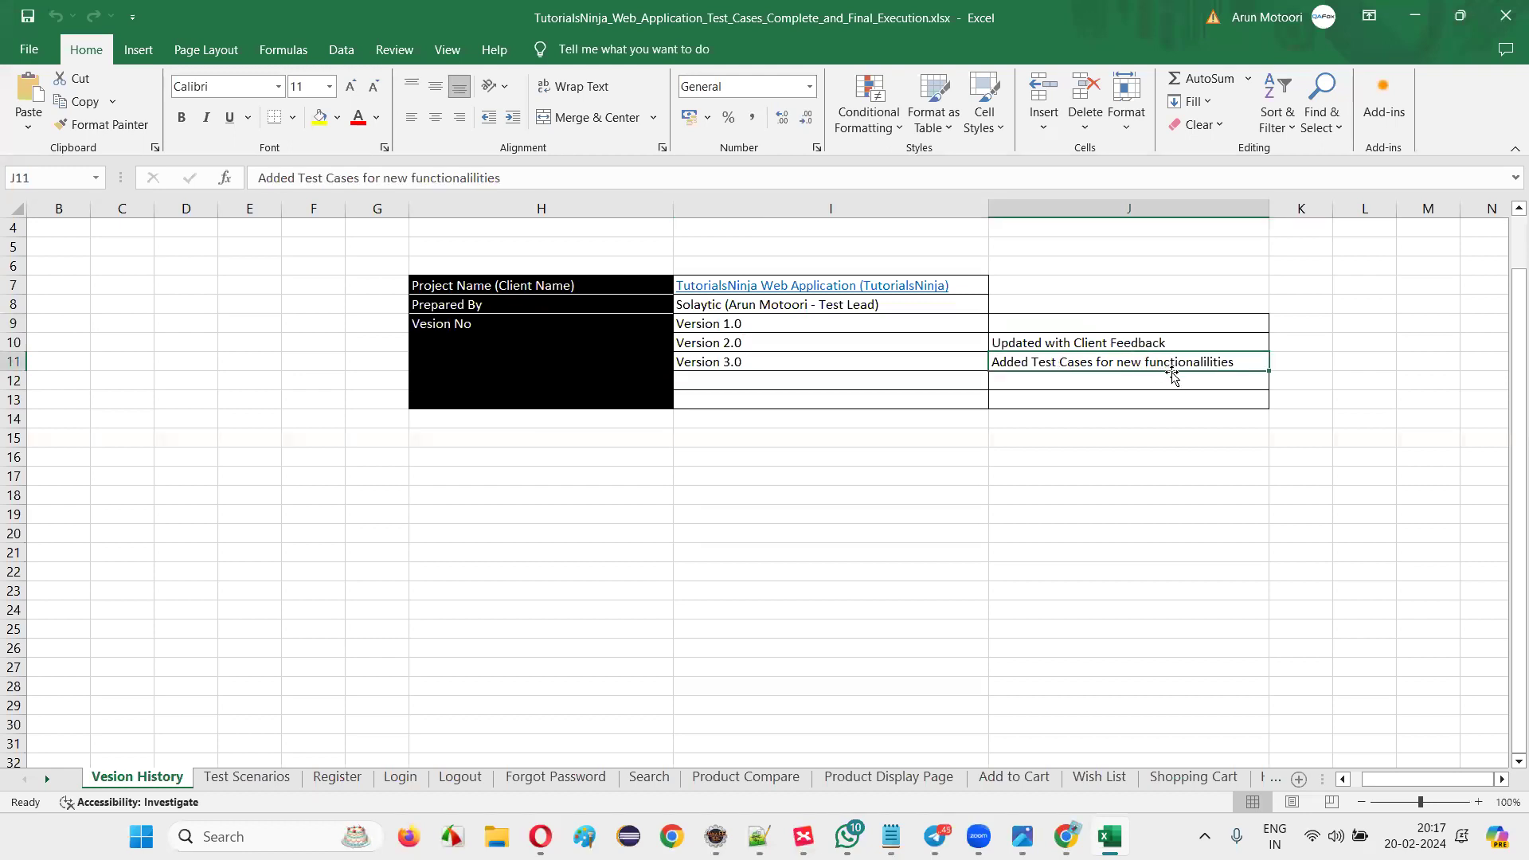
{"action": "left_click_drag", "start_coordinate": [781, 331], "coordinate": [780, 399]}
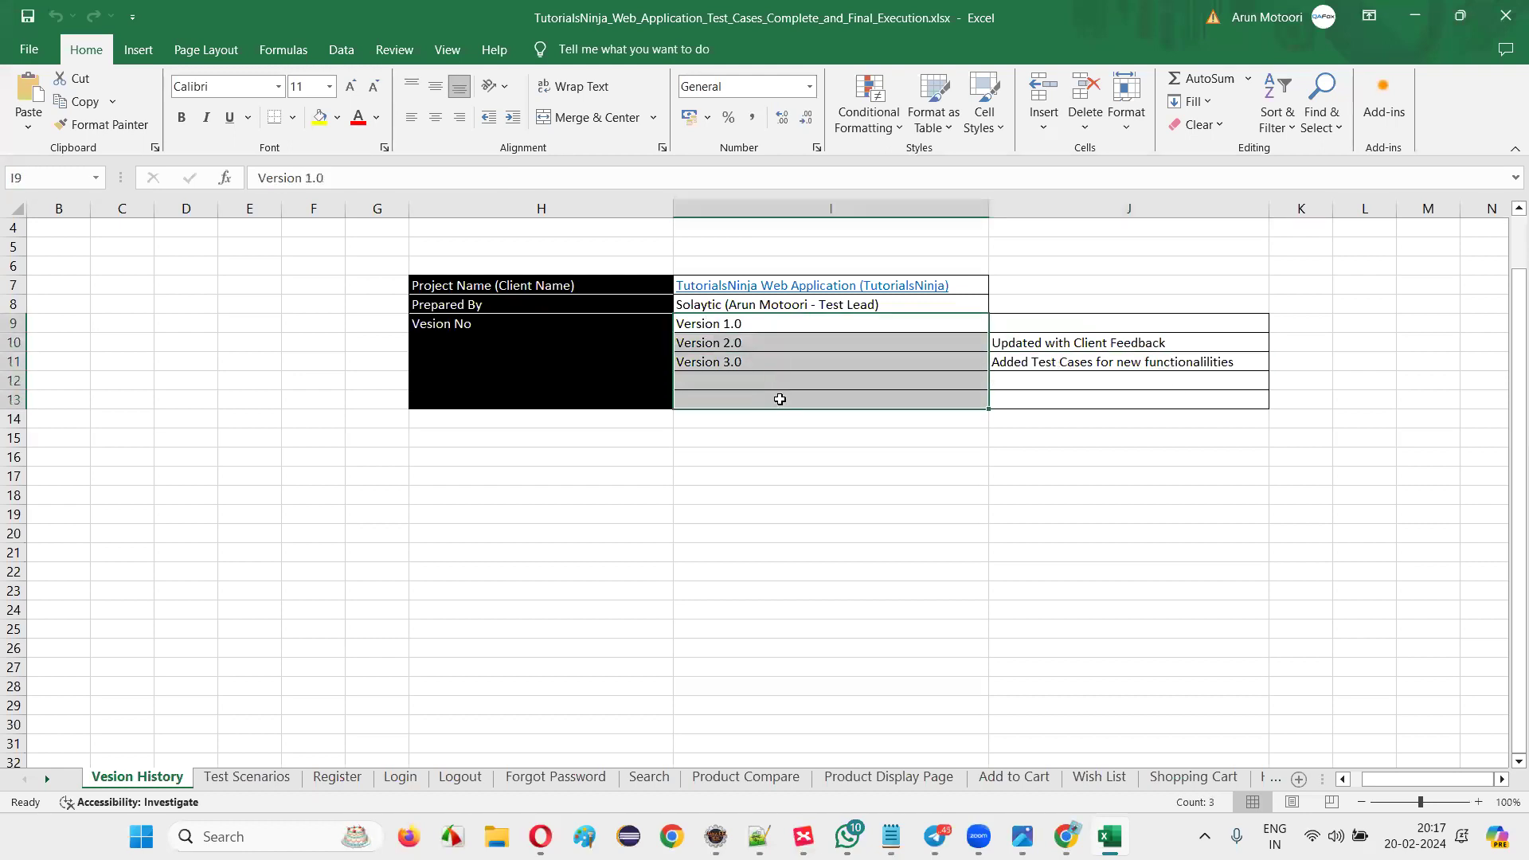
{"action": "left_click", "coordinate": [780, 399]}
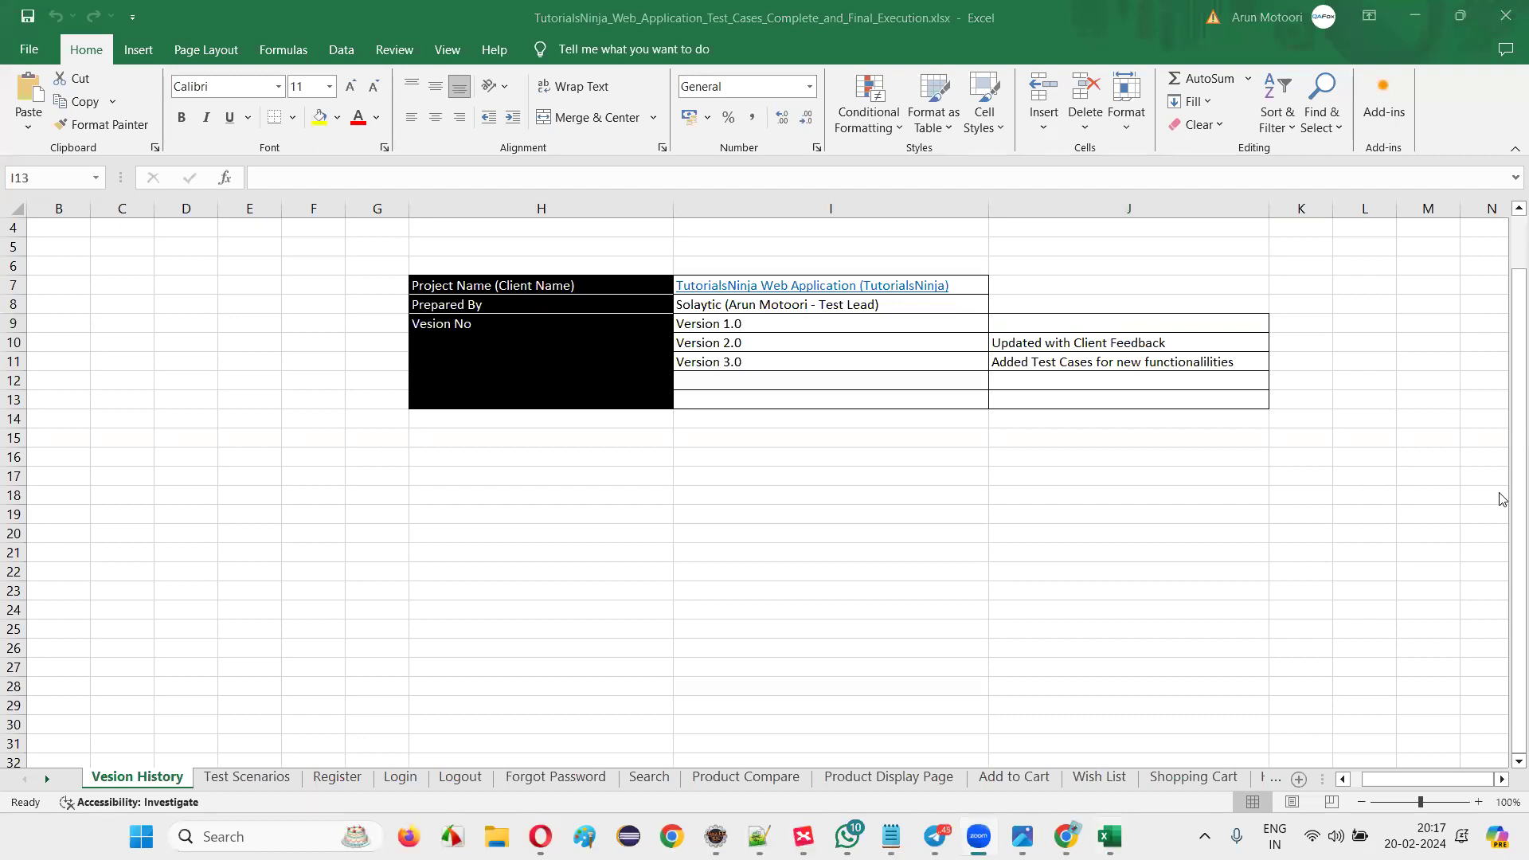
{"action": "left_click", "coordinate": [270, 787]}
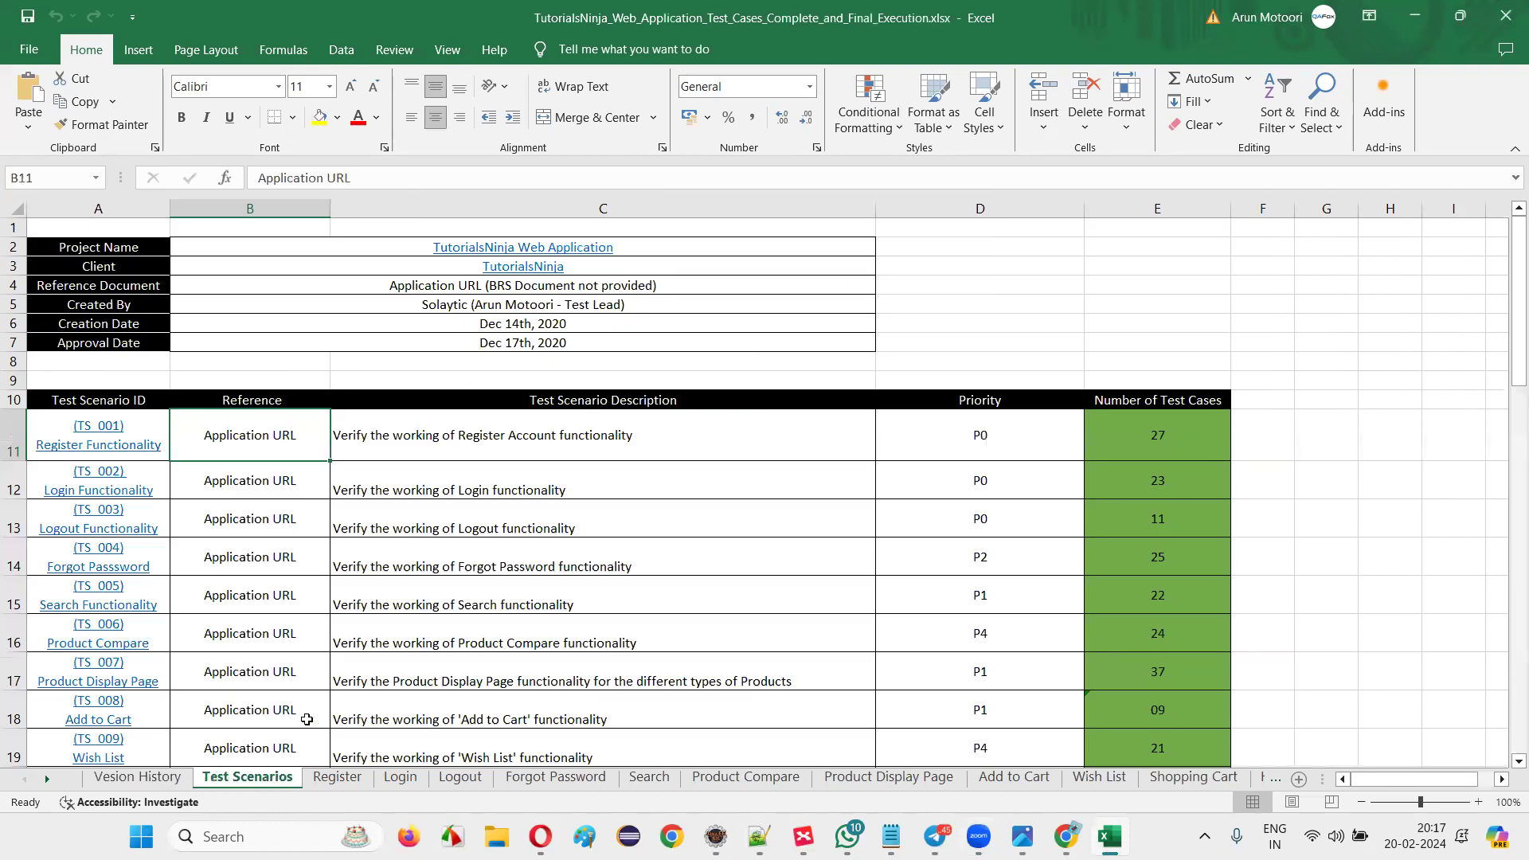
Review the Register, Login, Logout and Search scenario descriptions on the Test Scenarios sheet.
{"action": "scroll", "coordinate": [589, 425], "scroll_direction": "down", "scroll_amount": 3}
{"action": "left_click_drag", "start_coordinate": [455, 247], "coordinate": [535, 668]}
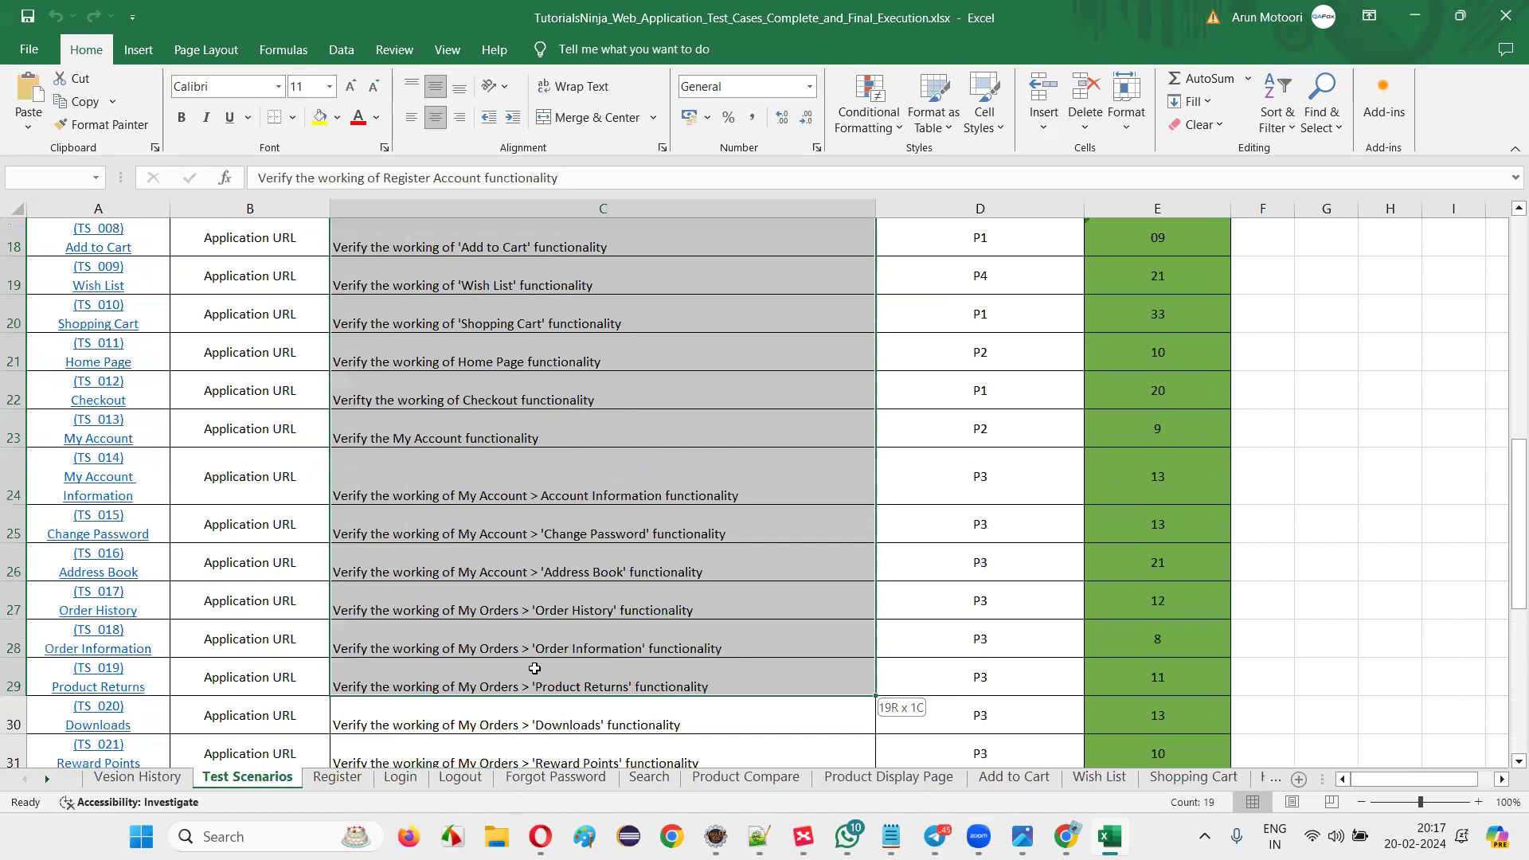
{"action": "scroll", "coordinate": [534, 669], "scroll_direction": "up", "scroll_amount": 6}
{"action": "left_click", "coordinate": [557, 430]}
{"action": "left_click_drag", "start_coordinate": [557, 430], "coordinate": [546, 491]}
{"action": "left_click", "coordinate": [541, 490]}
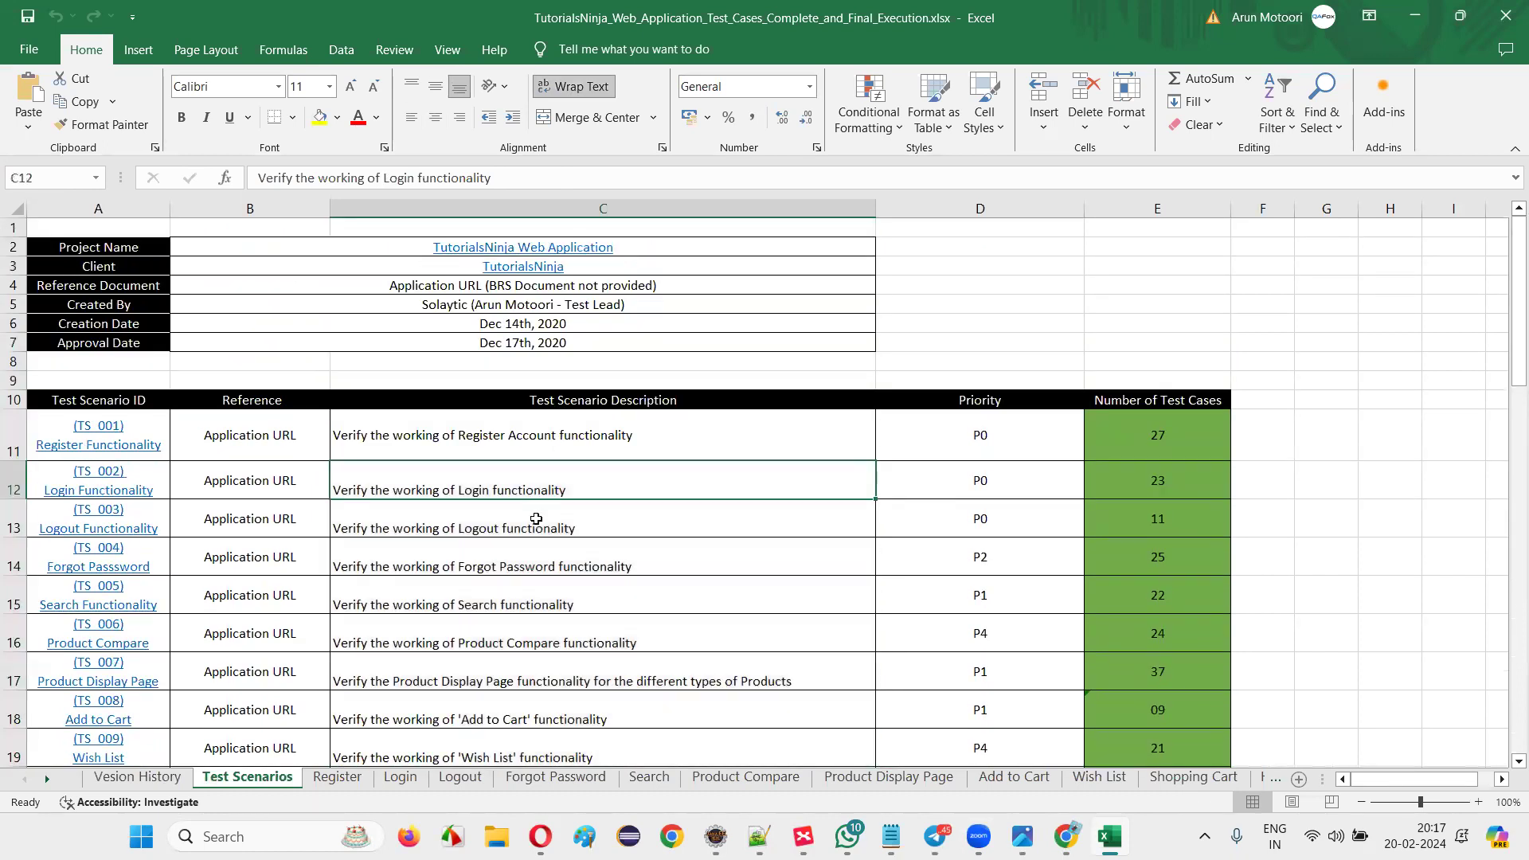
{"action": "left_click", "coordinate": [535, 518]}
{"action": "scroll", "coordinate": [651, 520], "scroll_direction": "down", "scroll_amount": 1}
{"action": "key", "text": "Down"}
{"action": "key", "text": "Down"}
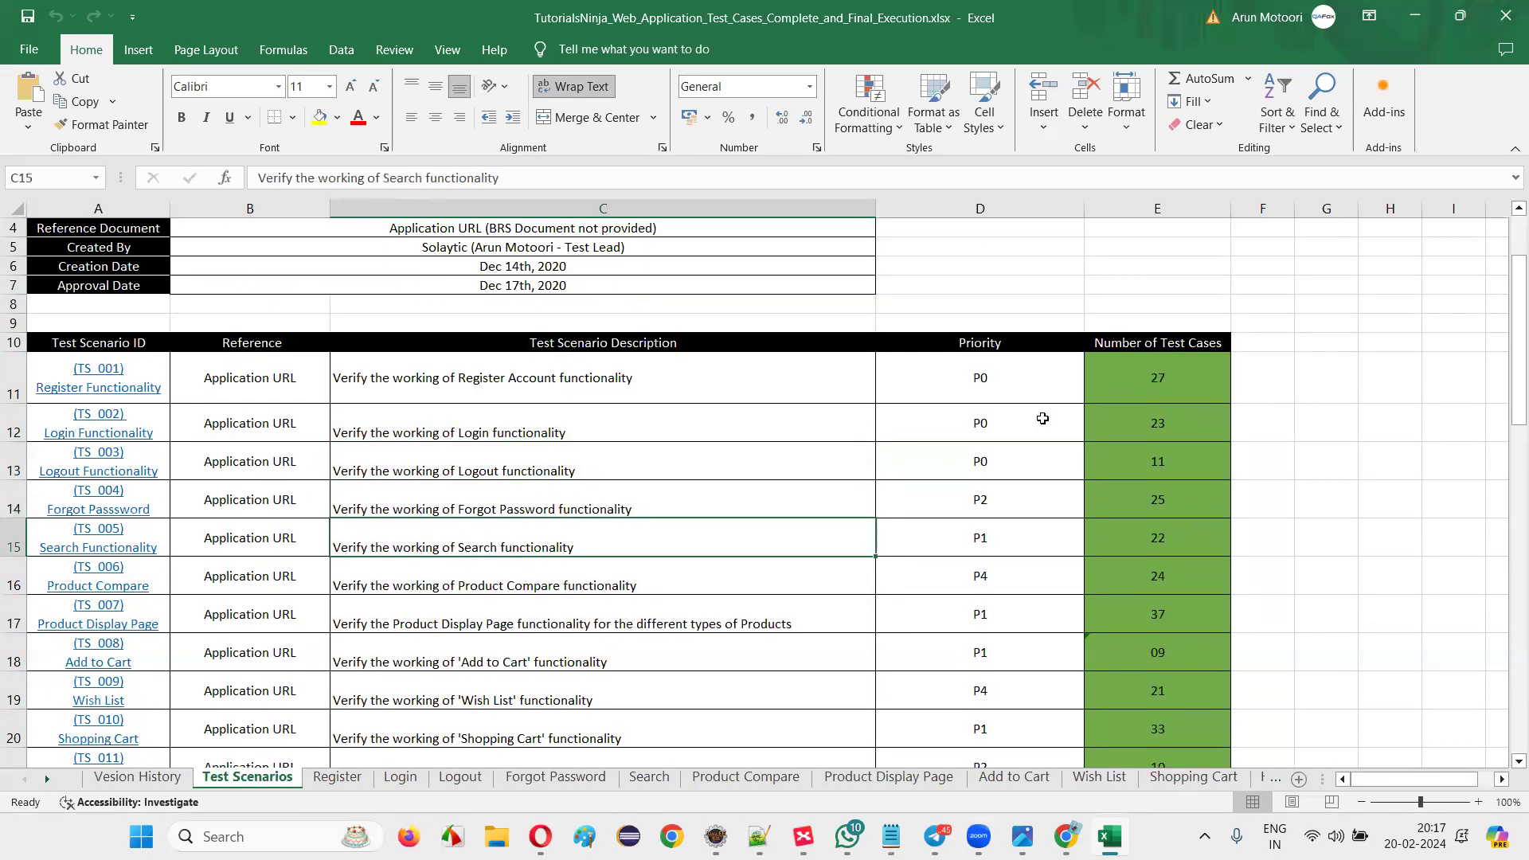
{"action": "left_click", "coordinate": [611, 384]}
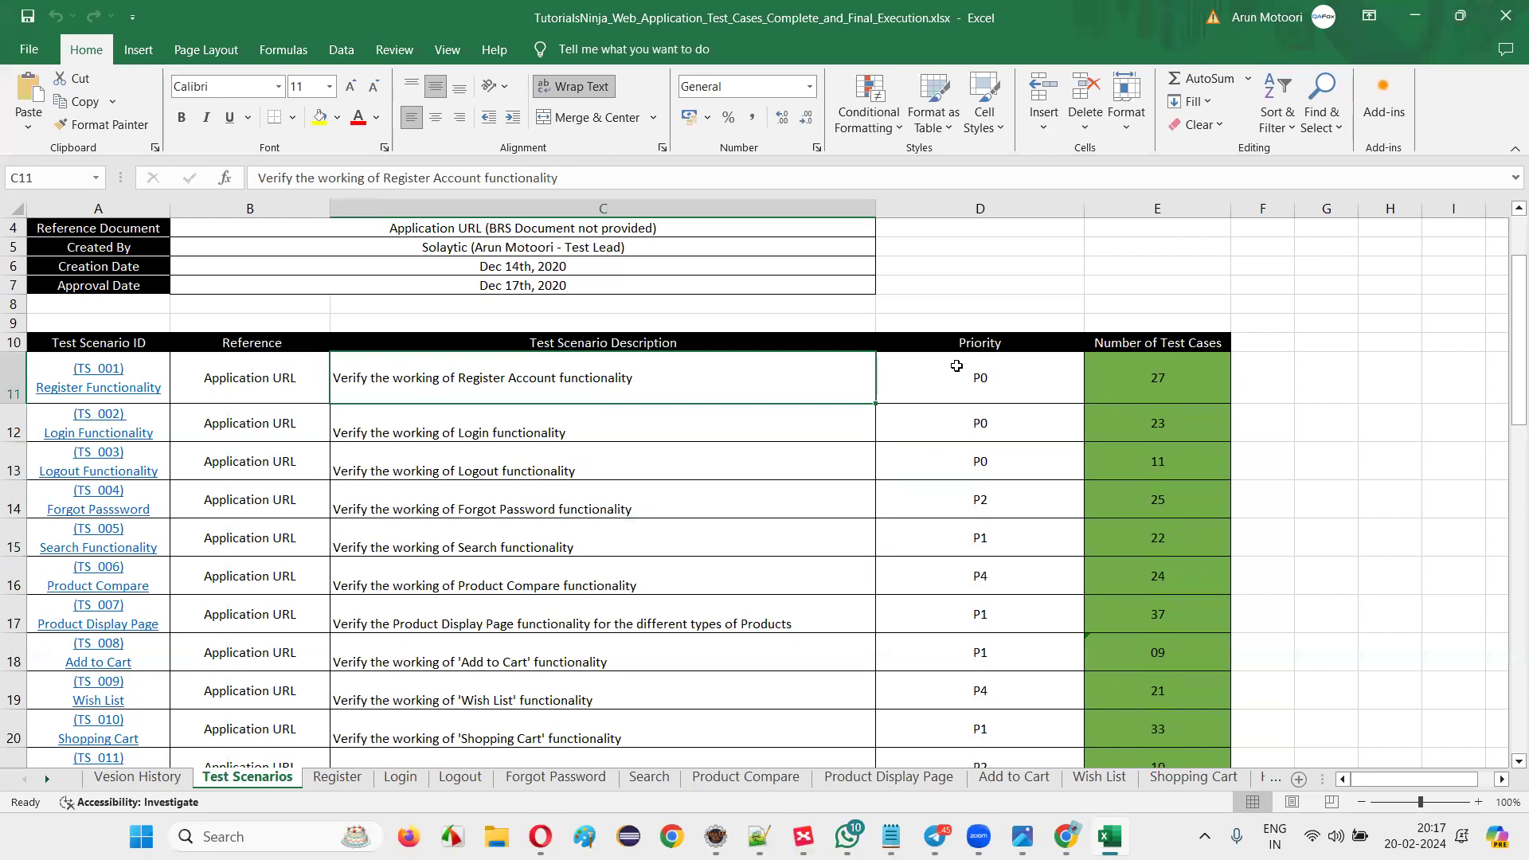
Total the Number of Test Cases column to 507 and move to the Register sheet.
{"action": "left_click", "coordinate": [1117, 358]}
{"action": "left_click", "coordinate": [1176, 424]}
{"action": "left_click", "coordinate": [1182, 462]}
{"action": "left_click_drag", "start_coordinate": [1185, 384], "coordinate": [1155, 725]}
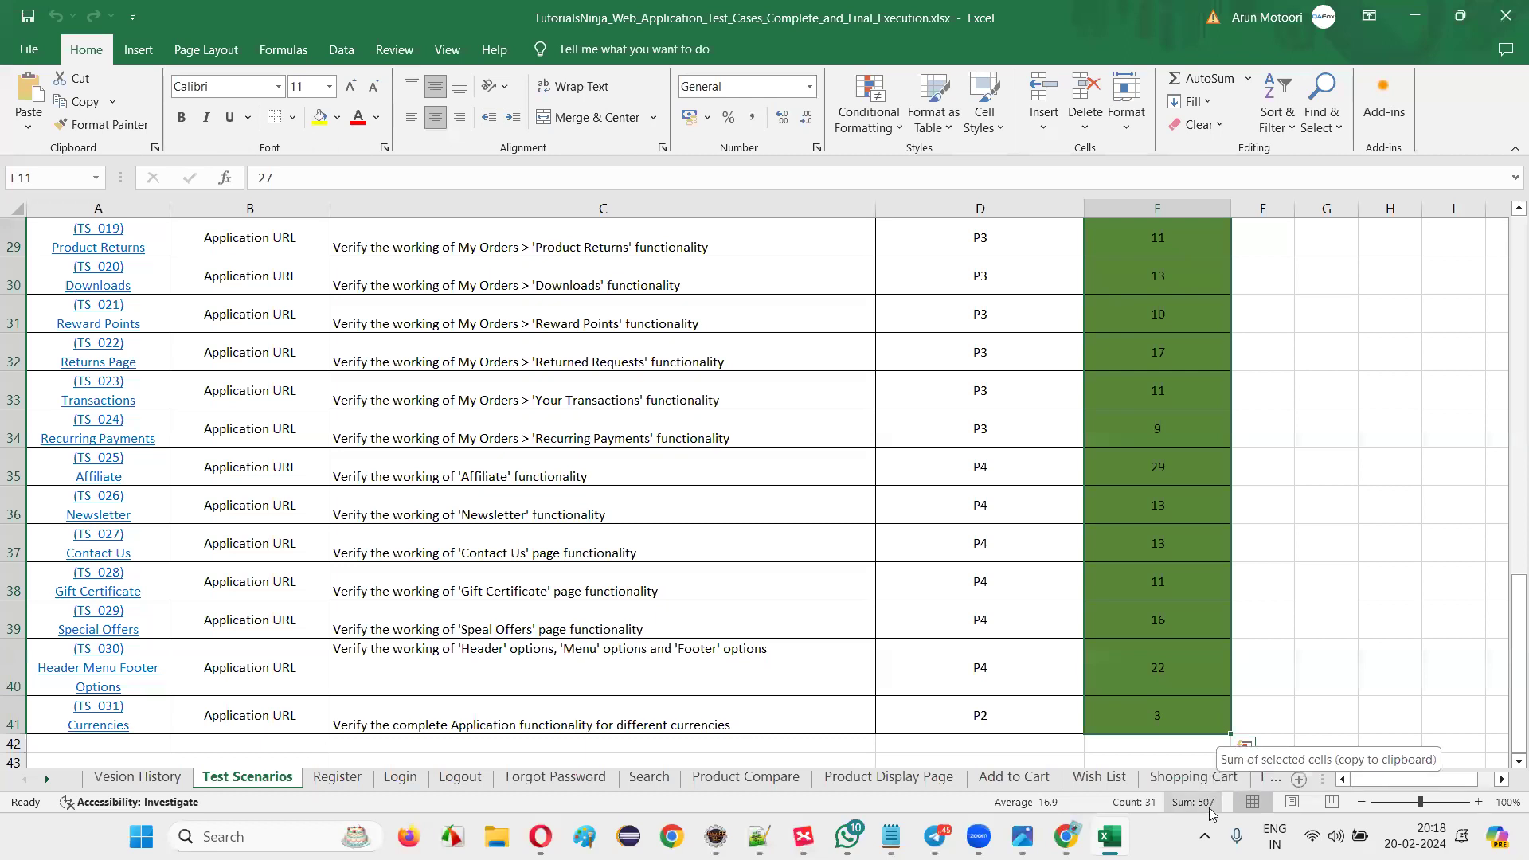
{"action": "left_click", "coordinate": [336, 776]}
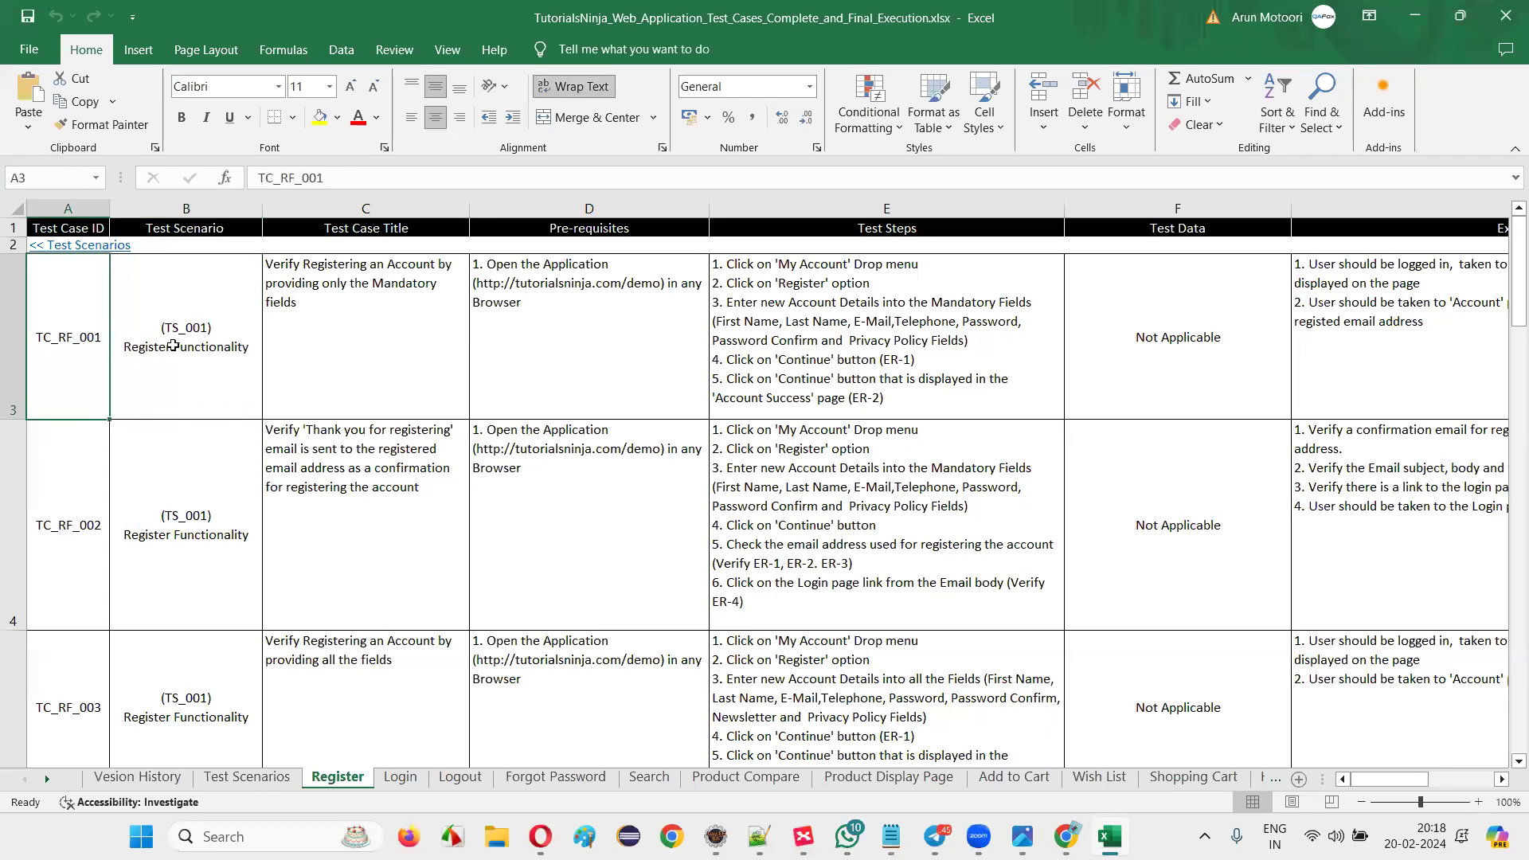
Review the TC_RF_001 row on the Register sheet, then go to the Login sheet.
{"action": "left_click", "coordinate": [664, 342]}
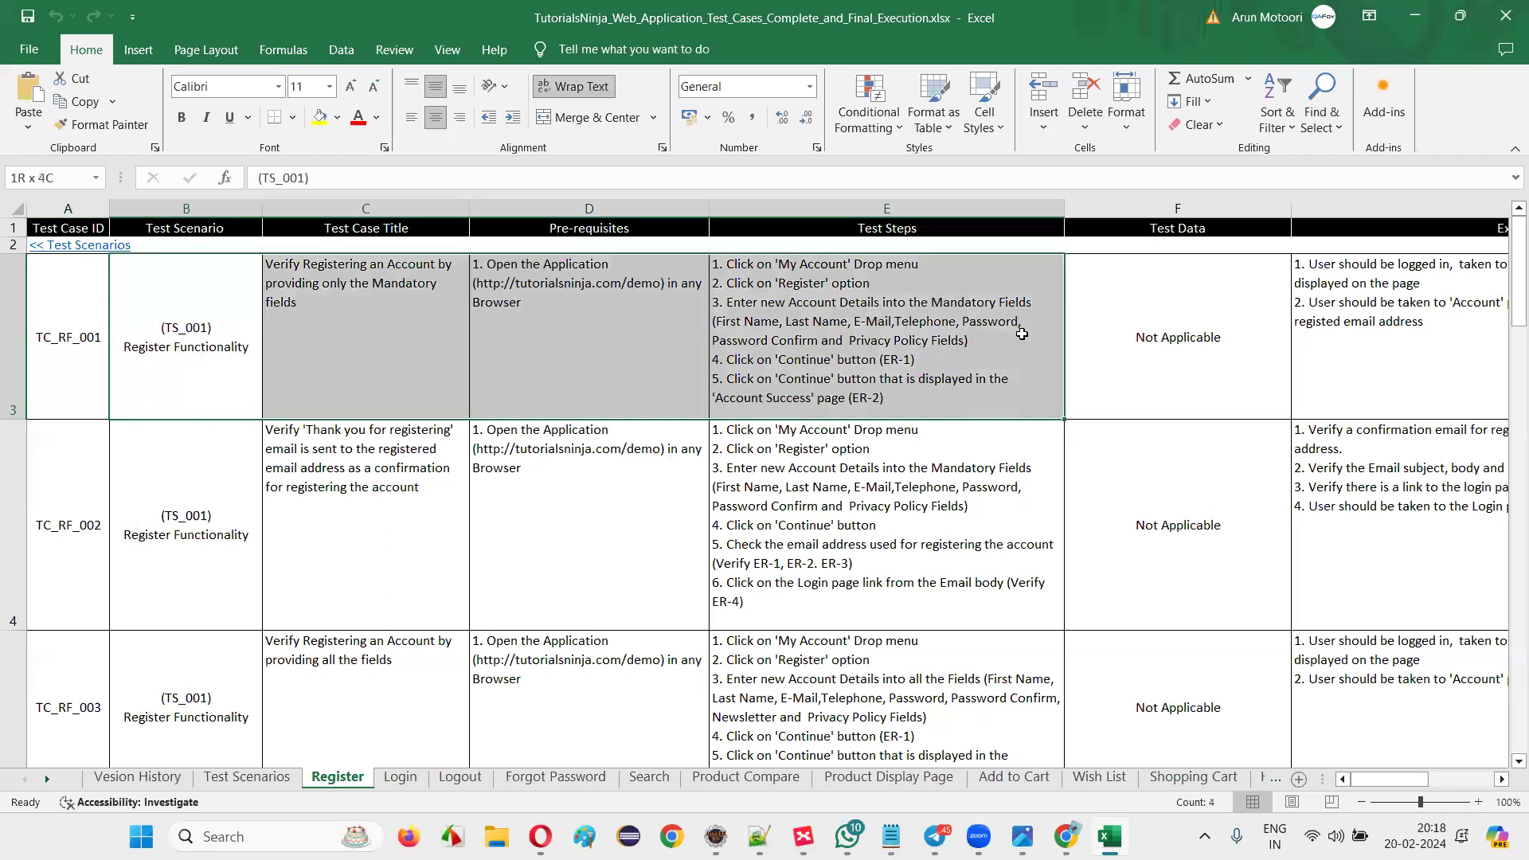
{"action": "left_click_drag", "start_coordinate": [91, 360], "coordinate": [1313, 358]}
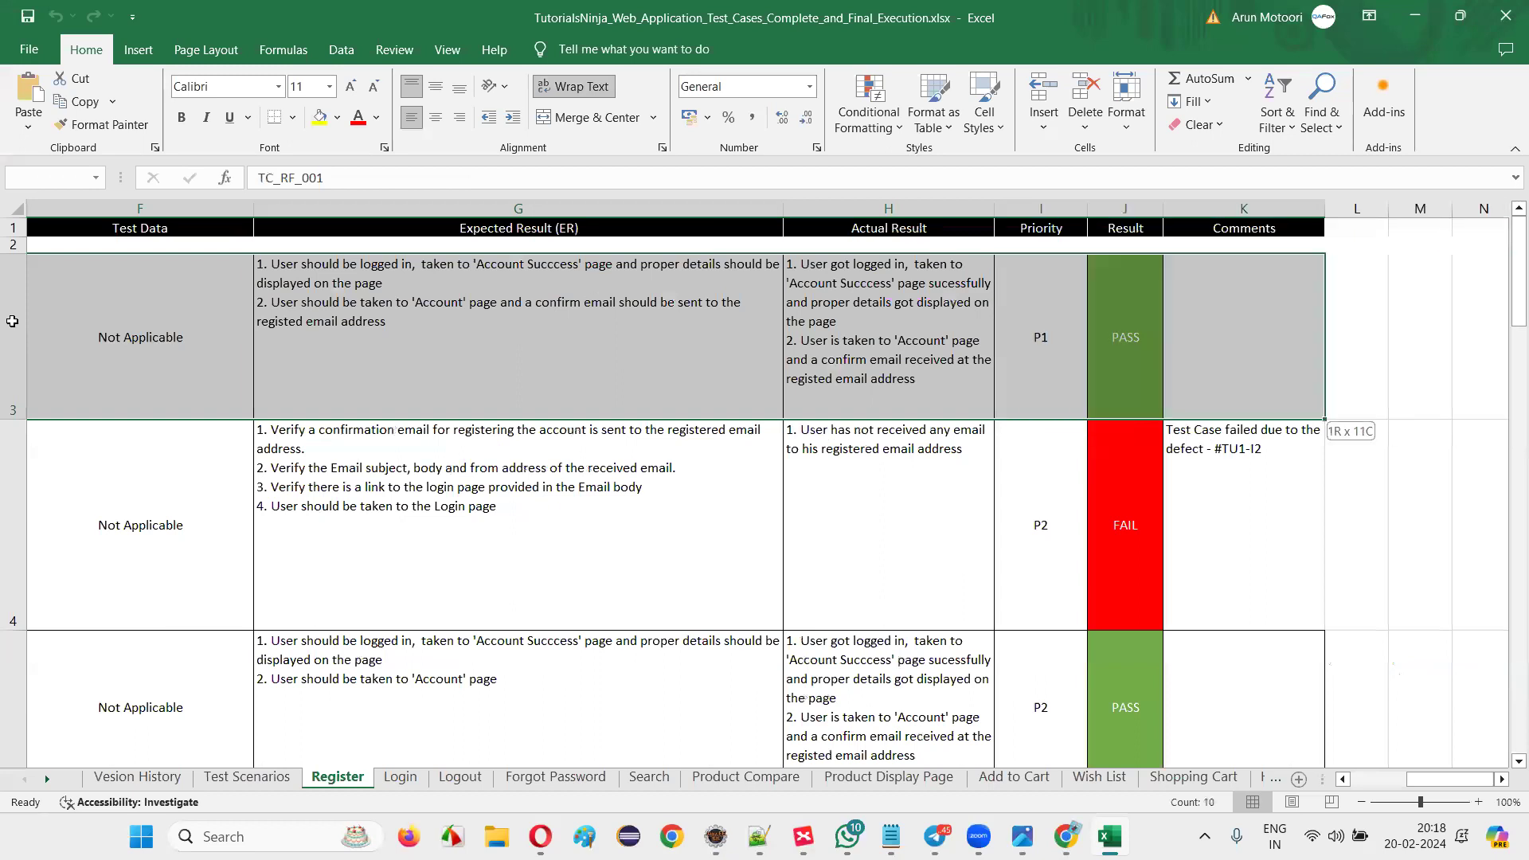
{"action": "left_click_drag", "start_coordinate": [1166, 402], "coordinate": [7, 294]}
{"action": "left_click", "coordinate": [70, 334]}
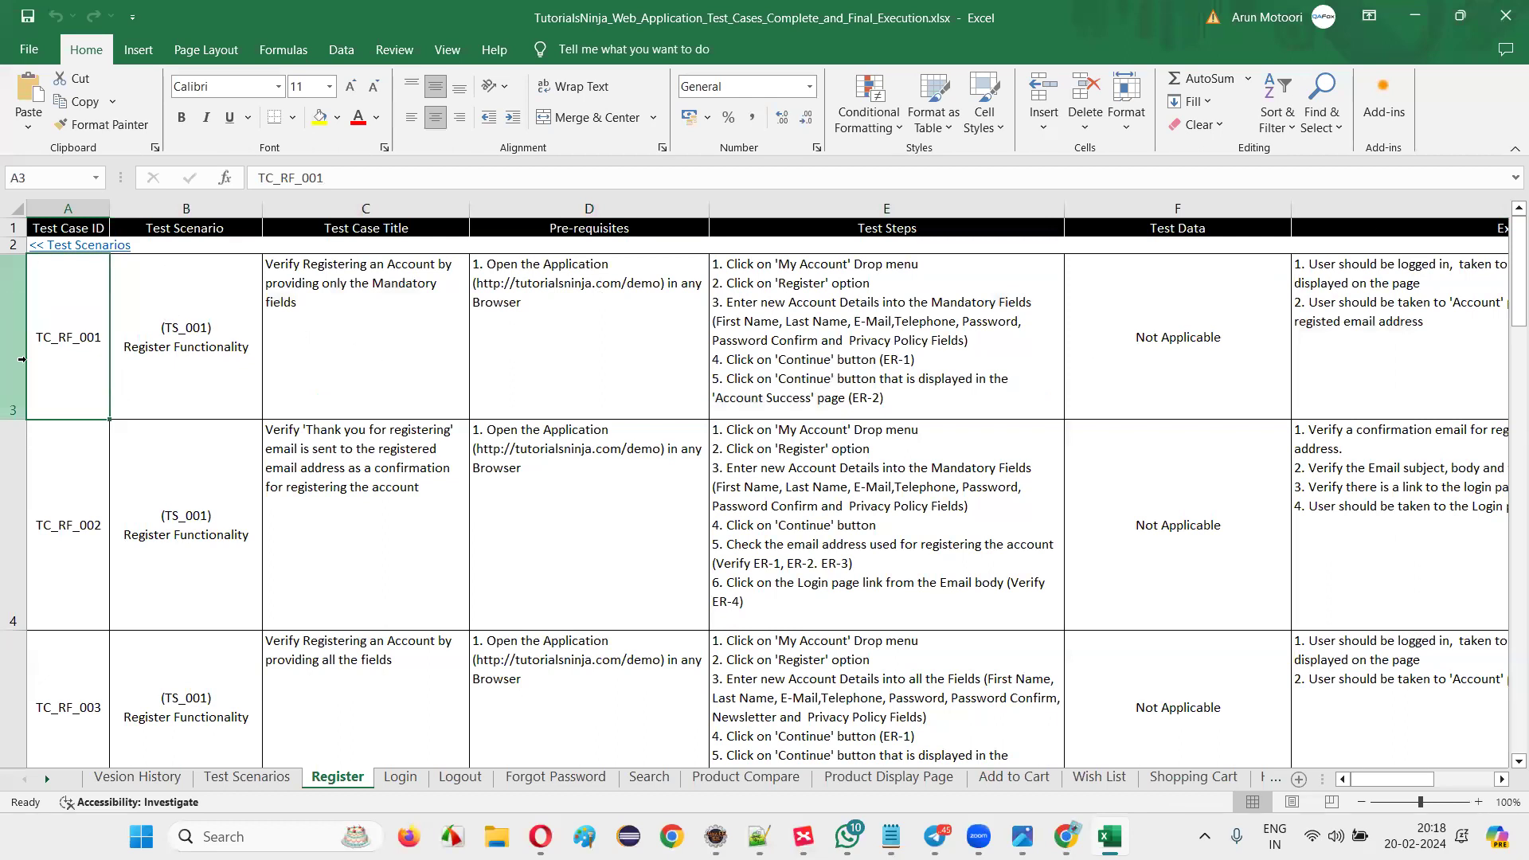
{"action": "left_click", "coordinate": [400, 776]}
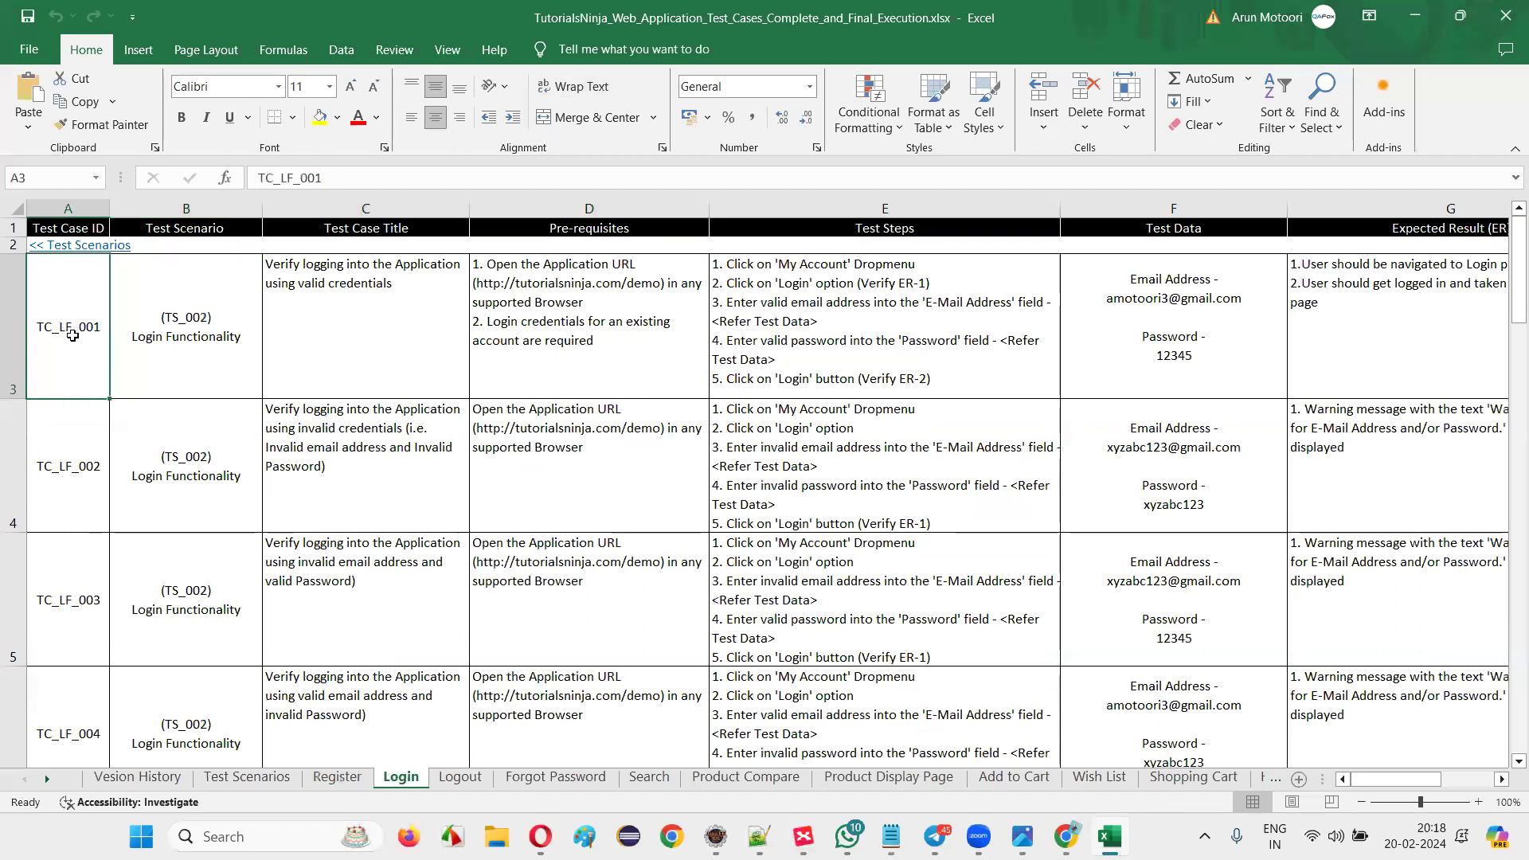
Read TC_LF_001's scenario, title, pre-requisites, test data and test steps cell by cell.
{"action": "left_click", "coordinate": [169, 342]}
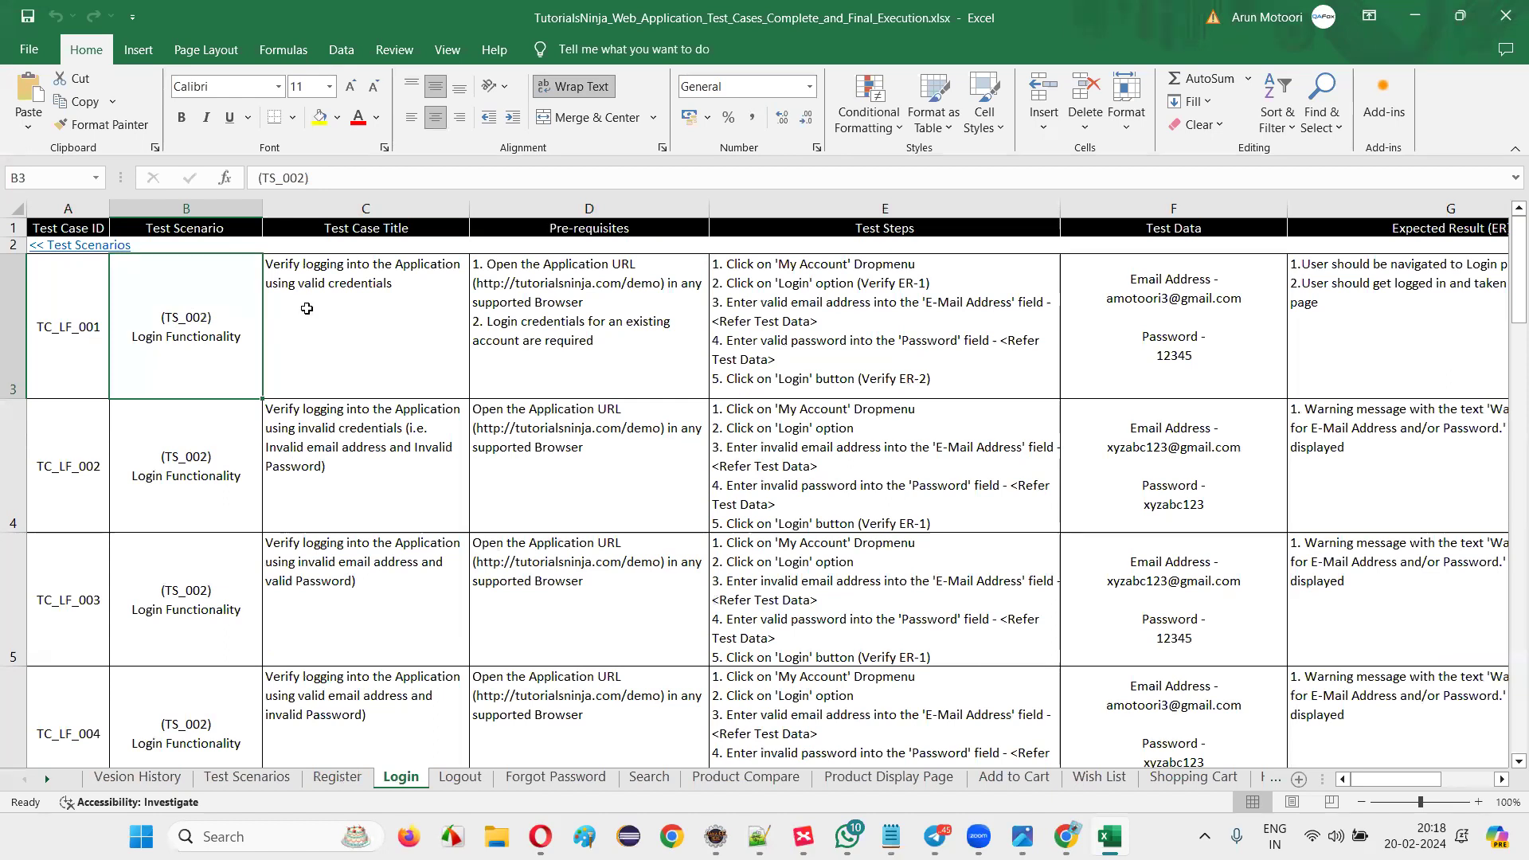
{"action": "left_click", "coordinate": [386, 313]}
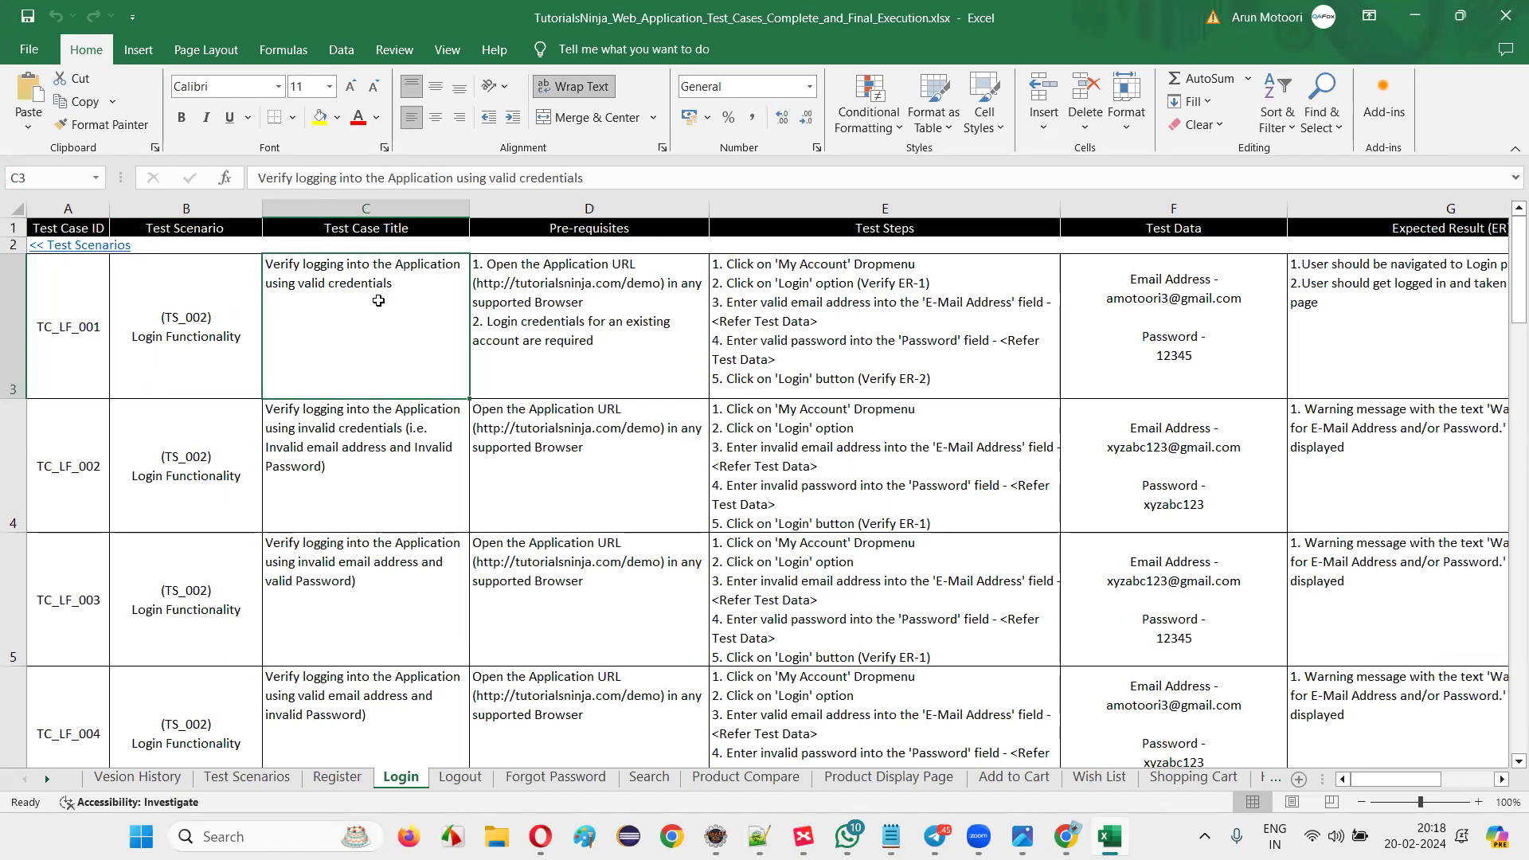
{"action": "left_click", "coordinate": [558, 318]}
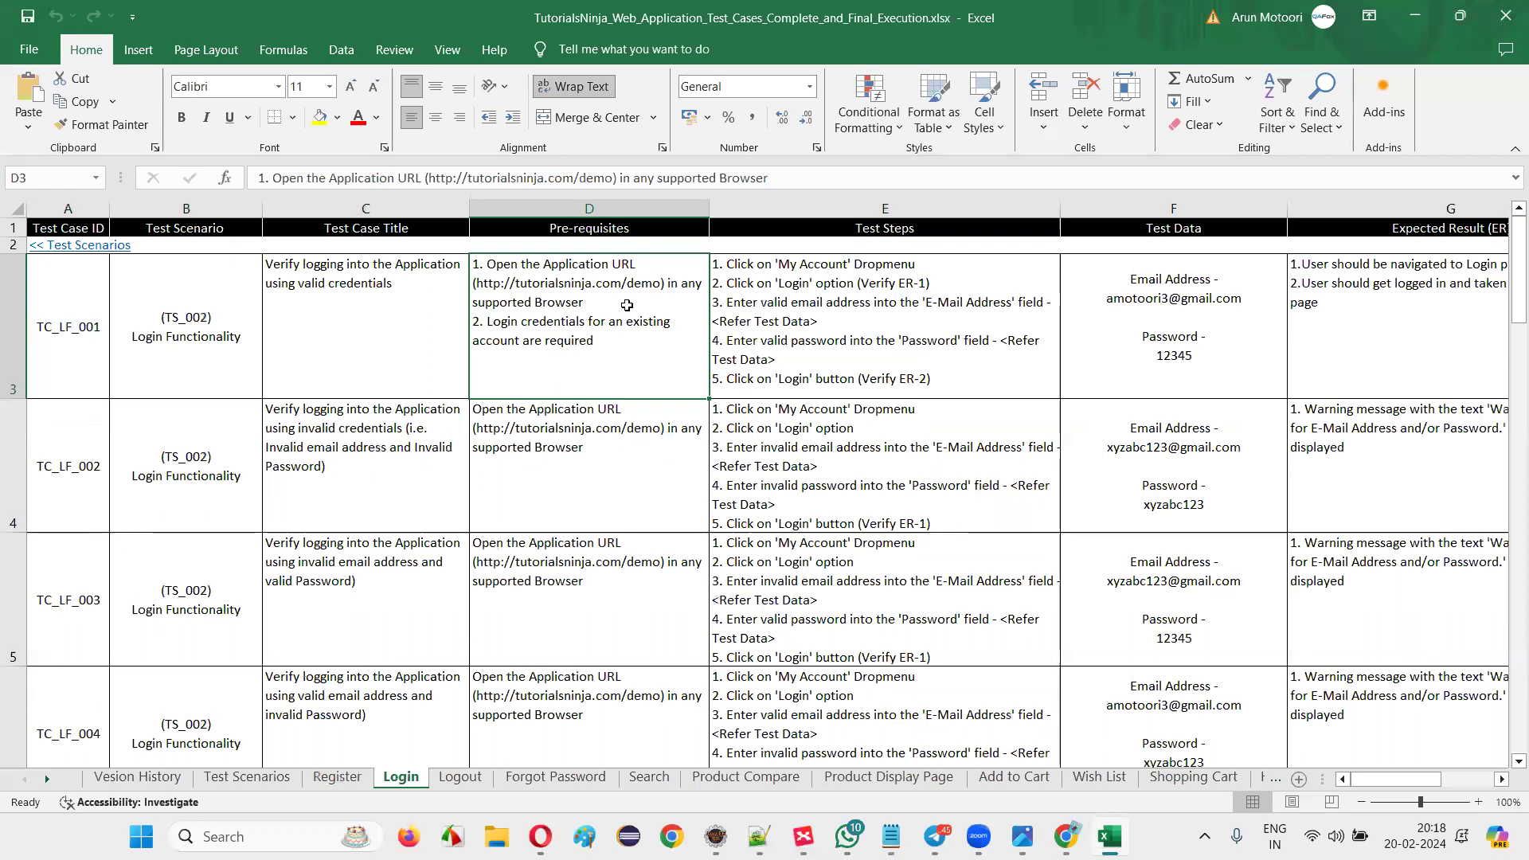
{"action": "left_click", "coordinate": [1182, 367]}
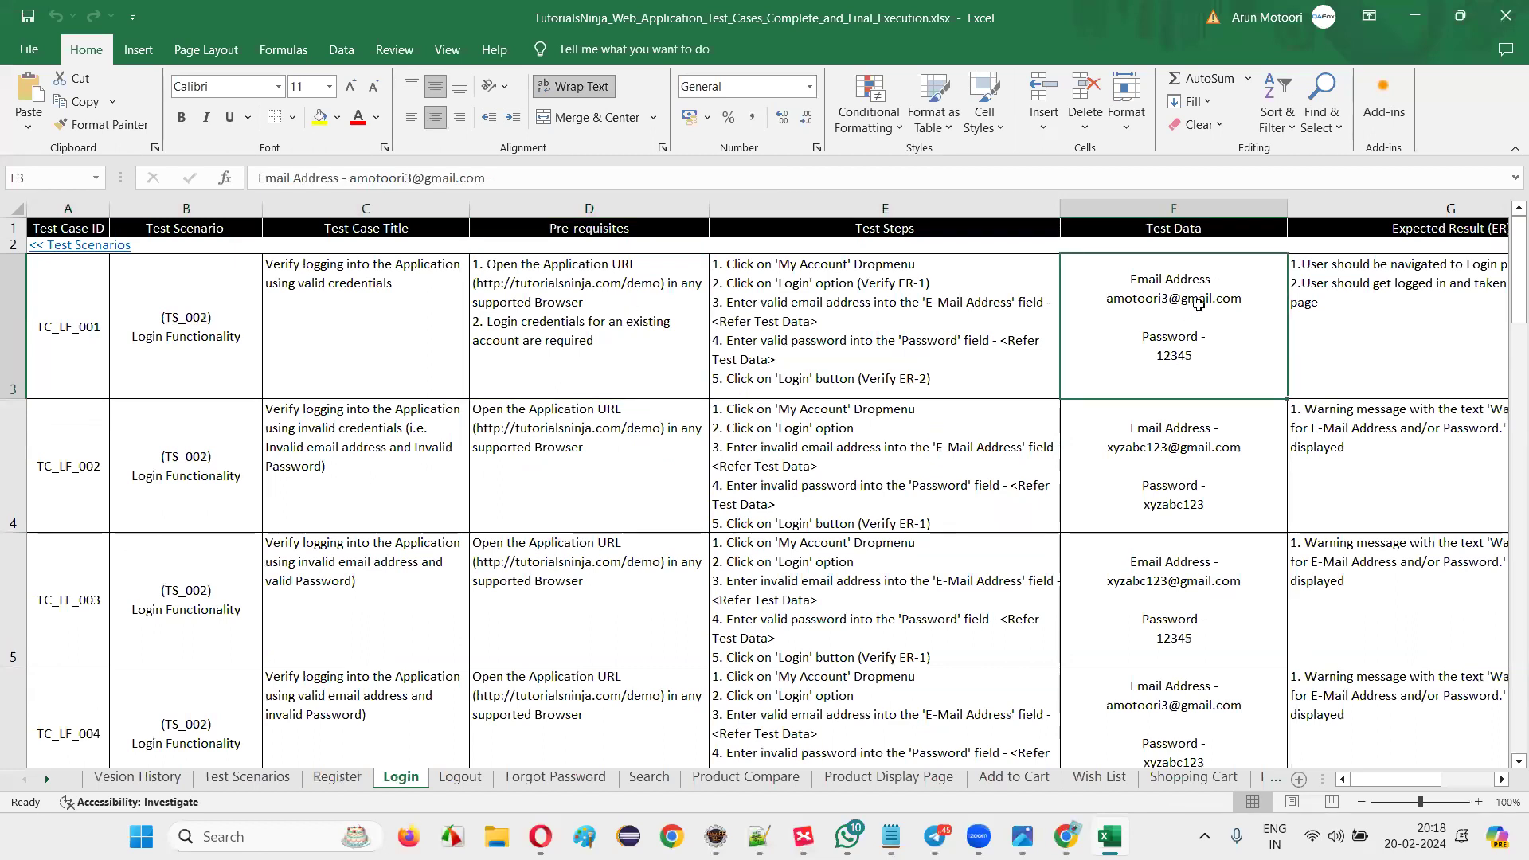
{"action": "left_click", "coordinate": [590, 358]}
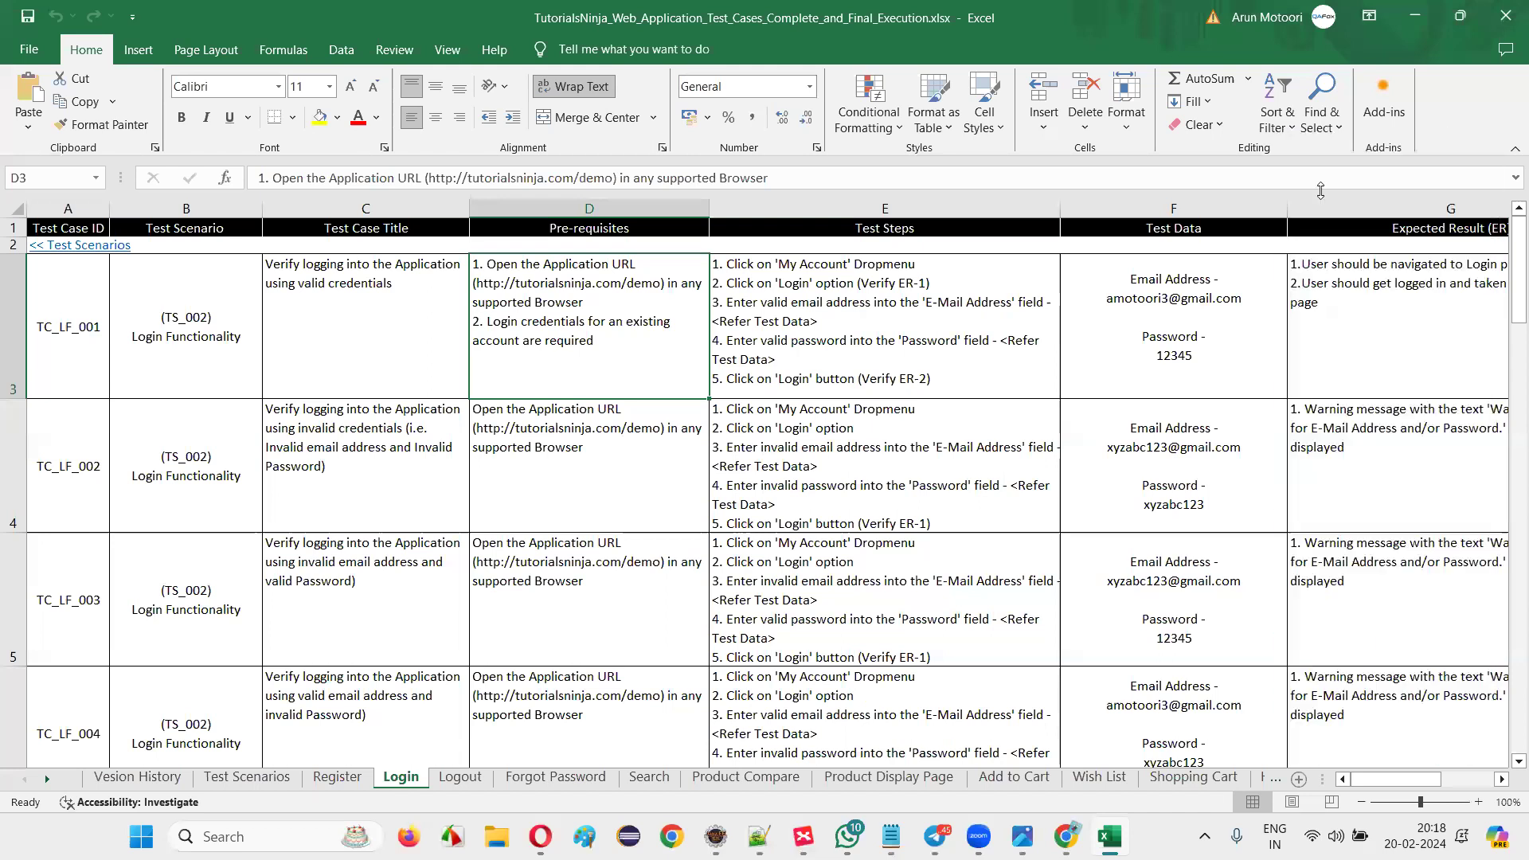
{"action": "left_click", "coordinate": [1239, 319]}
{"action": "left_click", "coordinate": [814, 312]}
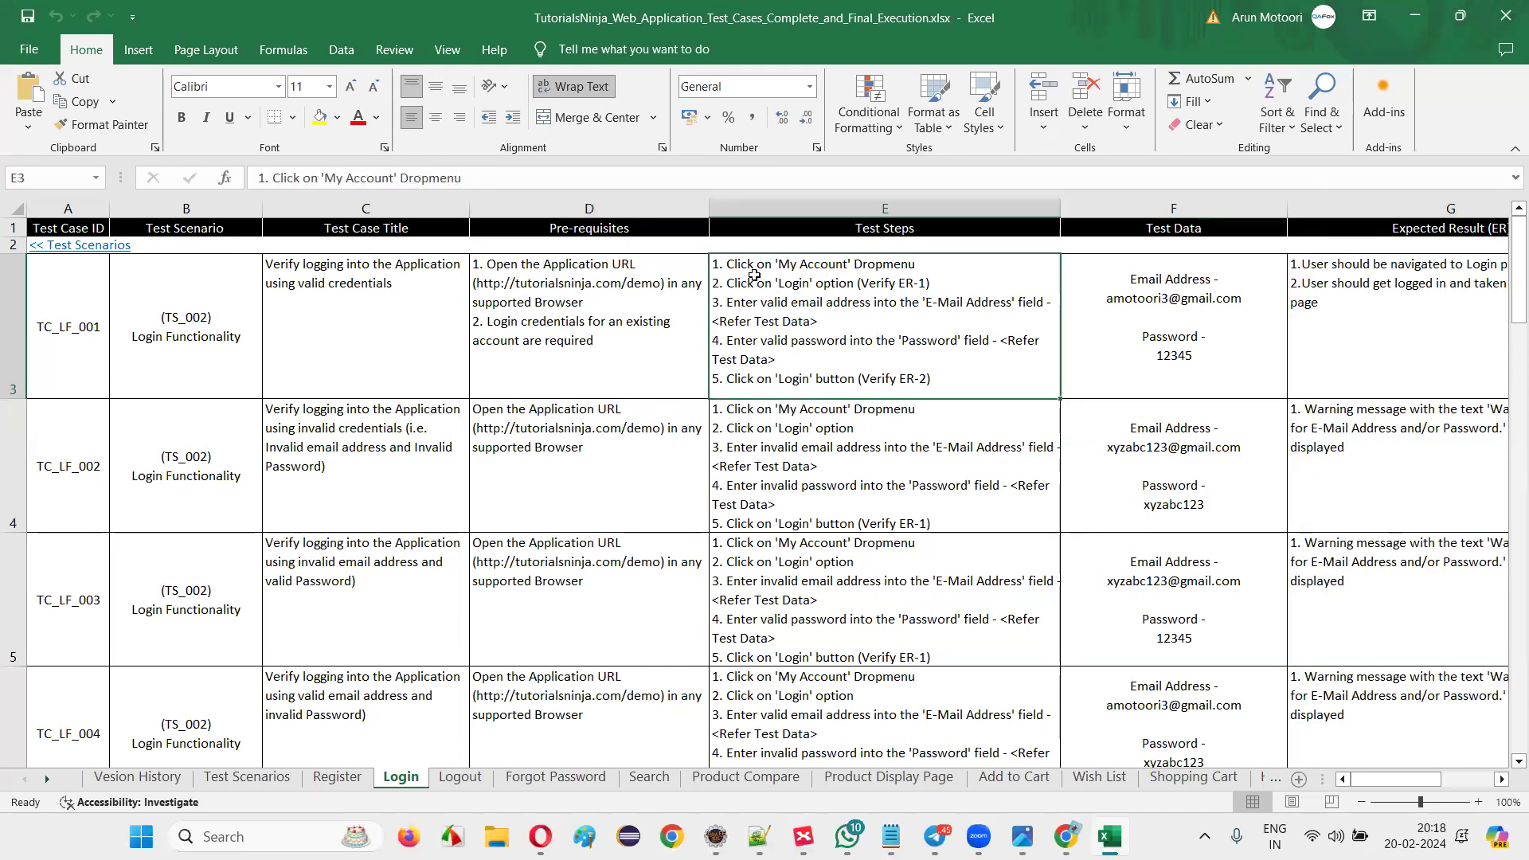
{"action": "key", "text": "alt+Tab"}
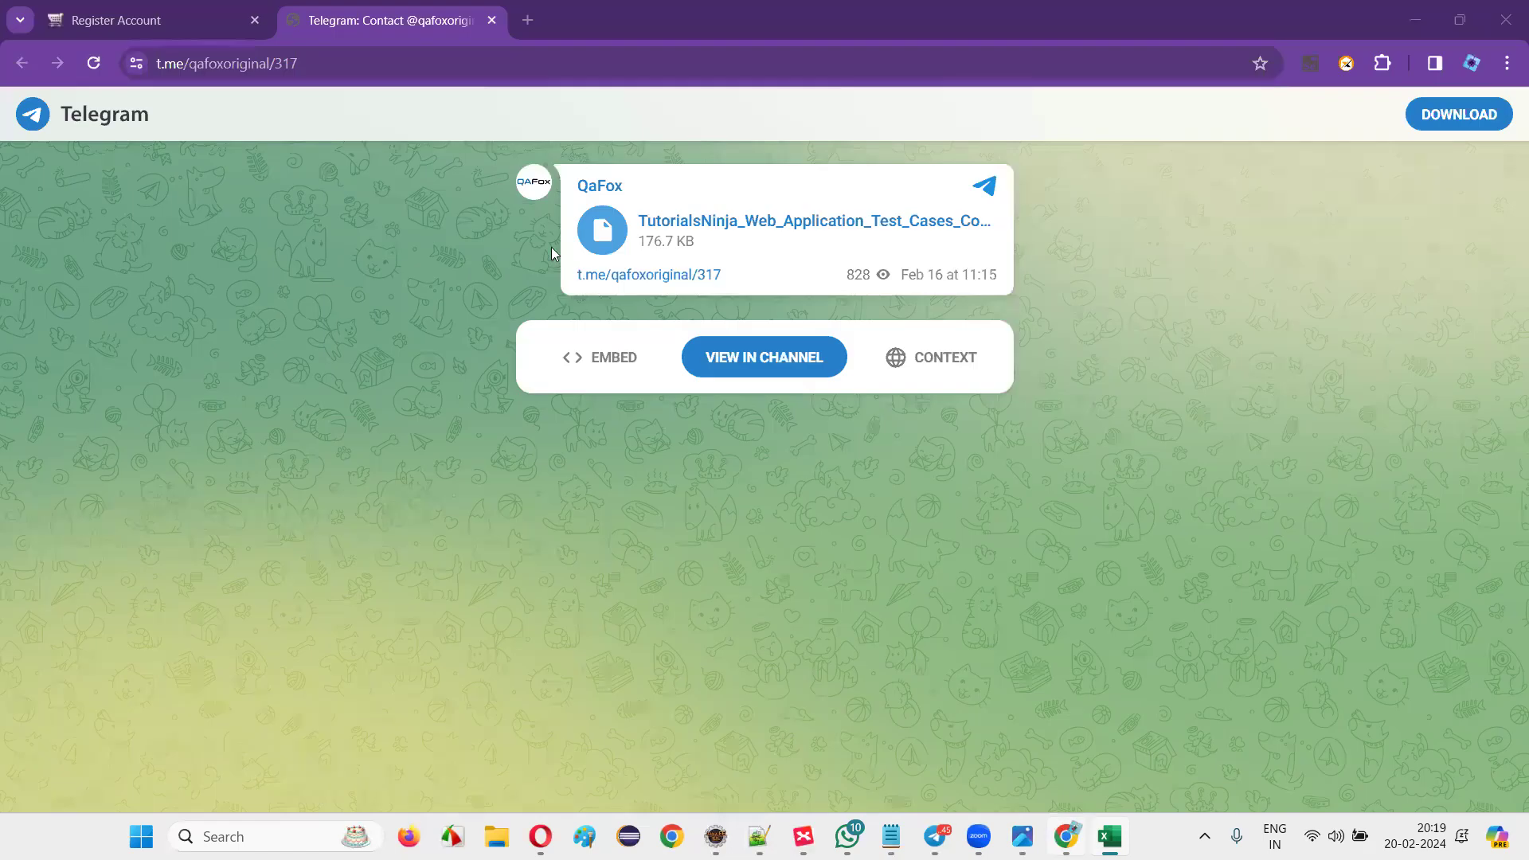
Take the TutorialsNinja demo from the Register page to the Account Login page via My Account > Login.
{"action": "left_click", "coordinate": [132, 23]}
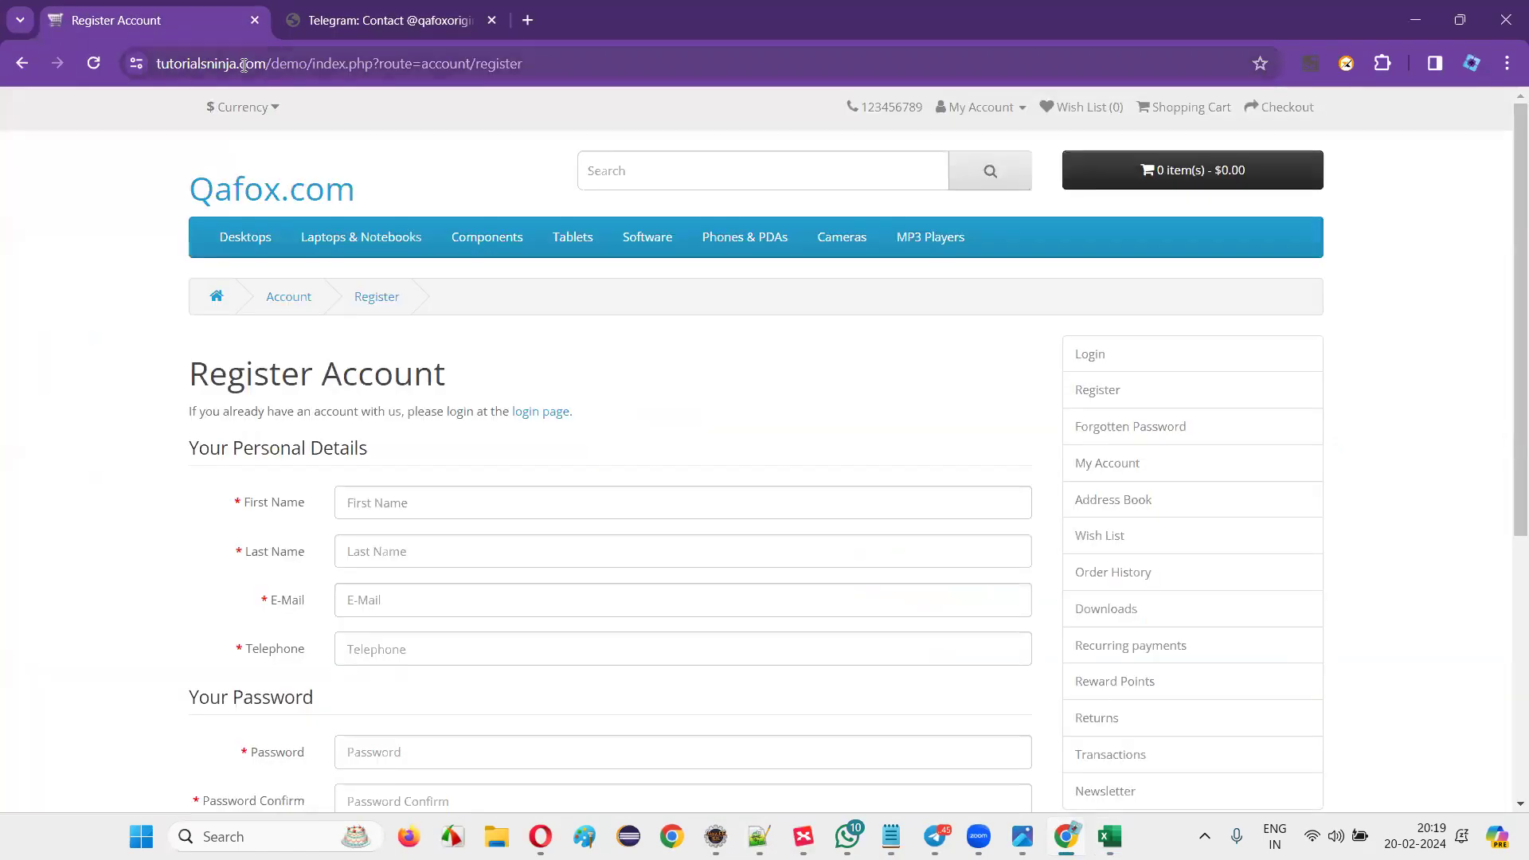
{"action": "left_click_drag", "start_coordinate": [304, 66], "coordinate": [656, 78]}
{"action": "key", "text": "BackSpace"}
{"action": "key", "text": "Return"}
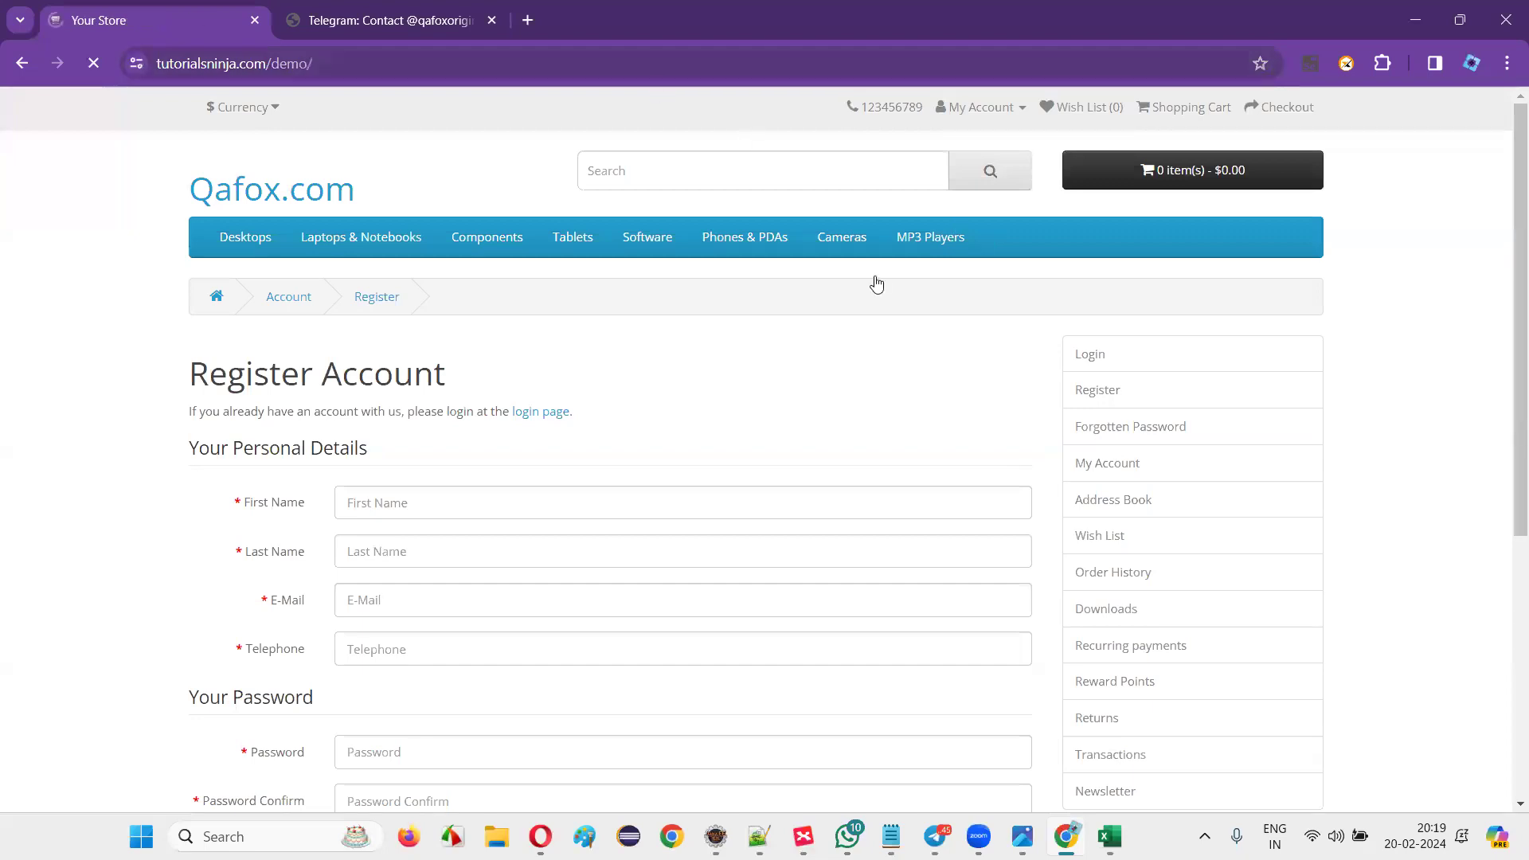
{"action": "left_click", "coordinate": [987, 108]}
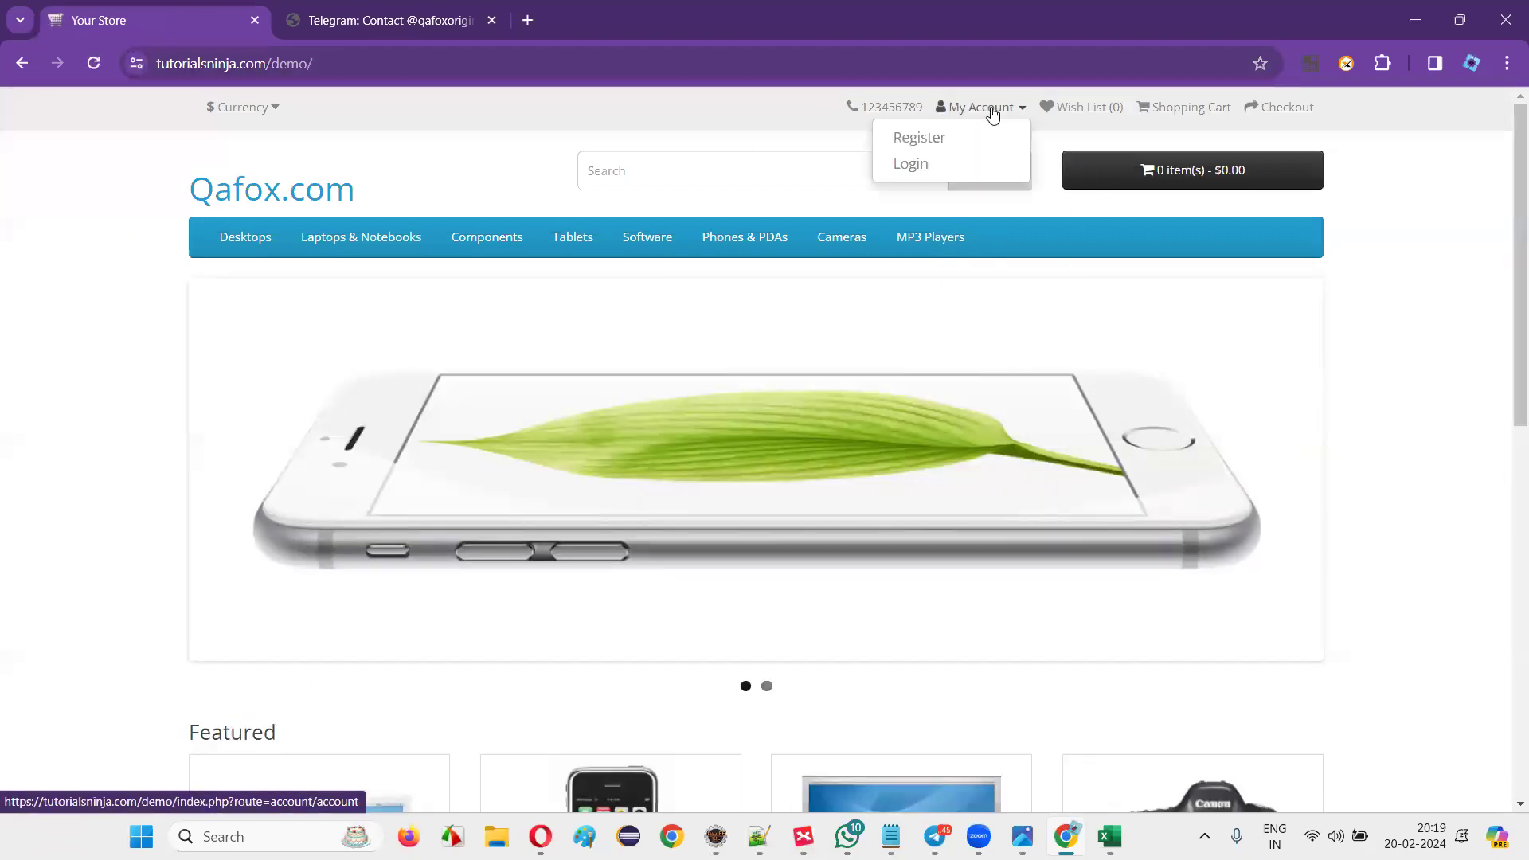
{"action": "left_click", "coordinate": [946, 171]}
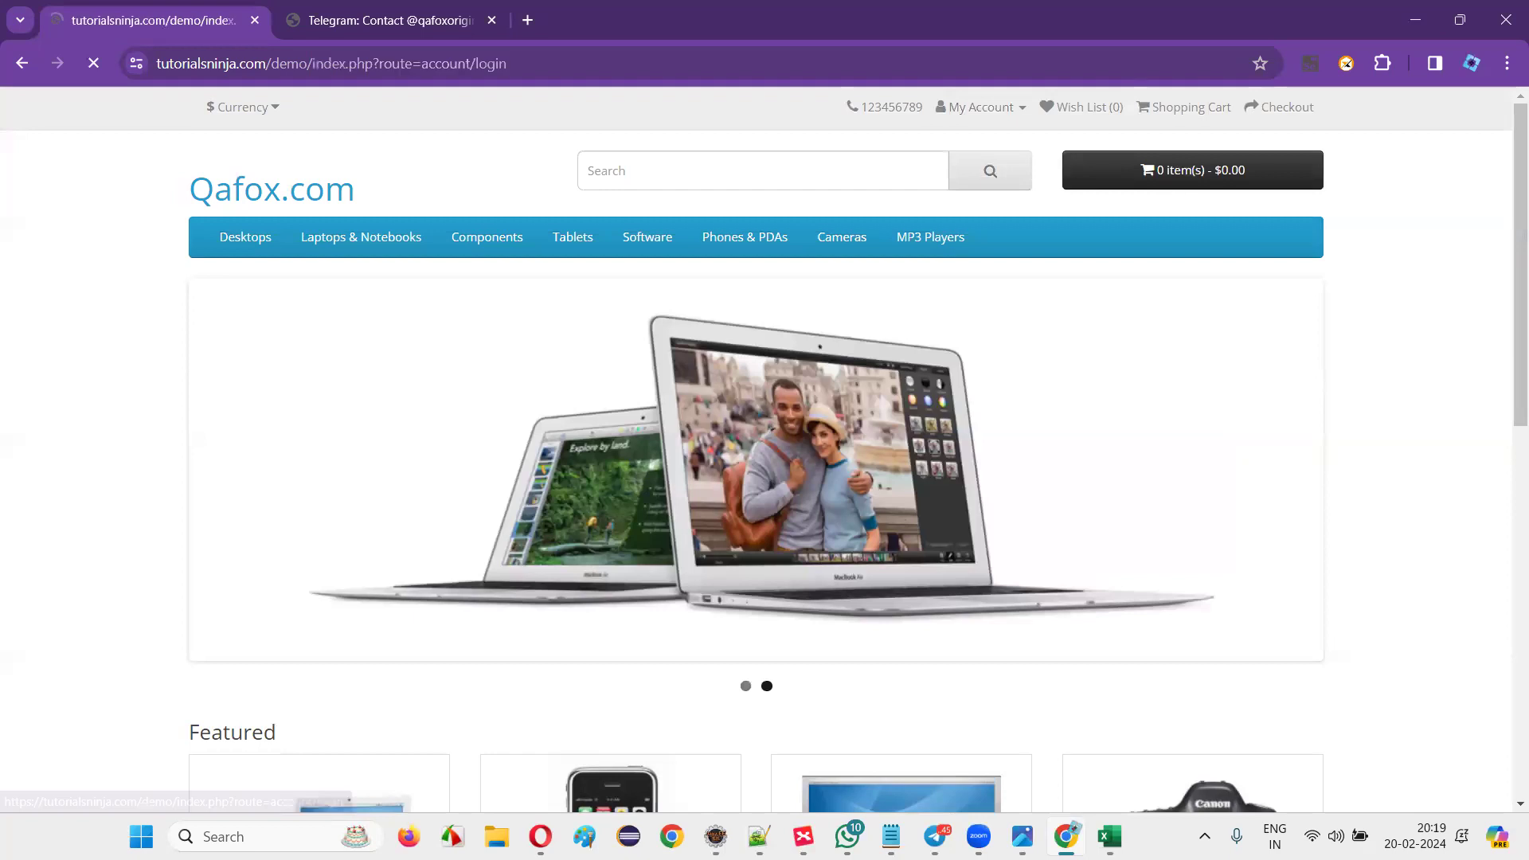
{"action": "key", "text": "alt+Tab"}
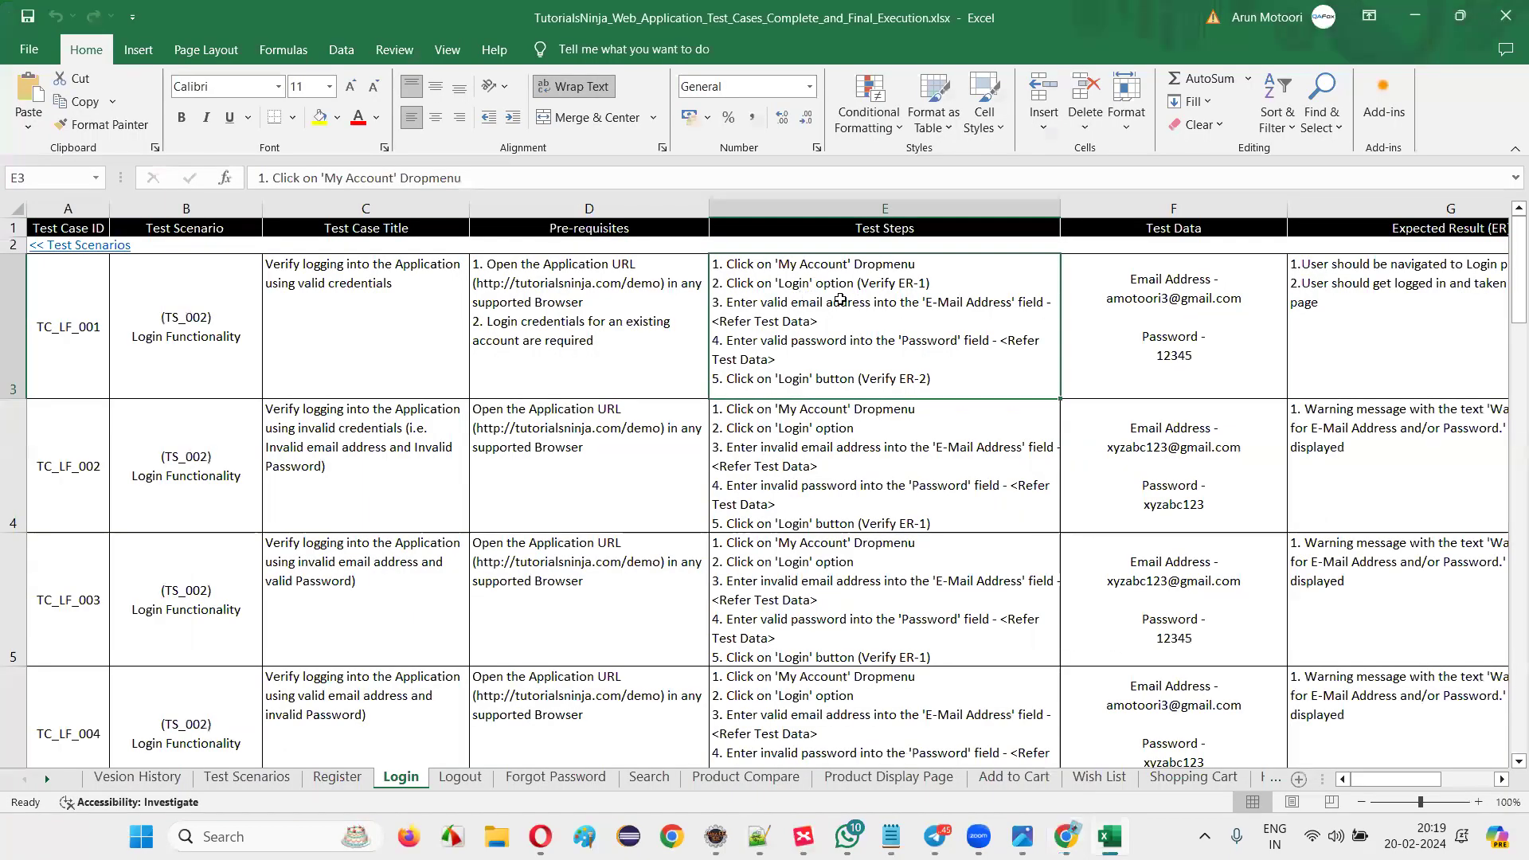
Read TC_LF_001's expected result in G3, then return to its test steps.
{"action": "left_click", "coordinate": [1354, 285]}
{"action": "key", "text": "F2"}
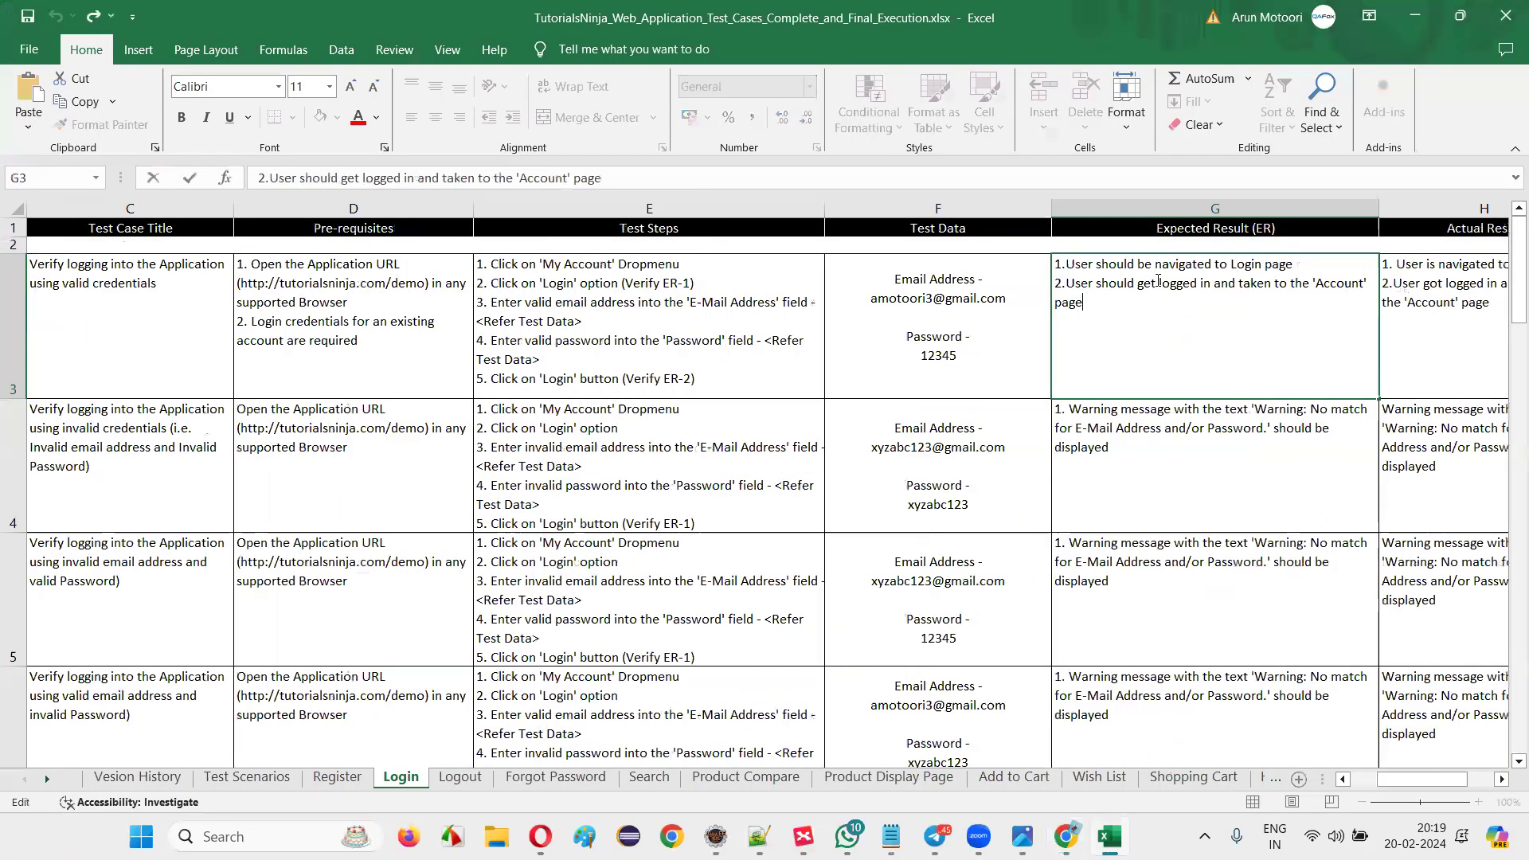
{"action": "left_click_drag", "start_coordinate": [1068, 265], "coordinate": [1292, 263]}
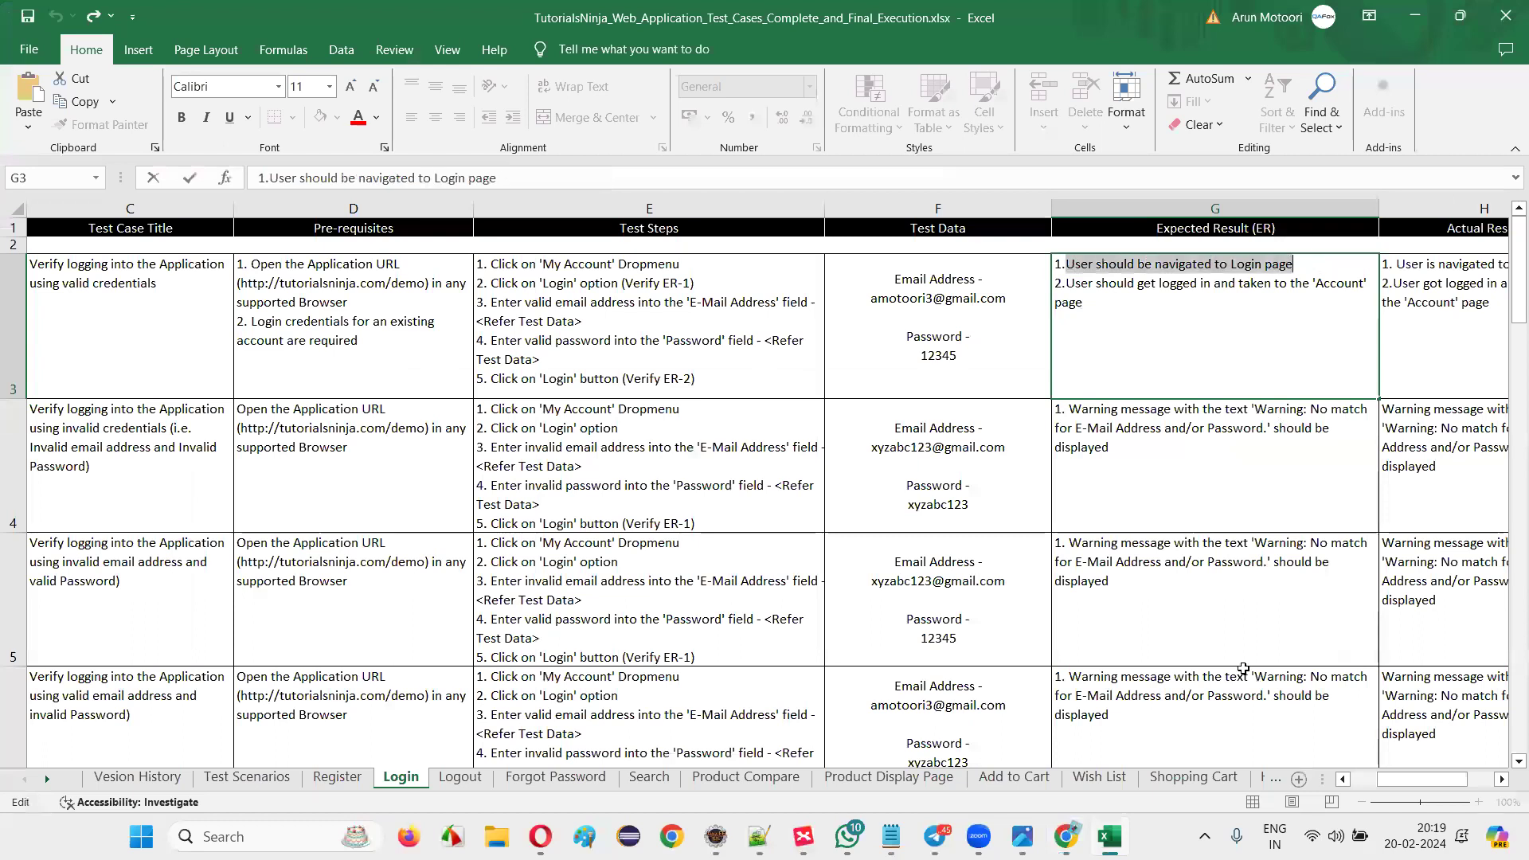
{"action": "key", "text": "alt+Tab"}
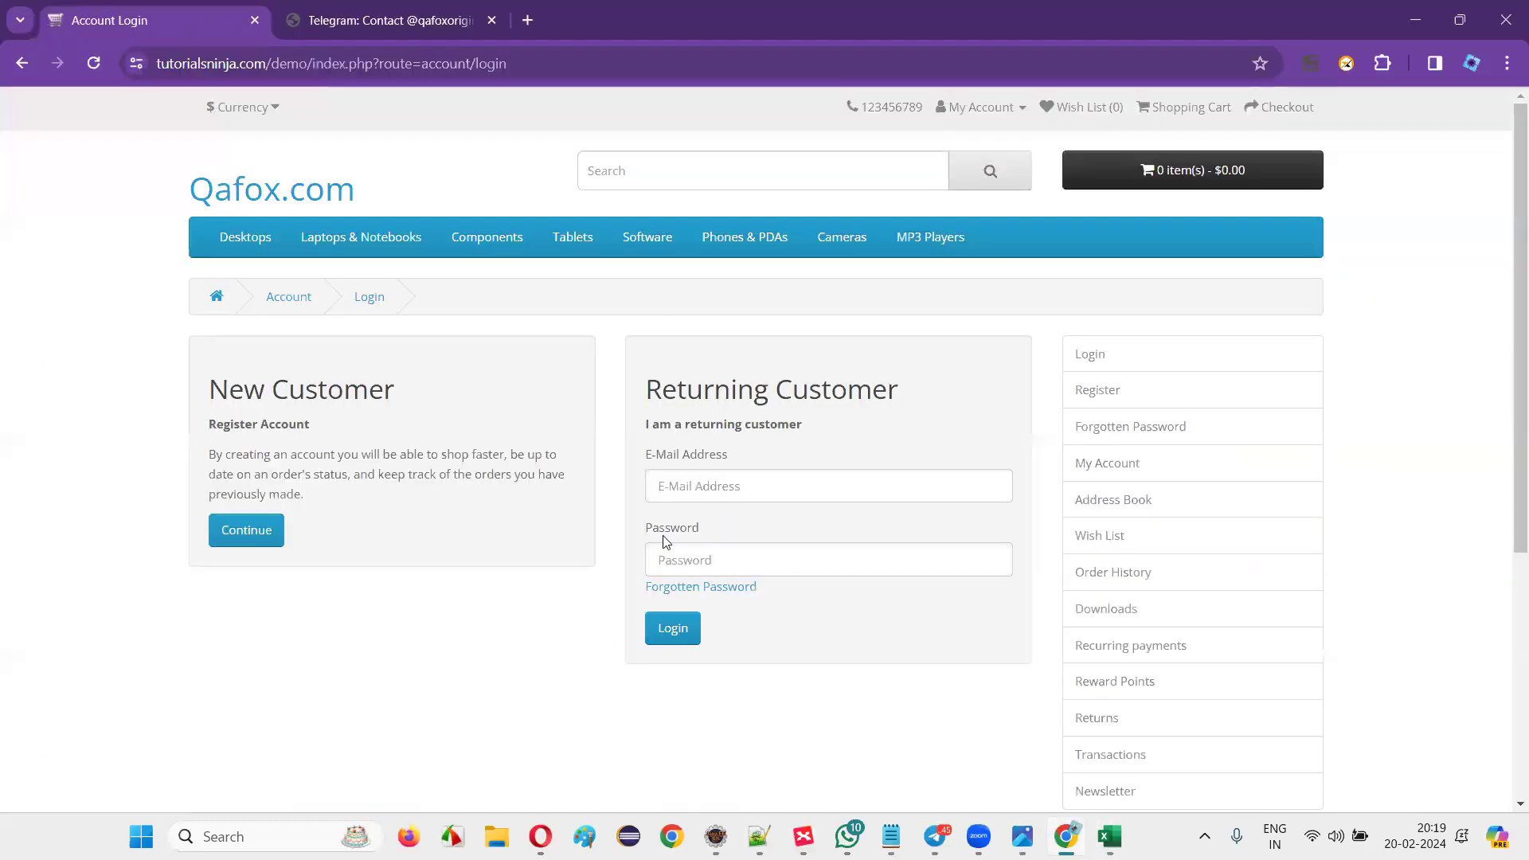
{"action": "left_click", "coordinate": [1109, 836]}
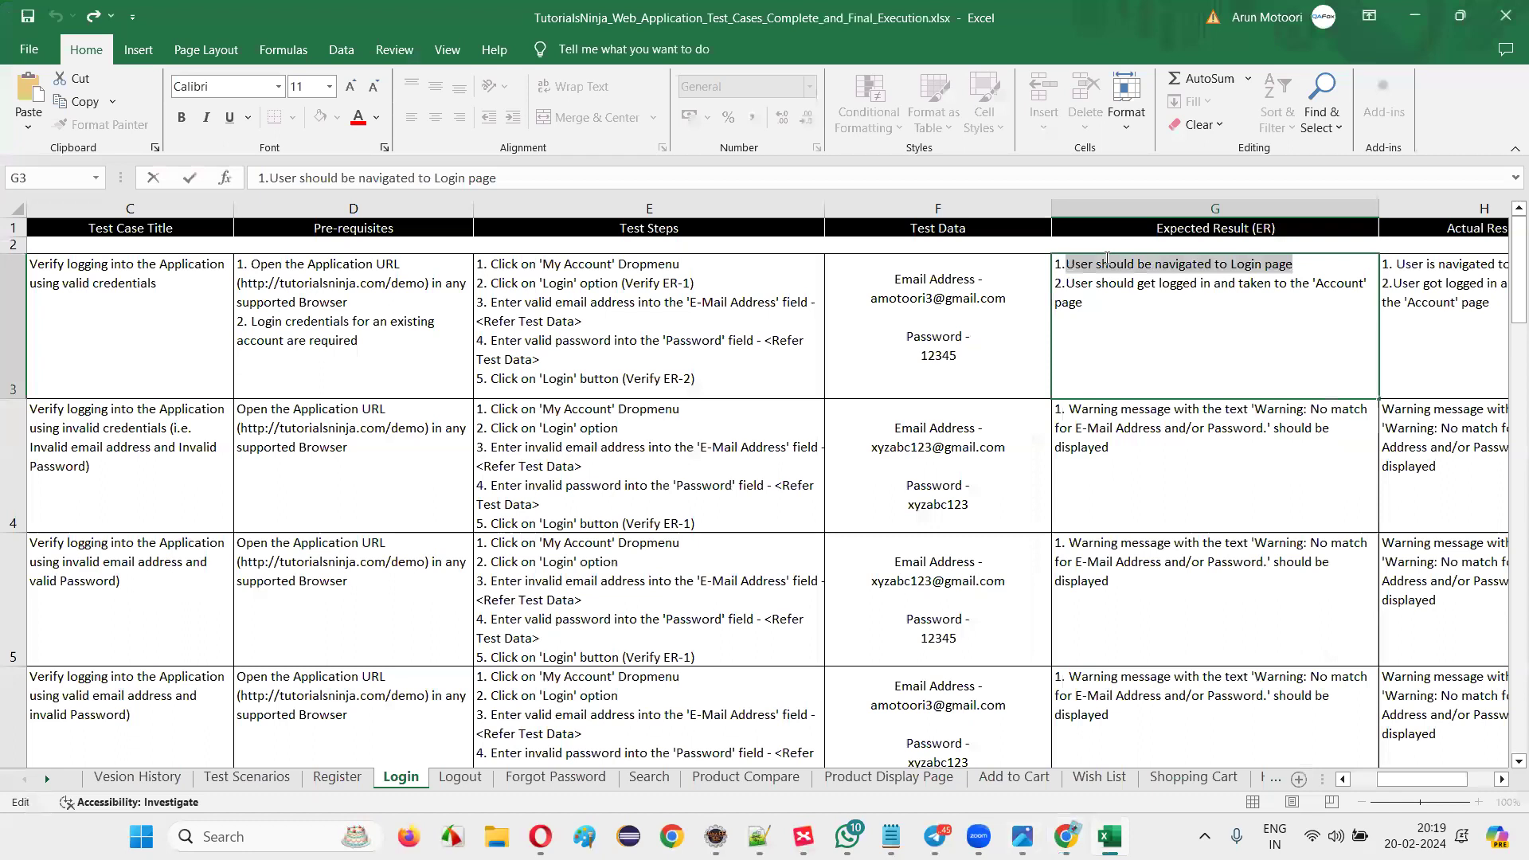
{"action": "left_click", "coordinate": [497, 319]}
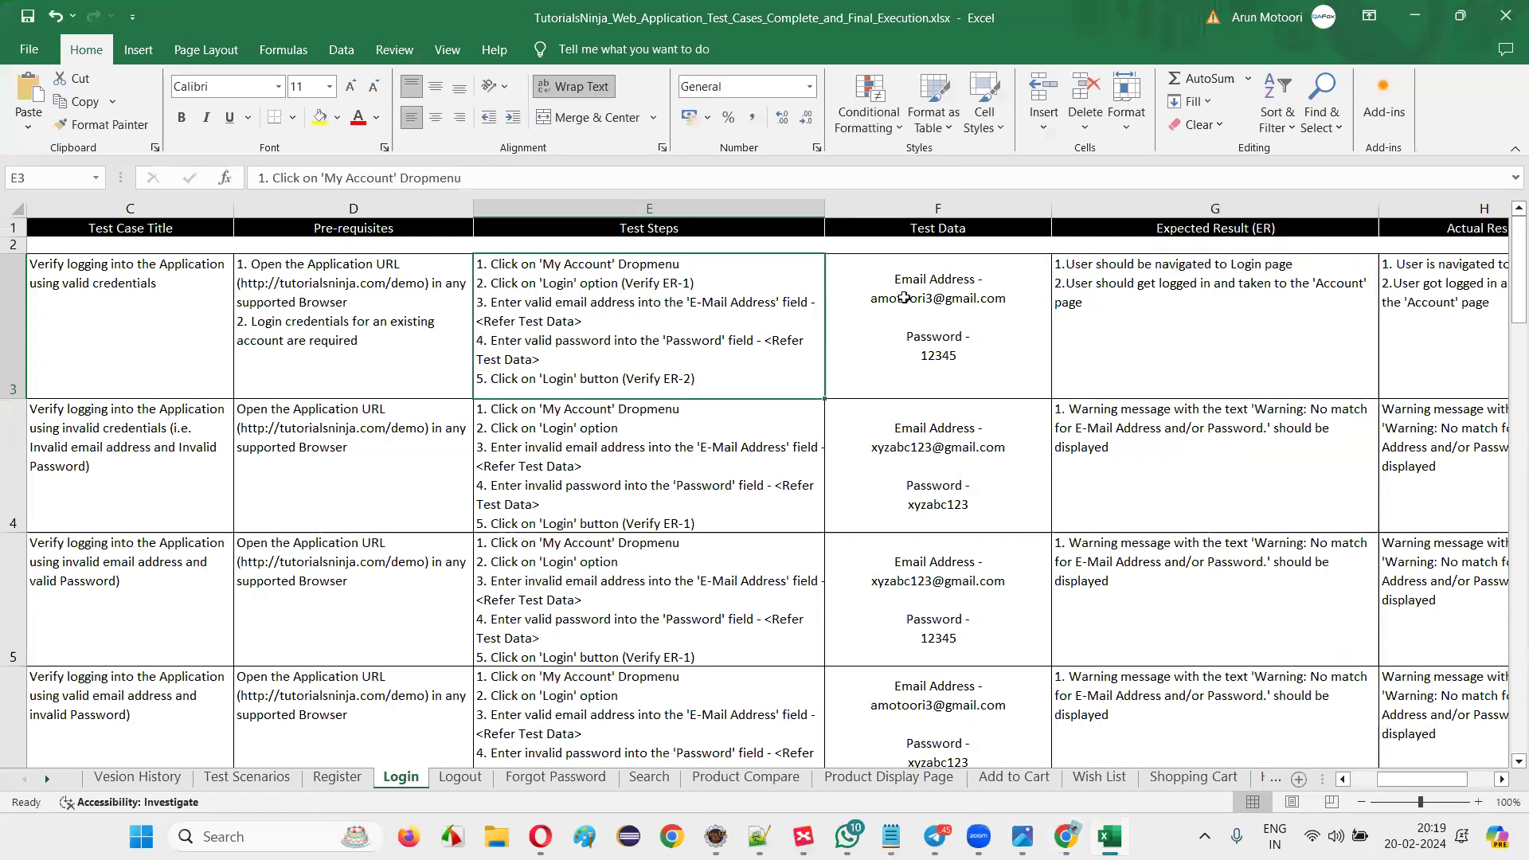
Log in on the store's login page with the saved account e-mail and the test password.
{"action": "left_click", "coordinate": [1065, 836]}
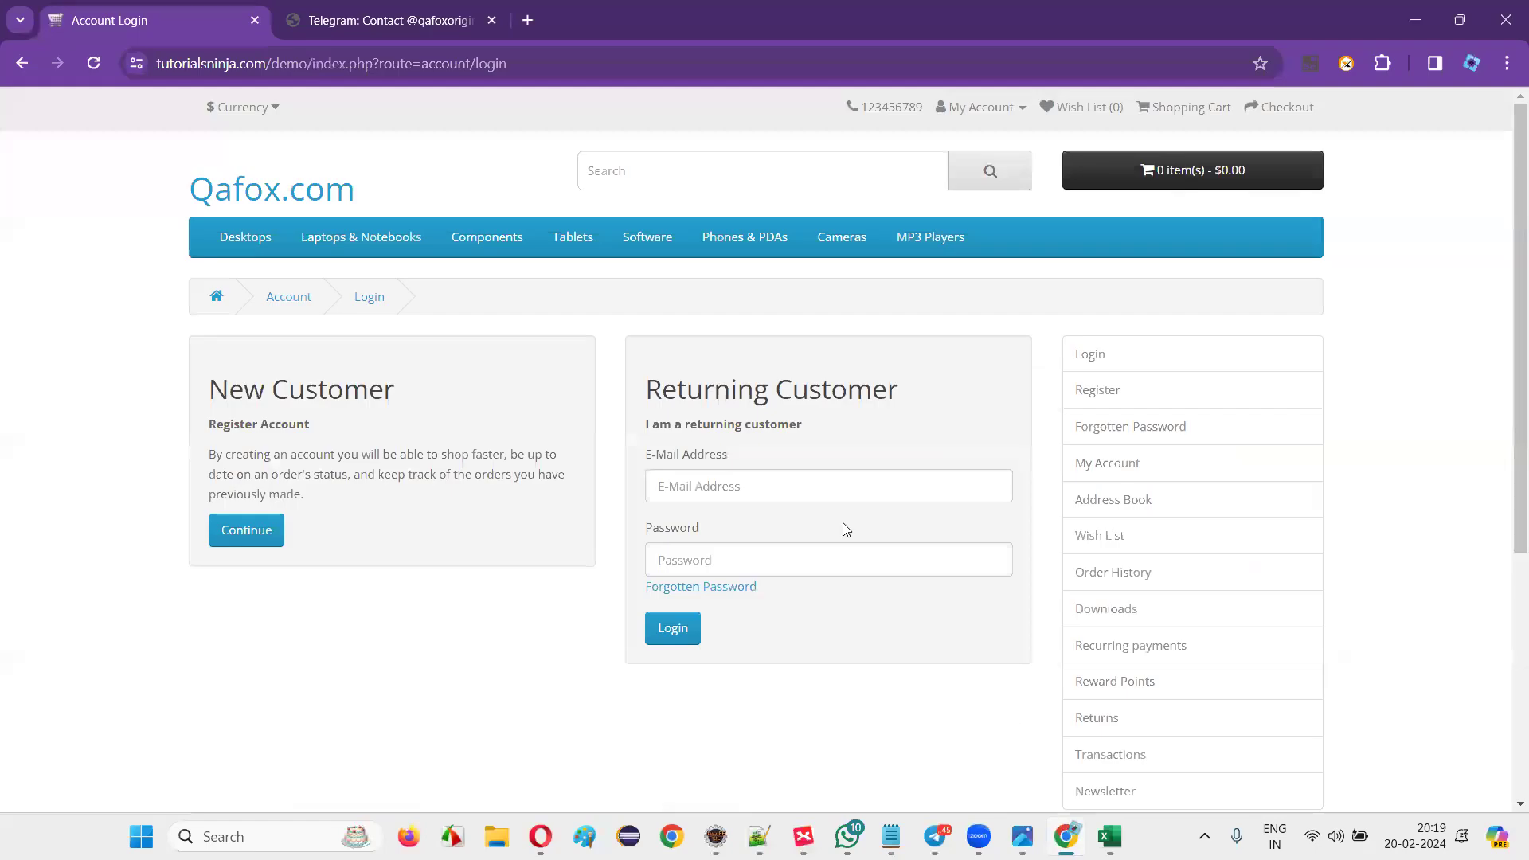
{"action": "left_click", "coordinate": [743, 485]}
{"action": "left_click", "coordinate": [871, 638]}
{"action": "left_click", "coordinate": [761, 556]}
{"action": "key", "text": "alt+Tab"}
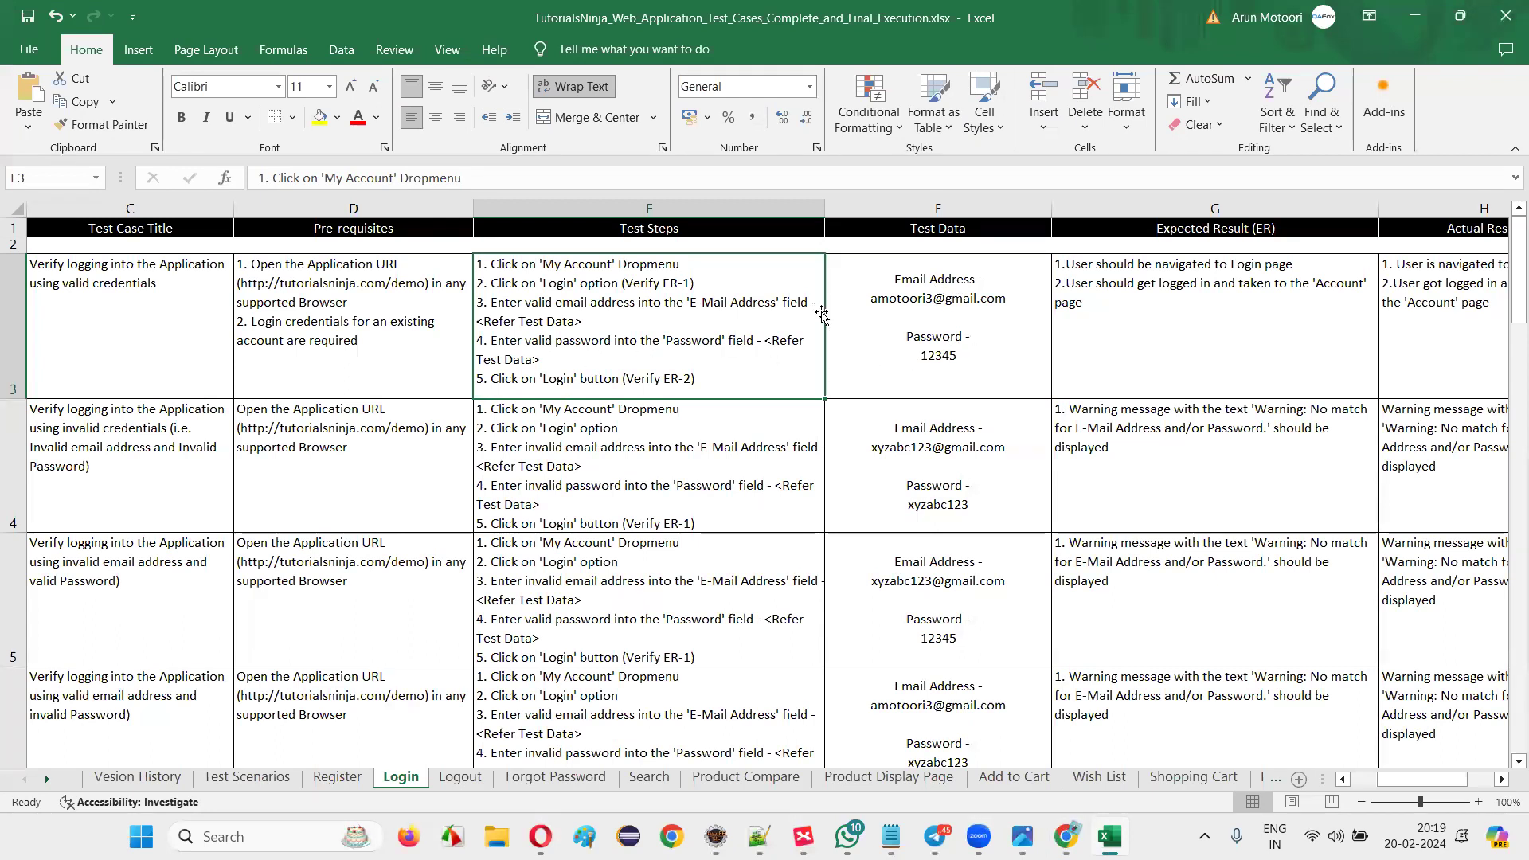
{"action": "key", "text": "alt+Tab"}
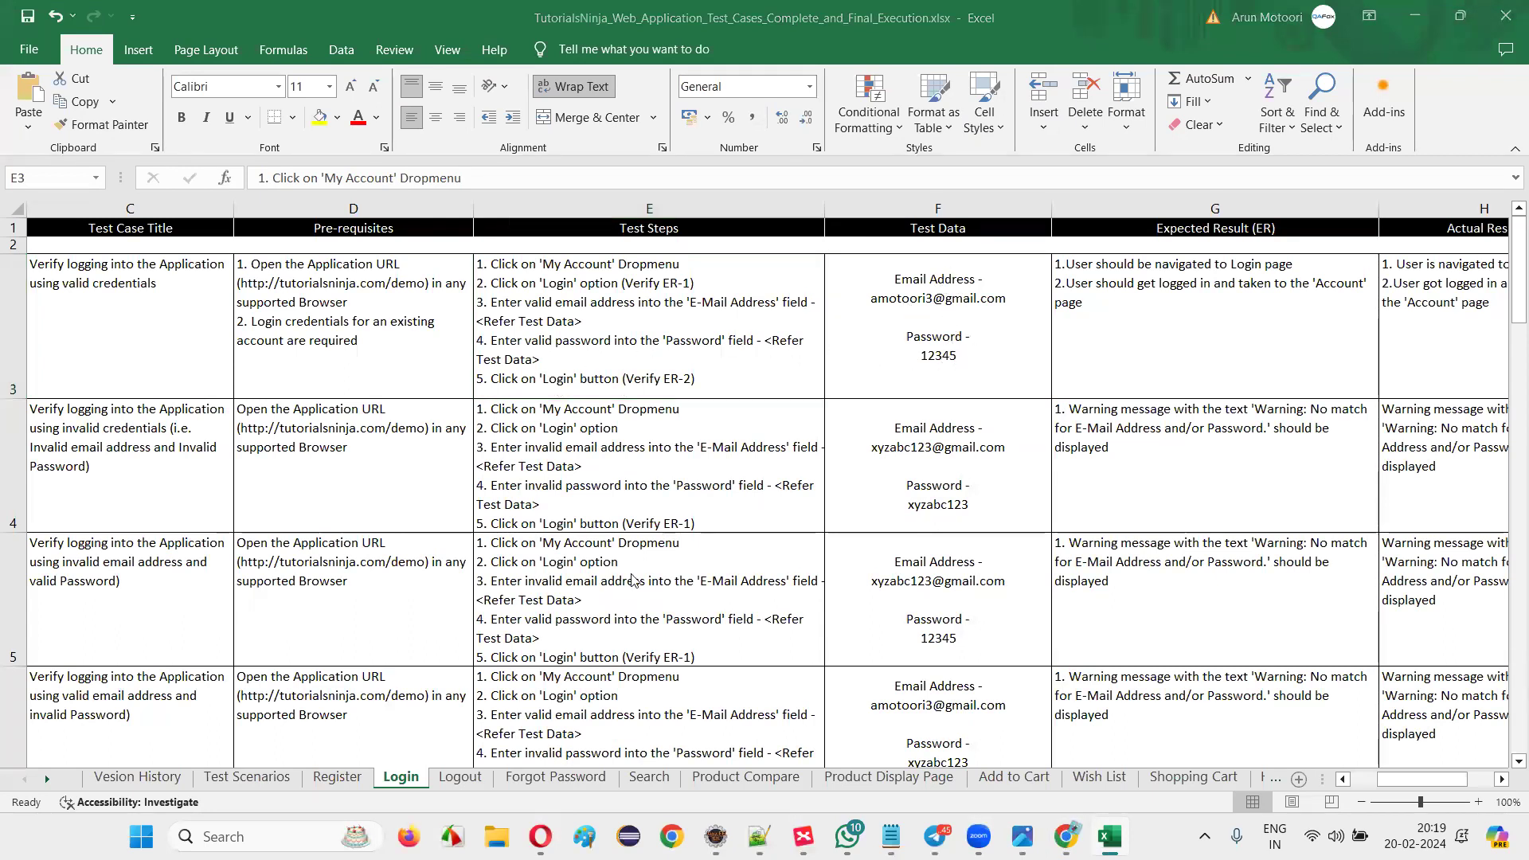
{"action": "type", "text": "123"}
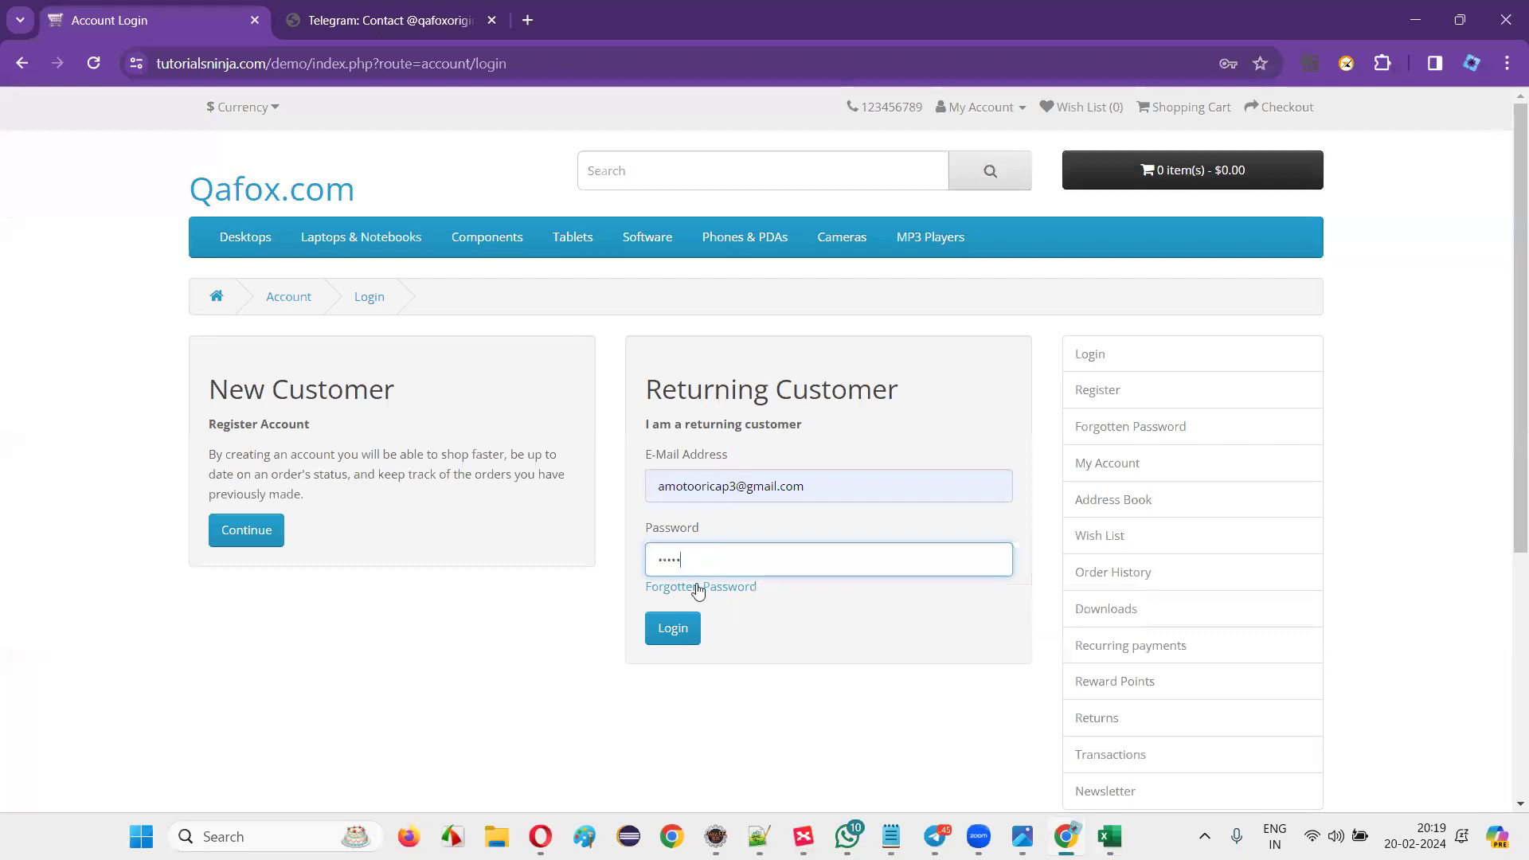
{"action": "key", "text": "alt+Tab"}
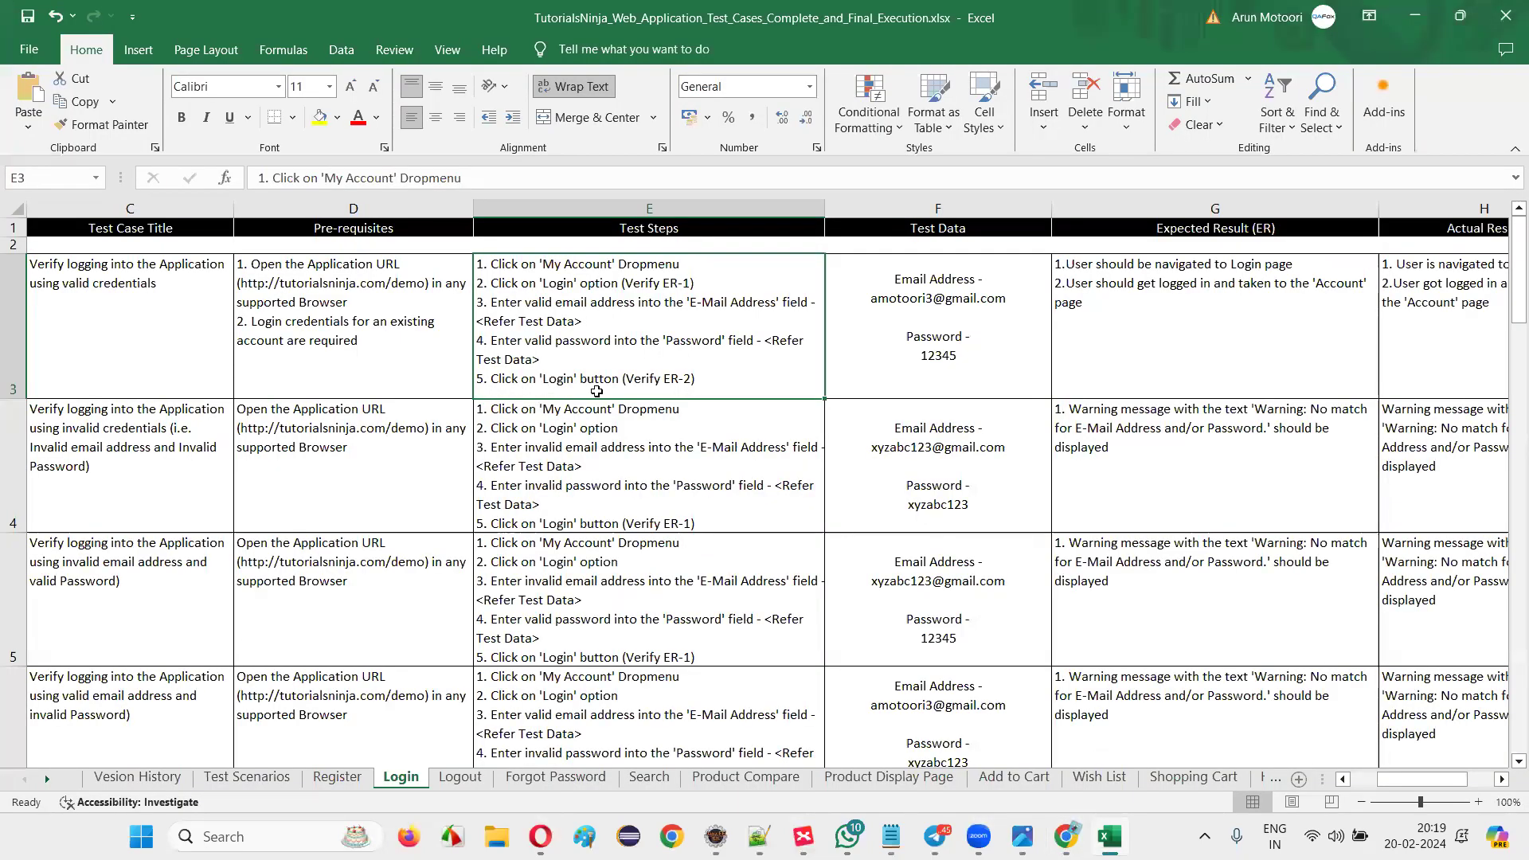
{"action": "key", "text": "alt+Tab"}
{"action": "type", "text": "45"}
{"action": "left_click", "coordinate": [673, 627]}
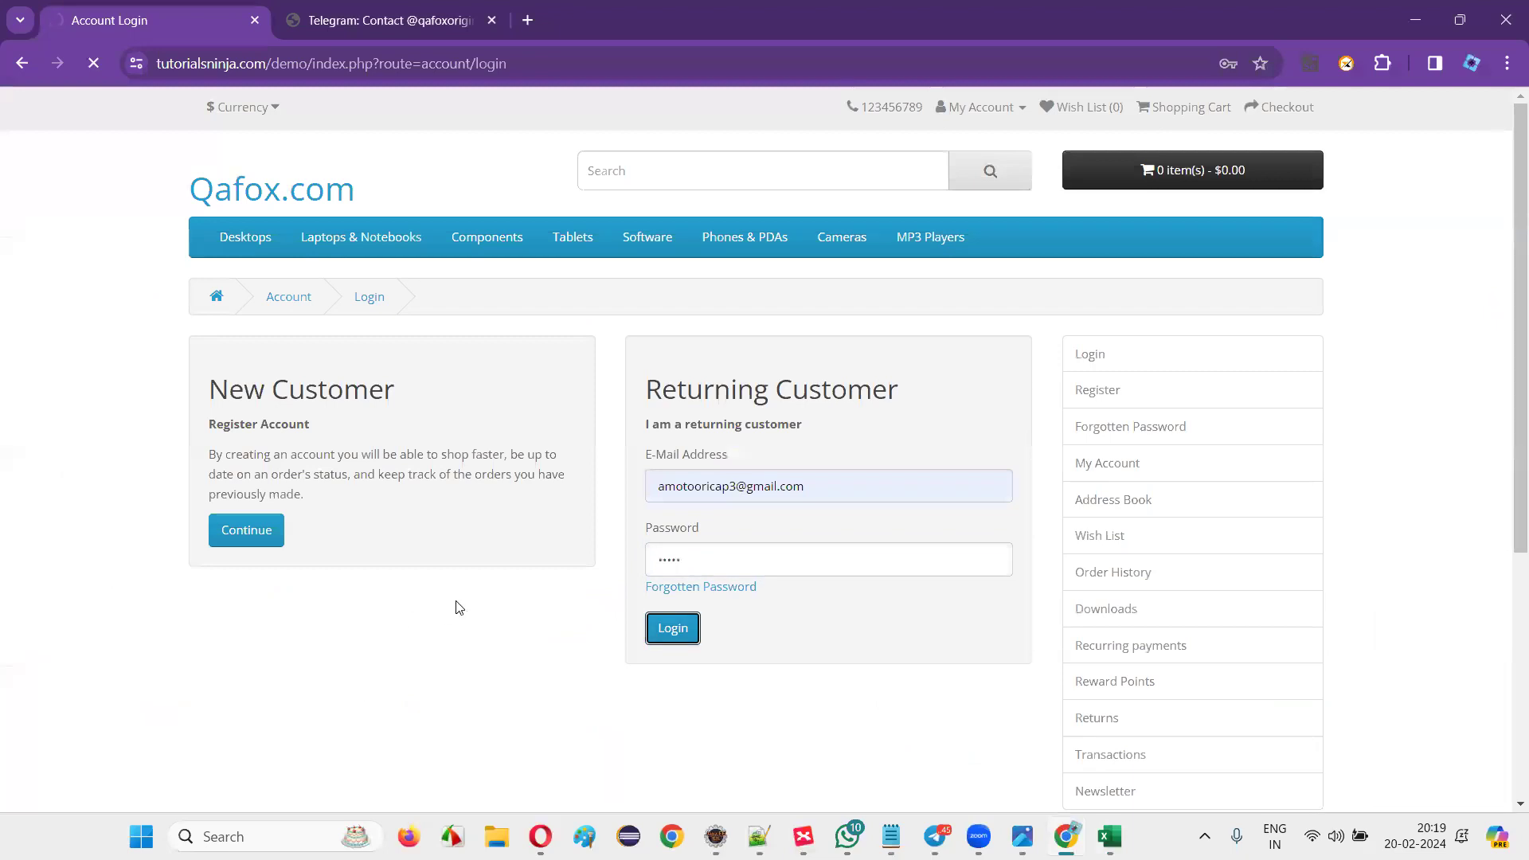
Compare TC_LF_001's expected result in the workbook against the store's account page.
{"action": "key", "text": "alt+Tab"}
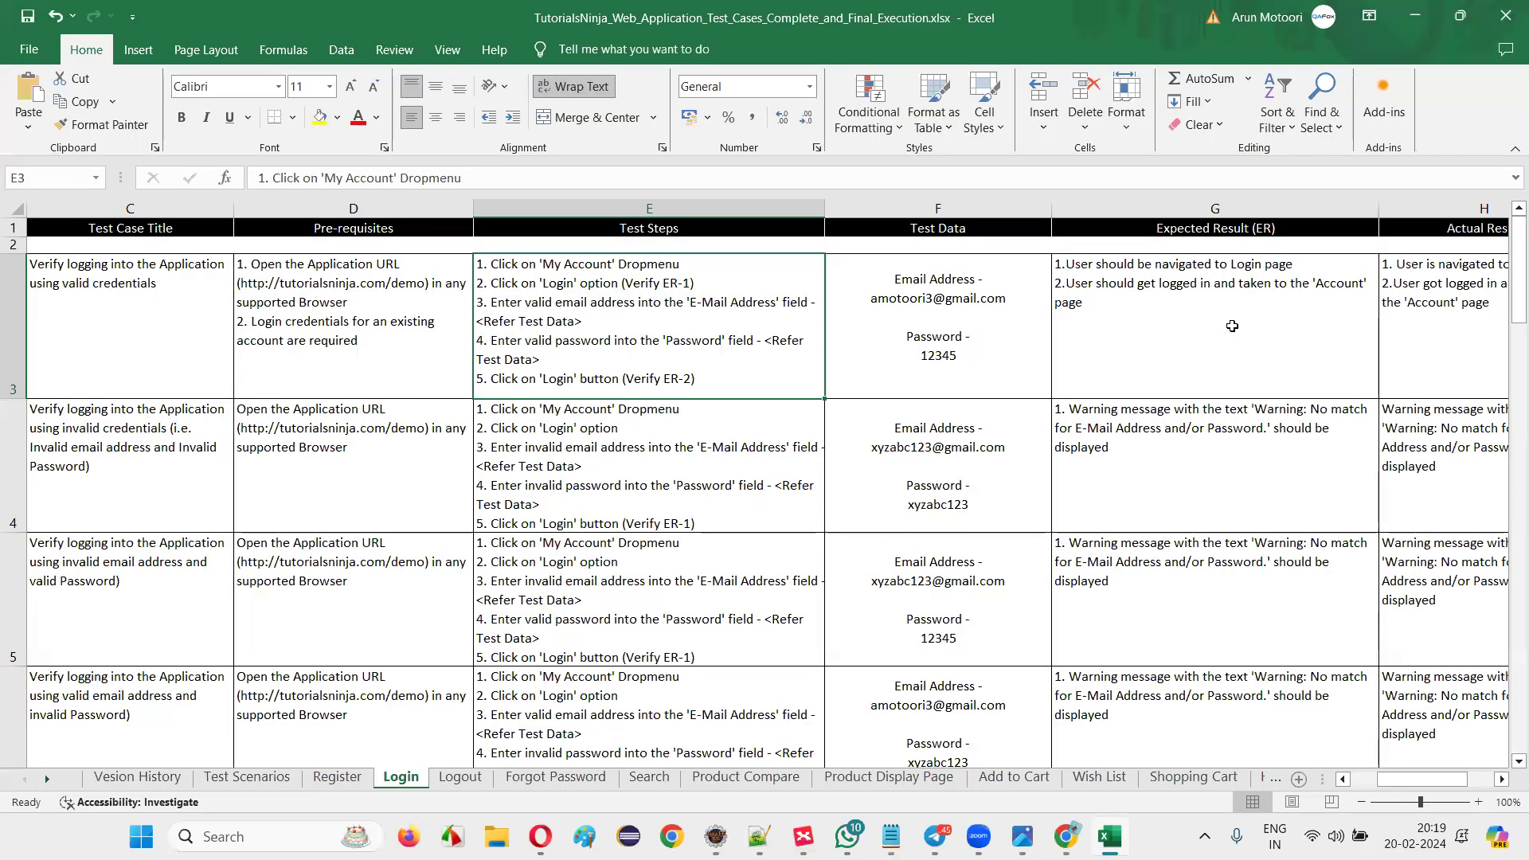
{"action": "left_click", "coordinate": [1232, 326]}
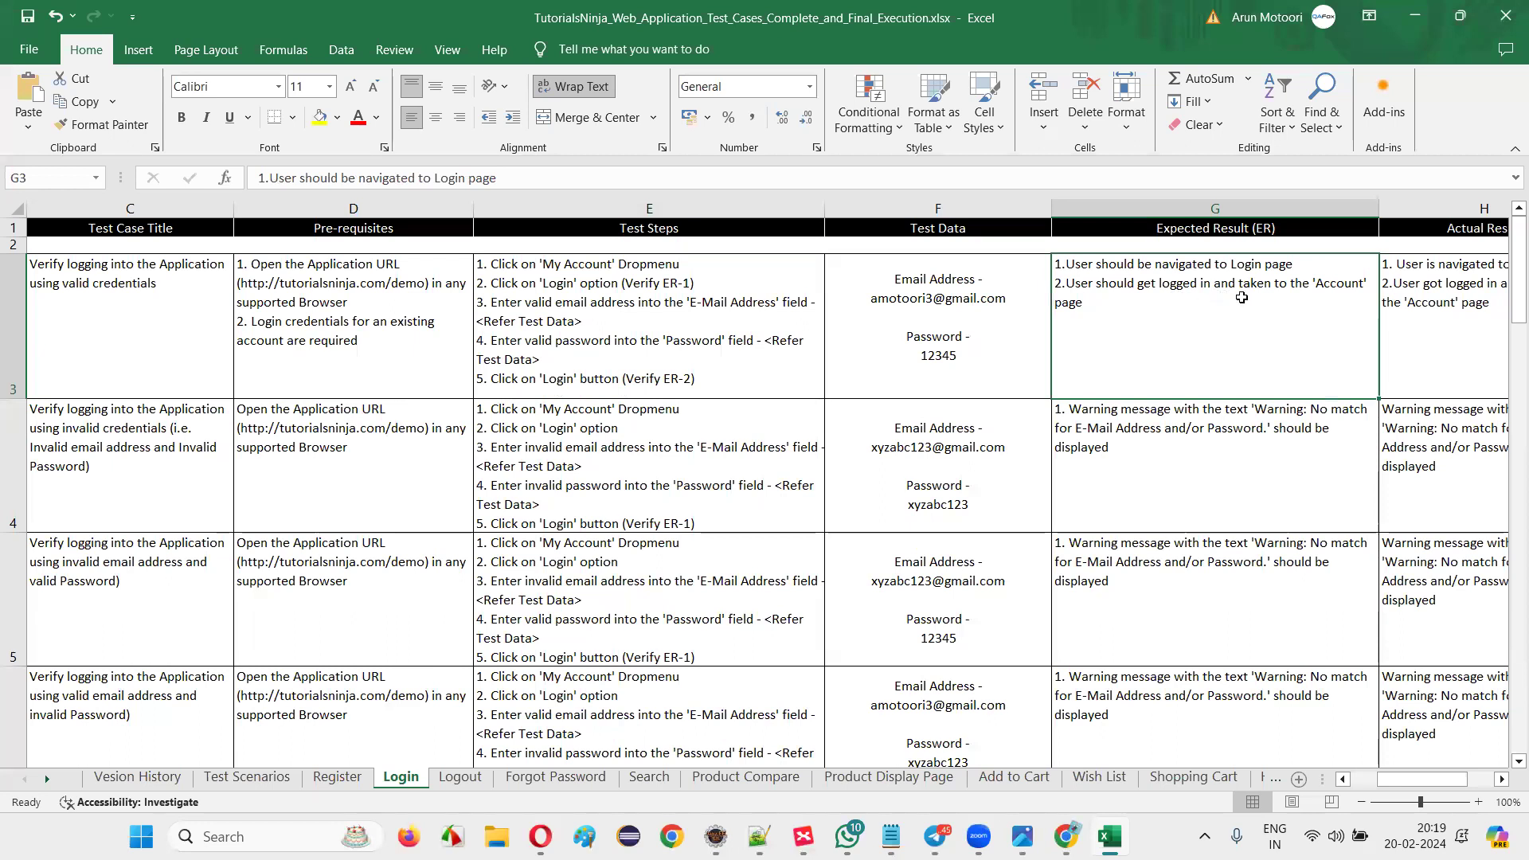
{"action": "key", "text": "alt+Tab"}
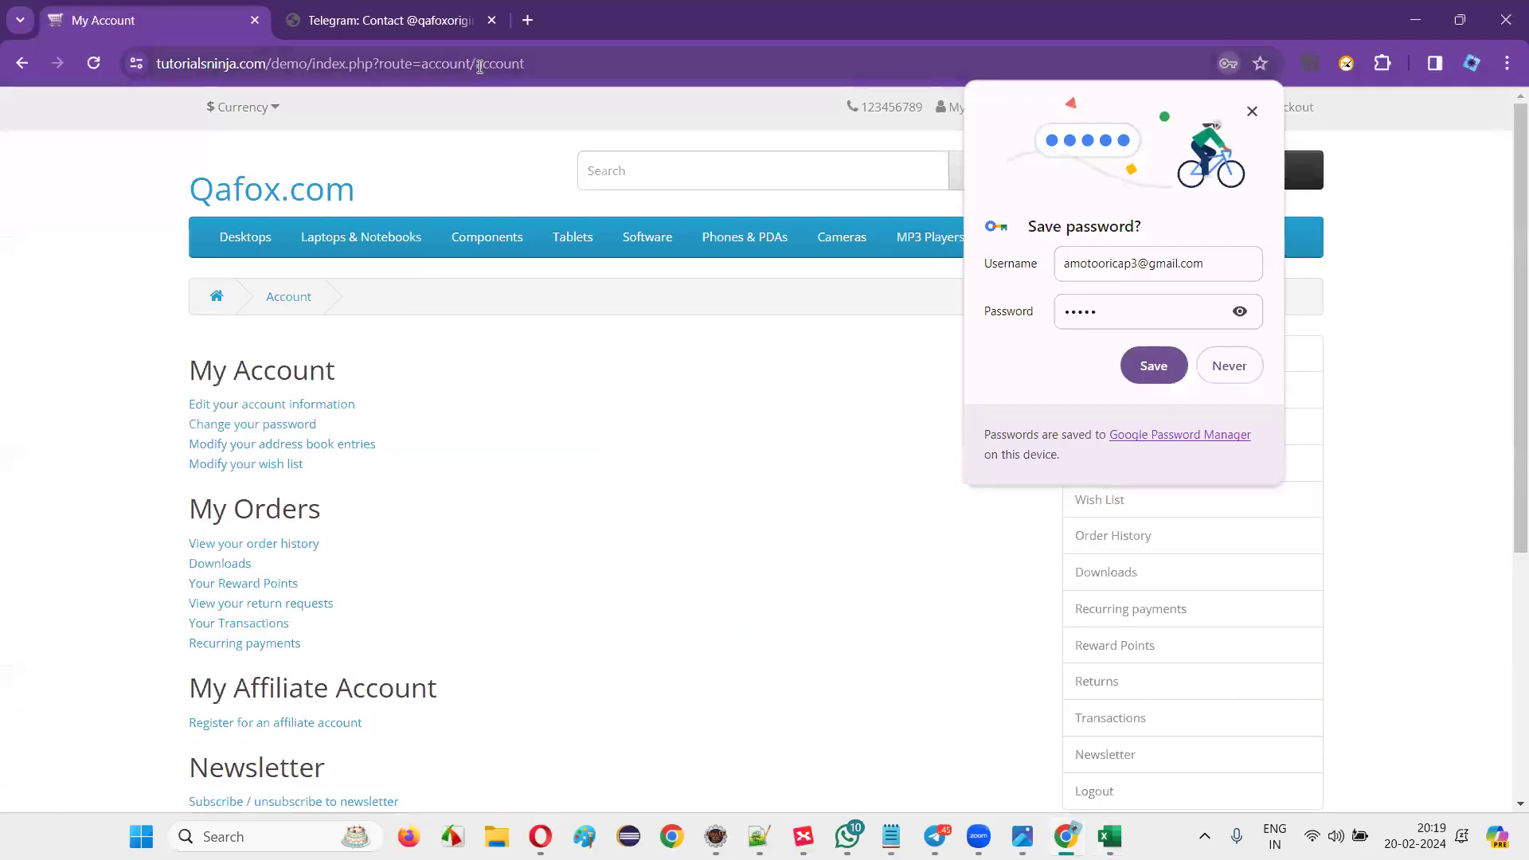
Dismiss Chrome's save-password prompt and check the My Account options after login.
{"action": "double_click", "coordinate": [479, 63]}
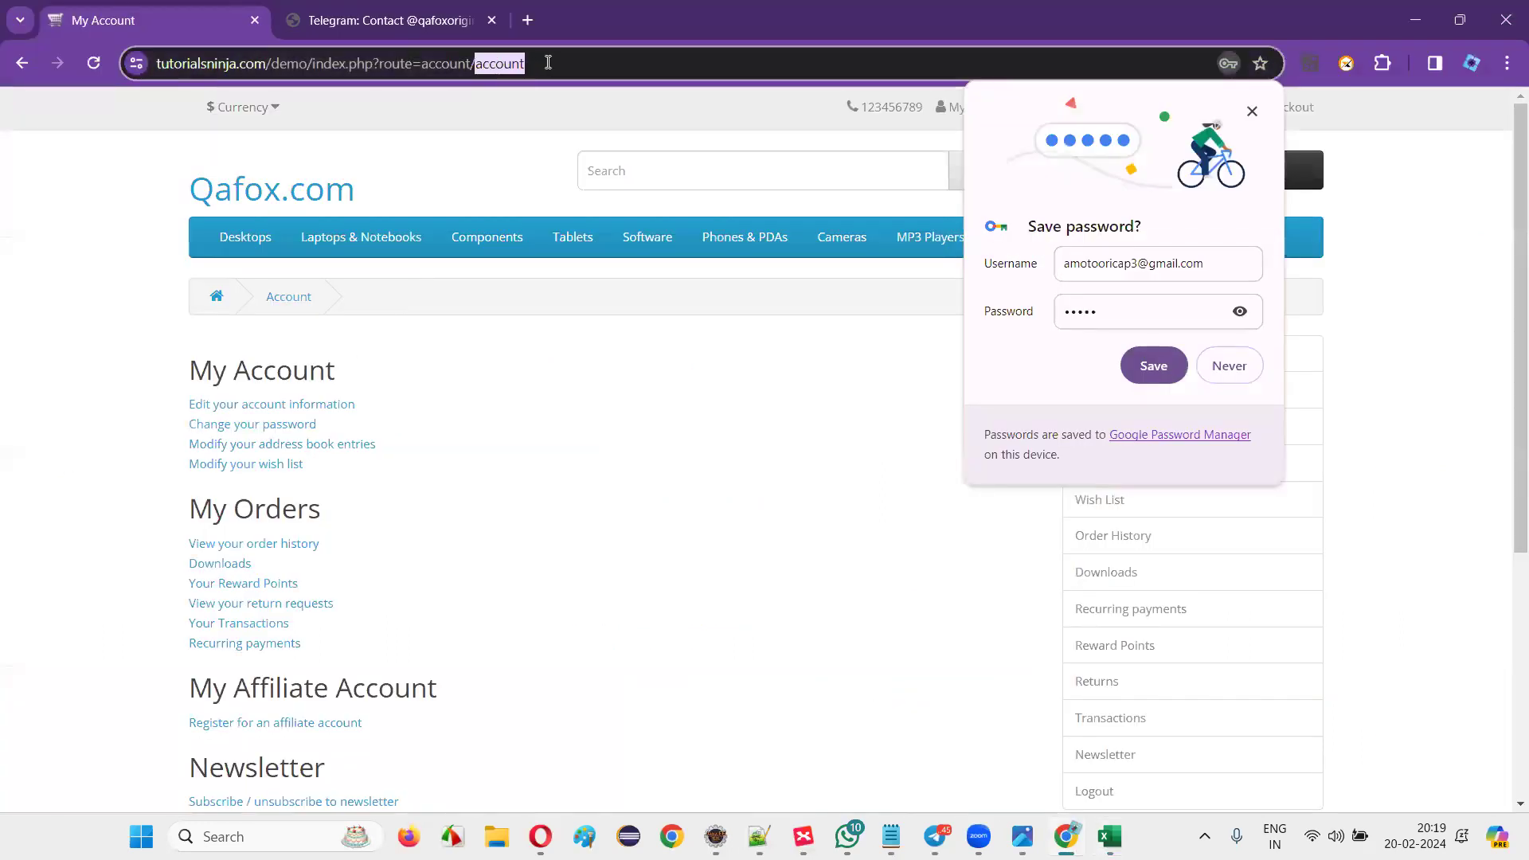
{"action": "left_click", "coordinate": [526, 430]}
{"action": "left_click", "coordinate": [1251, 110]}
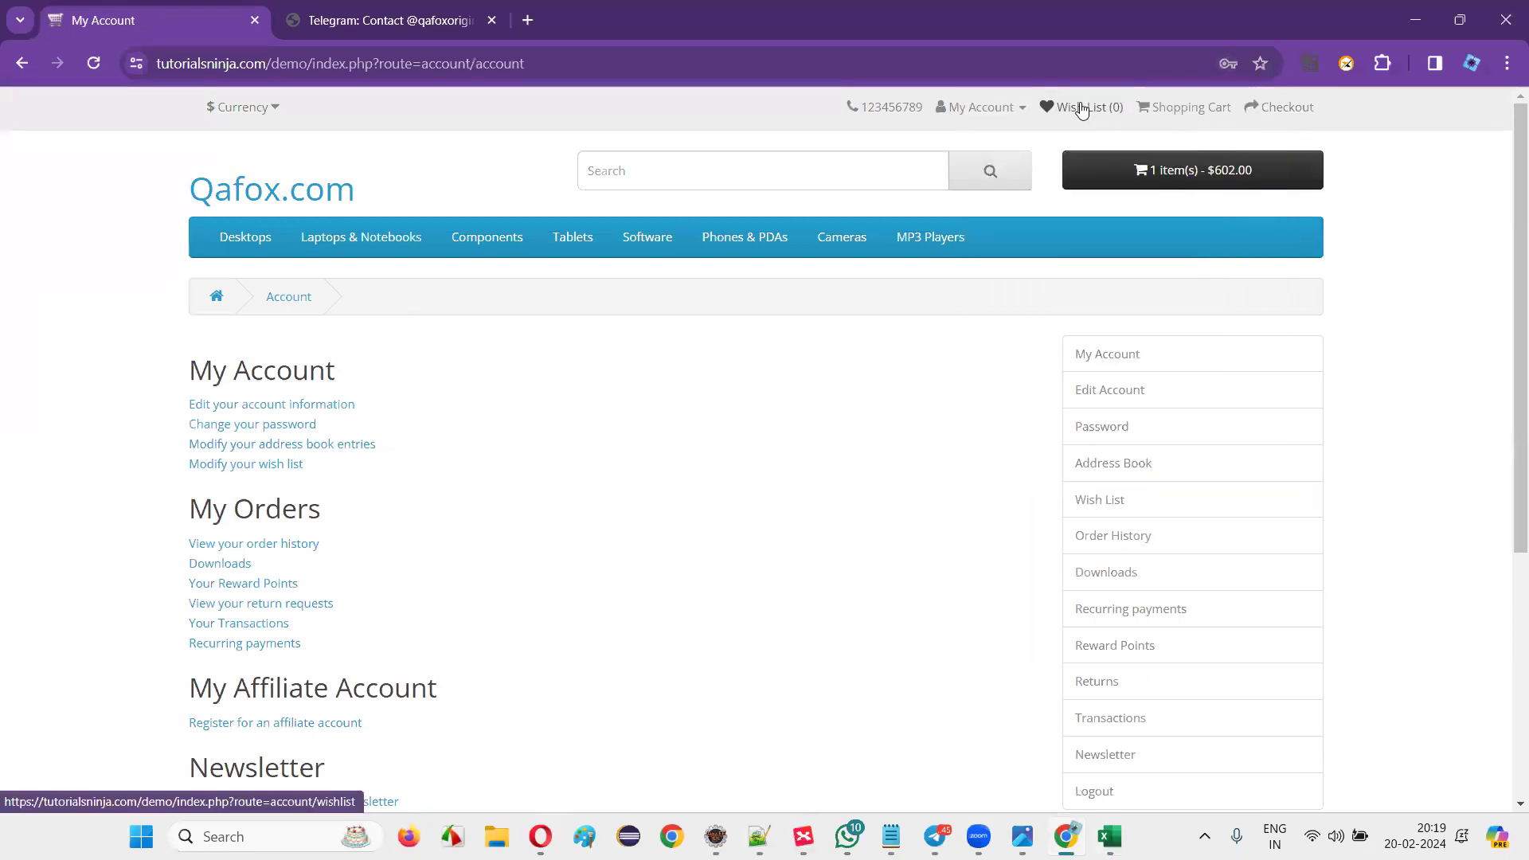
{"action": "left_click", "coordinate": [997, 106]}
{"action": "key", "text": "alt+Tab"}
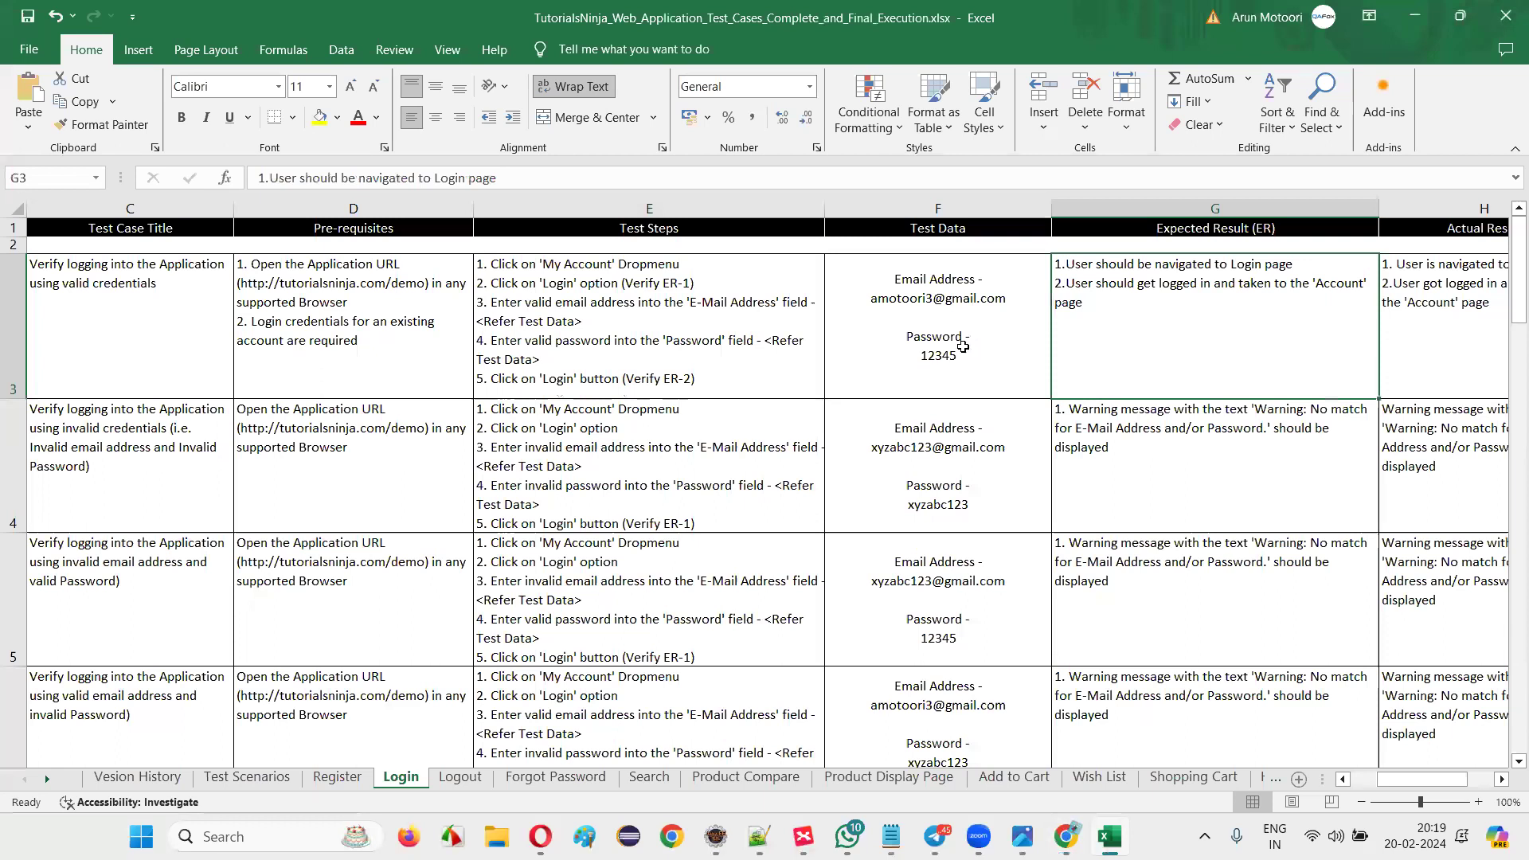
Read TC_LF_001's actual result, priority and result columns in the Login sheet.
{"action": "scroll", "coordinate": [995, 346], "scroll_direction": "right", "scroll_amount": 2}
{"action": "left_click", "coordinate": [1044, 347]}
{"action": "left_click", "coordinate": [1224, 335]}
{"action": "left_click", "coordinate": [1274, 340]}
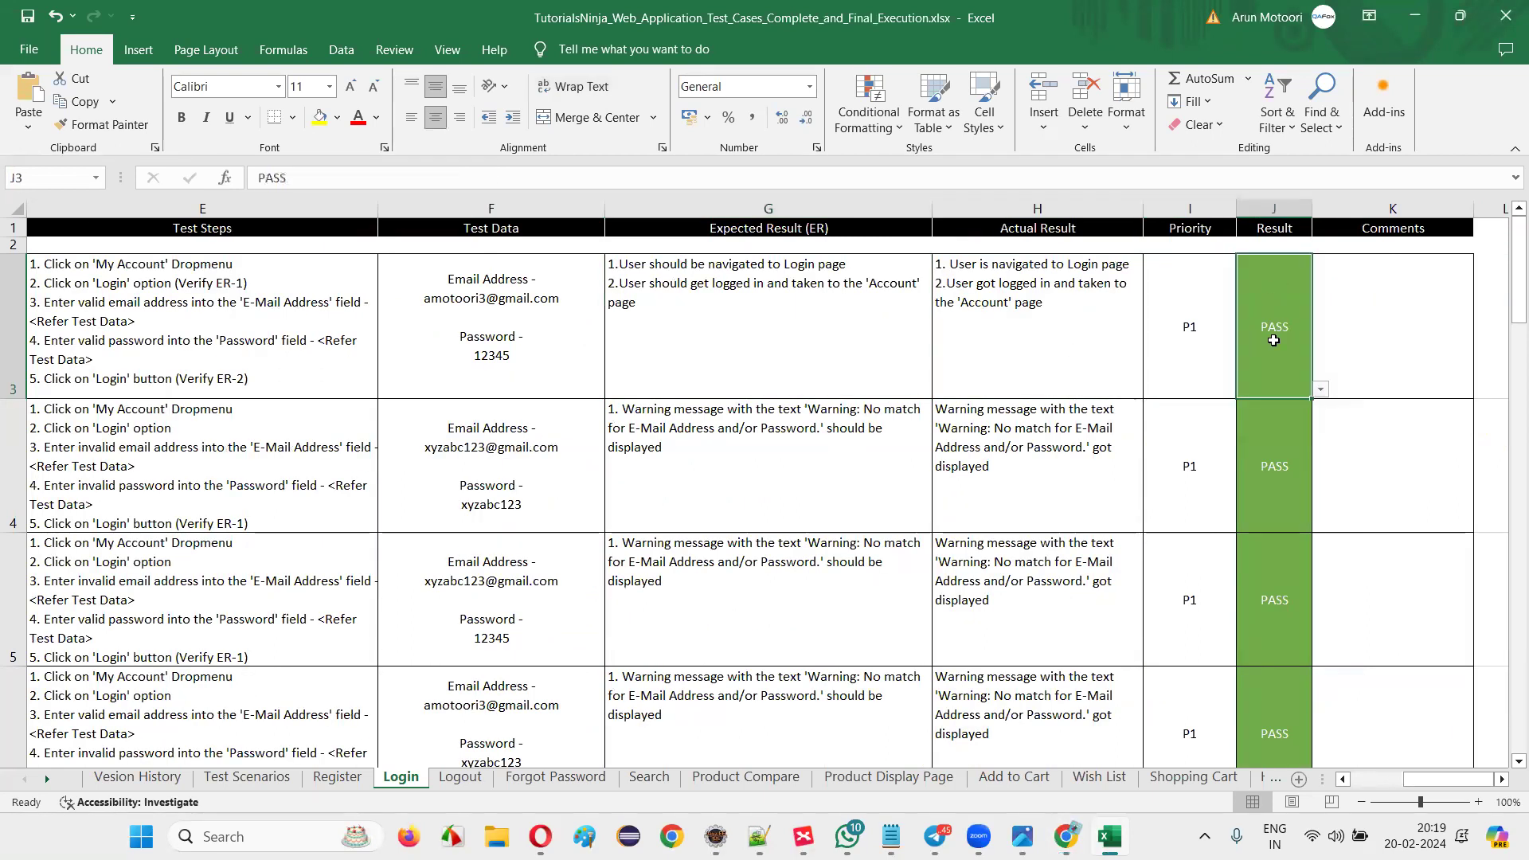
Keep TC_LF_001's result as PASS, confirm its P1 priority and review its comments.
{"action": "left_click", "coordinate": [1321, 389]}
{"action": "left_click", "coordinate": [1320, 390]}
{"action": "left_click", "coordinate": [1174, 332]}
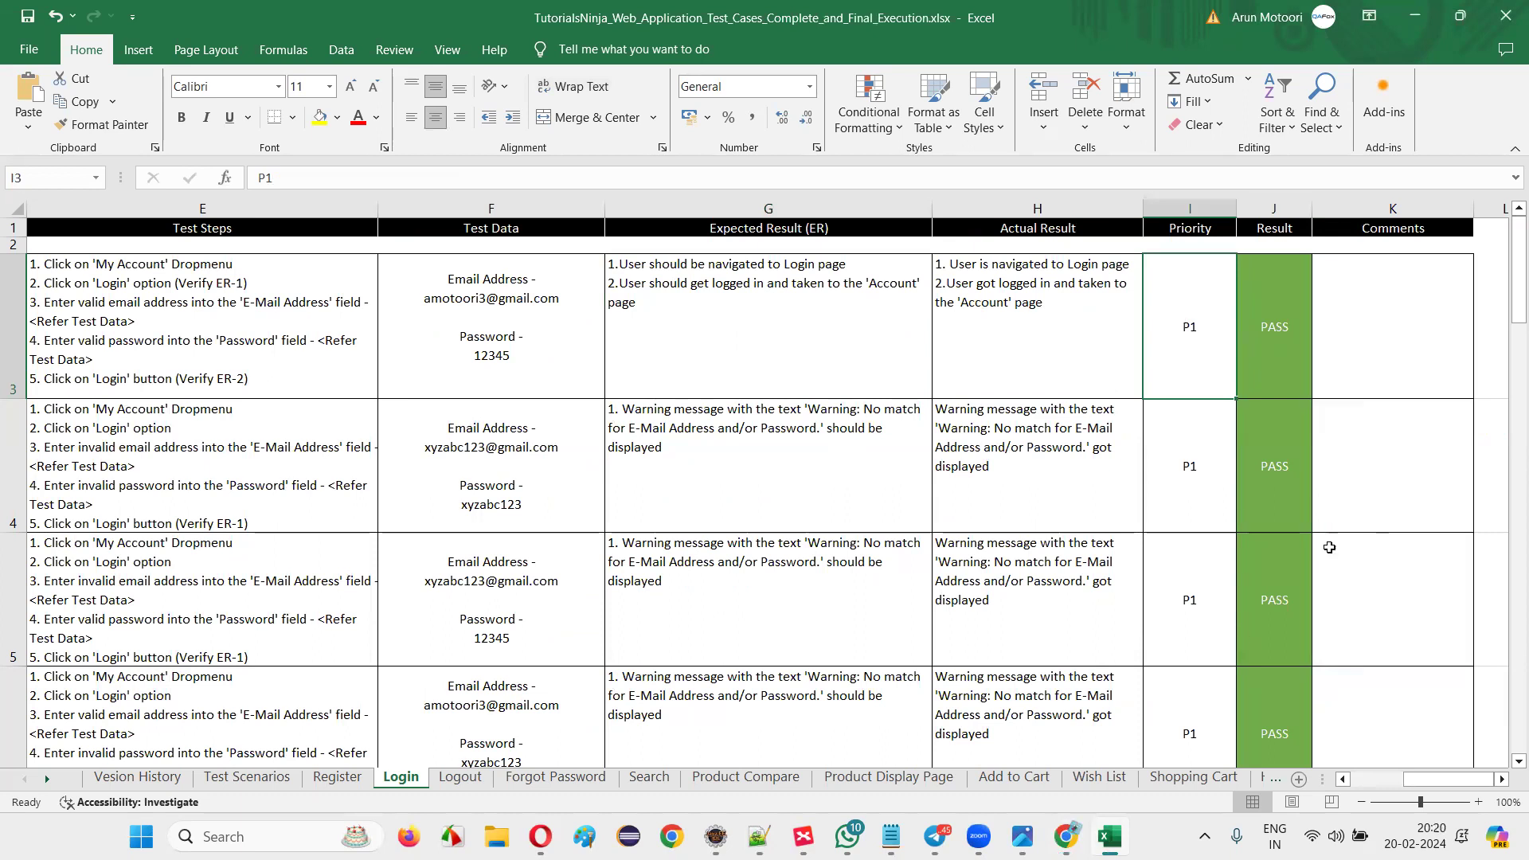
{"action": "left_click", "coordinate": [1400, 359]}
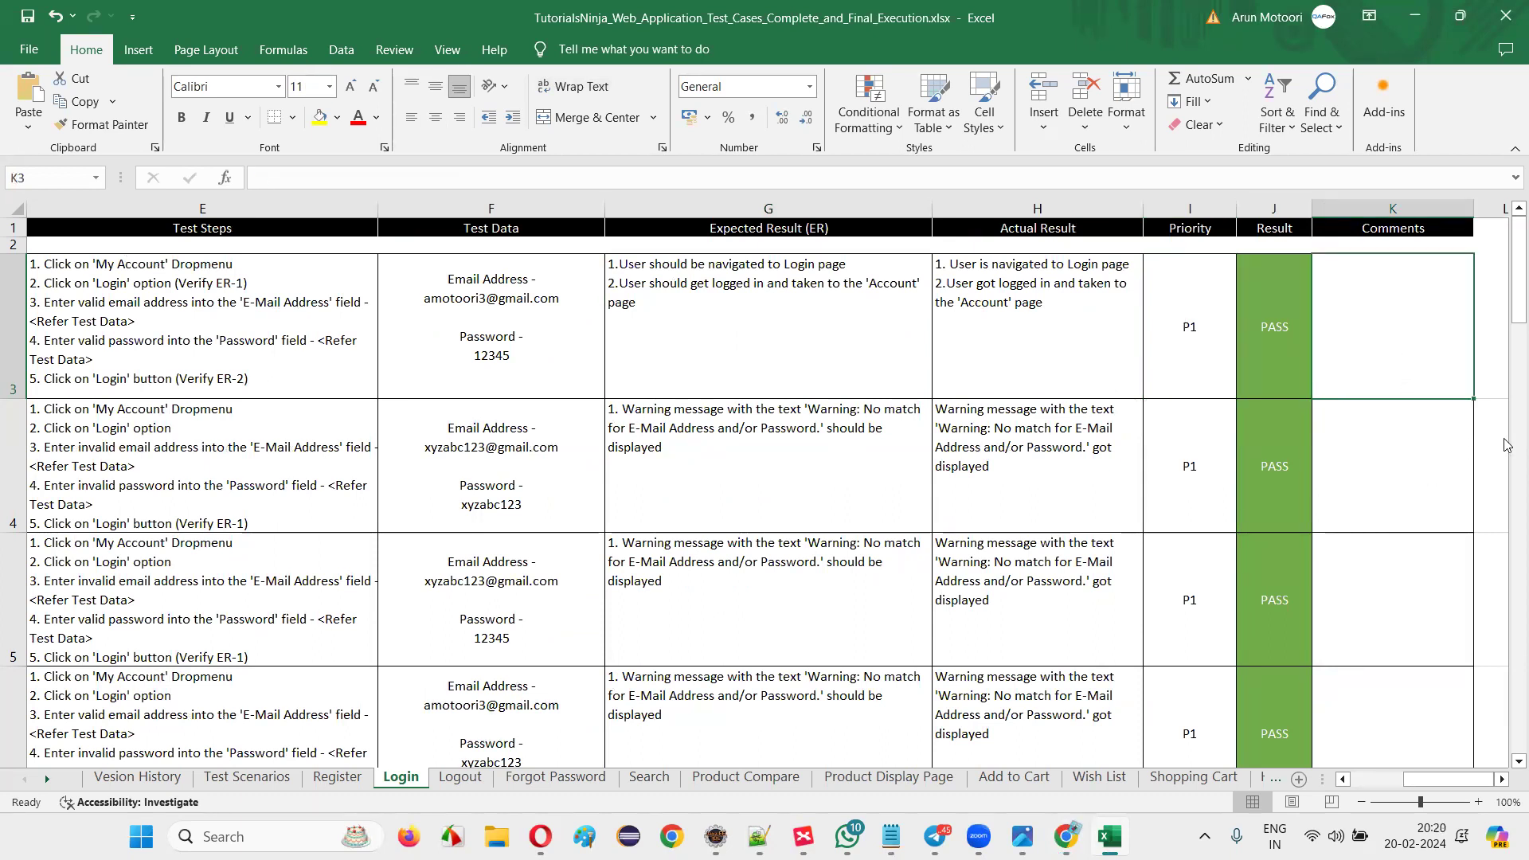
{"action": "left_click", "coordinate": [998, 820]}
{"action": "key", "text": "alt+Tab"}
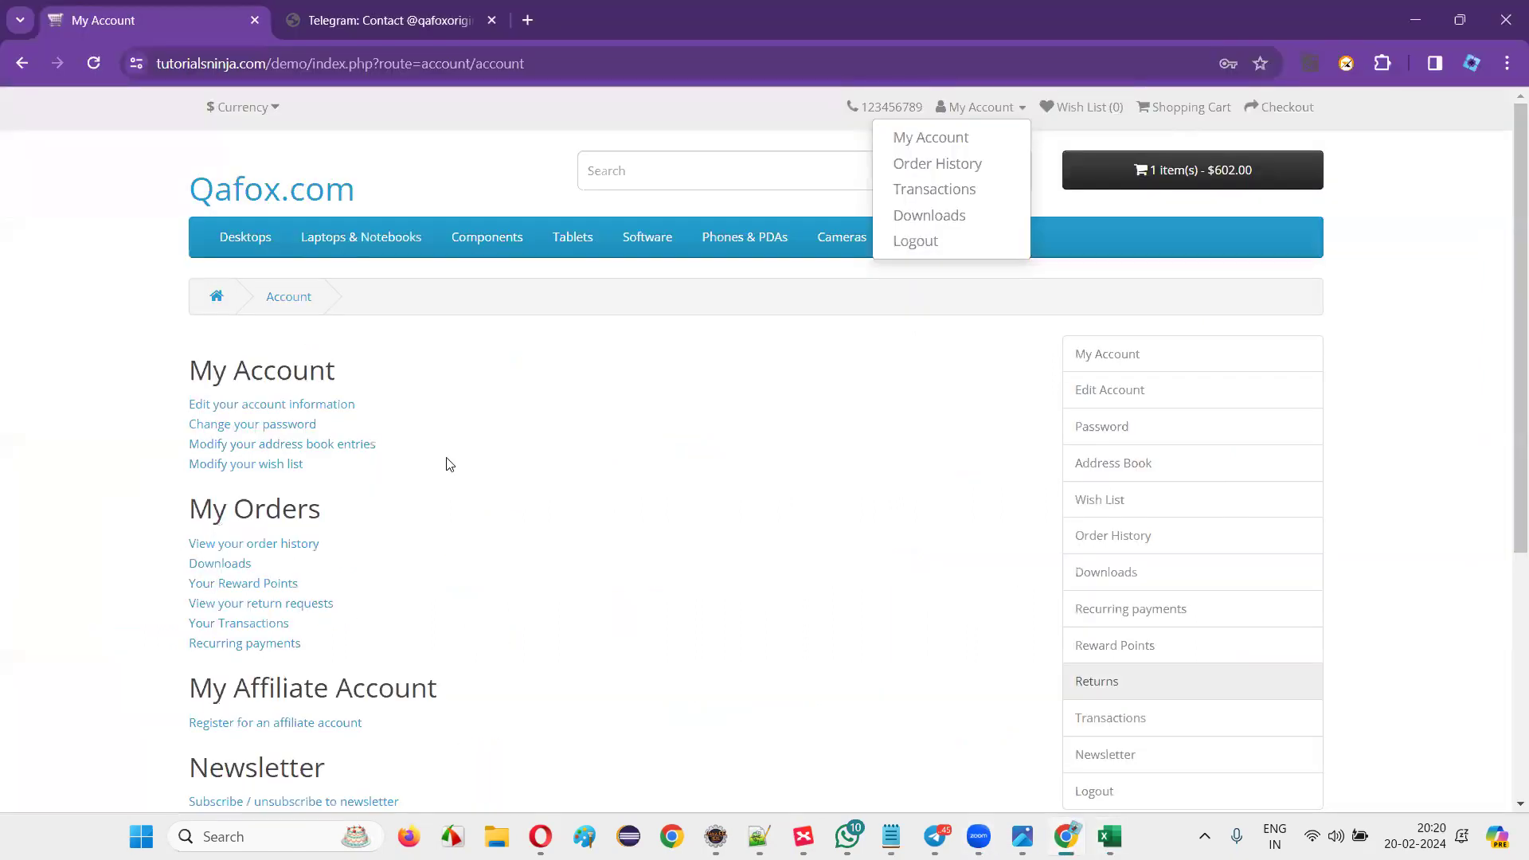
Revisit the Telegram post tab and the store's My Account page, then switch to Telegram Desktop.
{"action": "left_click", "coordinate": [357, 32]}
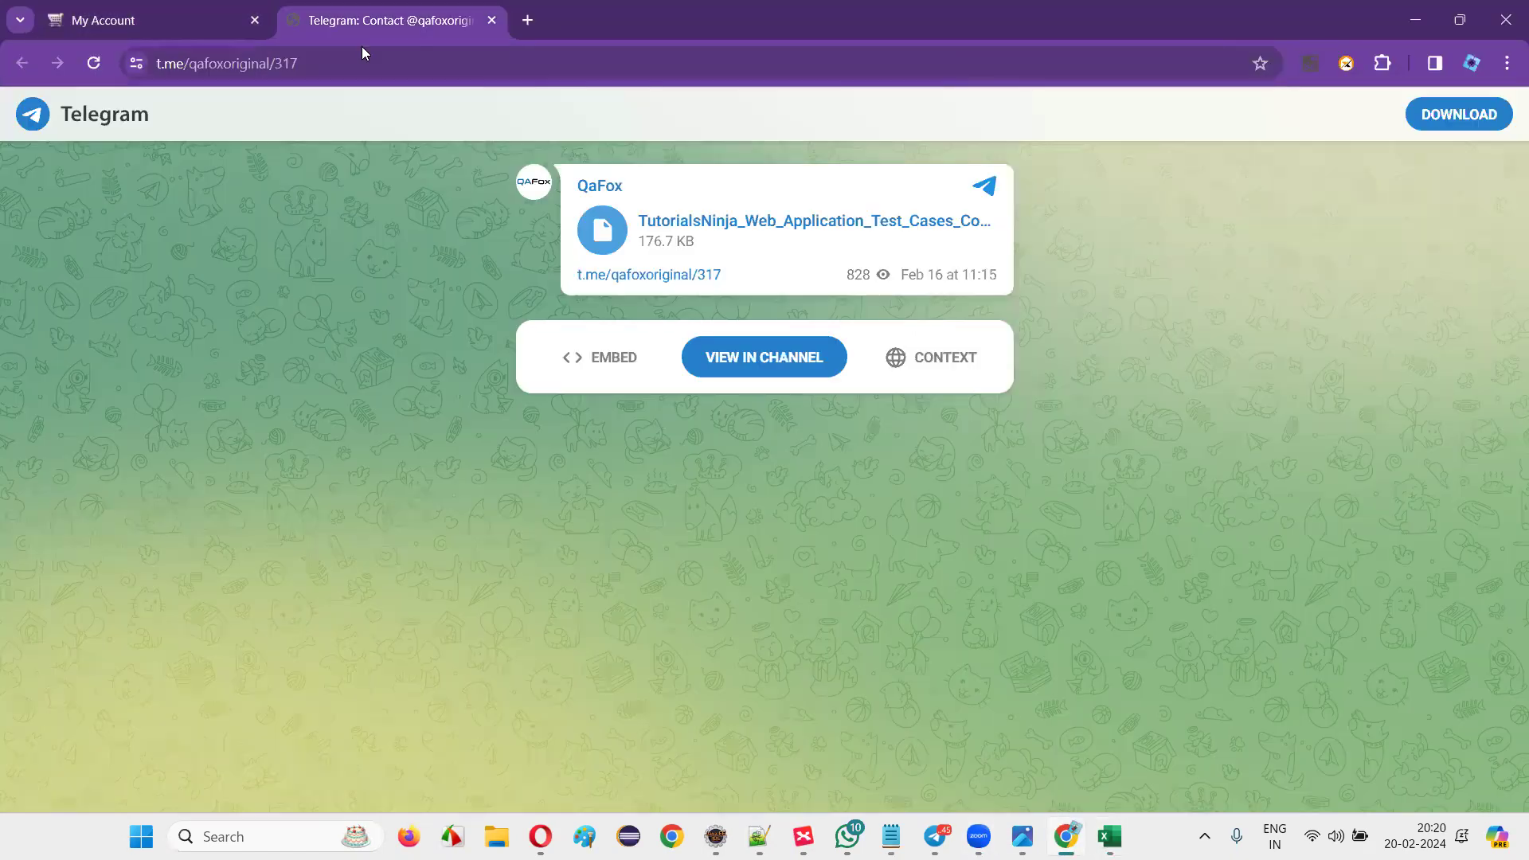
{"action": "key", "text": "ctrl+shift+Tab"}
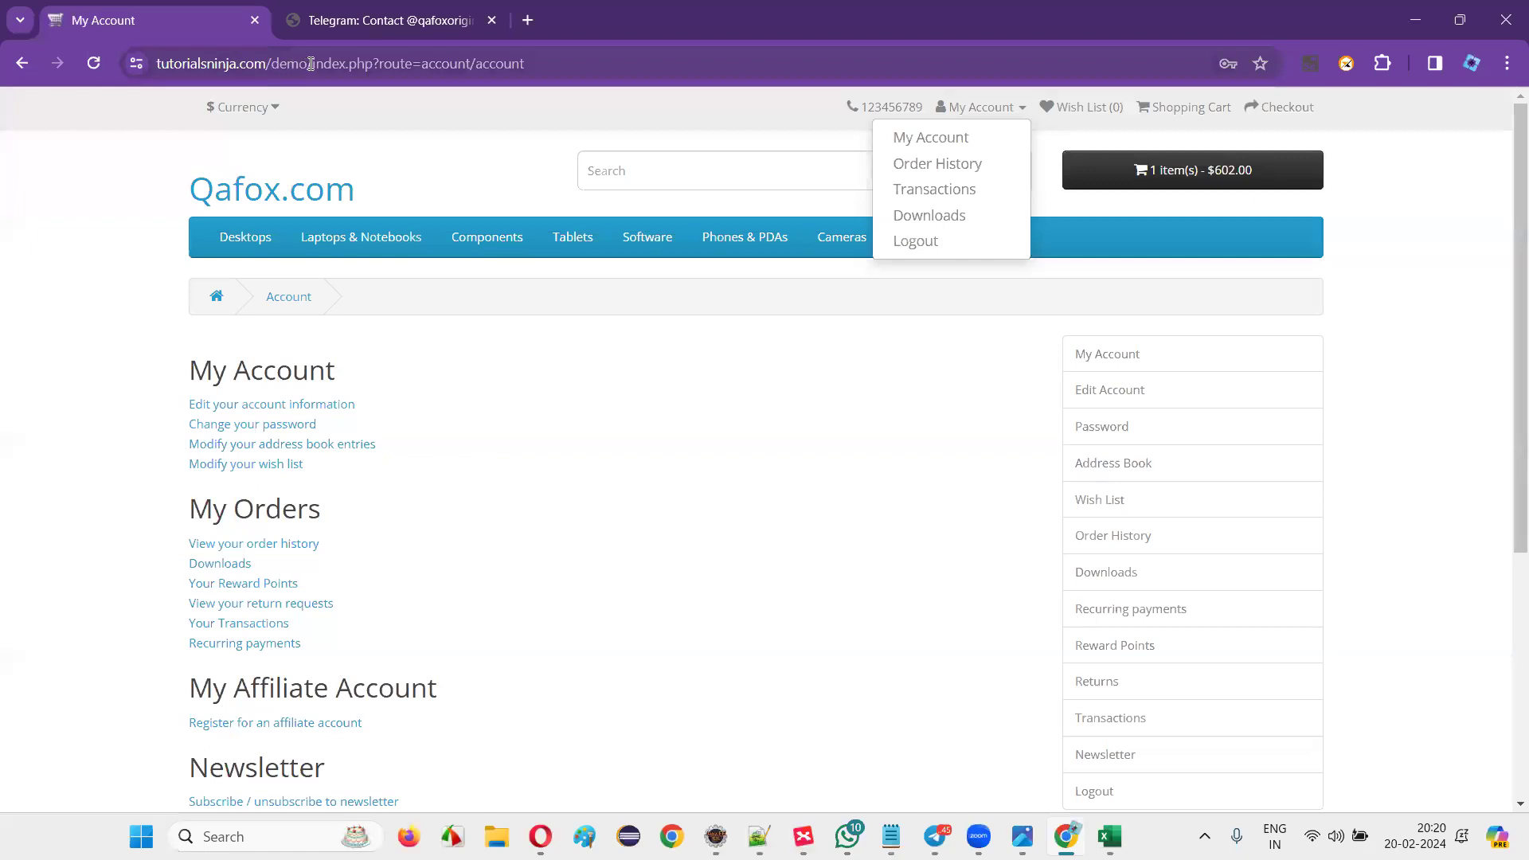
{"action": "left_click", "coordinate": [310, 63]}
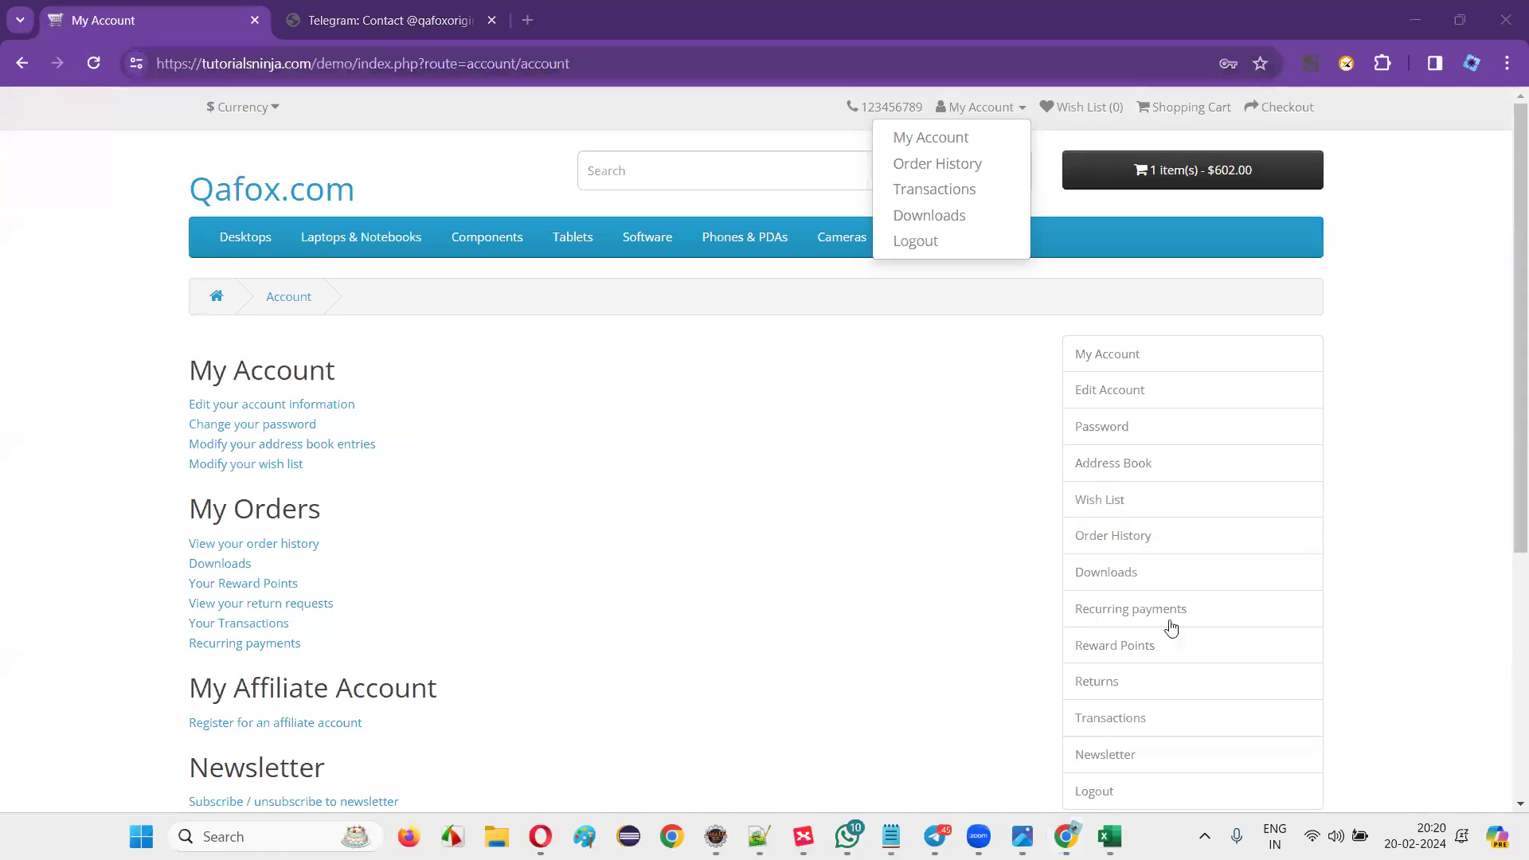
{"action": "key", "text": "alt+Tab"}
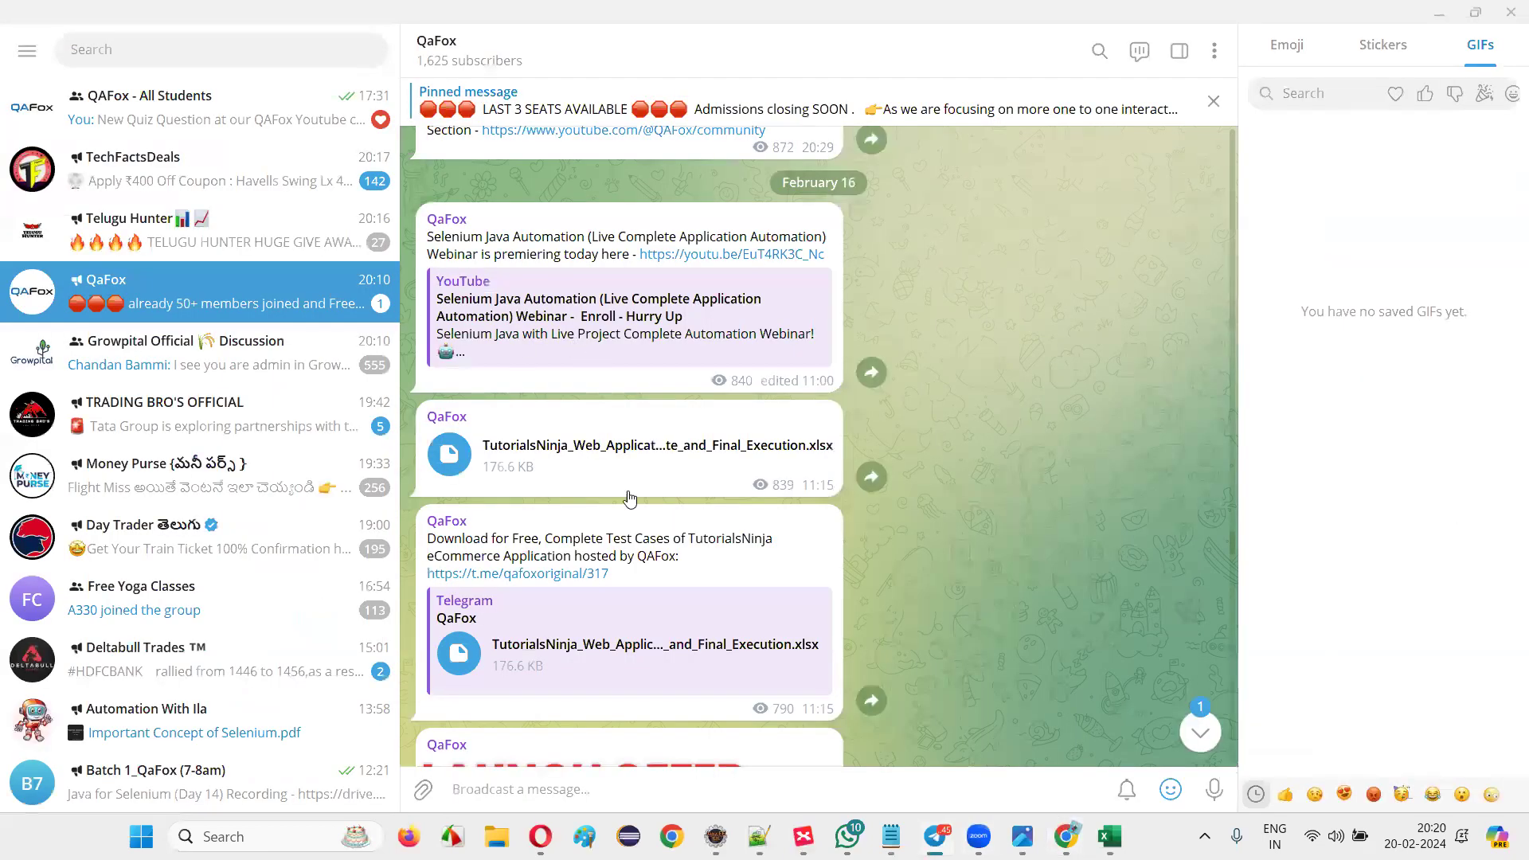
Copy the post link of the QaFox .xlsx workbook message.
{"action": "right_click", "coordinate": [621, 449]}
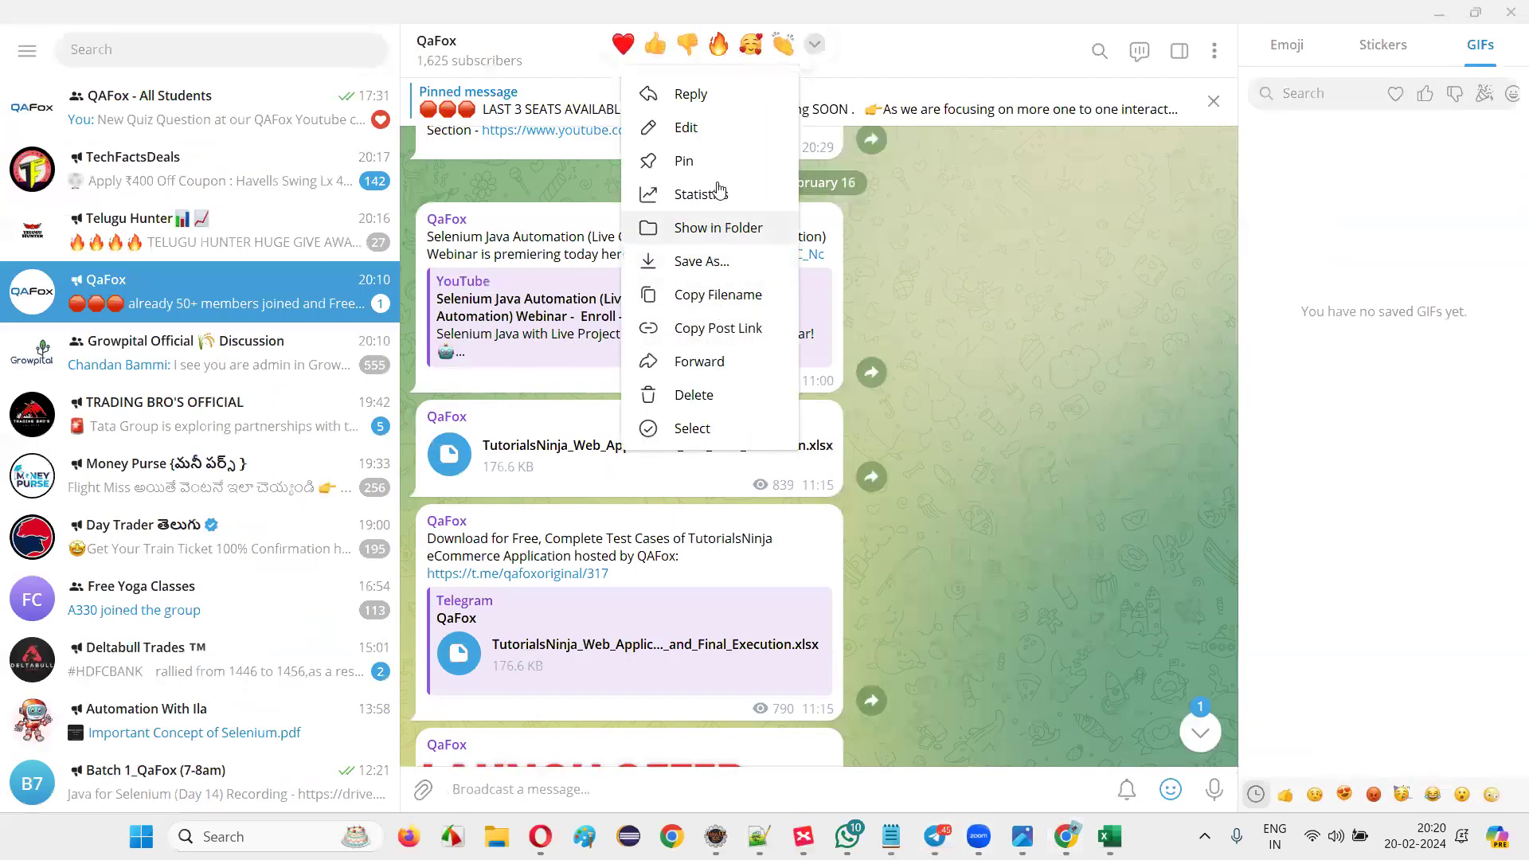
{"action": "left_click", "coordinate": [717, 328]}
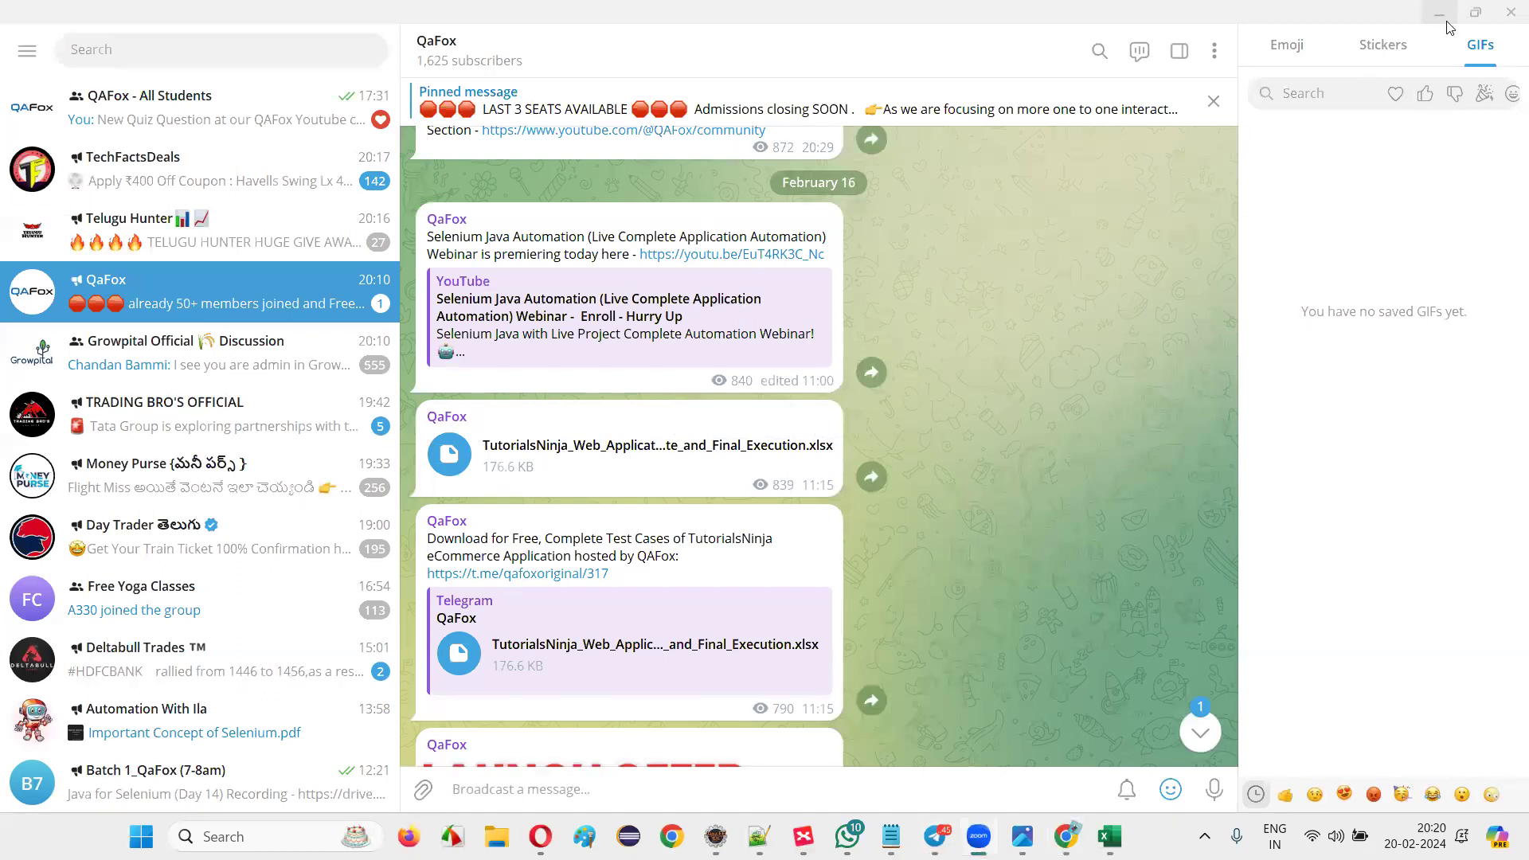
{"action": "left_click", "coordinate": [165, 285]}
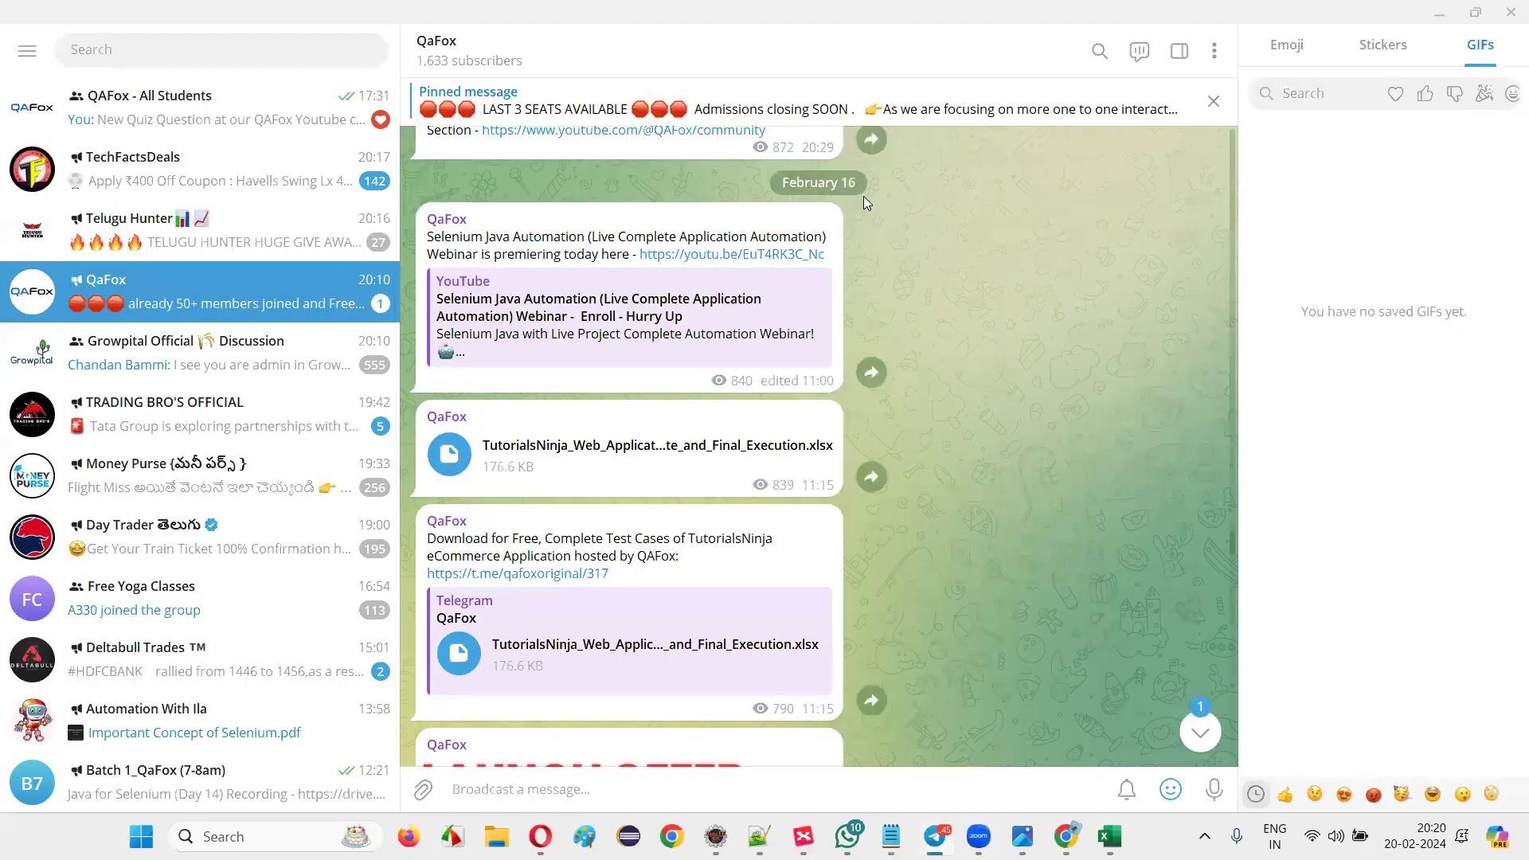
Minimize Telegram, view the workbook's post in Chrome, then return to the Excel Login sheet.
{"action": "left_click", "coordinate": [1437, 14]}
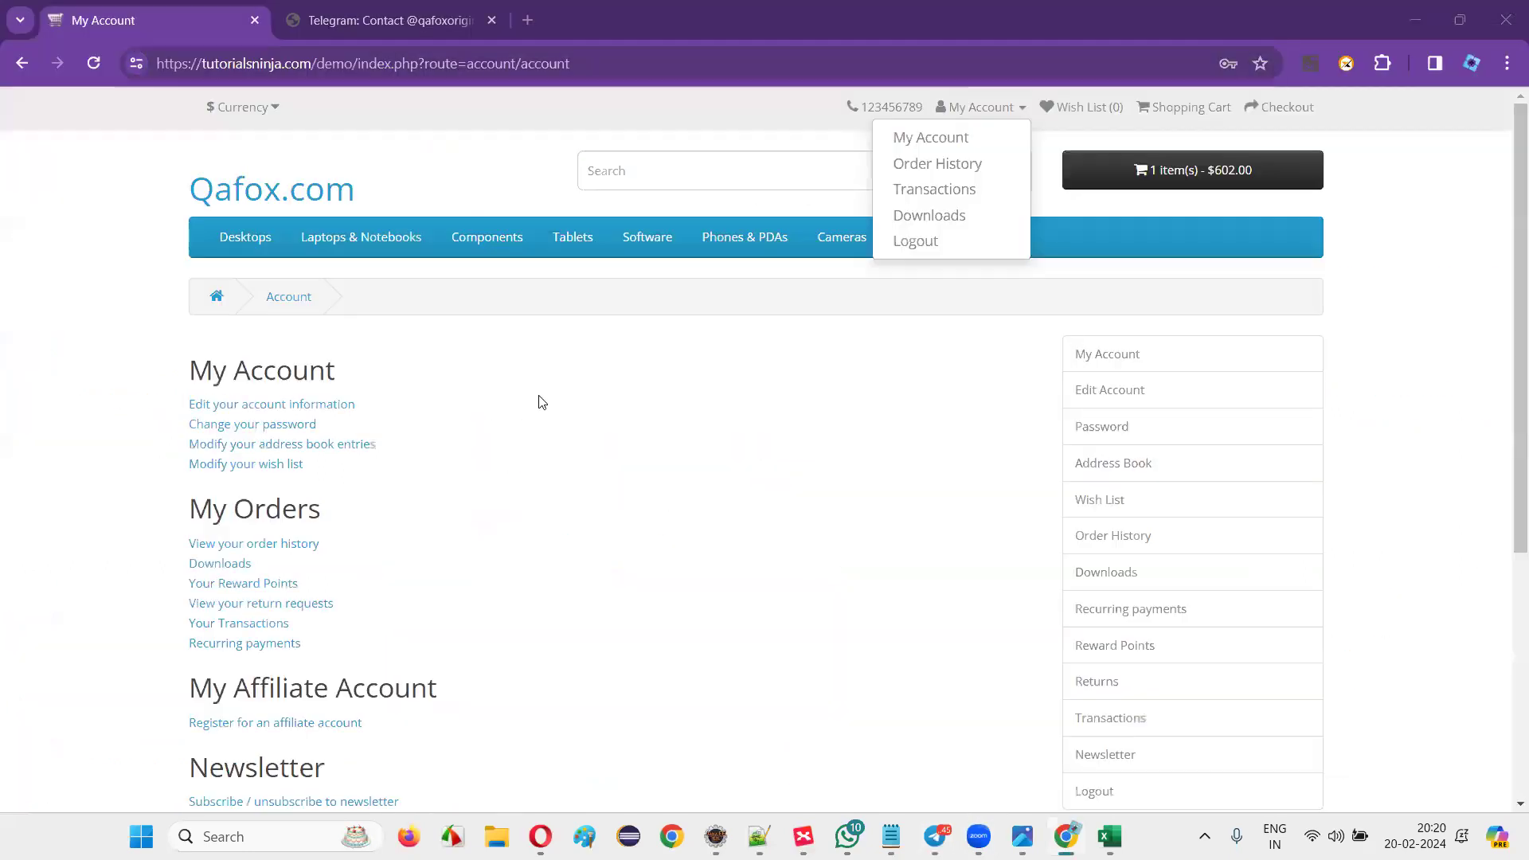
{"action": "left_click", "coordinate": [410, 31]}
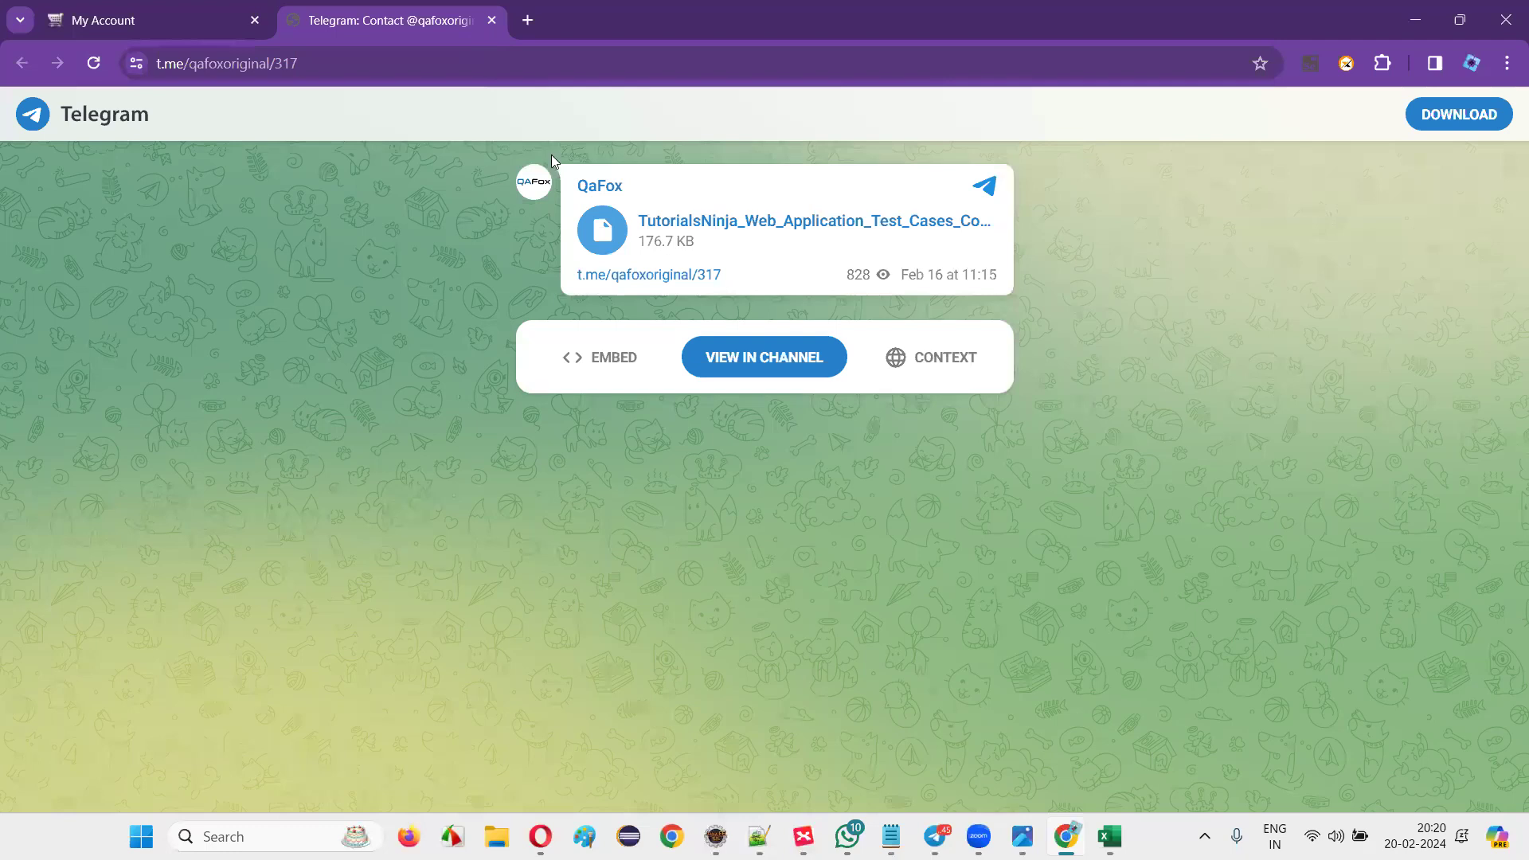
{"action": "key", "text": "alt+Tab"}
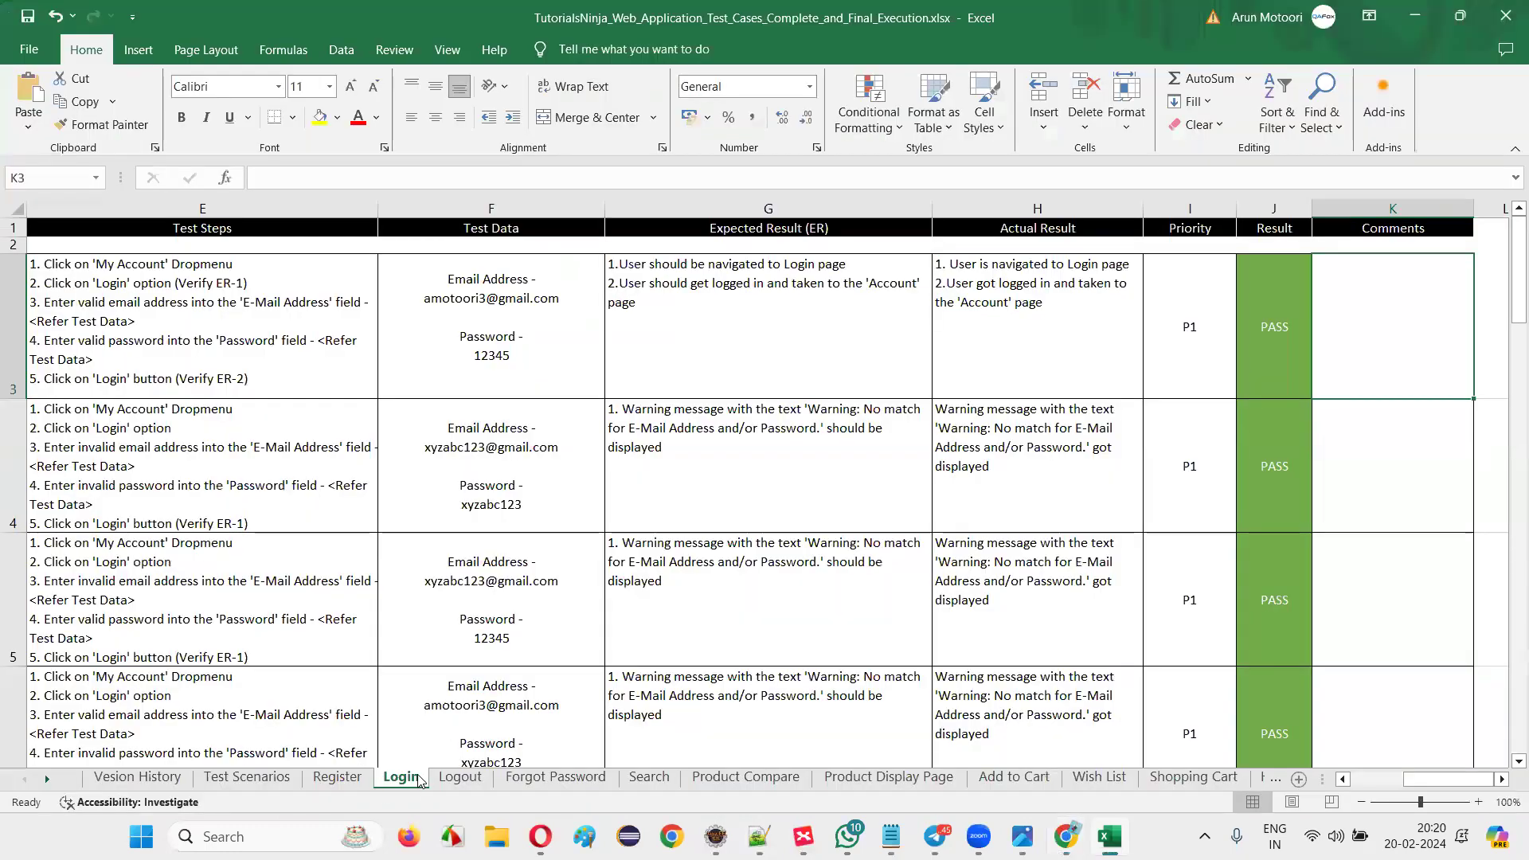
Review the Login sheet's last test case, TC_LF_023, and its scenario.
{"action": "scroll", "coordinate": [351, 498], "scroll_direction": "down", "scroll_amount": 10}
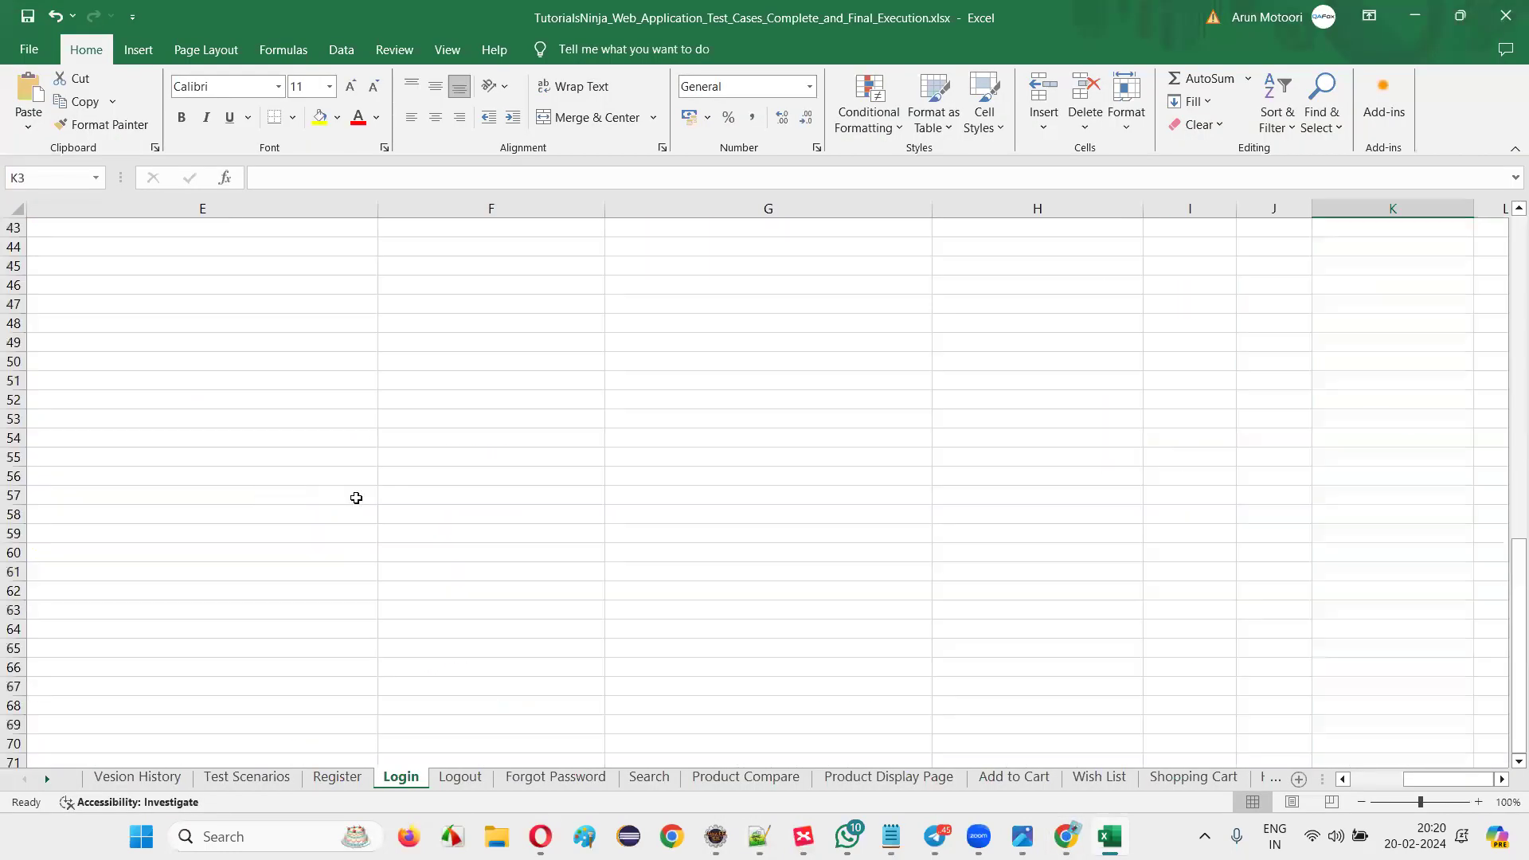
{"action": "scroll", "coordinate": [450, 476], "scroll_direction": "up", "scroll_amount": 5}
{"action": "left_click_drag", "start_coordinate": [457, 668], "coordinate": [176, 569]}
{"action": "scroll", "coordinate": [176, 570], "scroll_direction": "down", "scroll_amount": 7}
{"action": "scroll", "coordinate": [218, 570], "scroll_direction": "up", "scroll_amount": 6}
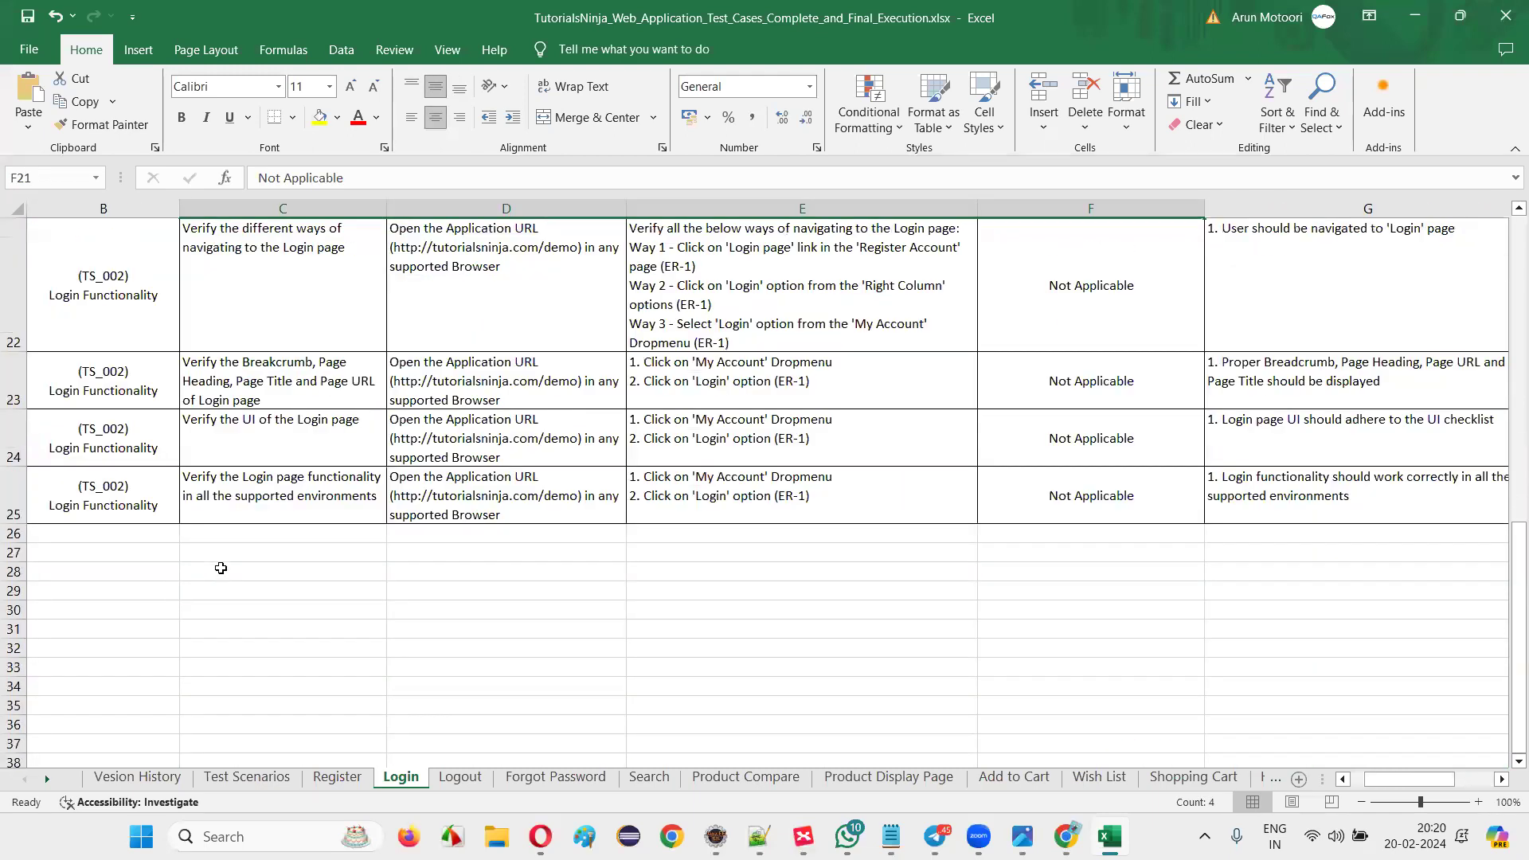
{"action": "left_click", "coordinate": [128, 515]}
{"action": "scroll", "coordinate": [17, 501], "scroll_direction": "left", "scroll_amount": 1}
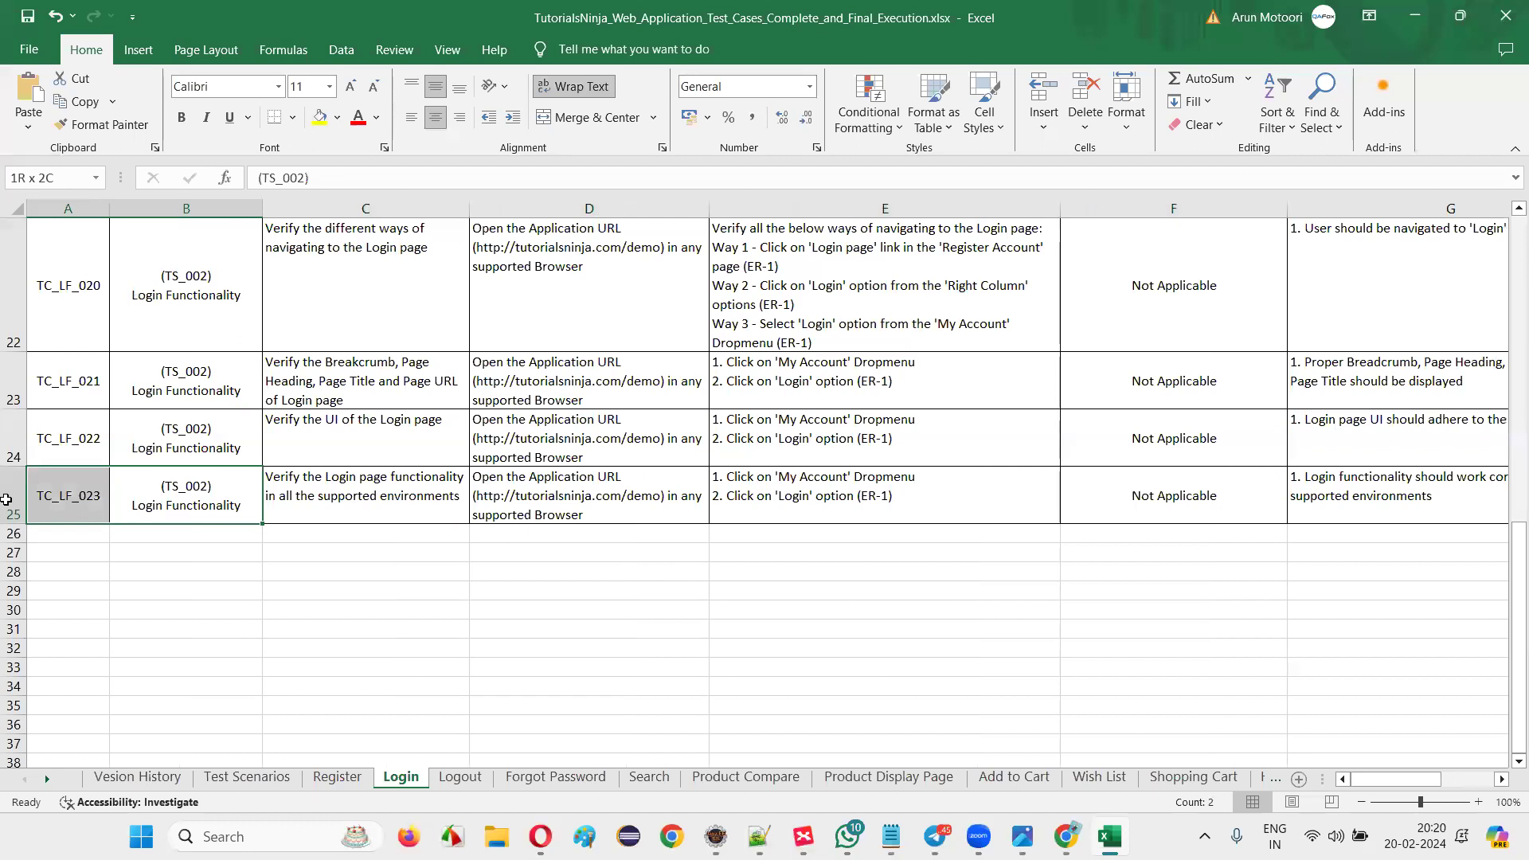
{"action": "left_click", "coordinate": [71, 494]}
Check the Logout sheet's row 6 test data and the failed test's defect comment.
{"action": "left_click", "coordinate": [462, 776]}
{"action": "scroll", "coordinate": [876, 478], "scroll_direction": "down", "scroll_amount": 2}
{"action": "scroll", "coordinate": [875, 477], "scroll_direction": "up", "scroll_amount": 2}
{"action": "left_click", "coordinate": [1179, 410]}
{"action": "left_click_drag", "start_coordinate": [1470, 416], "coordinate": [1137, 499]}
{"action": "left_click", "coordinate": [1102, 414]}
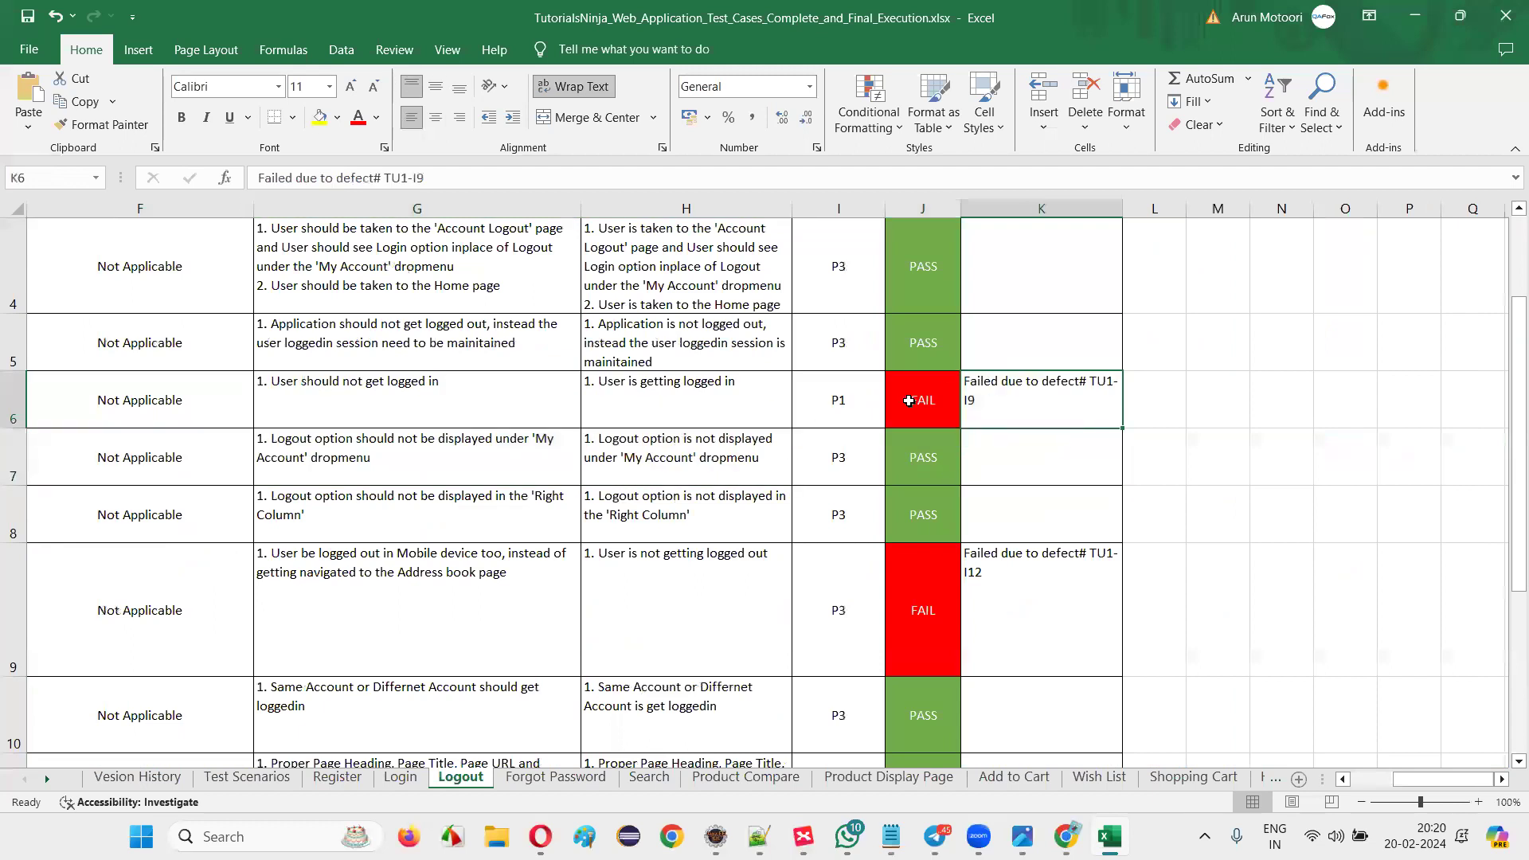
{"action": "scroll", "coordinate": [963, 509], "scroll_direction": "down", "scroll_amount": 4}
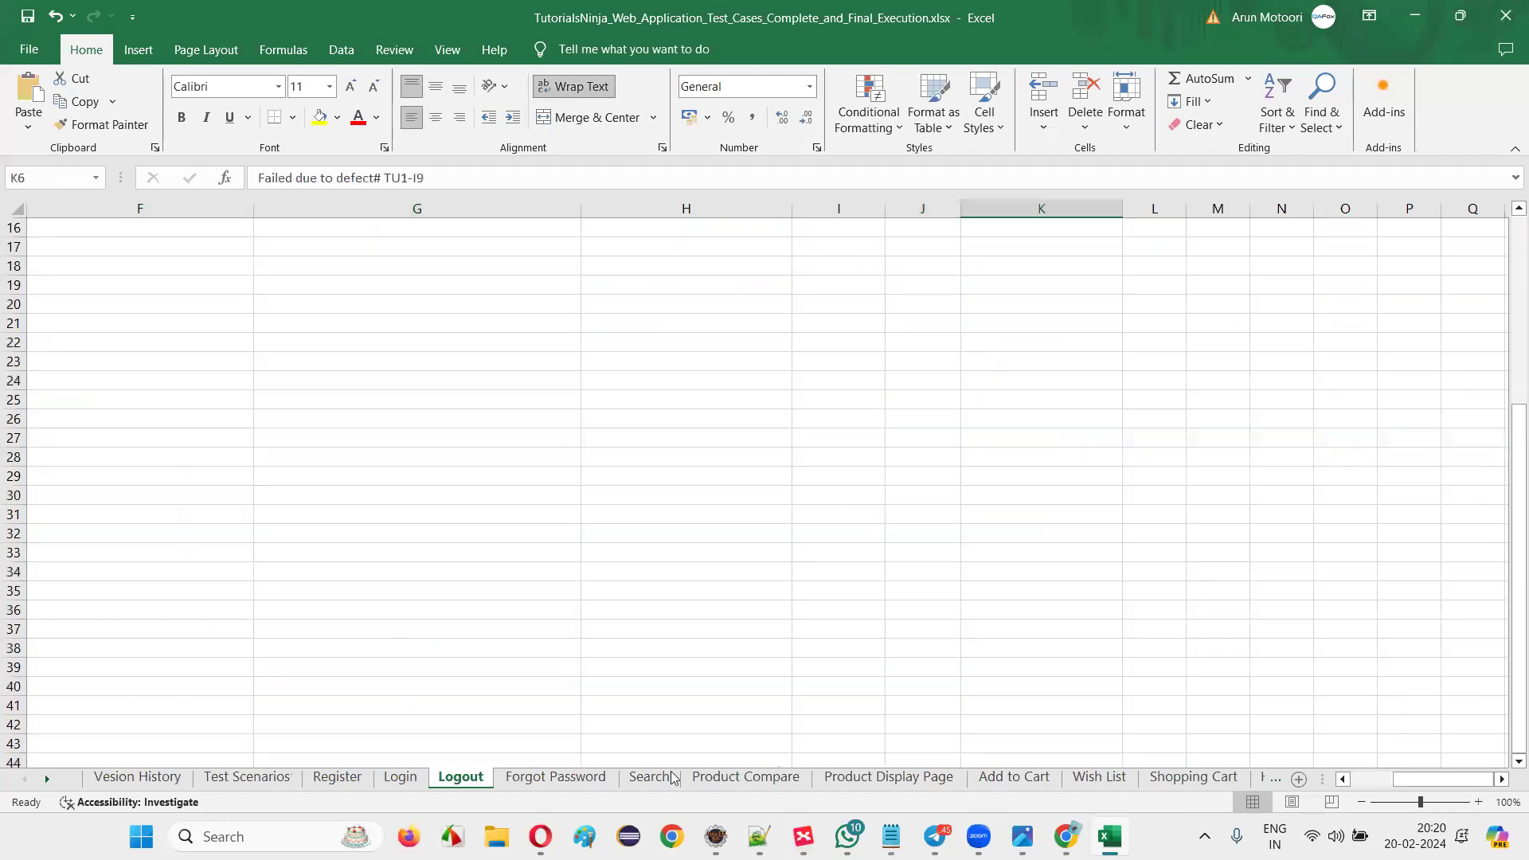
Step through the sheets from Forgot Password and Search to Checkout and My Account.
{"action": "left_click", "coordinate": [581, 784]}
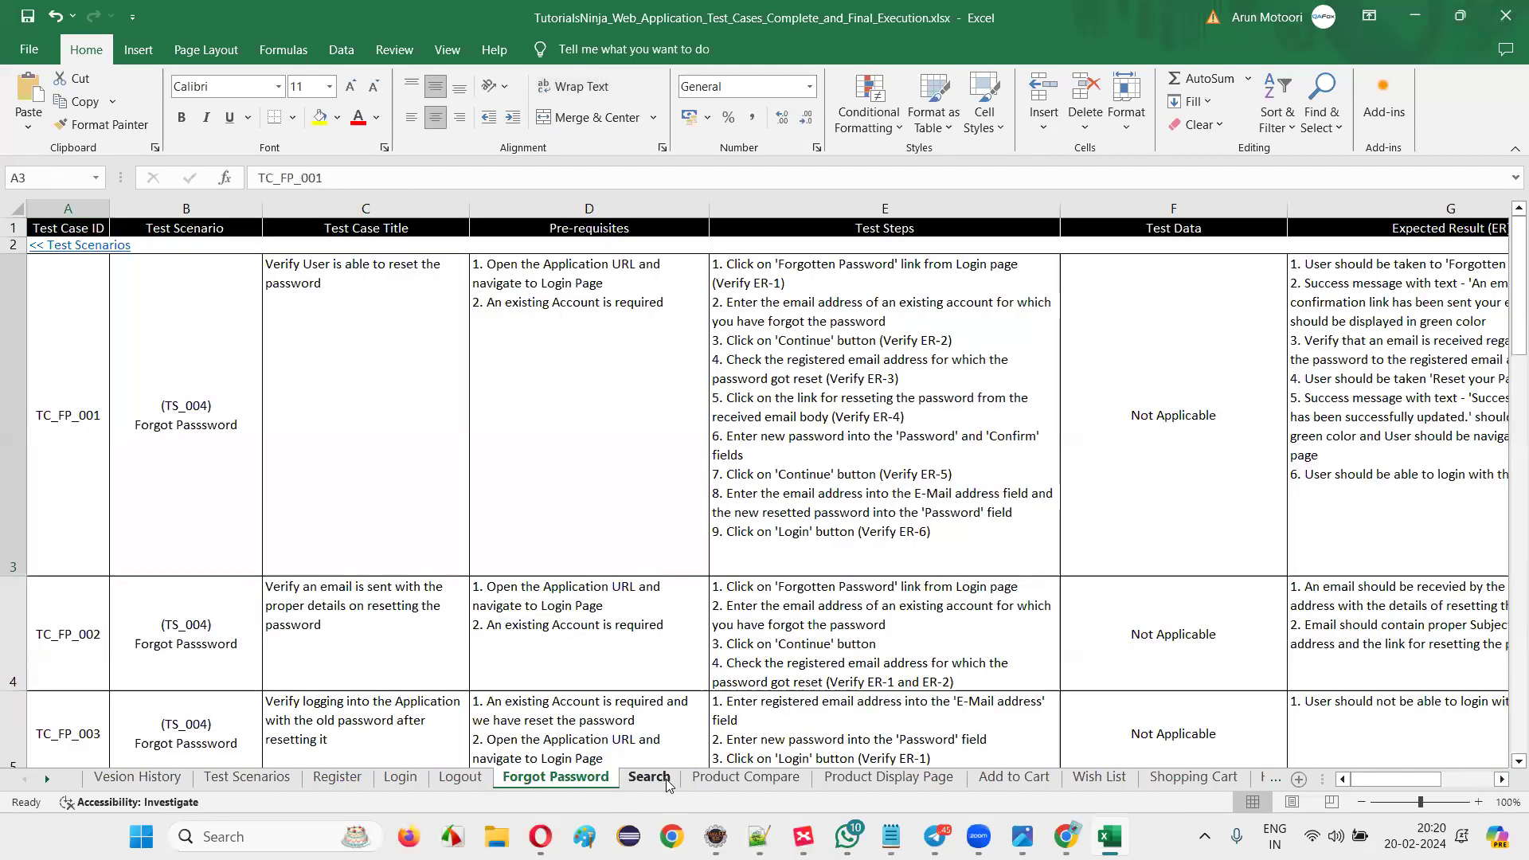
{"action": "left_click", "coordinate": [745, 777]}
{"action": "left_click", "coordinate": [601, 780]}
{"action": "left_click", "coordinate": [643, 781]}
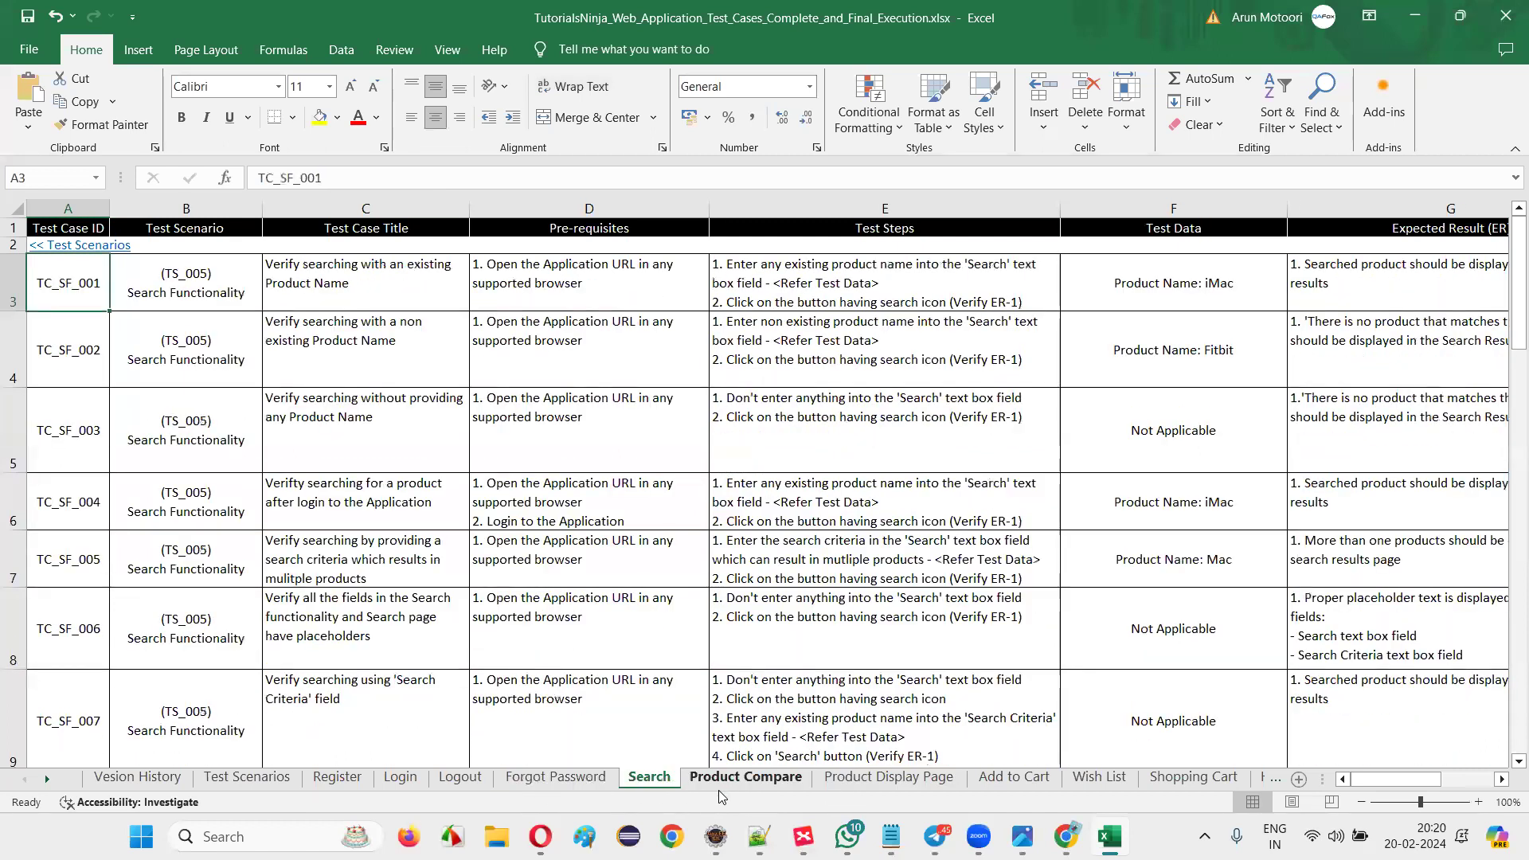
{"action": "left_click", "coordinate": [734, 784]}
{"action": "left_click", "coordinate": [882, 784]}
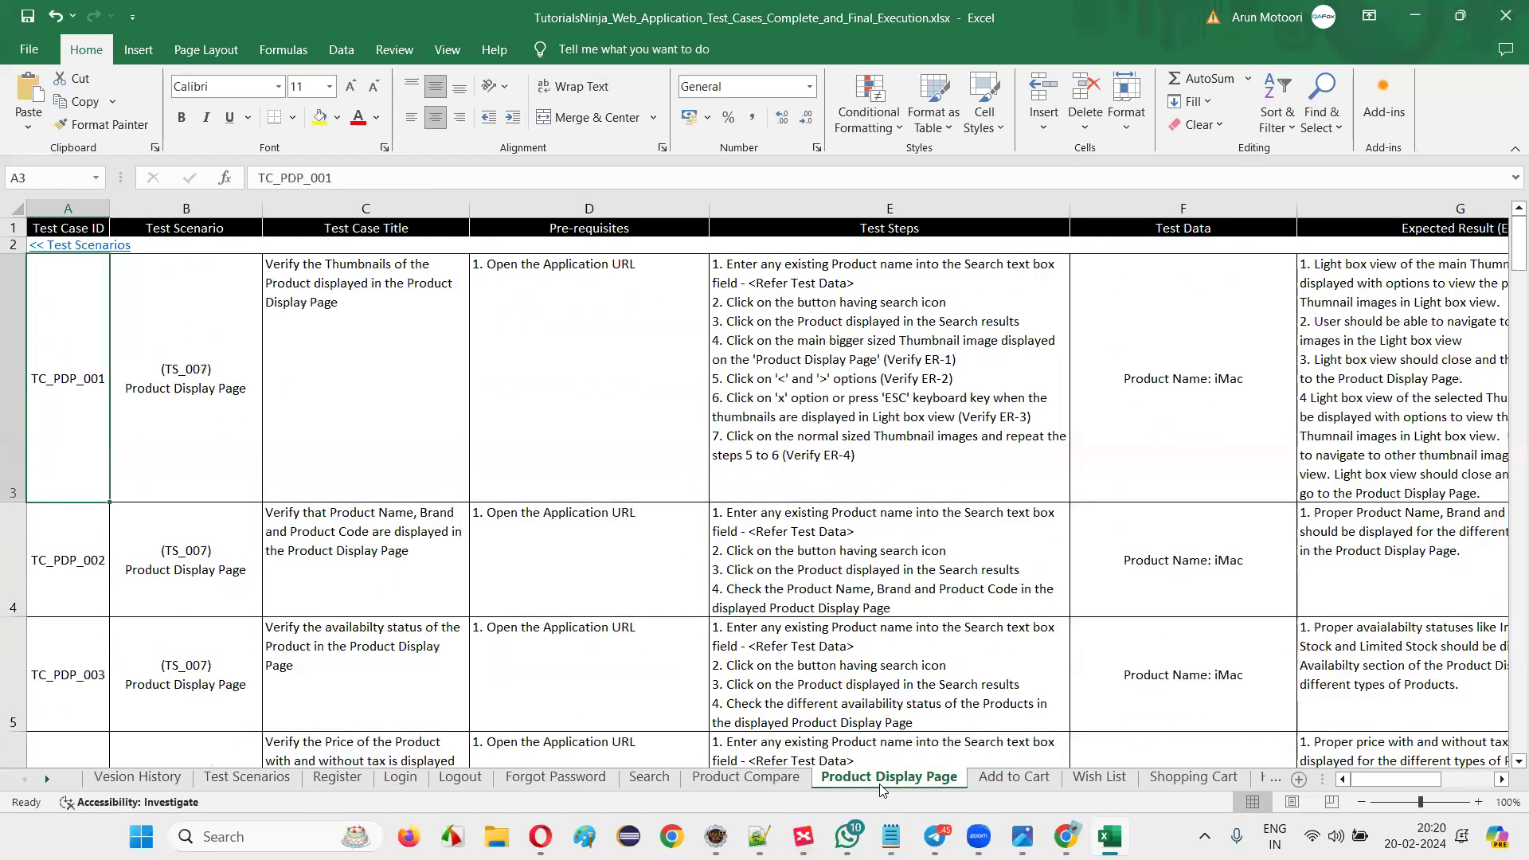
{"action": "left_click", "coordinate": [1014, 780]}
{"action": "left_click", "coordinate": [1099, 780]}
{"action": "left_click", "coordinate": [1184, 784]}
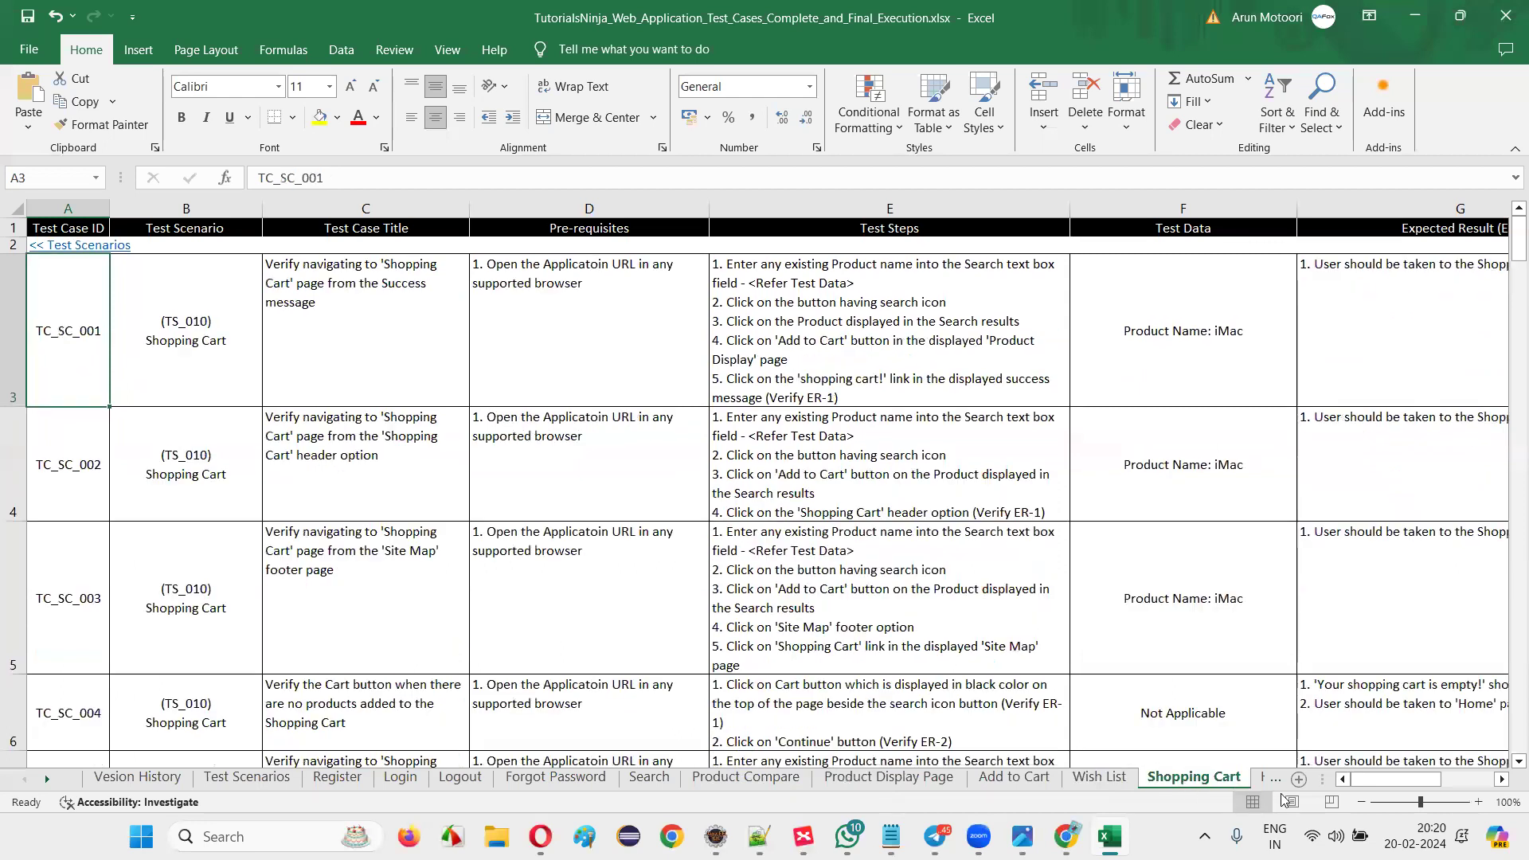
{"action": "left_click", "coordinate": [1232, 782]}
{"action": "left_click", "coordinate": [1235, 782]}
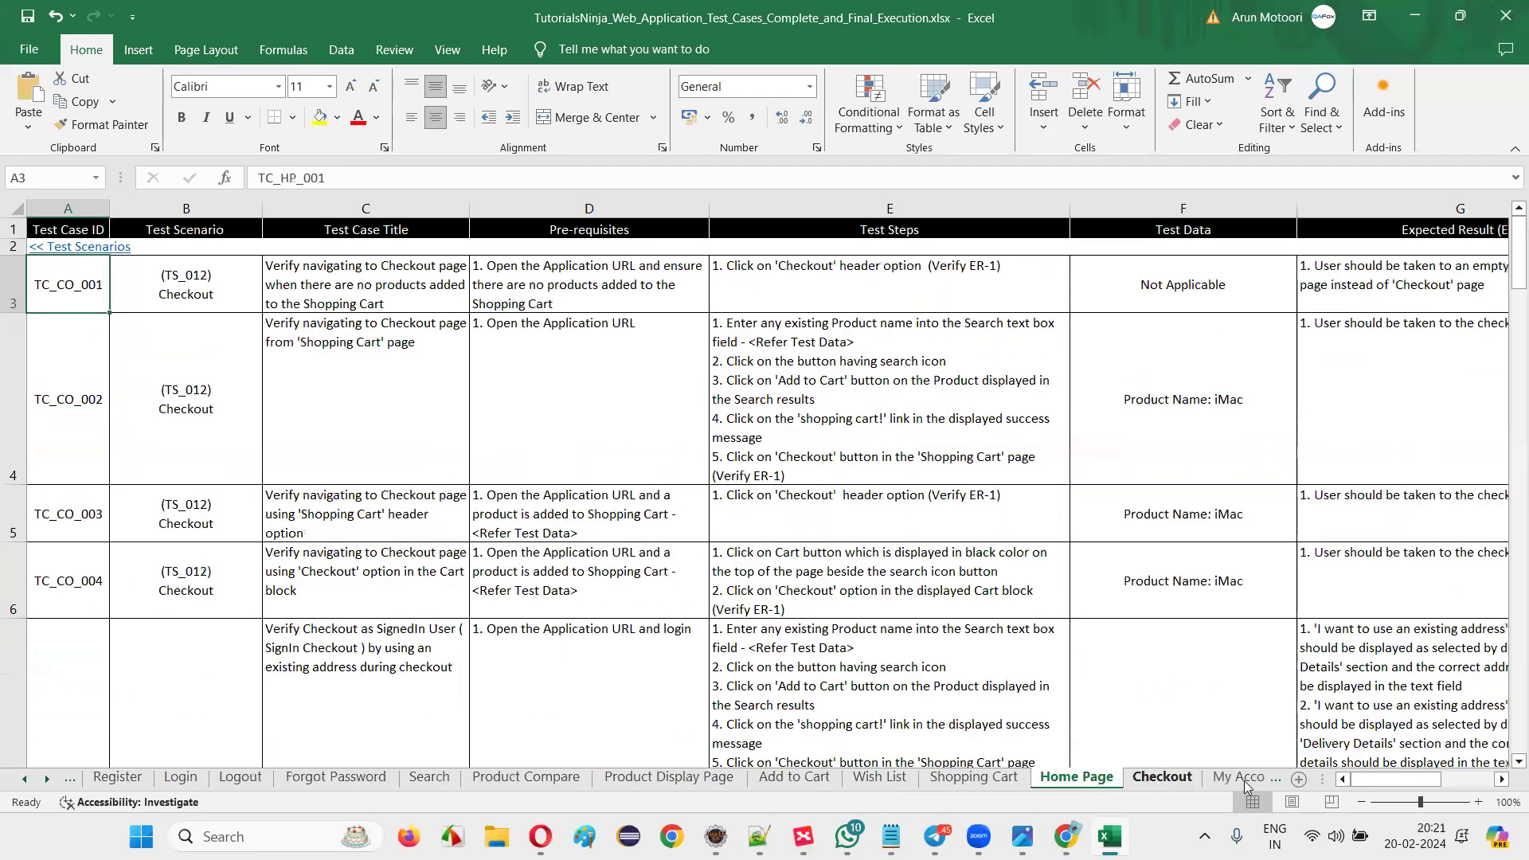
{"action": "left_click", "coordinate": [1236, 783]}
Review the sheets from My Account Information through Reward Points, Returns and Transactions.
{"action": "left_click", "coordinate": [1238, 783]}
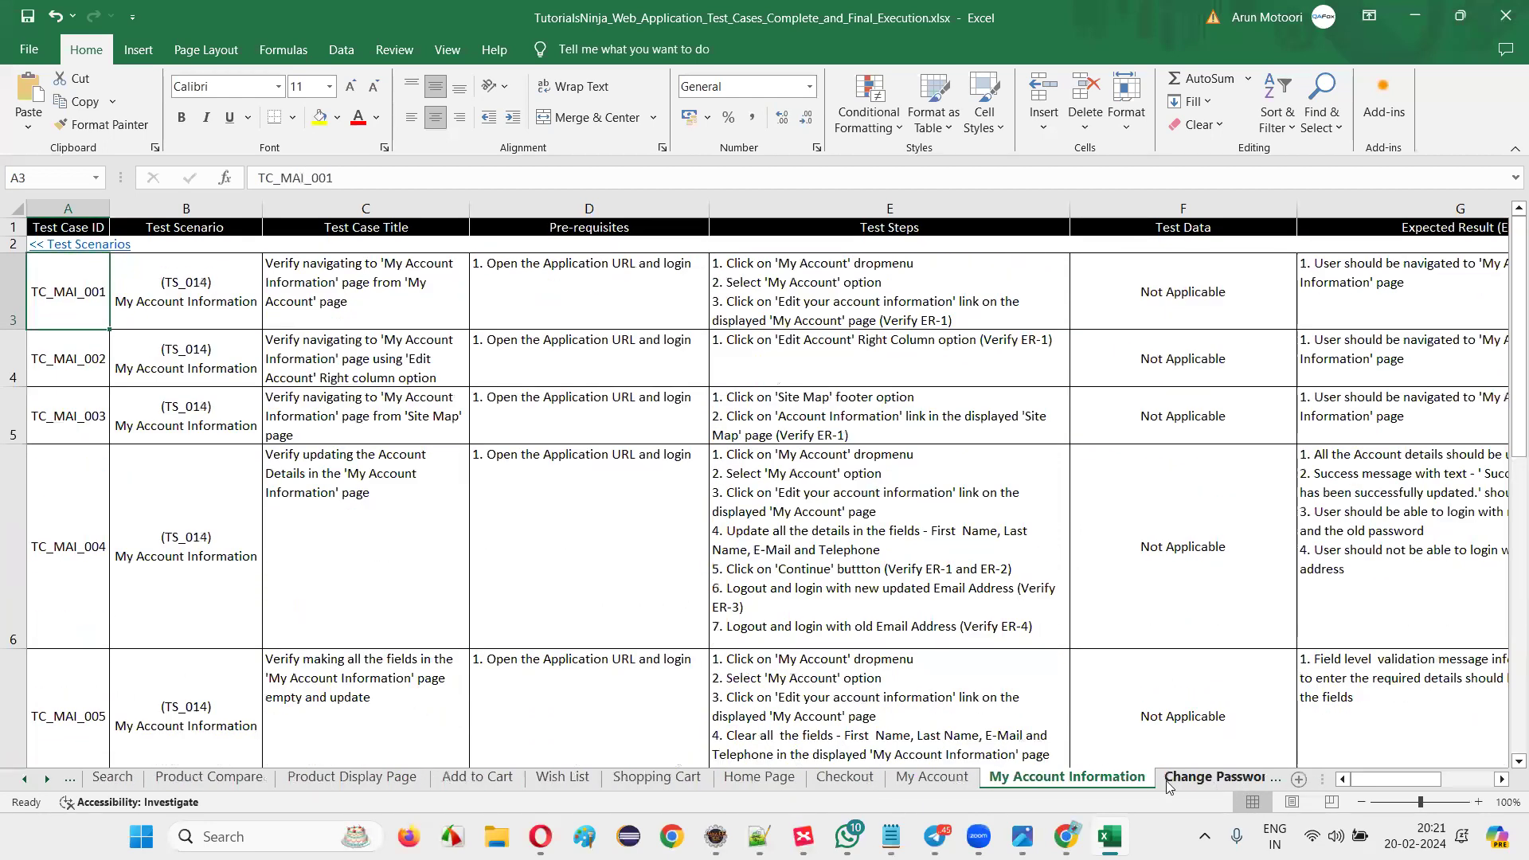
{"action": "left_click", "coordinate": [1194, 784]}
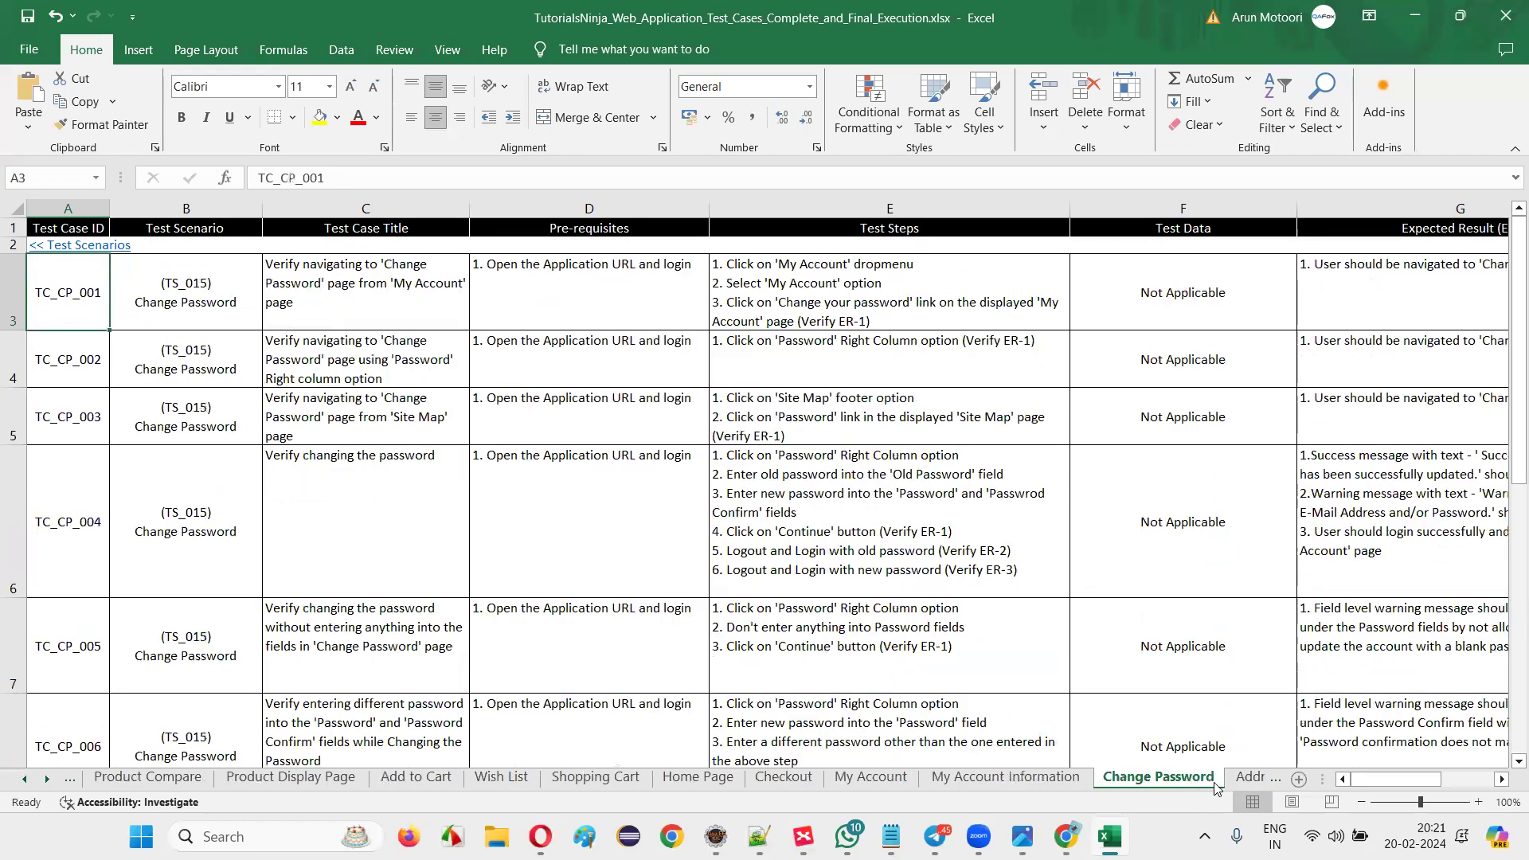
{"action": "left_click", "coordinate": [1188, 784]}
{"action": "left_click", "coordinate": [1216, 784]}
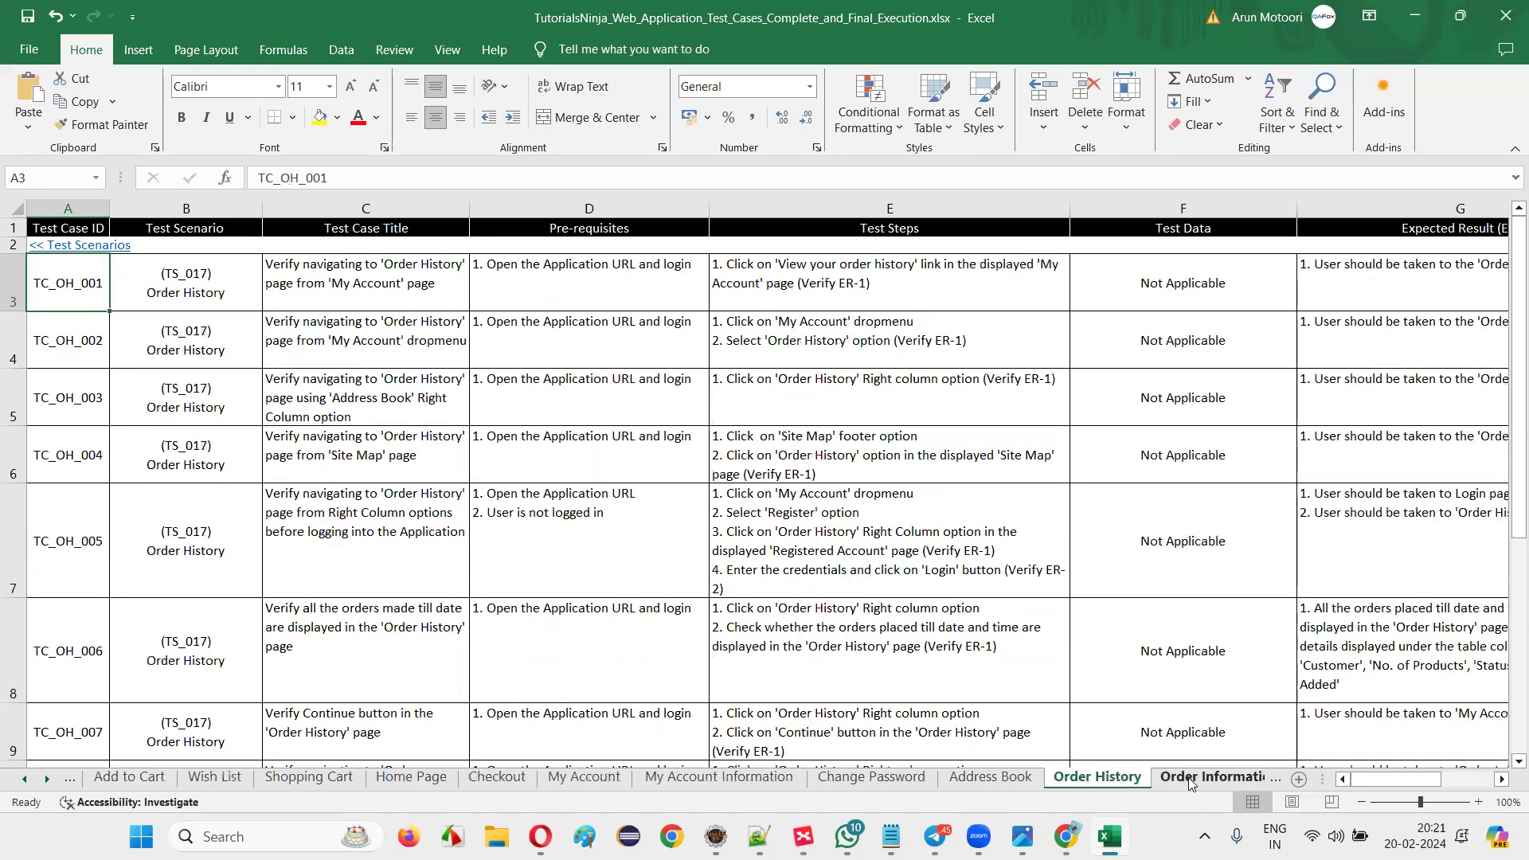
{"action": "left_click", "coordinate": [1223, 785]}
{"action": "left_click", "coordinate": [1227, 787]}
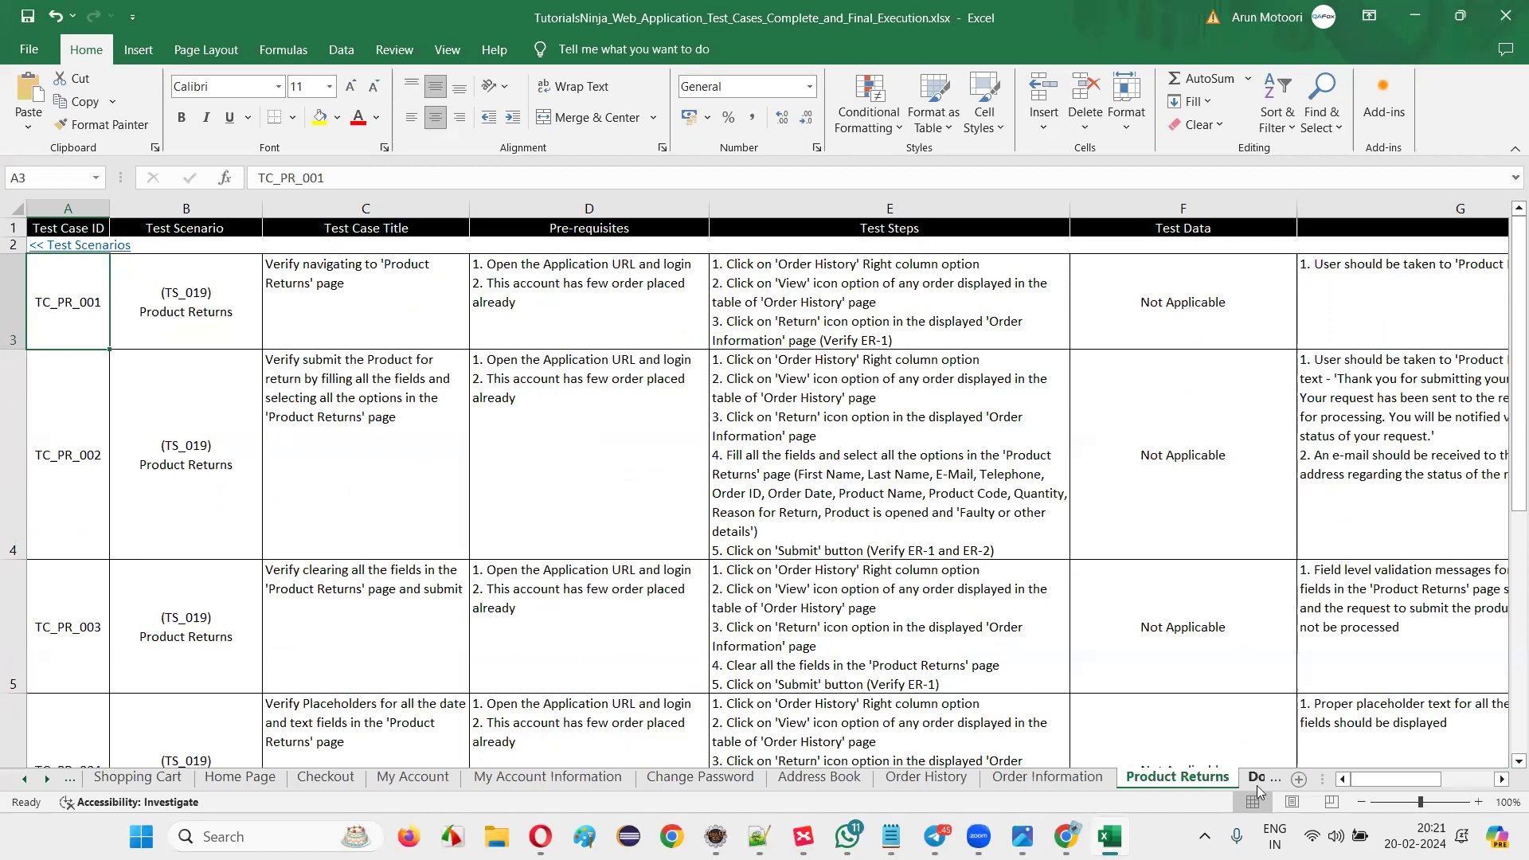
{"action": "left_click", "coordinate": [1237, 782]}
{"action": "left_click", "coordinate": [1237, 782]}
{"action": "left_click", "coordinate": [1244, 784]}
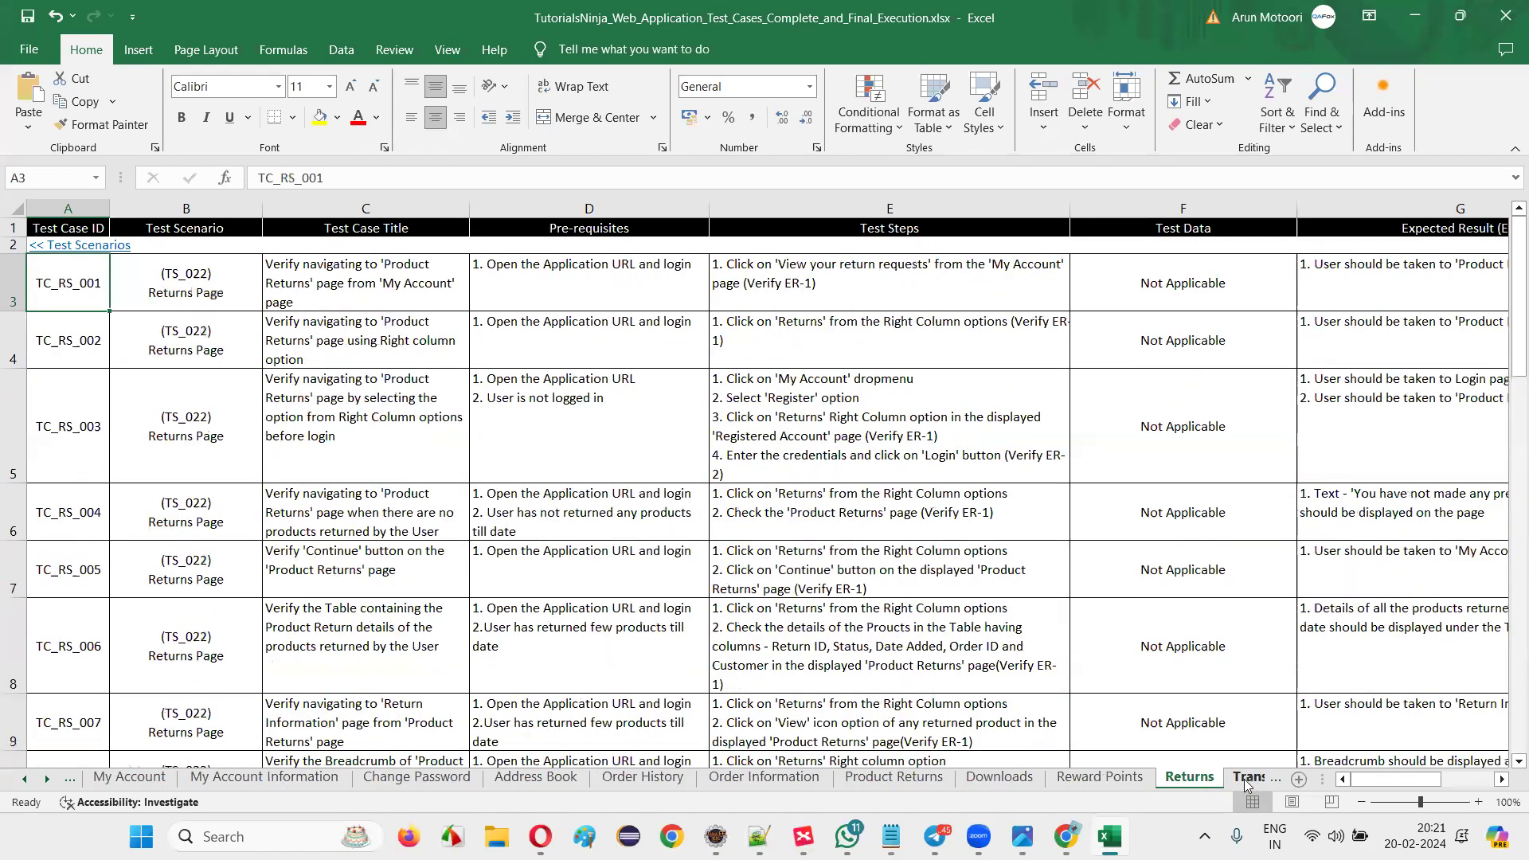
{"action": "left_click", "coordinate": [1253, 783]}
Review the sheets from Recurring Payments through Header Menu Footer Options to Currencies.
{"action": "left_click", "coordinate": [1230, 784]}
{"action": "left_click", "coordinate": [1210, 785]}
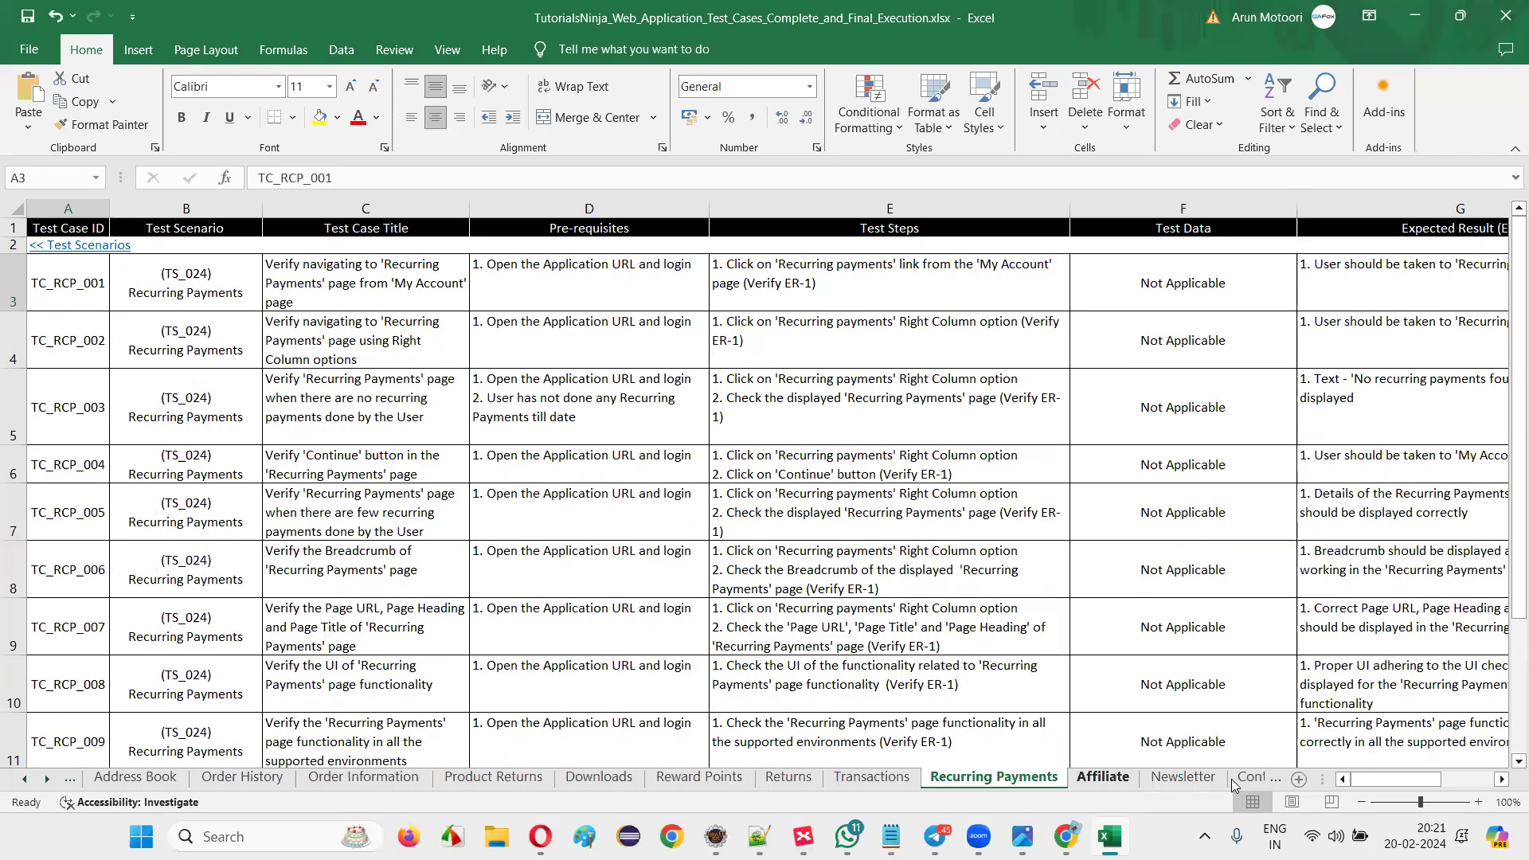
{"action": "left_click", "coordinate": [1206, 785]}
{"action": "left_click", "coordinate": [1226, 784]}
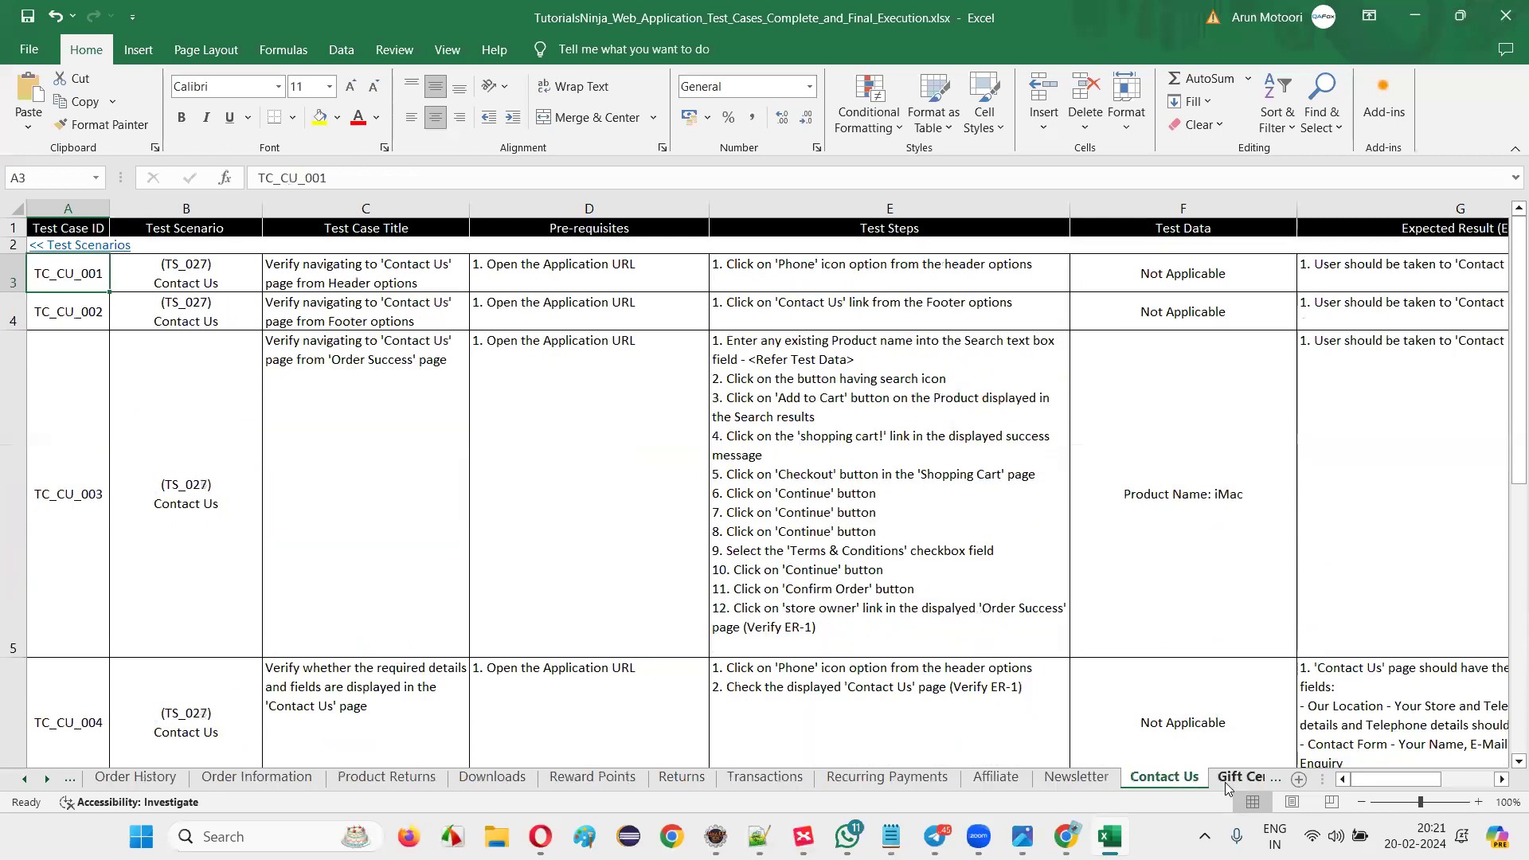
{"action": "left_click", "coordinate": [1230, 784]}
{"action": "left_click", "coordinate": [1230, 784]}
{"action": "left_click", "coordinate": [1345, 784]}
{"action": "left_click", "coordinate": [1282, 784]}
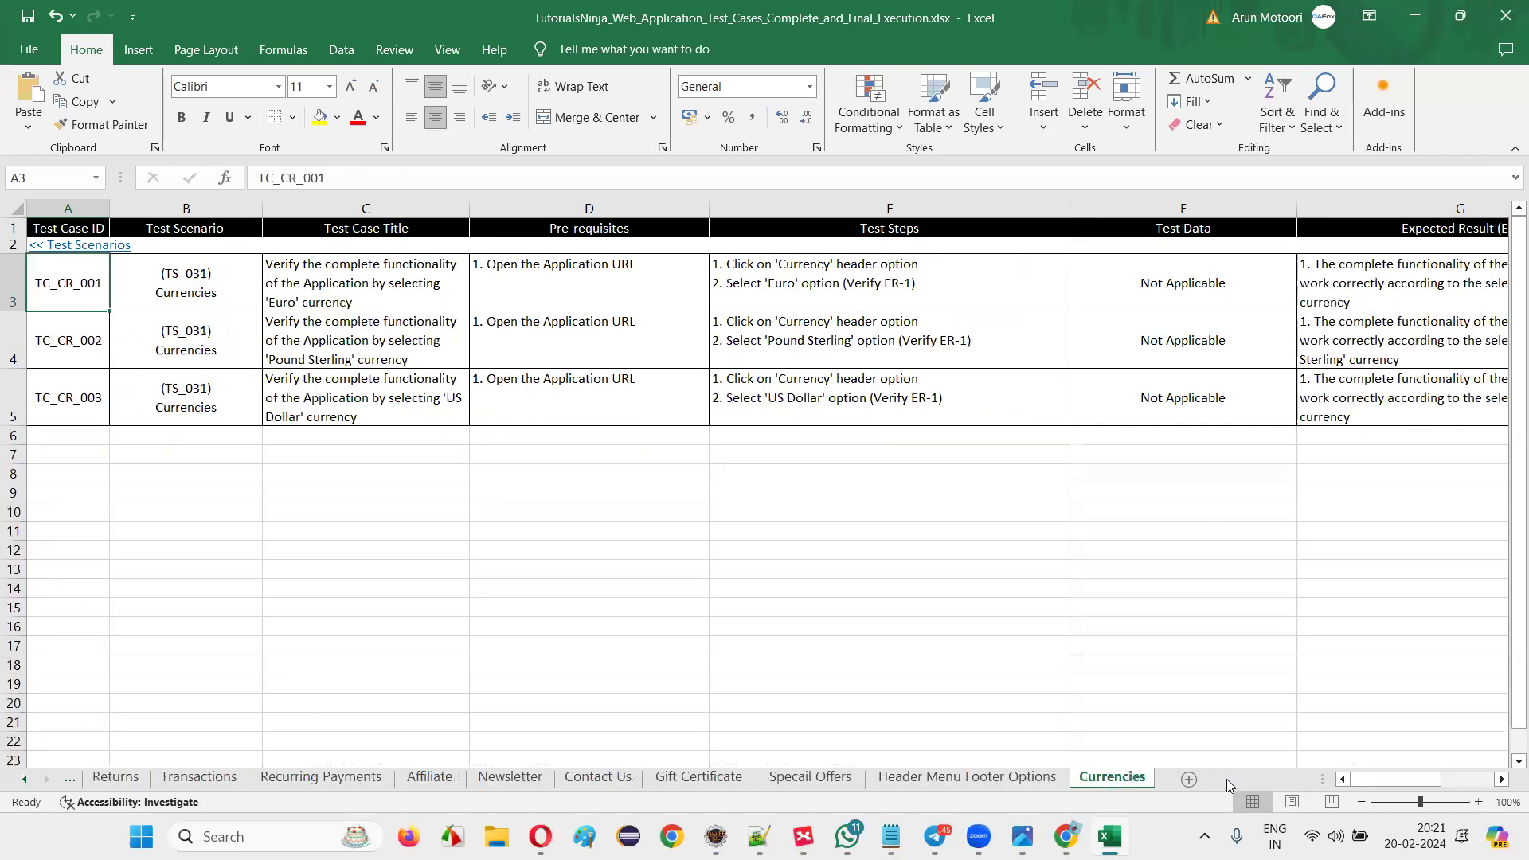
Select the three Currencies test cases in A1:E5 and scroll the tab strip back to the first sheet.
{"action": "left_click_drag", "start_coordinate": [842, 394], "coordinate": [67, 229]}
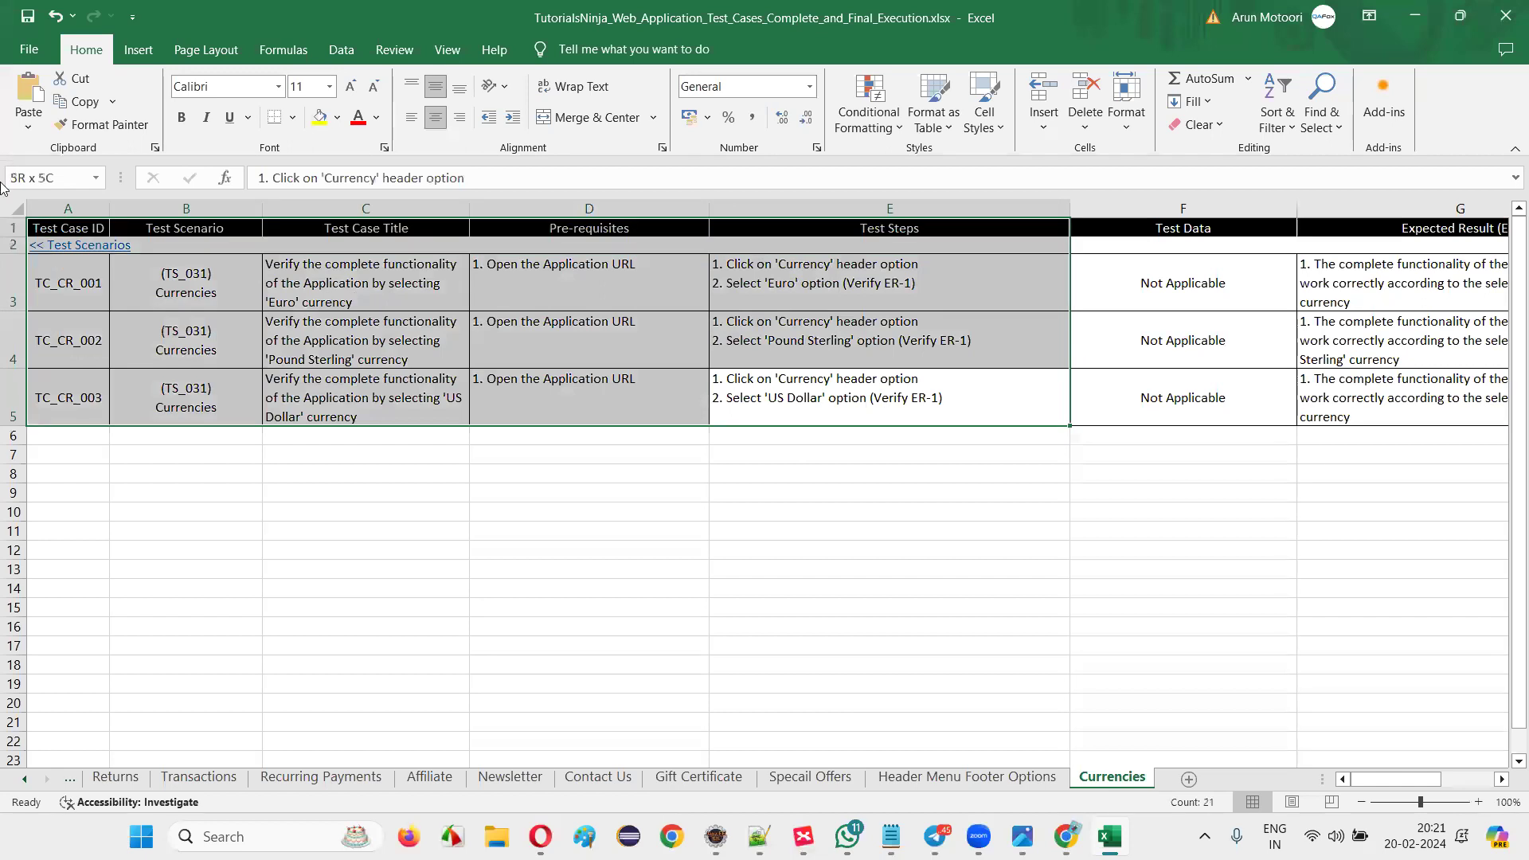
{"action": "left_click", "coordinate": [24, 780]}
{"action": "left_click_drag", "start_coordinate": [23, 784], "coordinate": [24, 784]}
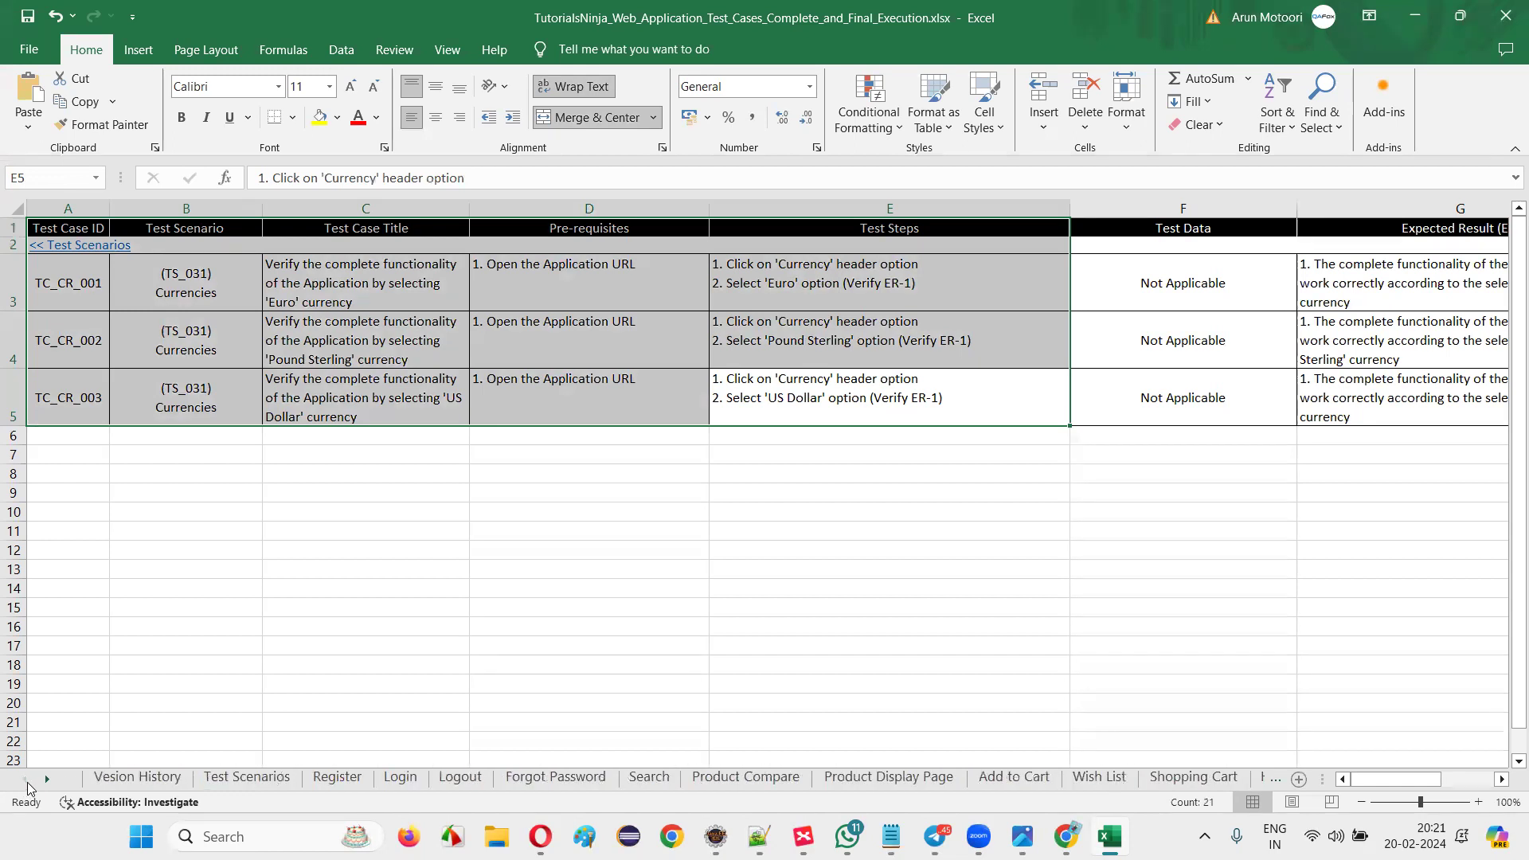
Open the Version History sheet and inspect its table.
{"action": "left_click", "coordinate": [99, 778]}
{"action": "left_click", "coordinate": [621, 536]}
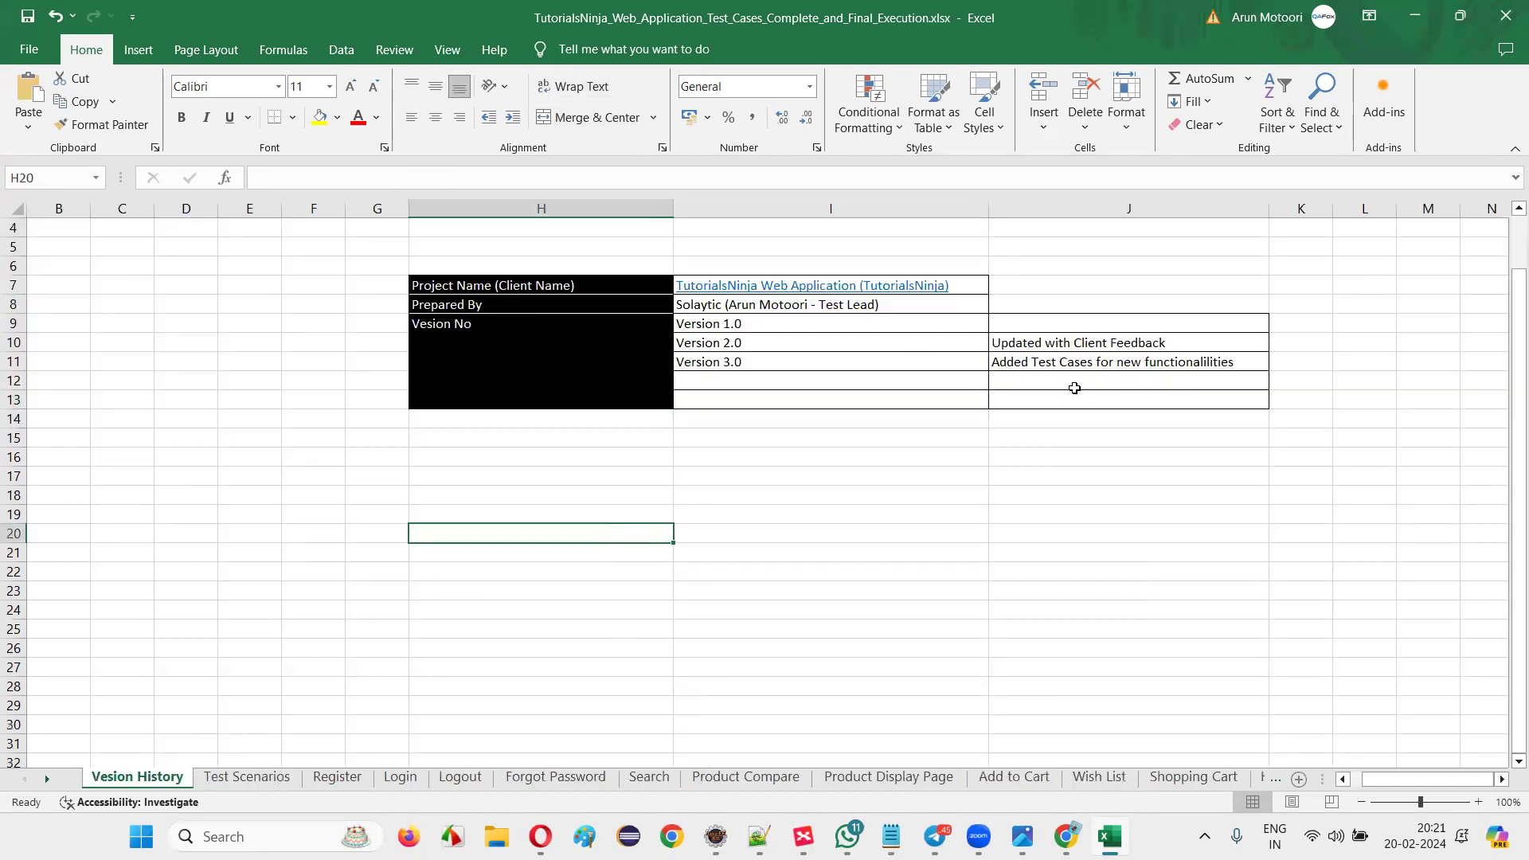
{"action": "left_click_drag", "start_coordinate": [1090, 401], "coordinate": [1074, 385]}
{"action": "mouse_move", "coordinate": [356, 245]}
{"action": "left_mouse_down"}
{"action": "mouse_move", "coordinate": [374, 279]}
{"action": "mouse_move", "coordinate": [446, 282]}
{"action": "left_mouse_up"}
{"action": "left_click", "coordinate": [796, 541]}
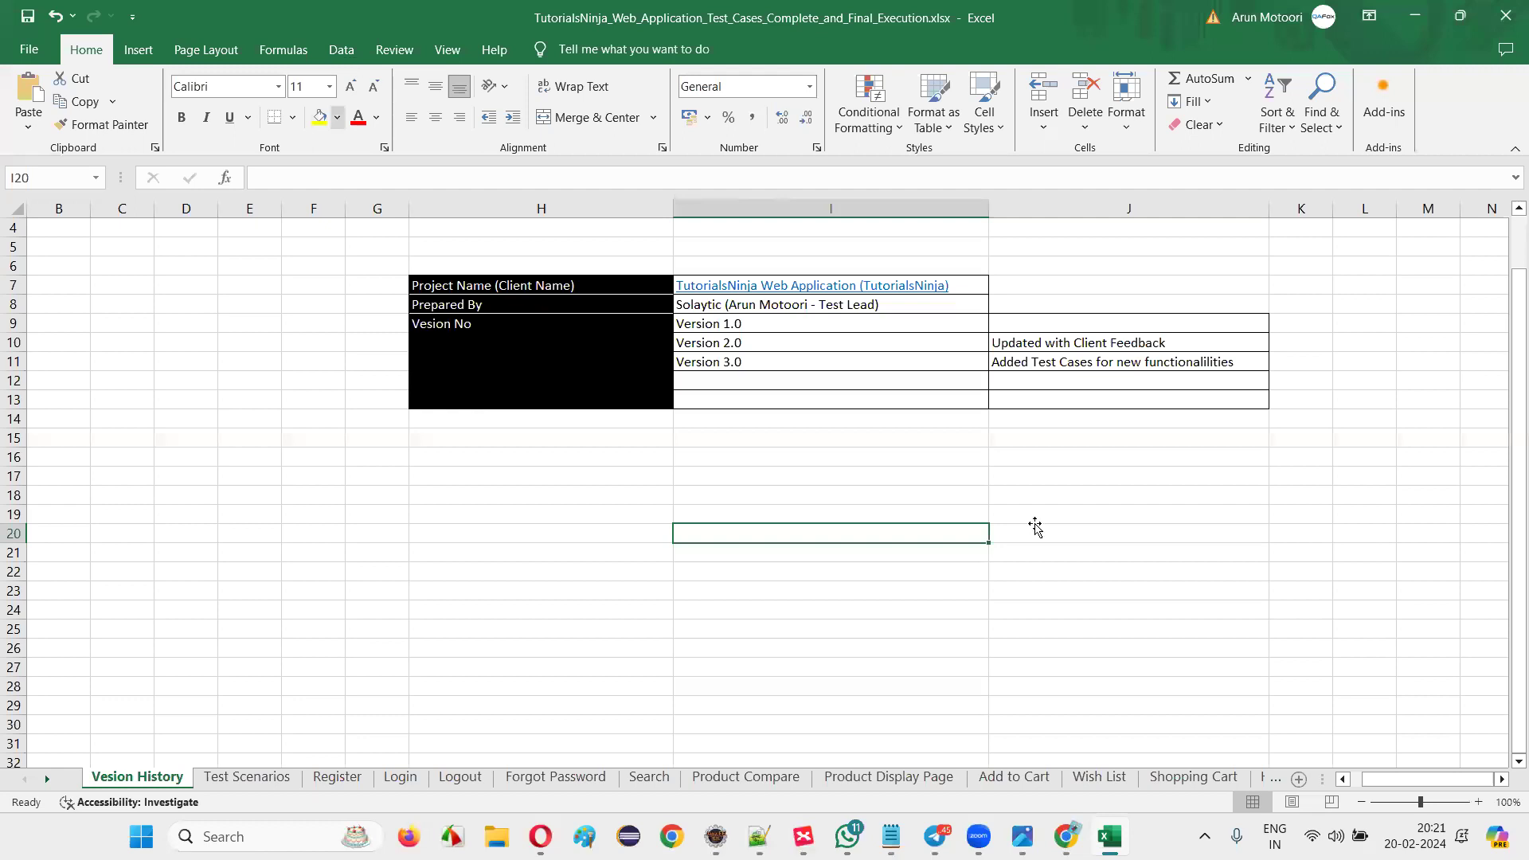
Select the version history table H7:J13, then close the workbook saving changes.
{"action": "left_click", "coordinate": [1030, 517]}
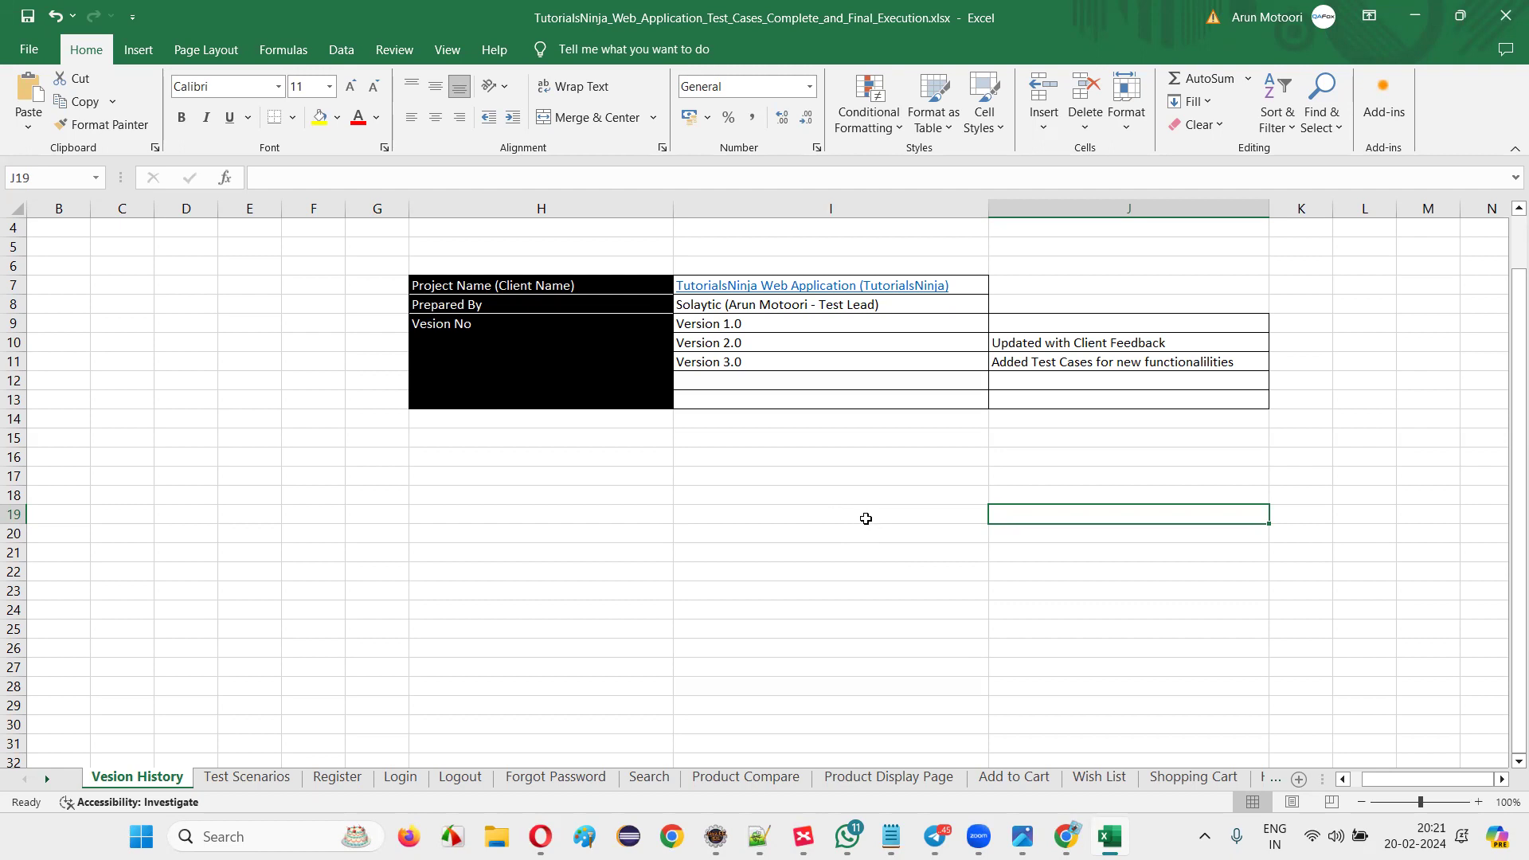
{"action": "left_click_drag", "start_coordinate": [589, 284], "coordinate": [1114, 382]}
{"action": "left_click", "coordinate": [1179, 494]}
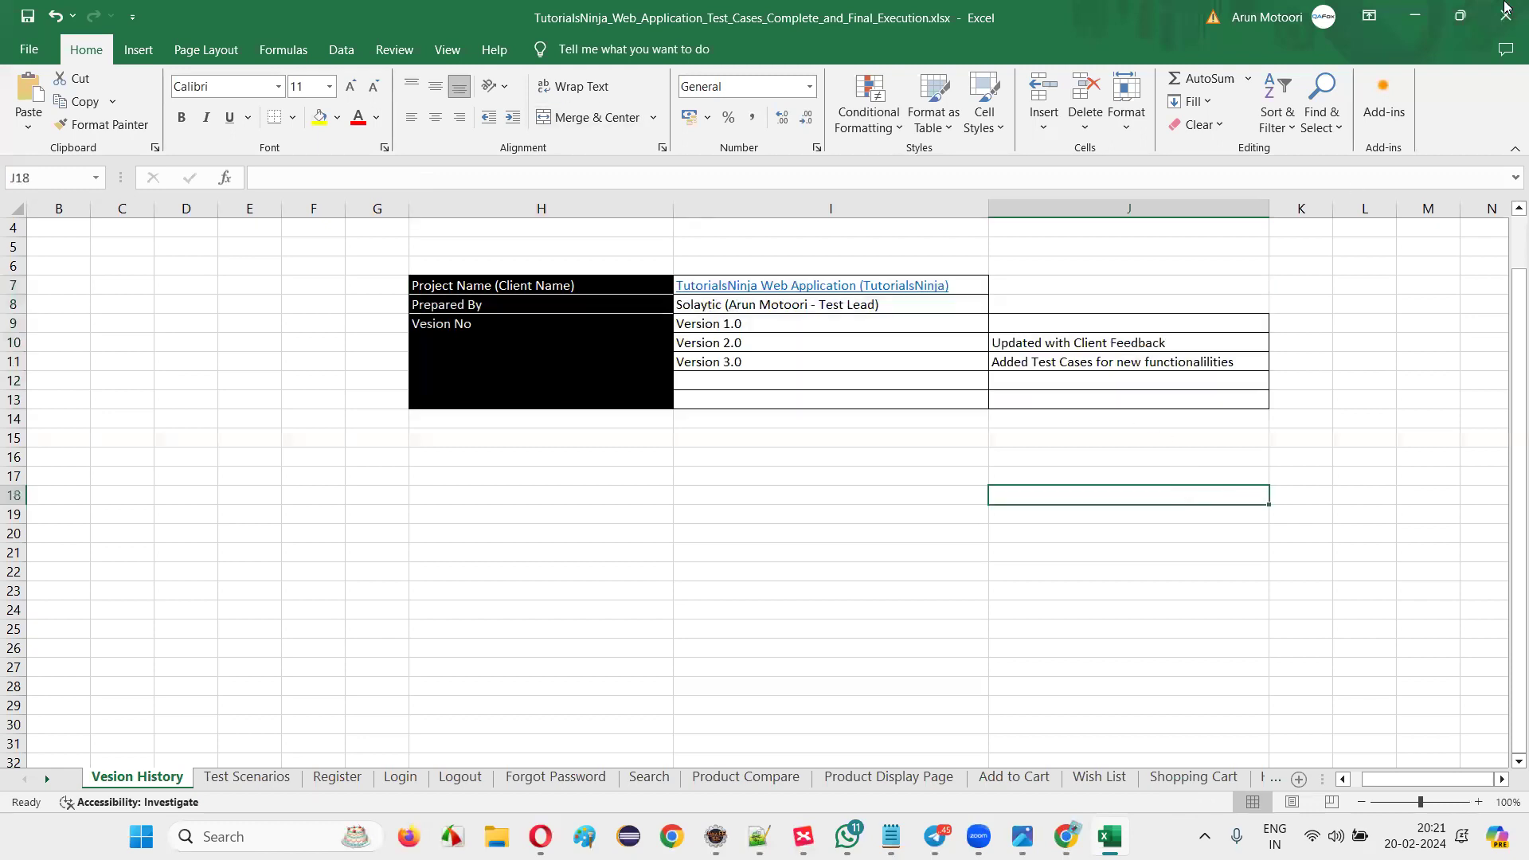
{"action": "left_click", "coordinate": [1505, 17]}
{"action": "left_click", "coordinate": [819, 440]}
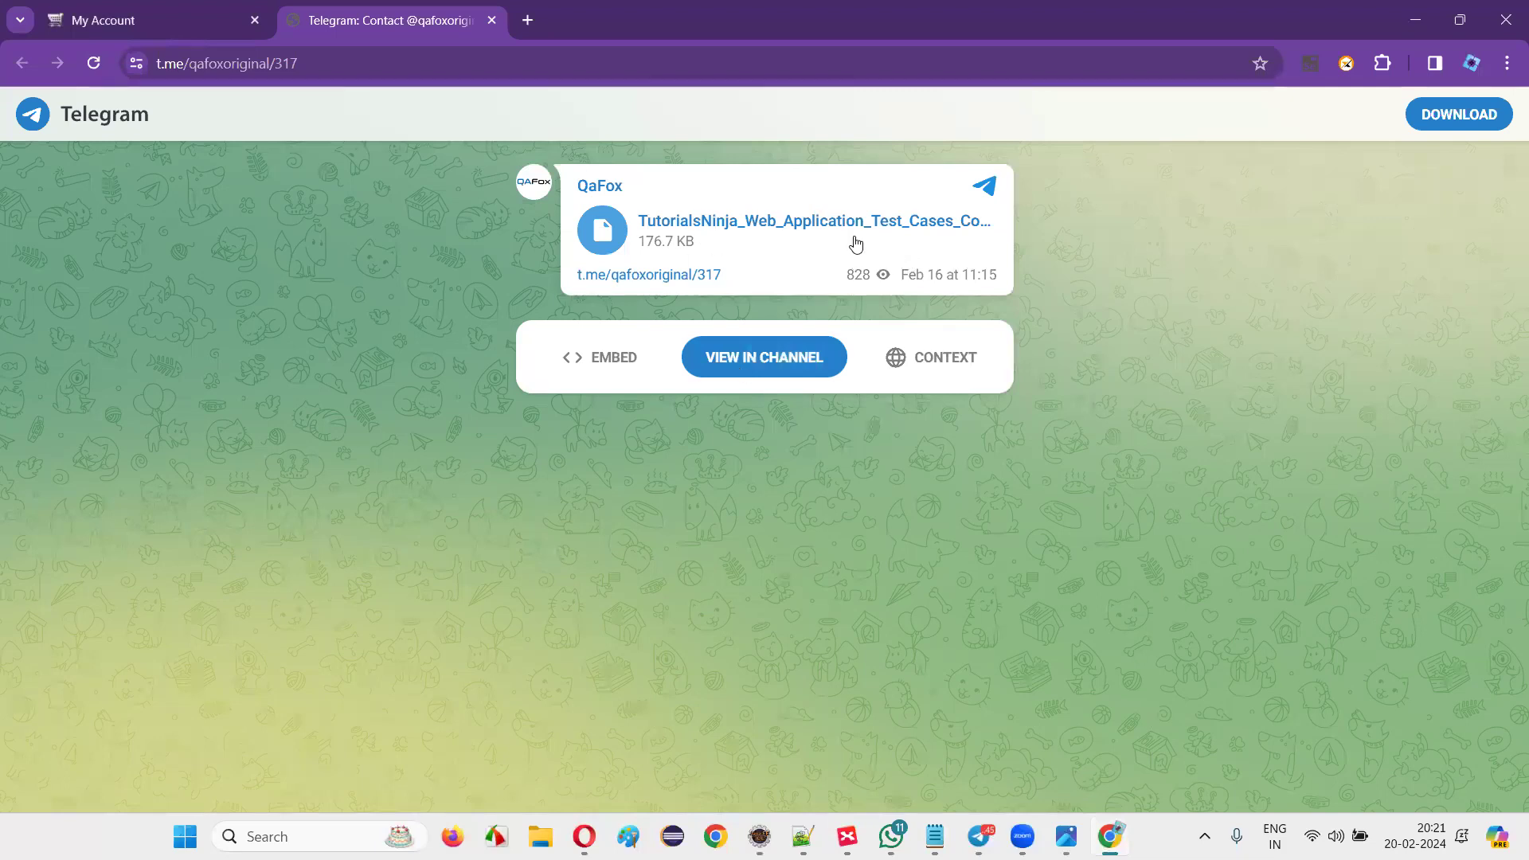
Open the shared test-case file link, close the Telegram post tab, and dismiss the My Account dropdown.
{"action": "left_click", "coordinate": [597, 231]}
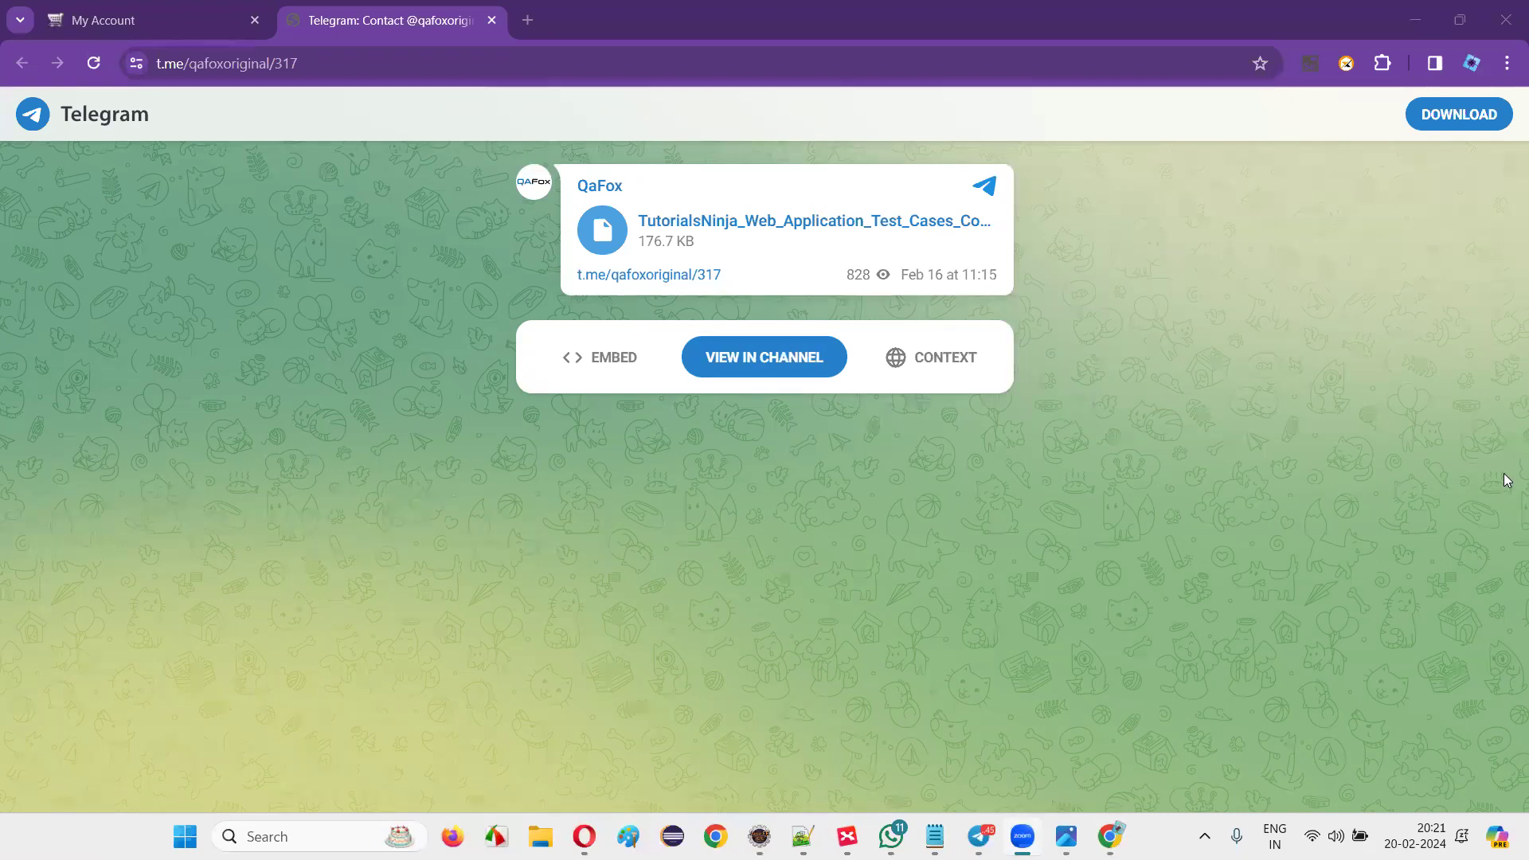
{"action": "left_click", "coordinate": [490, 20]}
{"action": "left_click", "coordinate": [163, 233]}
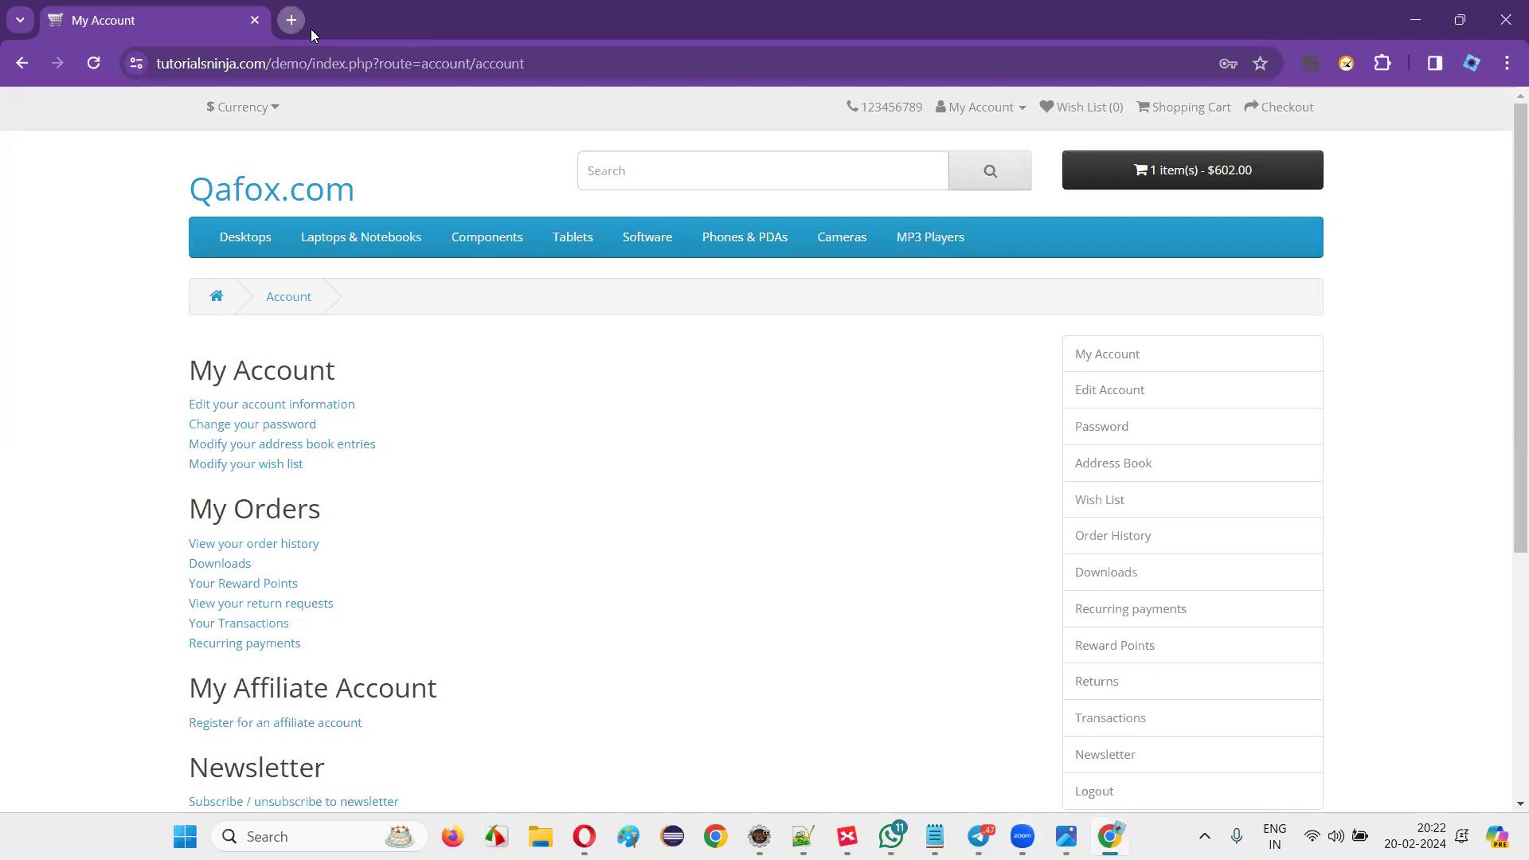
Open the QAFox YouTube playlists page in a new tab from 'you', then return to My Account.
{"action": "left_click", "coordinate": [291, 20]}
{"action": "type", "text": "you"}
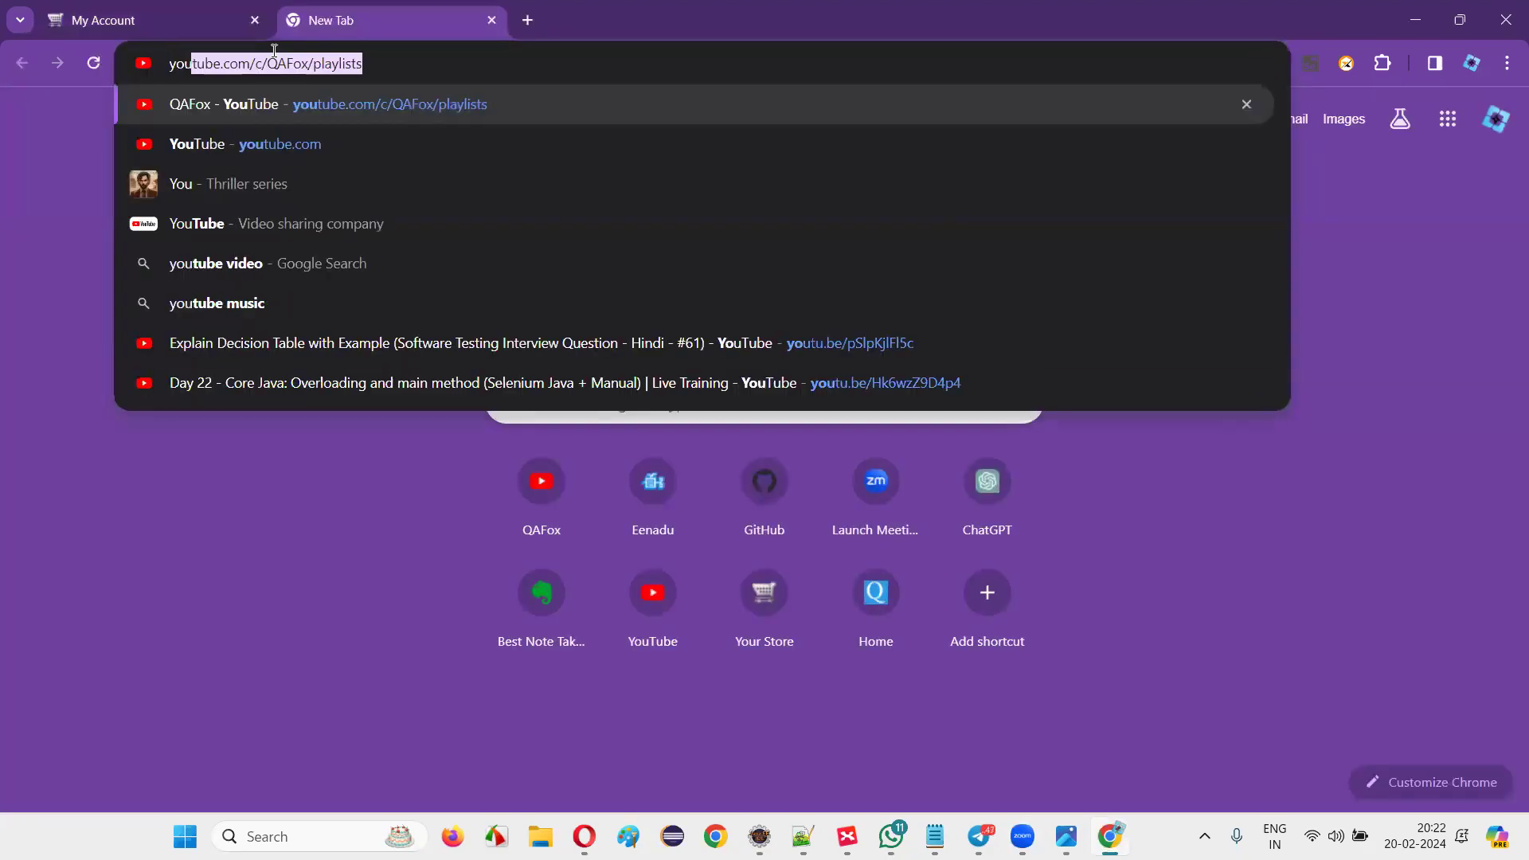
{"action": "key", "text": "Return"}
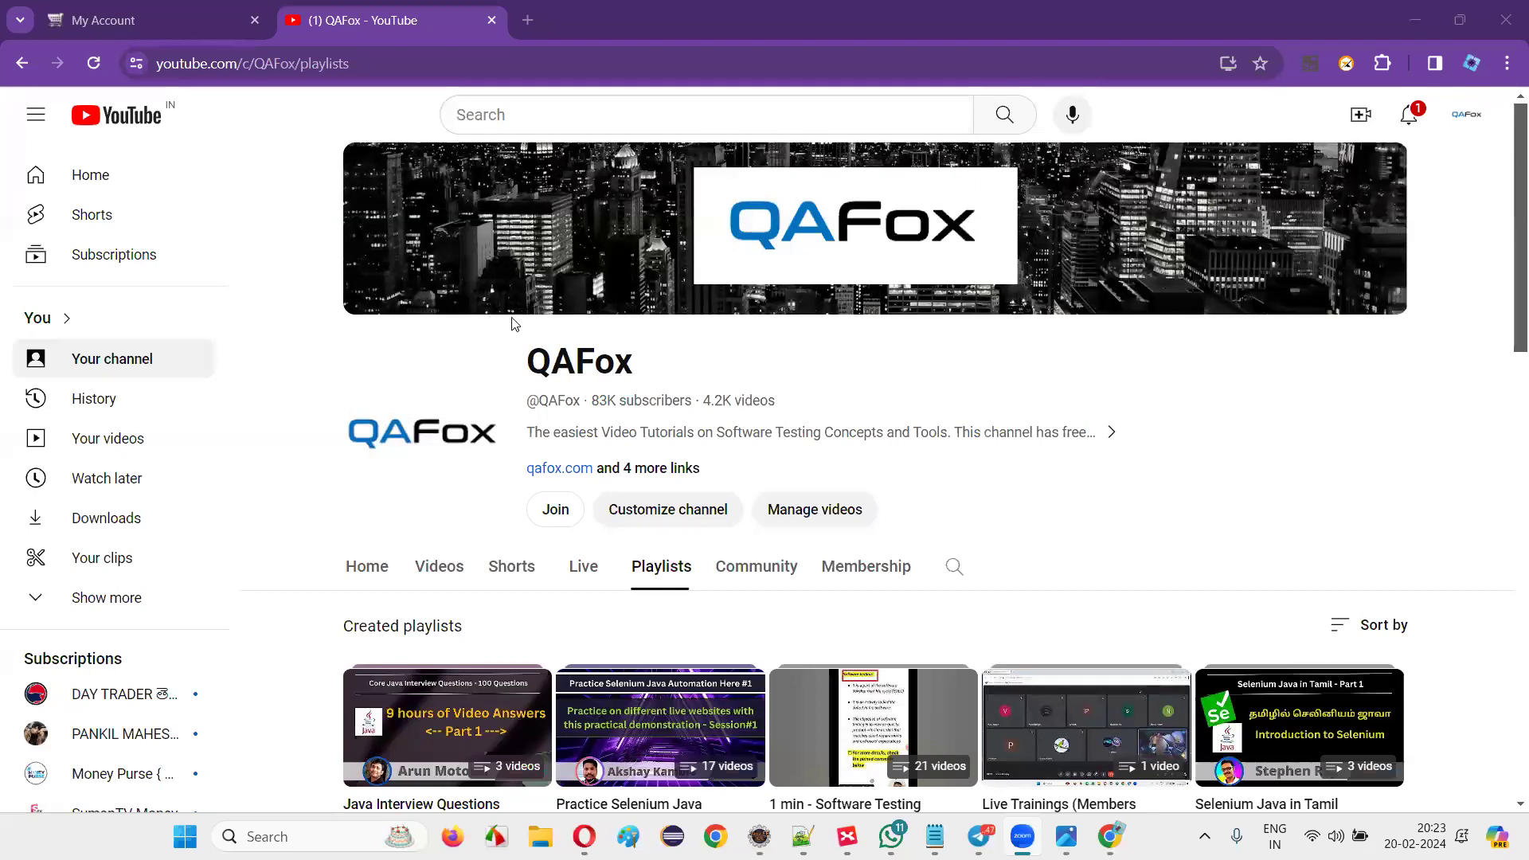
{"action": "left_click", "coordinate": [212, 28]}
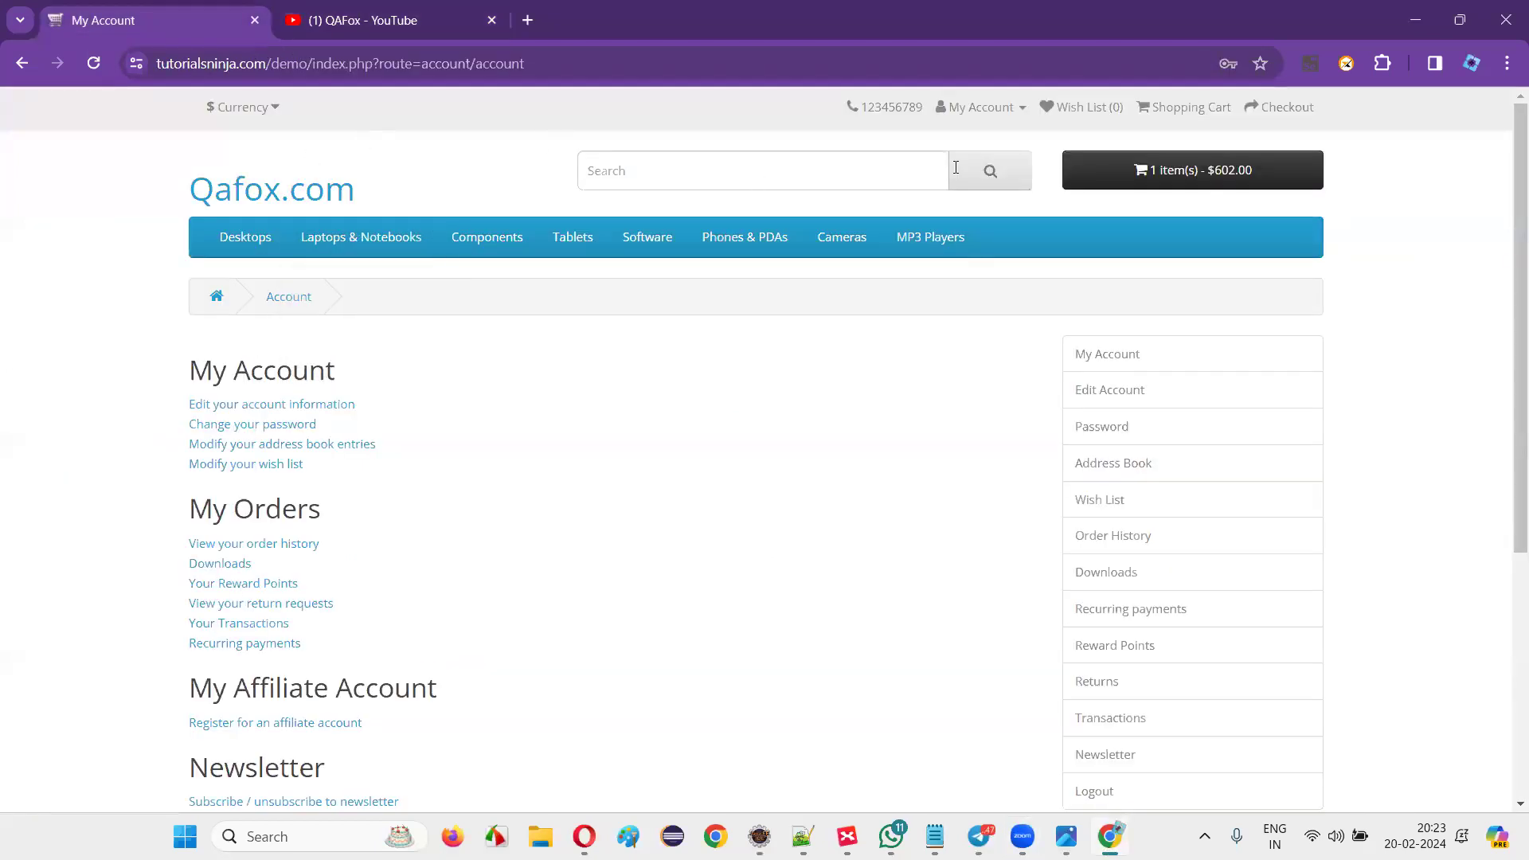
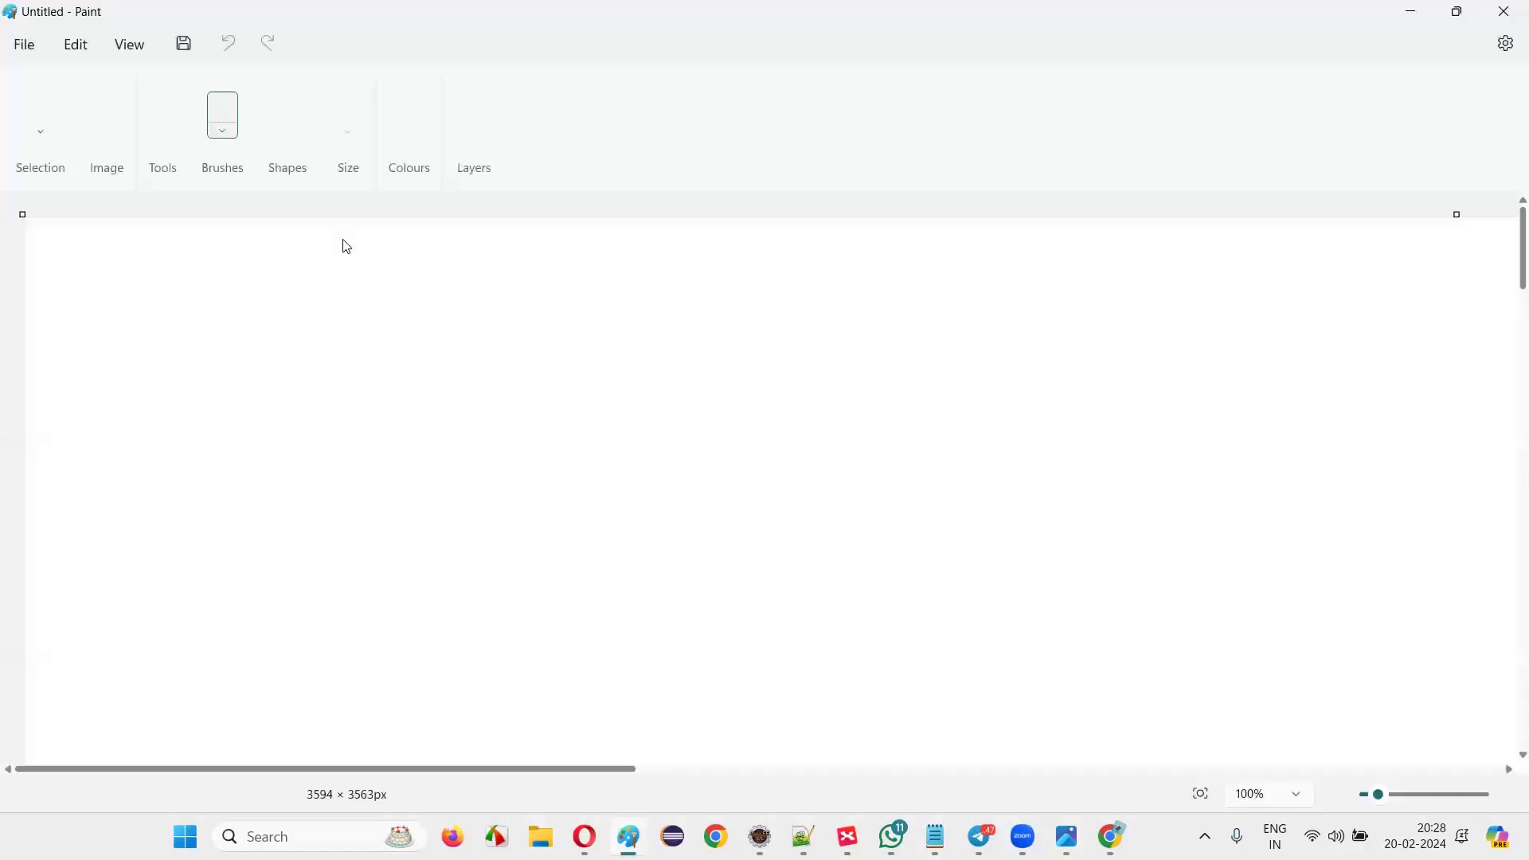
Draw a circle in the upper left with a freehand line and scribbles to its right.
{"action": "left_click", "coordinate": [509, 93]}
{"action": "left_click_drag", "start_coordinate": [276, 270], "coordinate": [397, 378]}
{"action": "left_click", "coordinate": [256, 101]}
{"action": "left_click_drag", "start_coordinate": [408, 320], "coordinate": [581, 327]}
{"action": "mouse_move", "coordinate": [629, 267]}
{"action": "left_mouse_down"}
{"action": "mouse_move", "coordinate": [652, 322]}
{"action": "mouse_move", "coordinate": [639, 337]}
{"action": "left_mouse_up"}
{"action": "left_click_drag", "start_coordinate": [679, 287], "coordinate": [716, 295]}
{"action": "left_click_drag", "start_coordinate": [816, 231], "coordinate": [703, 245]}
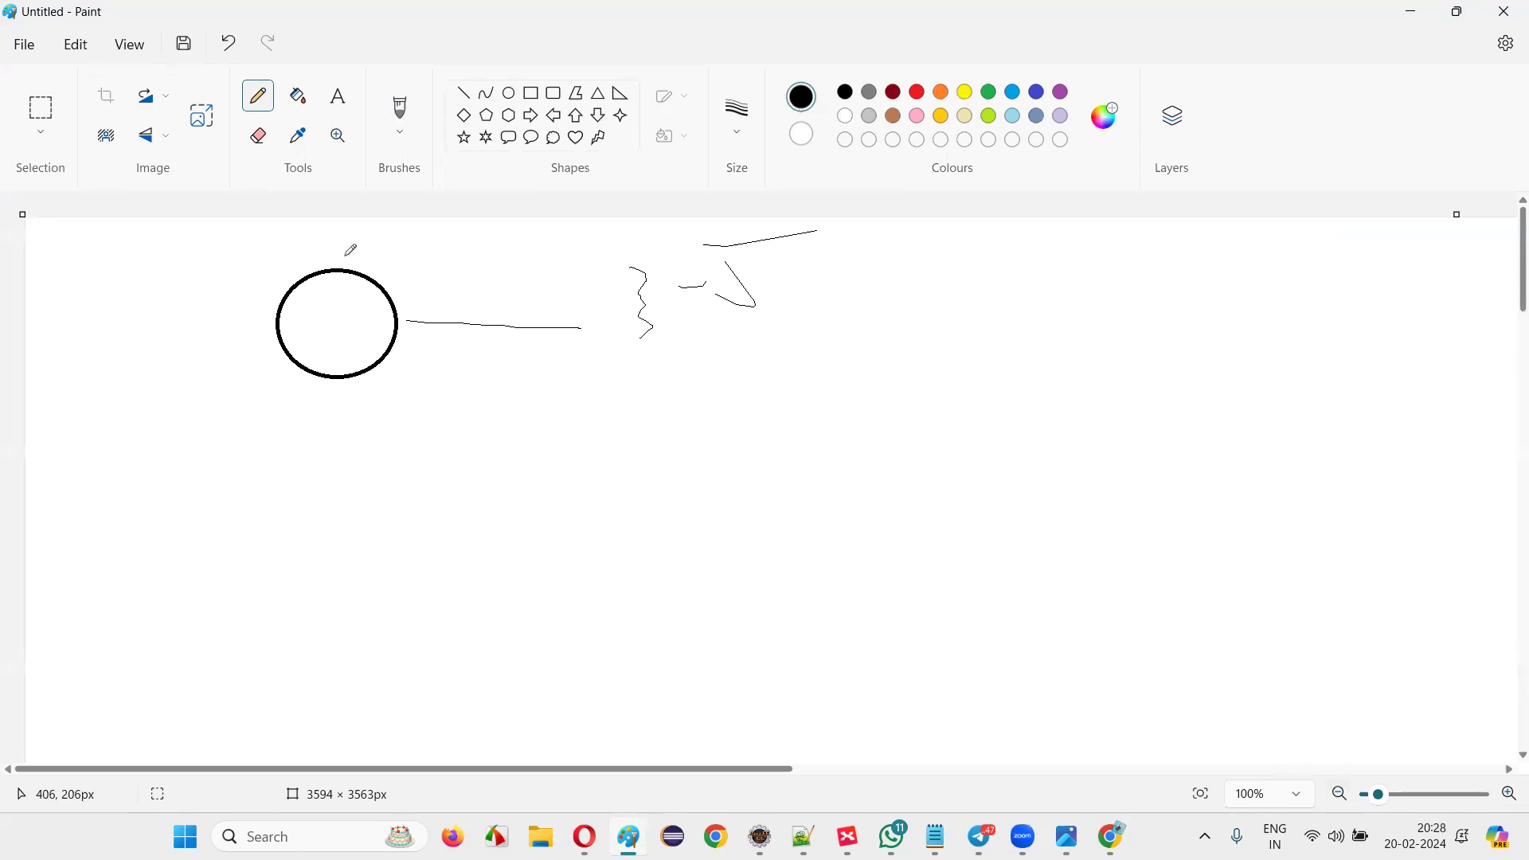
Draw a second oval below the first with a thick straight line extending right.
{"action": "left_click", "coordinate": [507, 93]}
{"action": "left_click_drag", "start_coordinate": [291, 423], "coordinate": [394, 544]}
{"action": "left_click", "coordinate": [463, 93]}
{"action": "left_click_drag", "start_coordinate": [377, 476], "coordinate": [619, 479]}
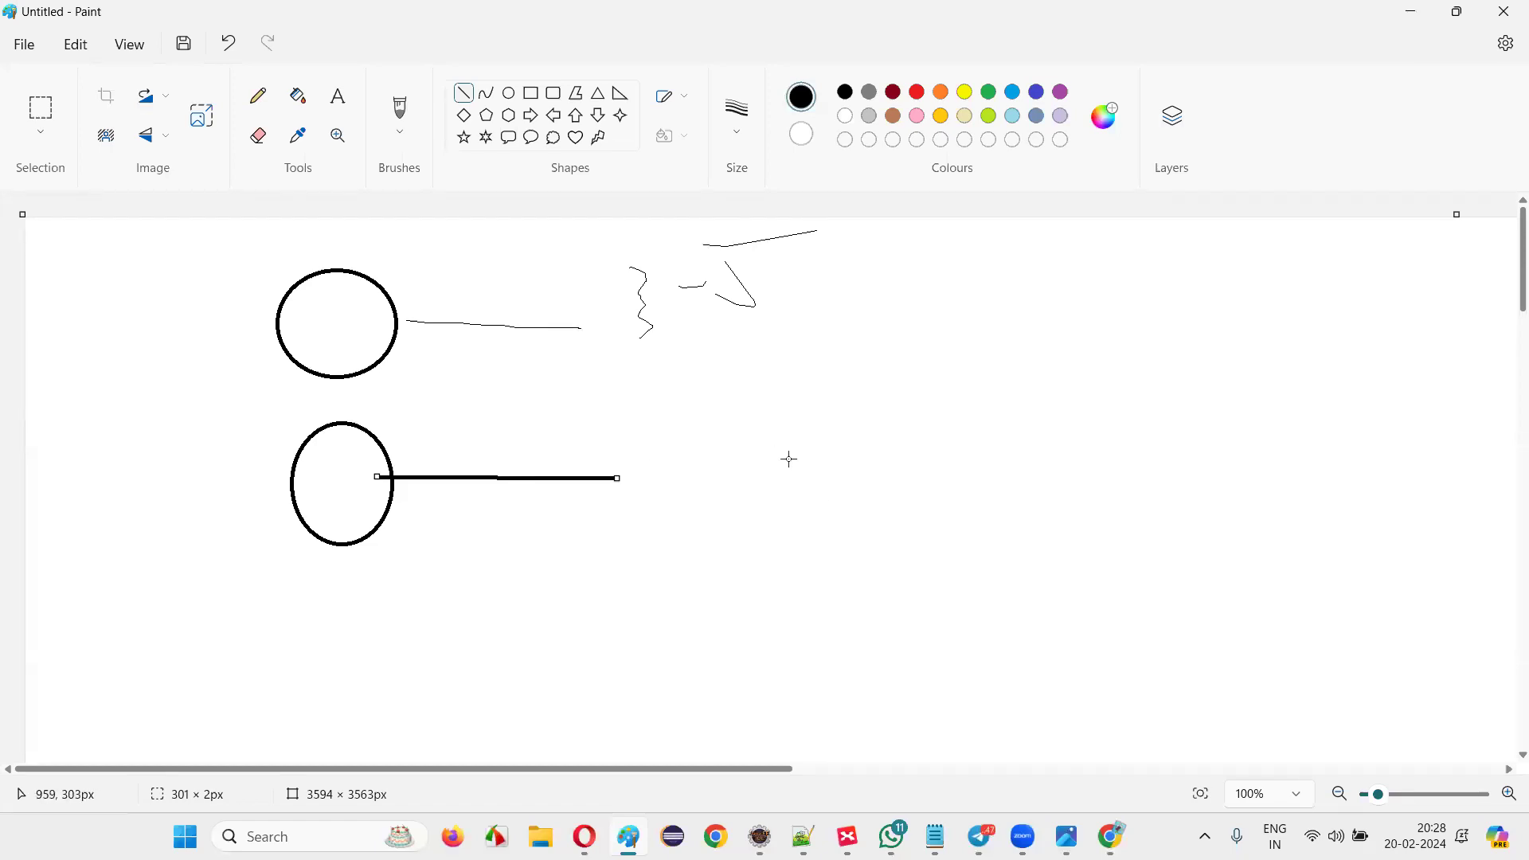
Draw a rectangle around the upper scribbles and another at the lower line's end.
{"action": "left_click", "coordinate": [531, 93]}
{"action": "left_click_drag", "start_coordinate": [793, 347], "coordinate": [593, 238]}
{"action": "left_click_drag", "start_coordinate": [617, 404], "coordinate": [881, 570]}
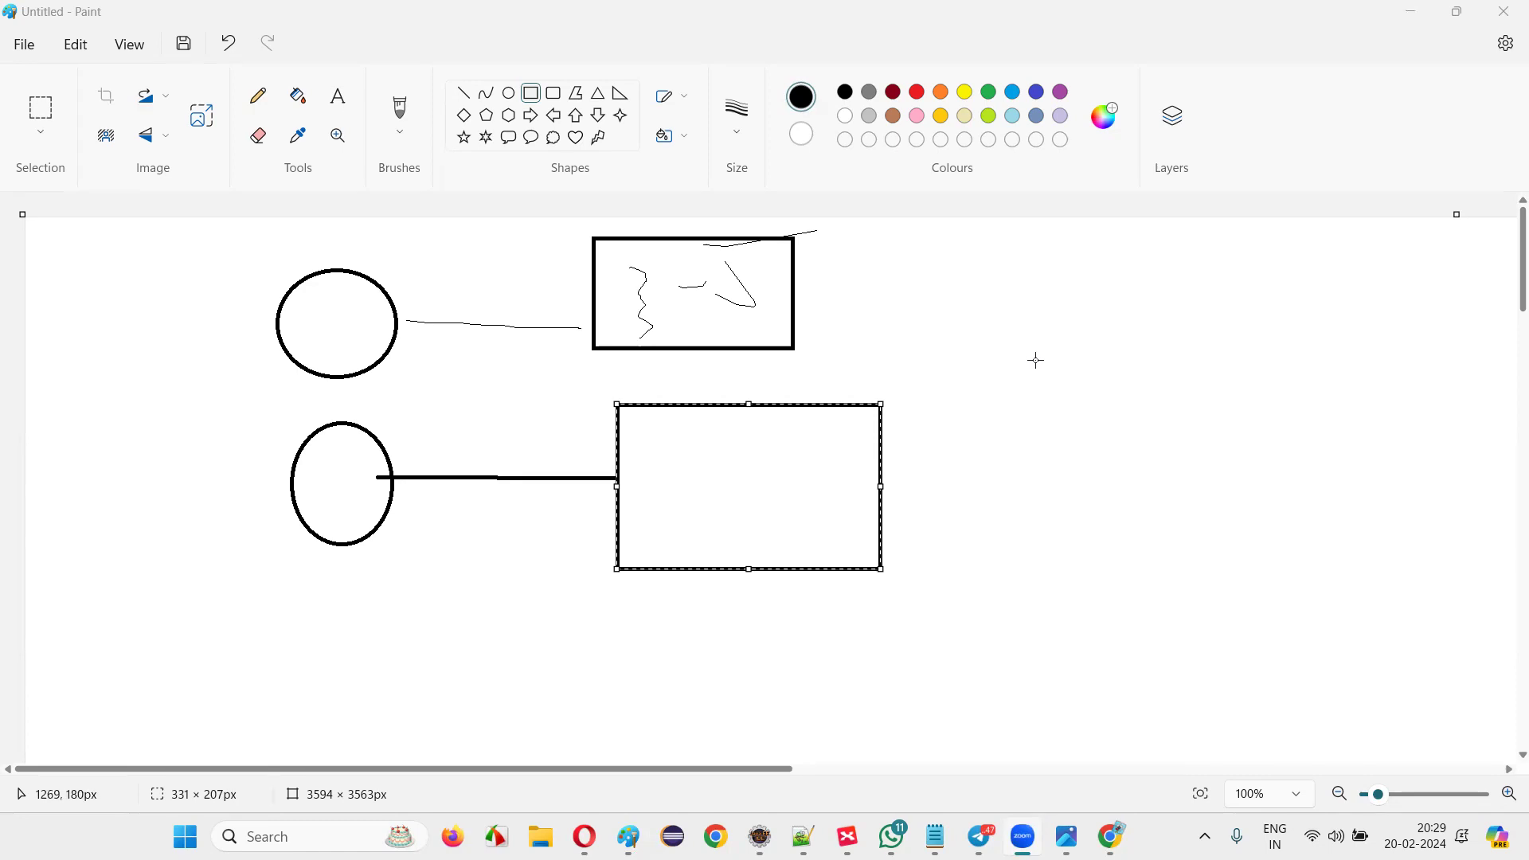
Commit the lower rectangle and bring the Chrome browser window forward.
{"action": "left_click", "coordinate": [462, 93]}
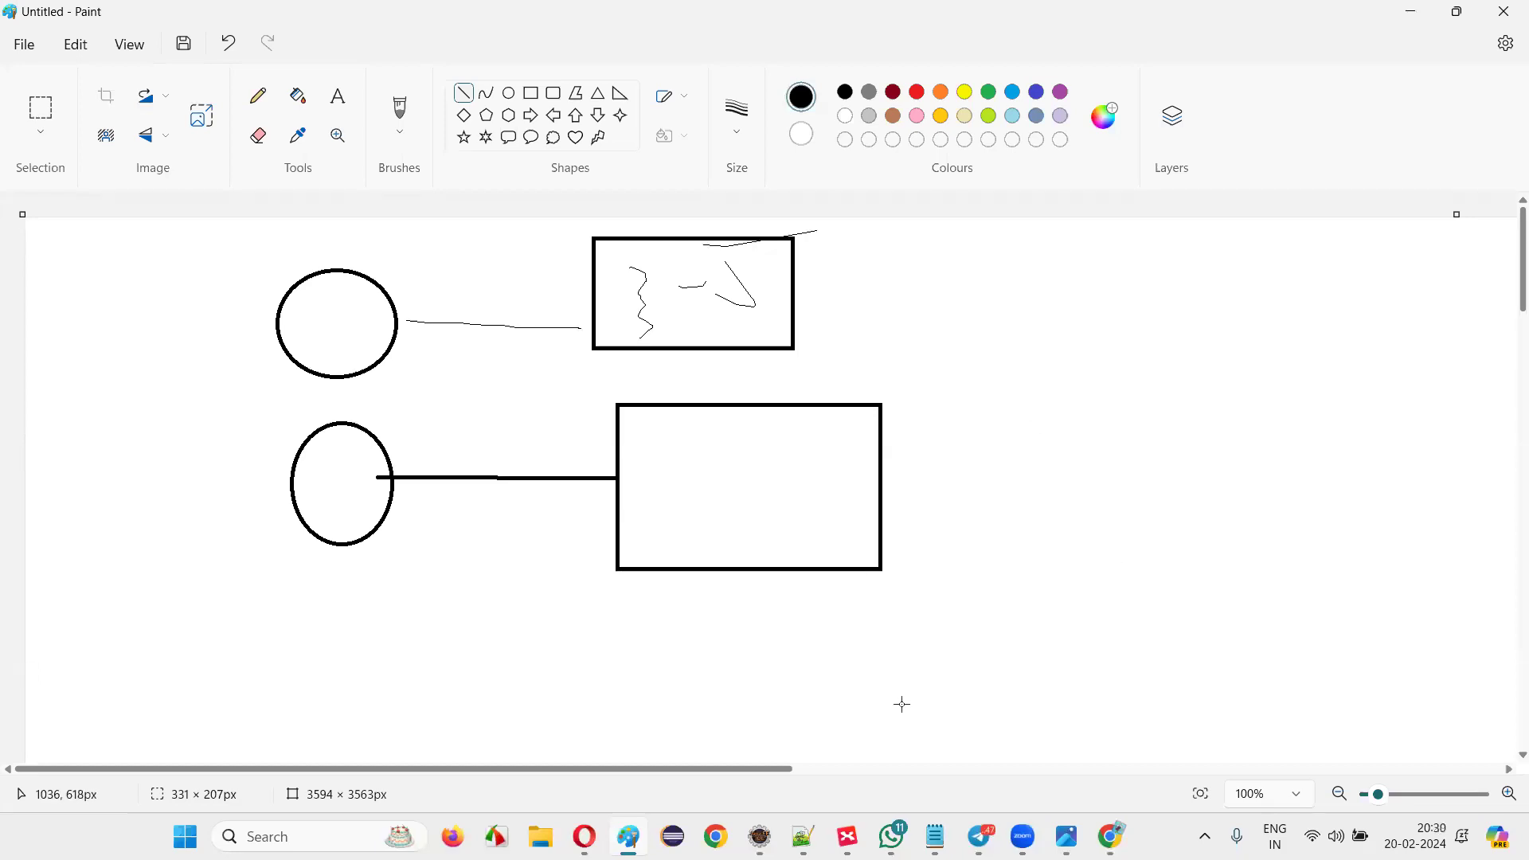
{"action": "left_click", "coordinate": [1108, 836]}
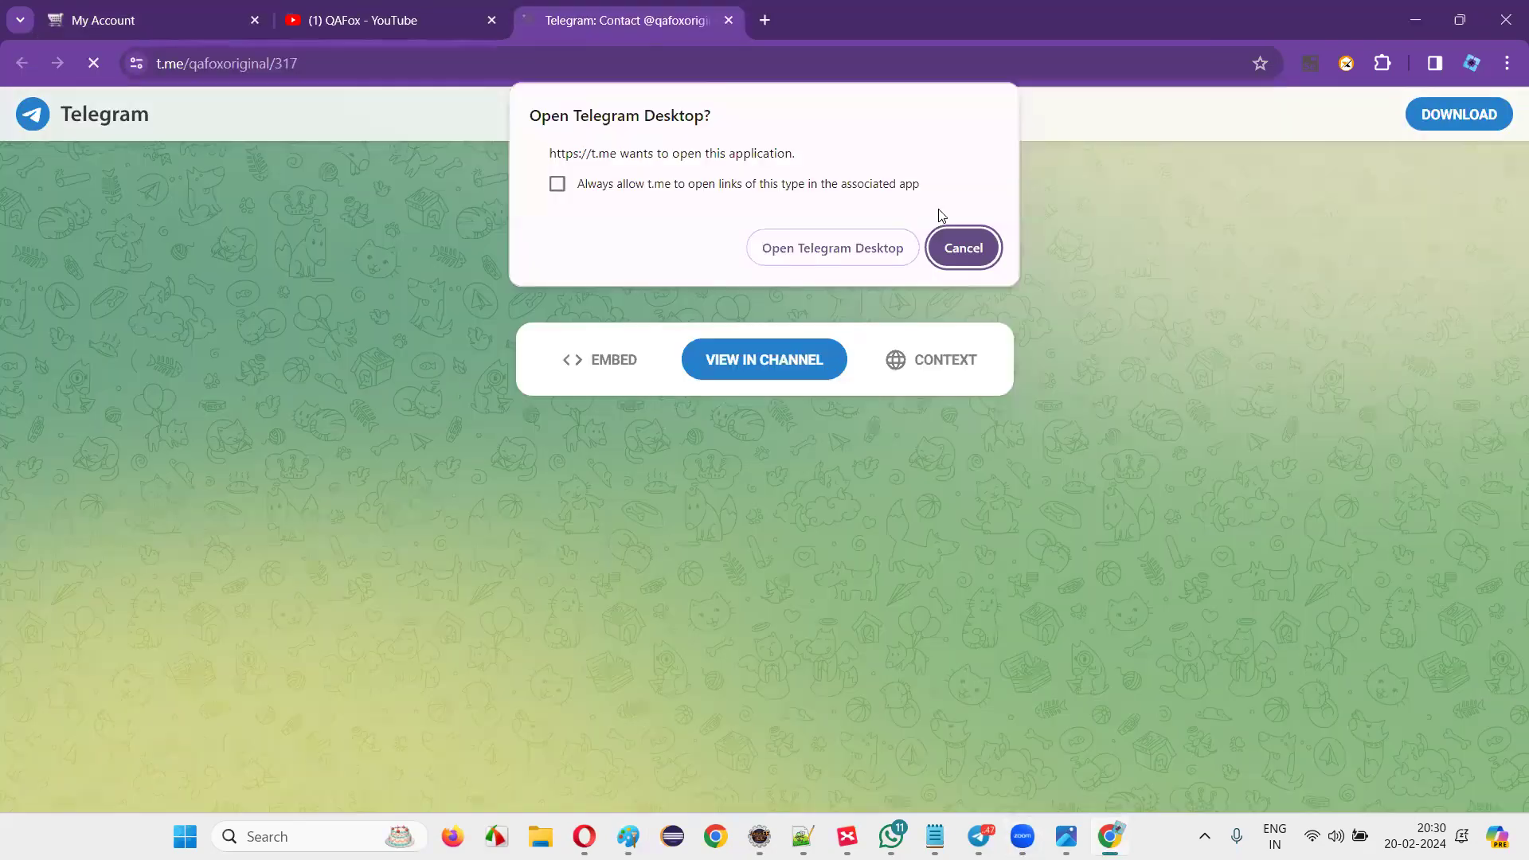
Open the QaFox channel in Telegram Desktop, scroll through it, then return to Paint.
{"action": "left_click", "coordinate": [856, 249]}
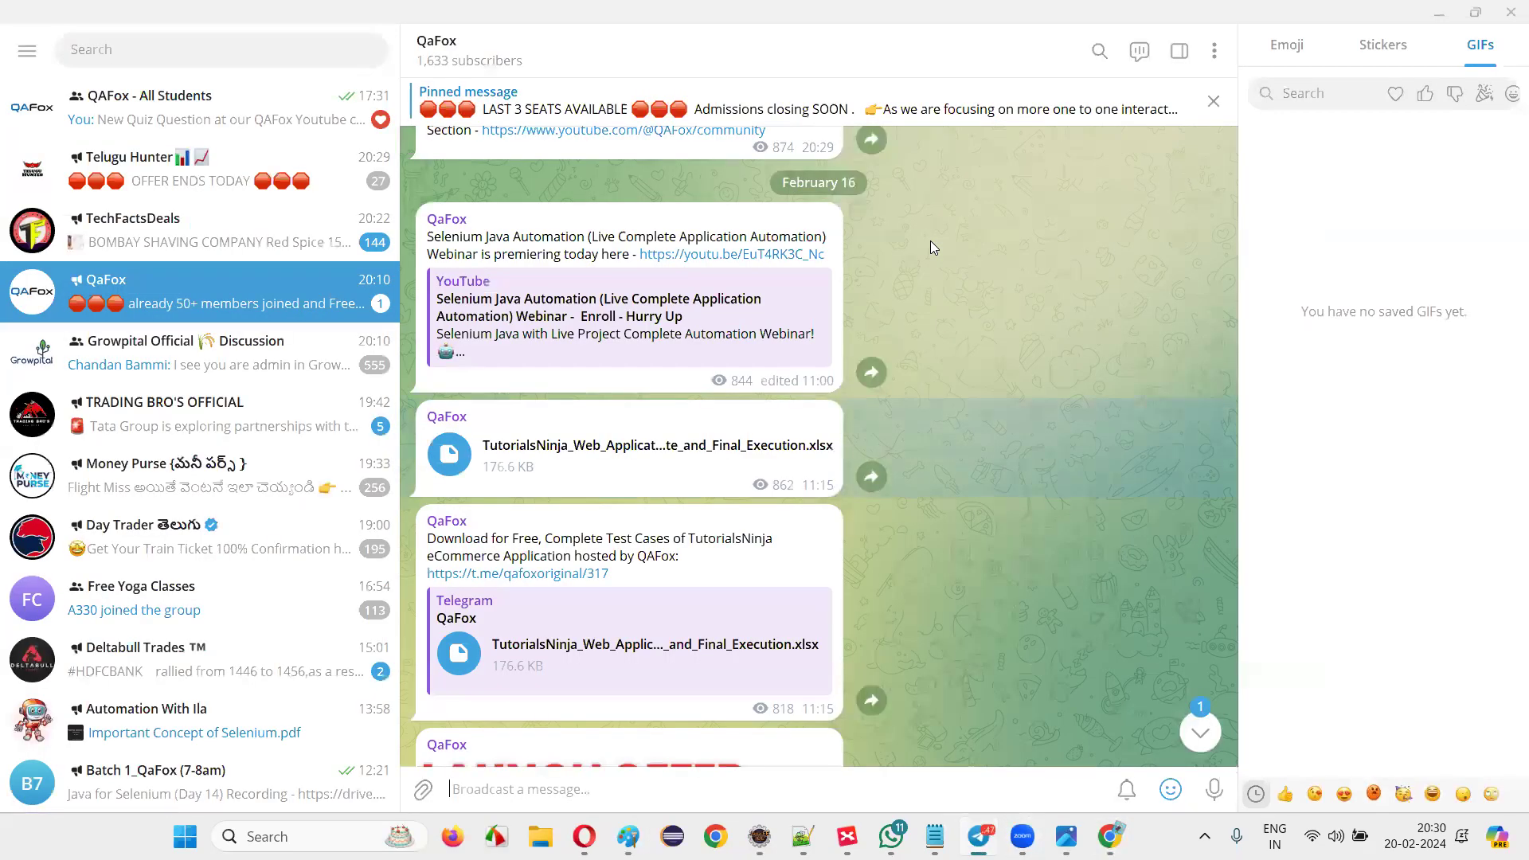
{"action": "scroll", "coordinate": [764, 382], "scroll_direction": "down", "scroll_amount": 2}
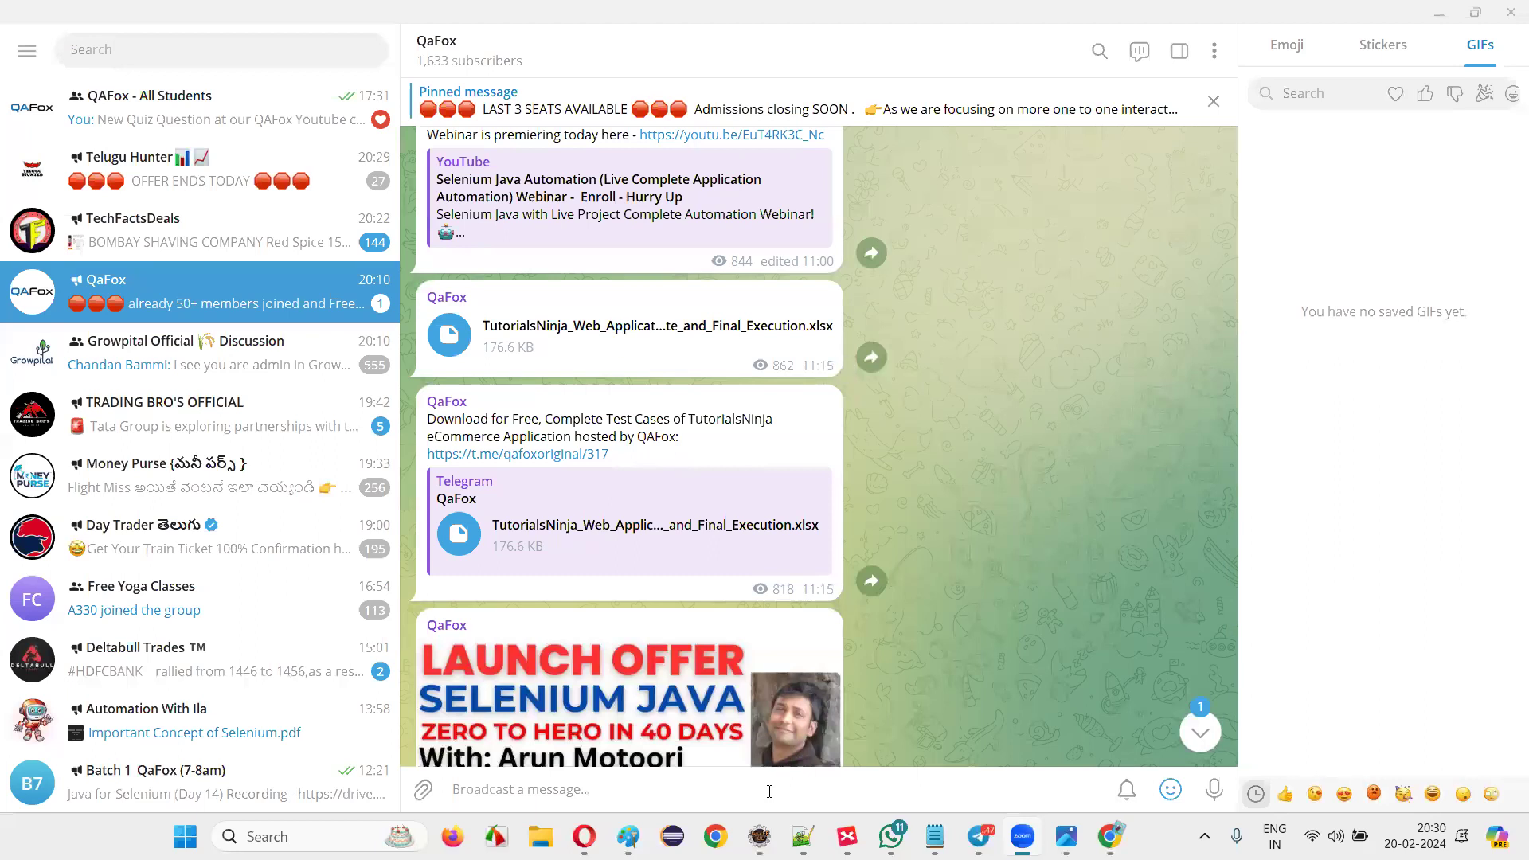
{"action": "key", "text": "alt+Tab"}
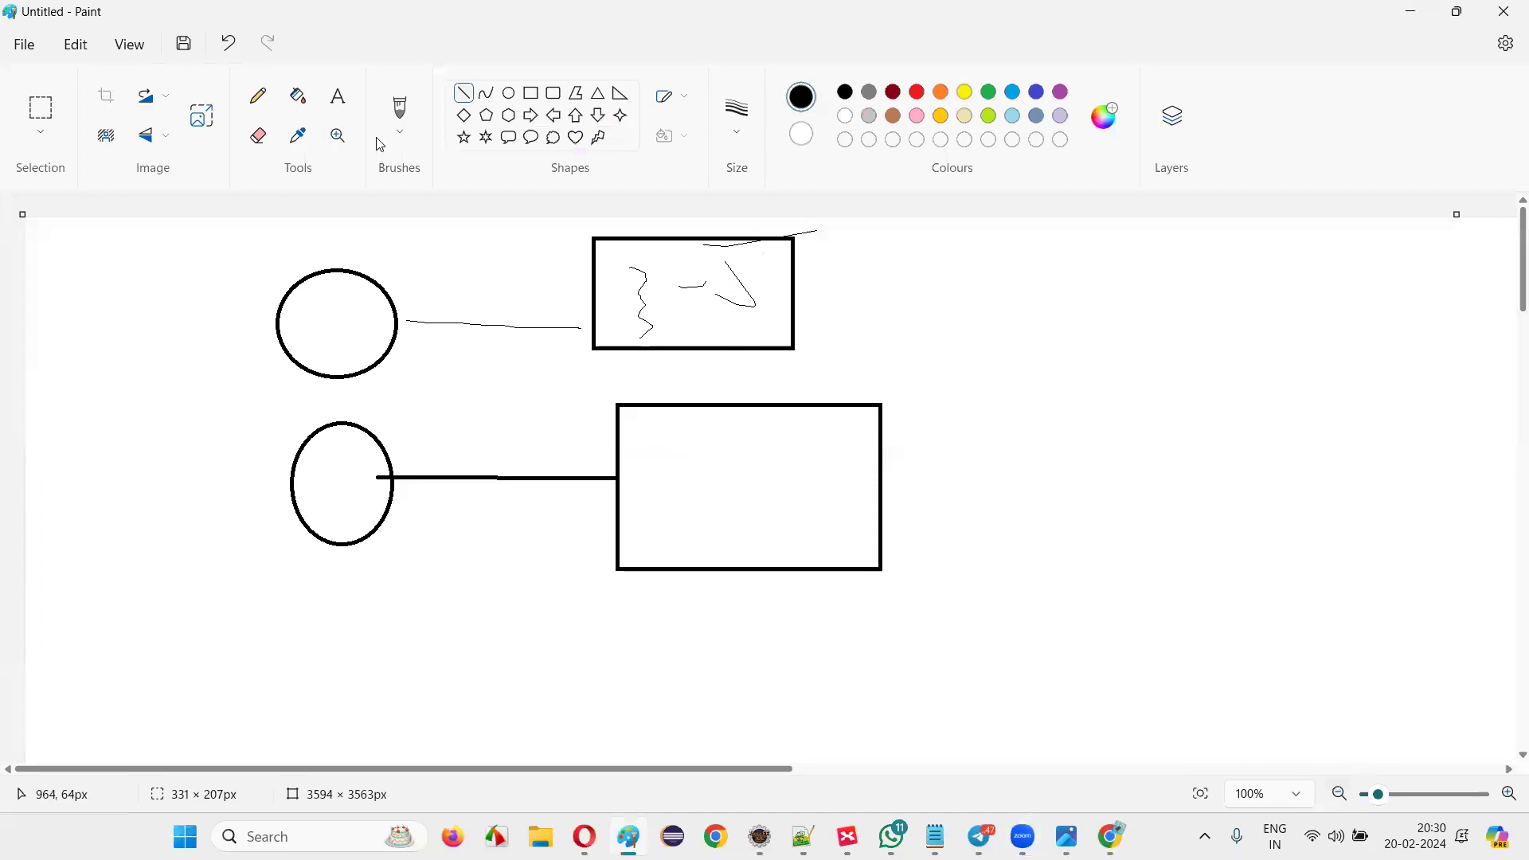
Add the text 'Smoke Testing' at the canvas's right and draw a box around it.
{"action": "left_click", "coordinate": [353, 109]}
{"action": "left_click", "coordinate": [1080, 315]}
{"action": "type", "text": "Smoke Testing"}
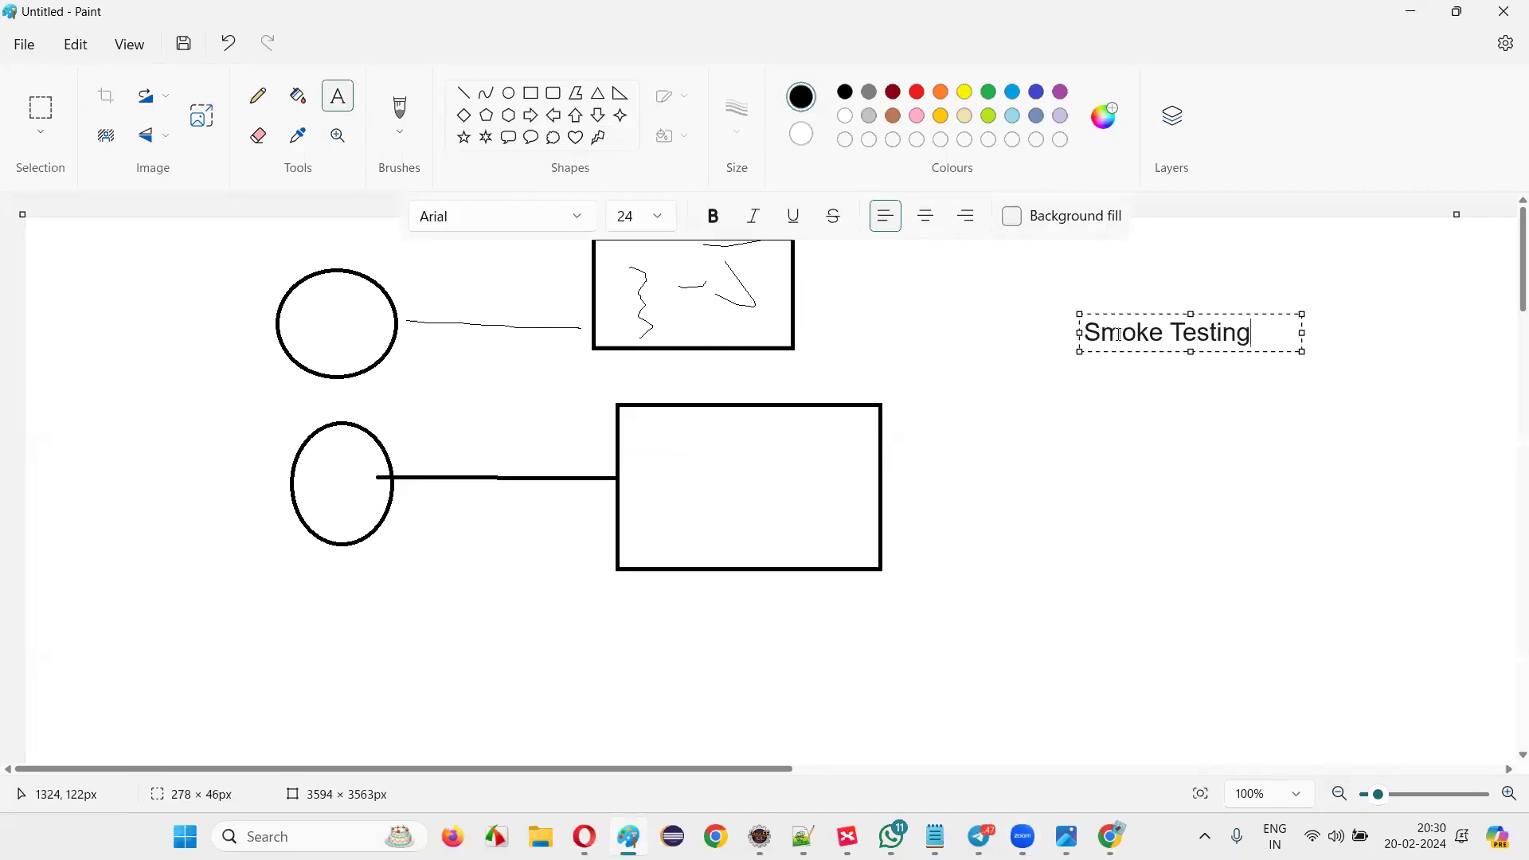
{"action": "left_click", "coordinate": [1133, 366]}
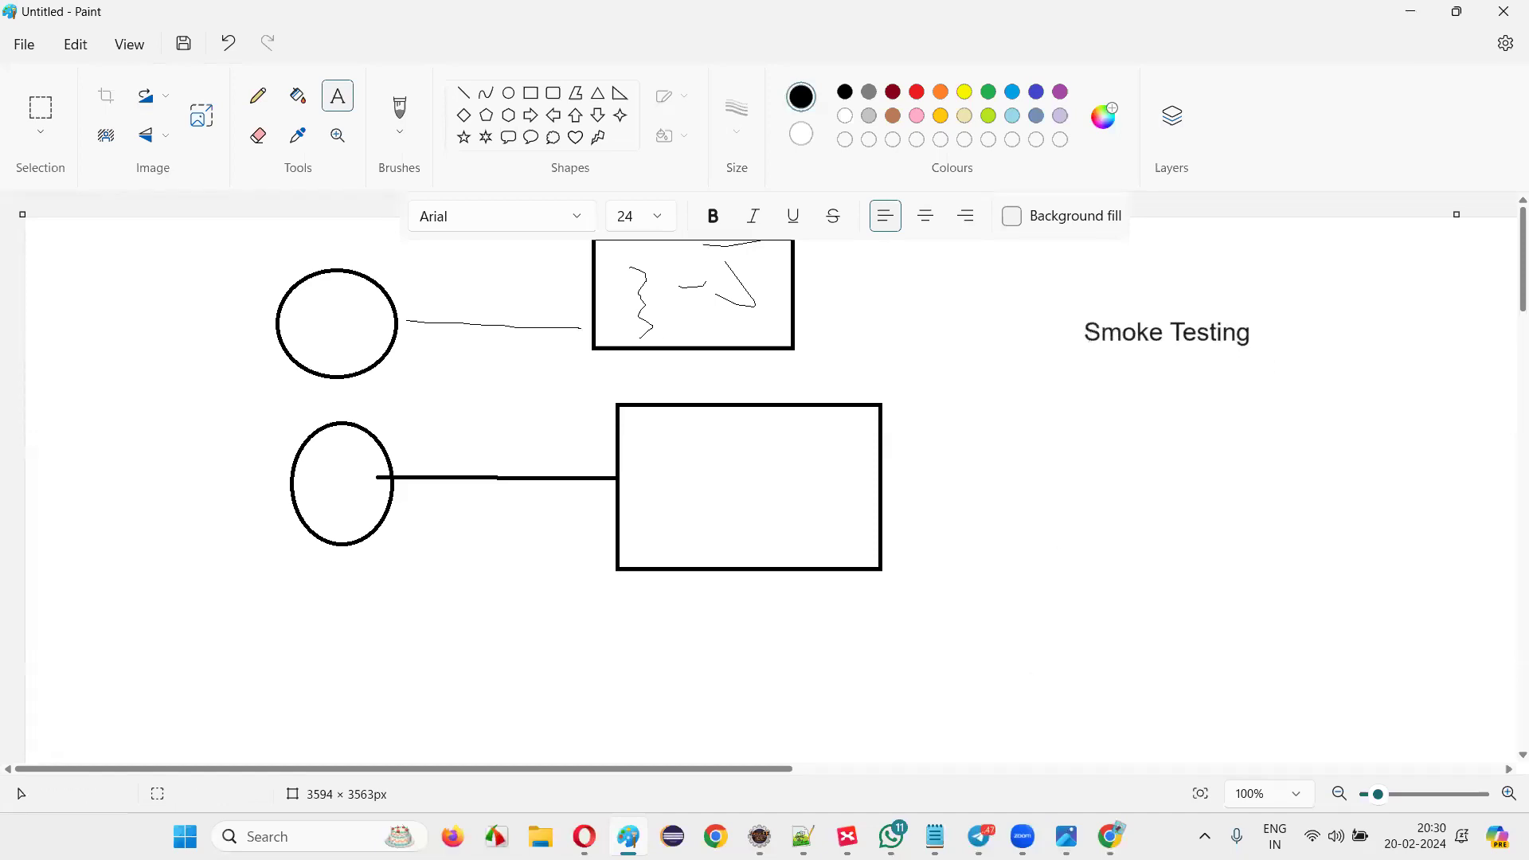
{"action": "left_click", "coordinate": [531, 93]}
{"action": "left_click_drag", "start_coordinate": [1036, 285], "coordinate": [1289, 388]}
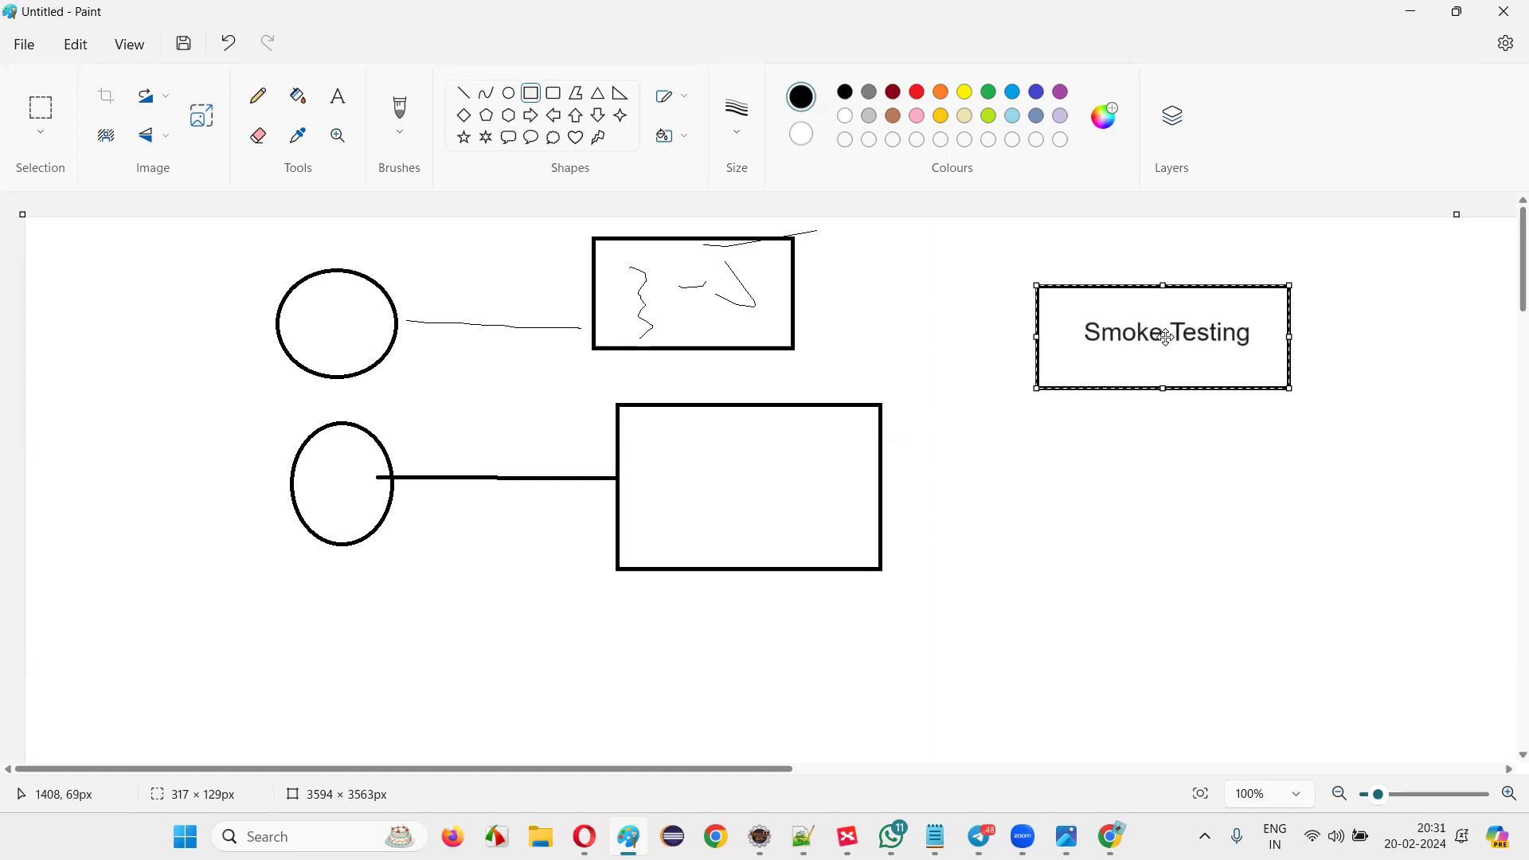
Sketch freehand connectors, an arrow, a loop and handwriting branching from the Smoke Testing box.
{"action": "left_click", "coordinate": [258, 96]}
{"action": "left_click_drag", "start_coordinate": [1288, 337], "coordinate": [1394, 300]}
{"action": "mouse_move", "coordinate": [1170, 372]}
{"action": "left_mouse_down"}
{"action": "mouse_move", "coordinate": [1167, 446]}
{"action": "mouse_move", "coordinate": [1209, 439]}
{"action": "left_mouse_up"}
{"action": "mouse_move", "coordinate": [1100, 478]}
{"action": "left_mouse_down"}
{"action": "mouse_move", "coordinate": [1194, 470]}
{"action": "mouse_move", "coordinate": [1141, 478]}
{"action": "left_mouse_up"}
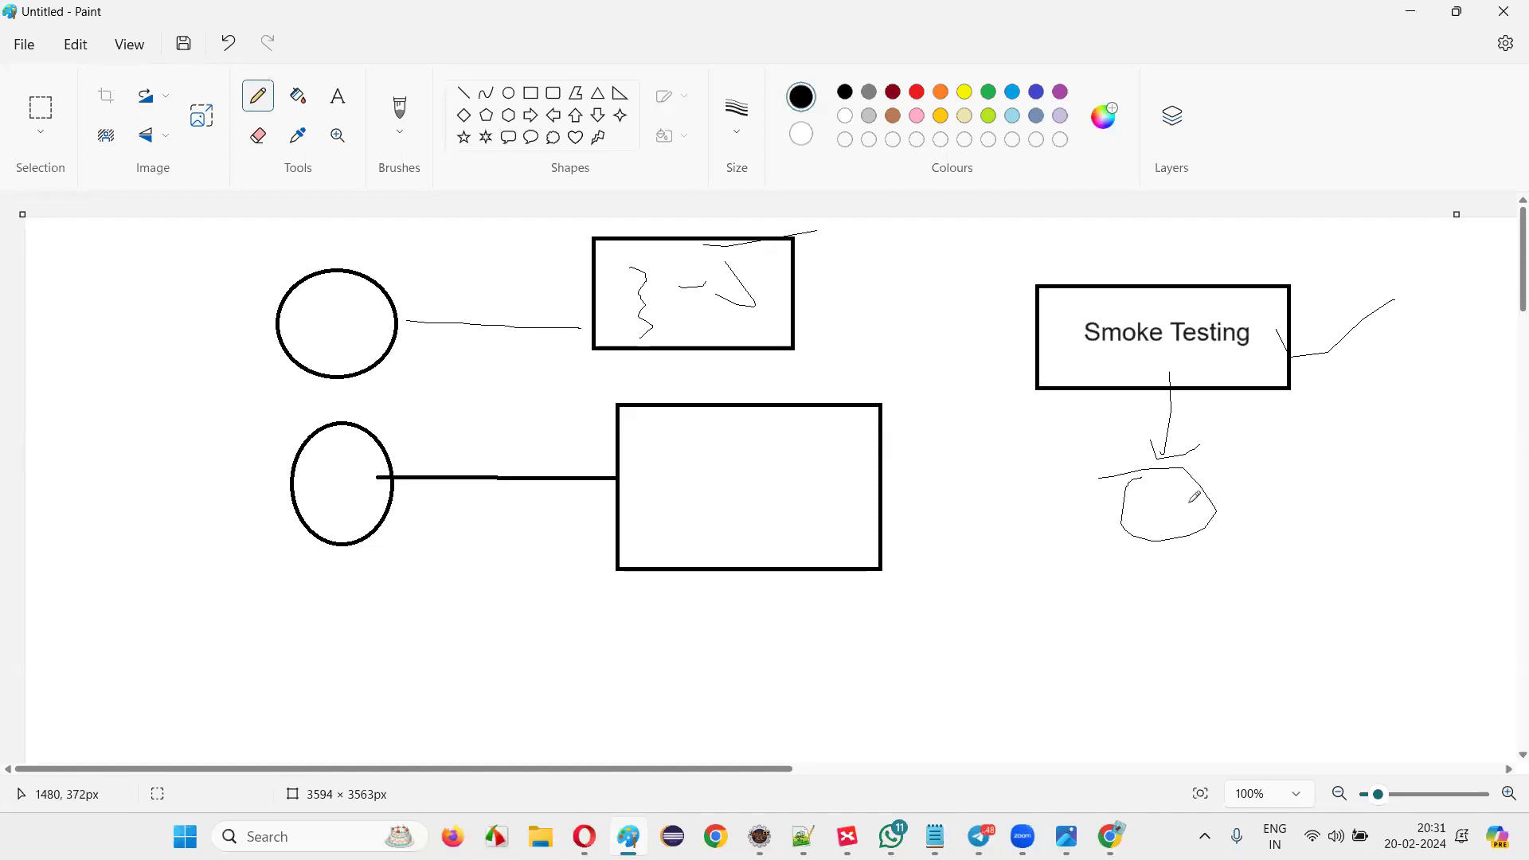
{"action": "left_click_drag", "start_coordinate": [650, 274], "coordinate": [637, 322]}
{"action": "mouse_move", "coordinate": [745, 239]}
{"action": "left_mouse_down"}
{"action": "mouse_move", "coordinate": [729, 302]}
{"action": "mouse_move", "coordinate": [742, 253]}
{"action": "mouse_move", "coordinate": [973, 500]}
{"action": "left_mouse_up"}
{"action": "left_click_drag", "start_coordinate": [1085, 511], "coordinate": [1081, 541]}
{"action": "mouse_move", "coordinate": [1097, 468]}
{"action": "left_mouse_down"}
{"action": "mouse_move", "coordinate": [1188, 516]}
{"action": "mouse_move", "coordinate": [1265, 508]}
{"action": "left_mouse_up"}
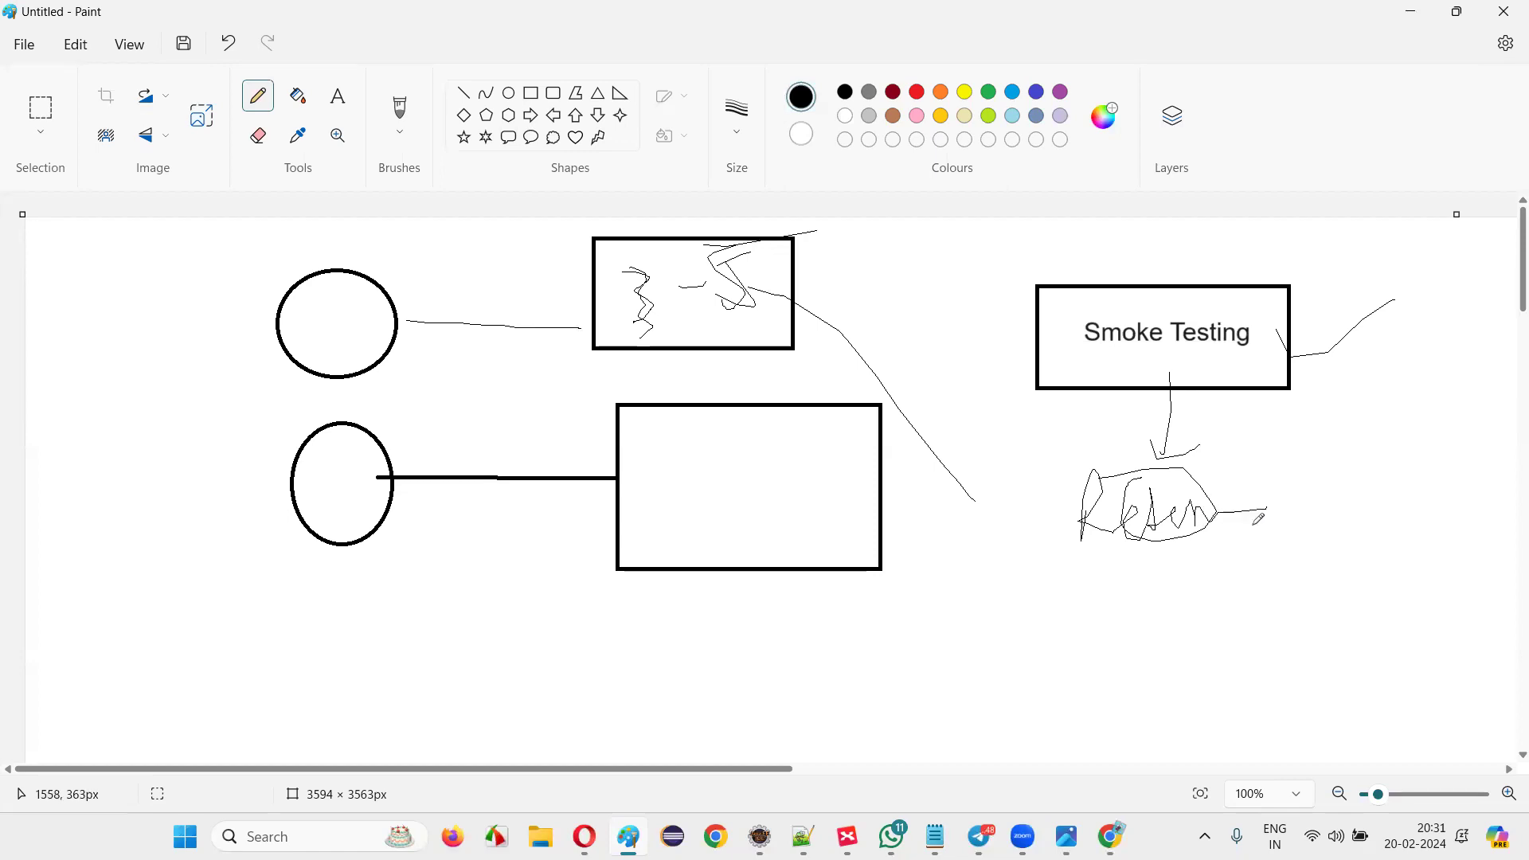
{"action": "left_click_drag", "start_coordinate": [637, 269], "coordinate": [647, 319]}
{"action": "left_click_drag", "start_coordinate": [1254, 499], "coordinate": [1366, 467]}
{"action": "mouse_move", "coordinate": [1337, 496]}
{"action": "left_mouse_down"}
{"action": "mouse_move", "coordinate": [1373, 460]}
{"action": "mouse_move", "coordinate": [1395, 464]}
{"action": "left_mouse_up"}
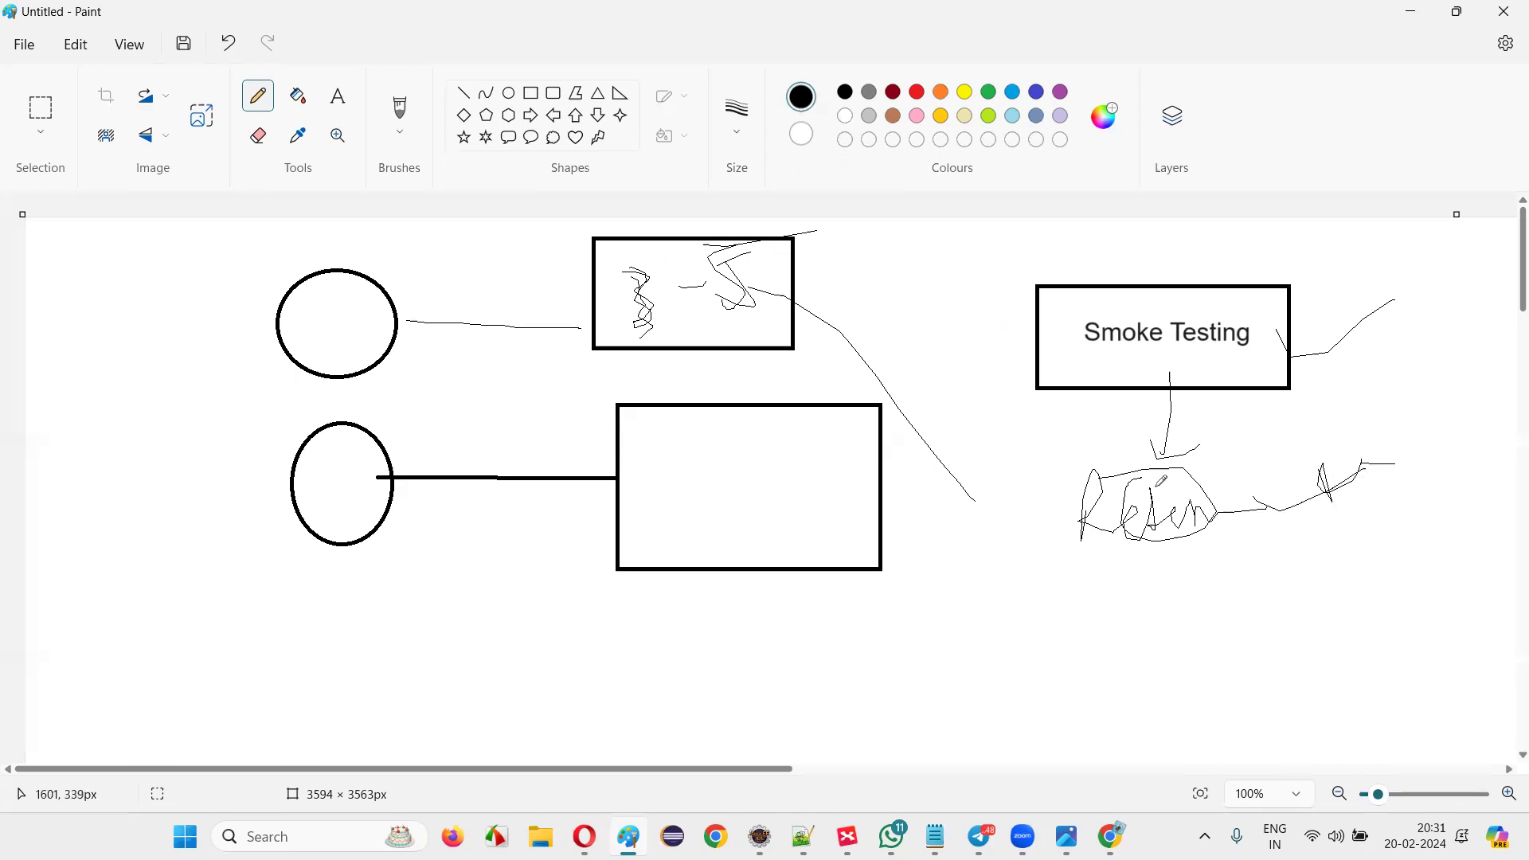
{"action": "left_click_drag", "start_coordinate": [1284, 503], "coordinate": [1388, 500]}
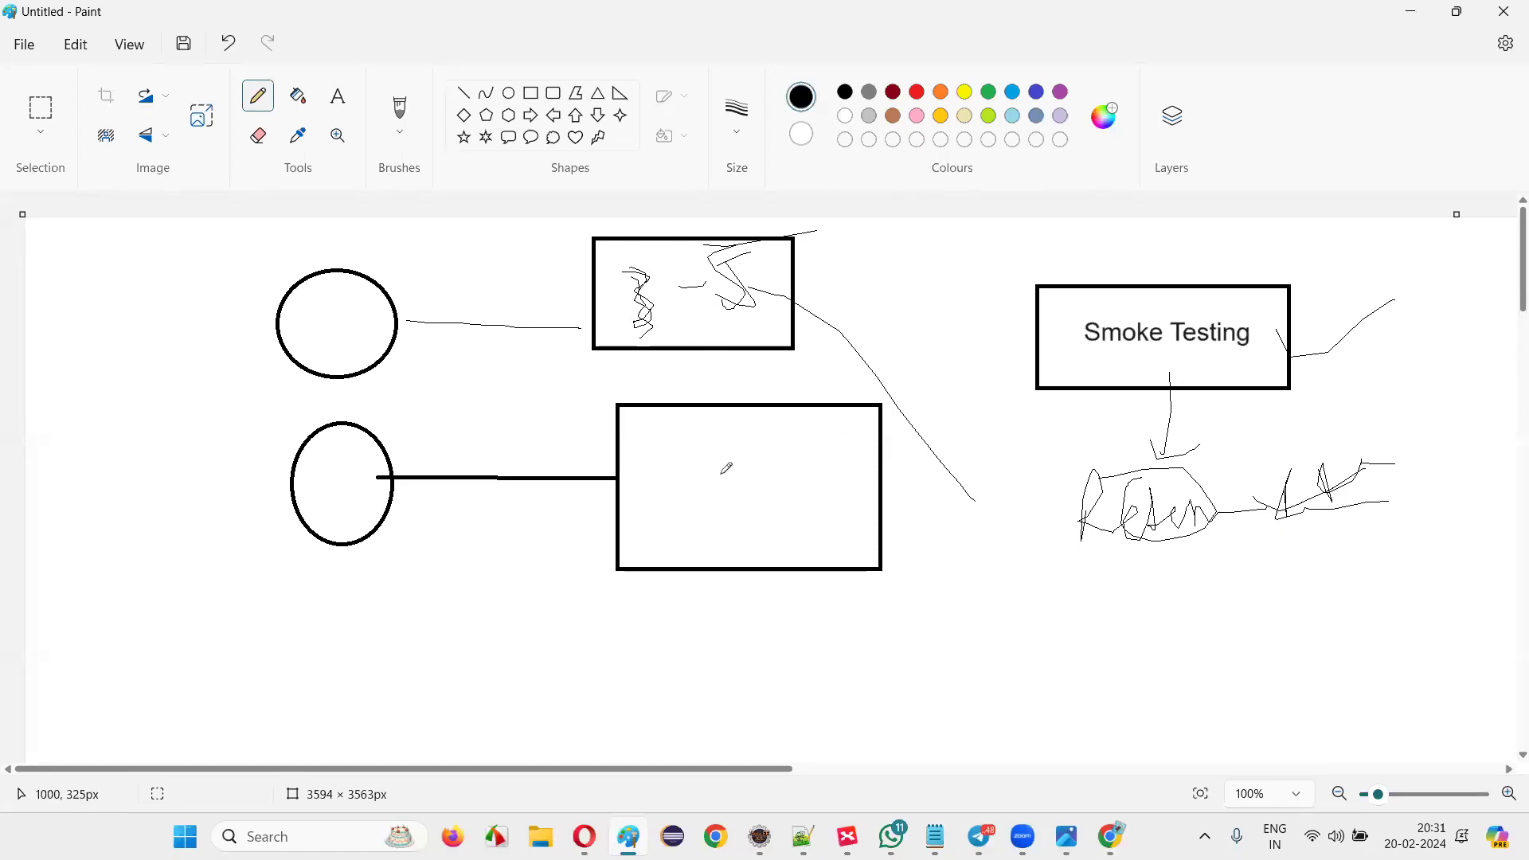
Add freehand strokes in the lower rectangle, lines under the loop, and a large bottom loop.
{"action": "mouse_move", "coordinate": [699, 422]}
{"action": "left_mouse_down"}
{"action": "mouse_move", "coordinate": [701, 540]}
{"action": "mouse_move", "coordinate": [727, 502]}
{"action": "left_mouse_up"}
{"action": "left_click_drag", "start_coordinate": [779, 434], "coordinate": [779, 526]}
{"action": "mouse_move", "coordinate": [1040, 522]}
{"action": "left_mouse_down"}
{"action": "mouse_move", "coordinate": [1061, 566]}
{"action": "mouse_move", "coordinate": [1111, 534]}
{"action": "mouse_move", "coordinate": [1138, 549]}
{"action": "mouse_move", "coordinate": [1108, 568]}
{"action": "left_mouse_up"}
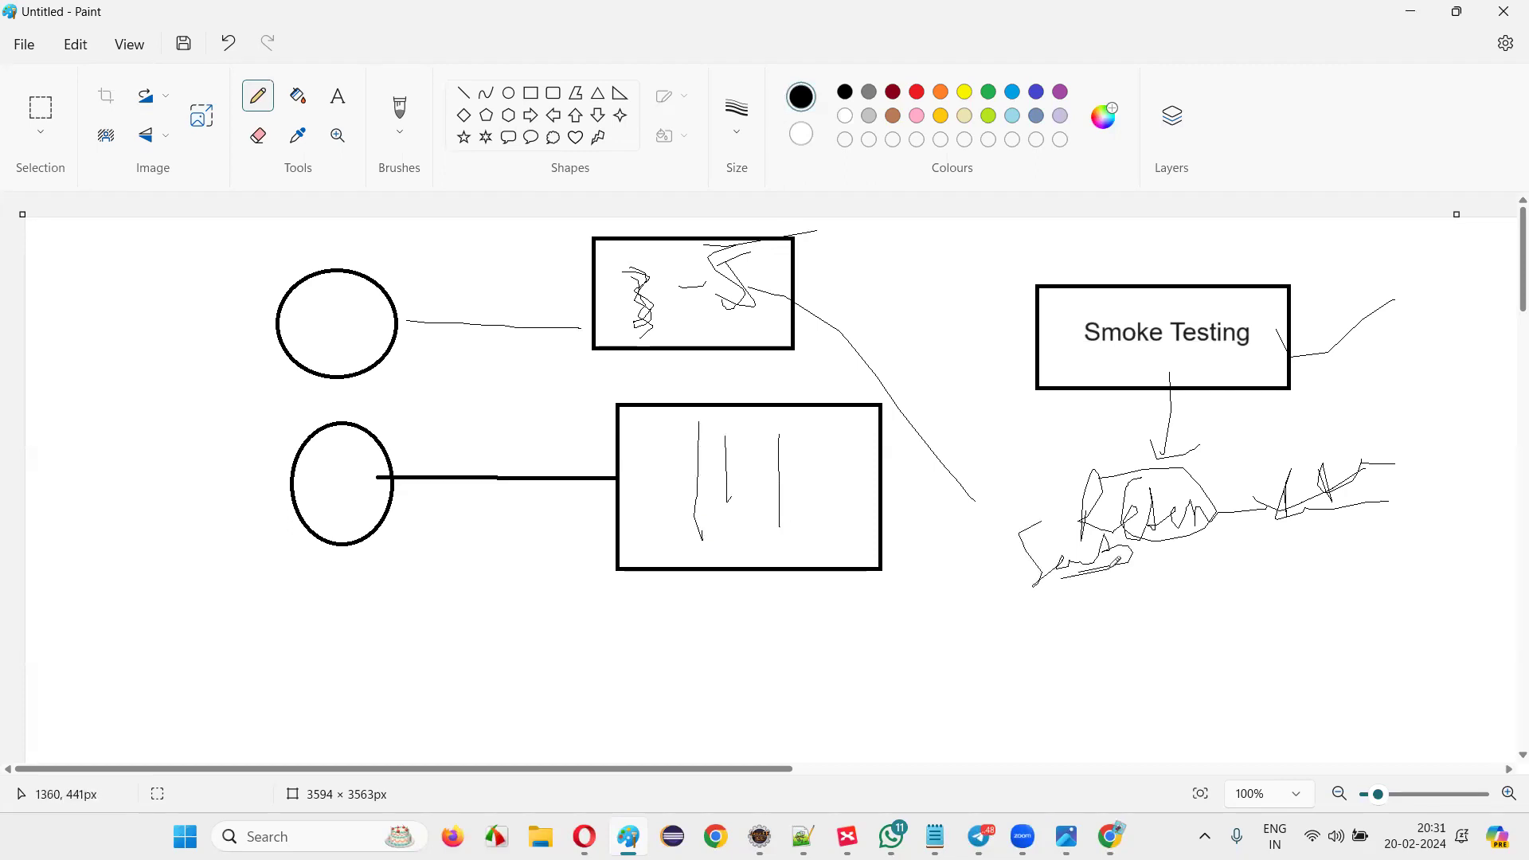
{"action": "mouse_move", "coordinate": [884, 257]}
{"action": "left_mouse_down"}
{"action": "mouse_move", "coordinate": [937, 274]}
{"action": "mouse_move", "coordinate": [944, 323]}
{"action": "mouse_move", "coordinate": [912, 245]}
{"action": "mouse_move", "coordinate": [984, 507]}
{"action": "mouse_move", "coordinate": [991, 603]}
{"action": "left_mouse_up"}
{"action": "left_click_drag", "start_coordinate": [1006, 671], "coordinate": [1012, 730]}
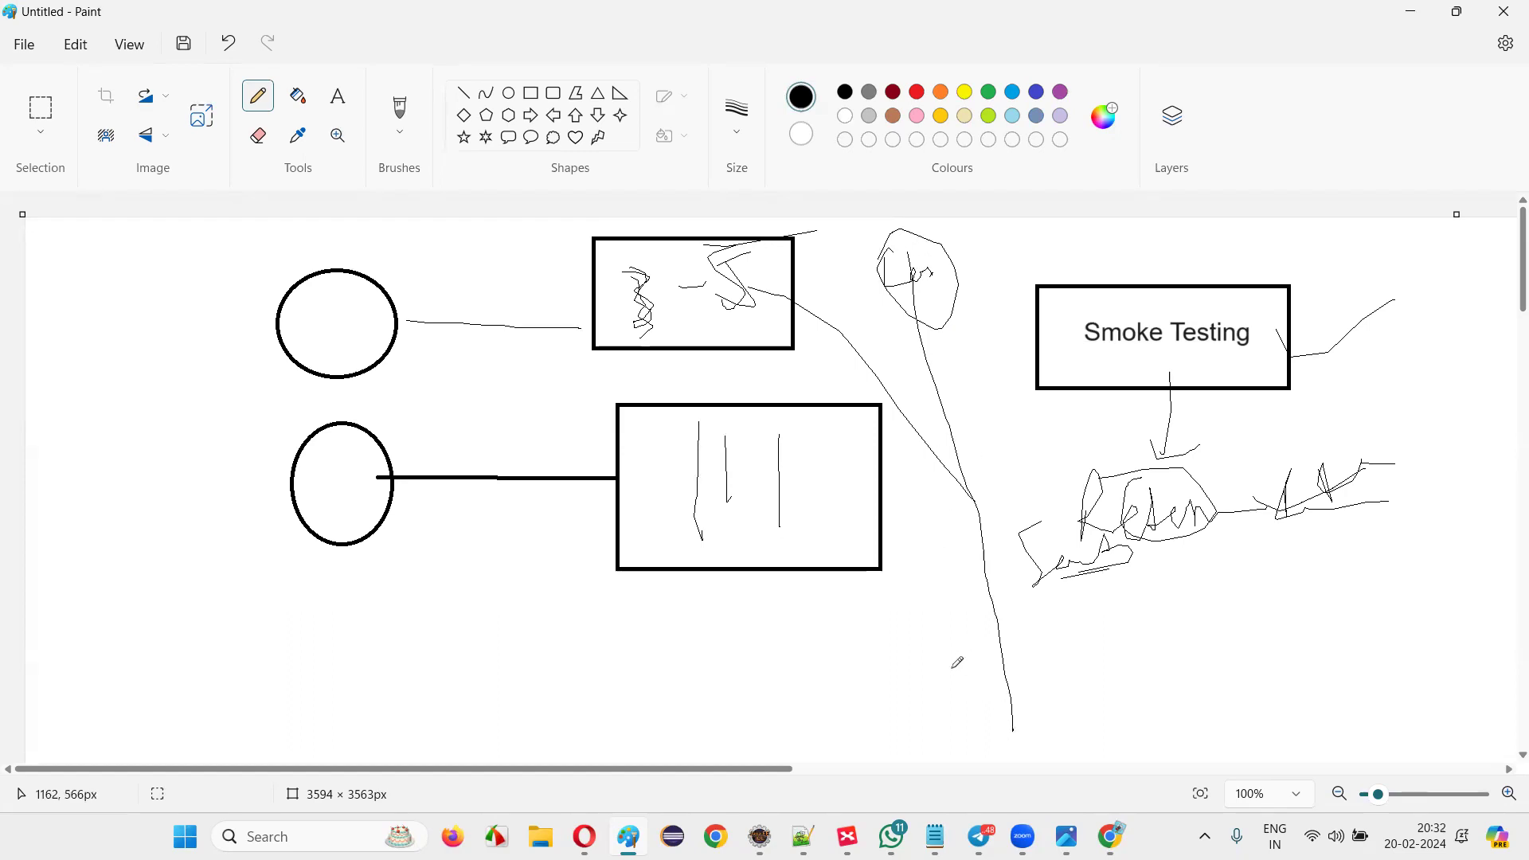
{"action": "left_click_drag", "start_coordinate": [1035, 607], "coordinate": [1189, 581]}
{"action": "left_click_drag", "start_coordinate": [1035, 597], "coordinate": [1152, 590]}
{"action": "left_click_drag", "start_coordinate": [1363, 279], "coordinate": [1390, 379]}
{"action": "left_click_drag", "start_coordinate": [1243, 456], "coordinate": [1298, 470]}
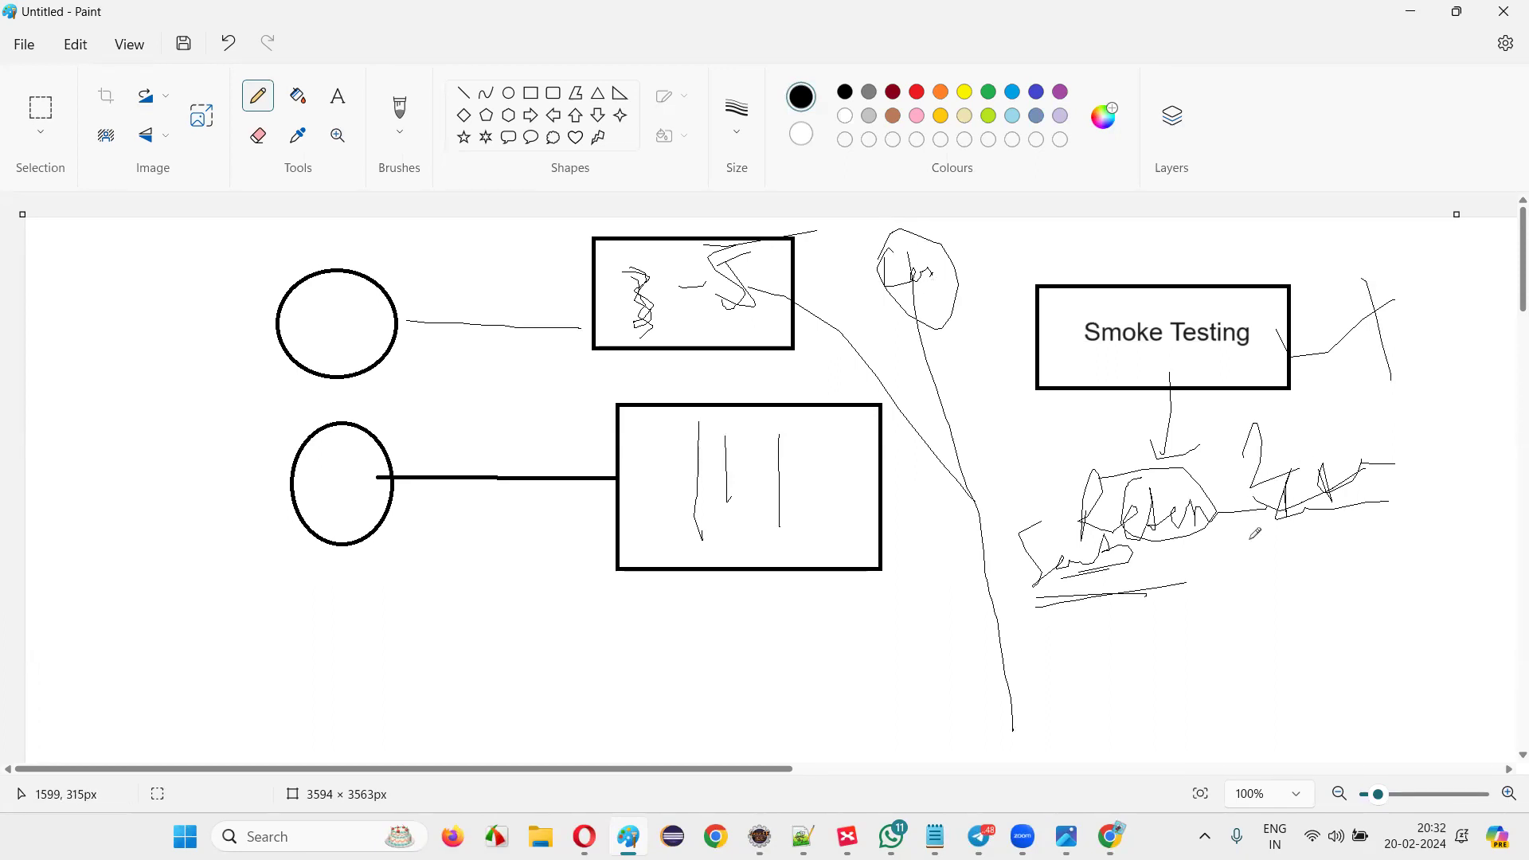
{"action": "left_click_drag", "start_coordinate": [1207, 535], "coordinate": [1190, 611]}
{"action": "mouse_move", "coordinate": [1089, 653]}
{"action": "left_mouse_down"}
{"action": "mouse_move", "coordinate": [1214, 711]}
{"action": "mouse_move", "coordinate": [1070, 658]}
{"action": "mouse_move", "coordinate": [1170, 691]}
{"action": "left_mouse_up"}
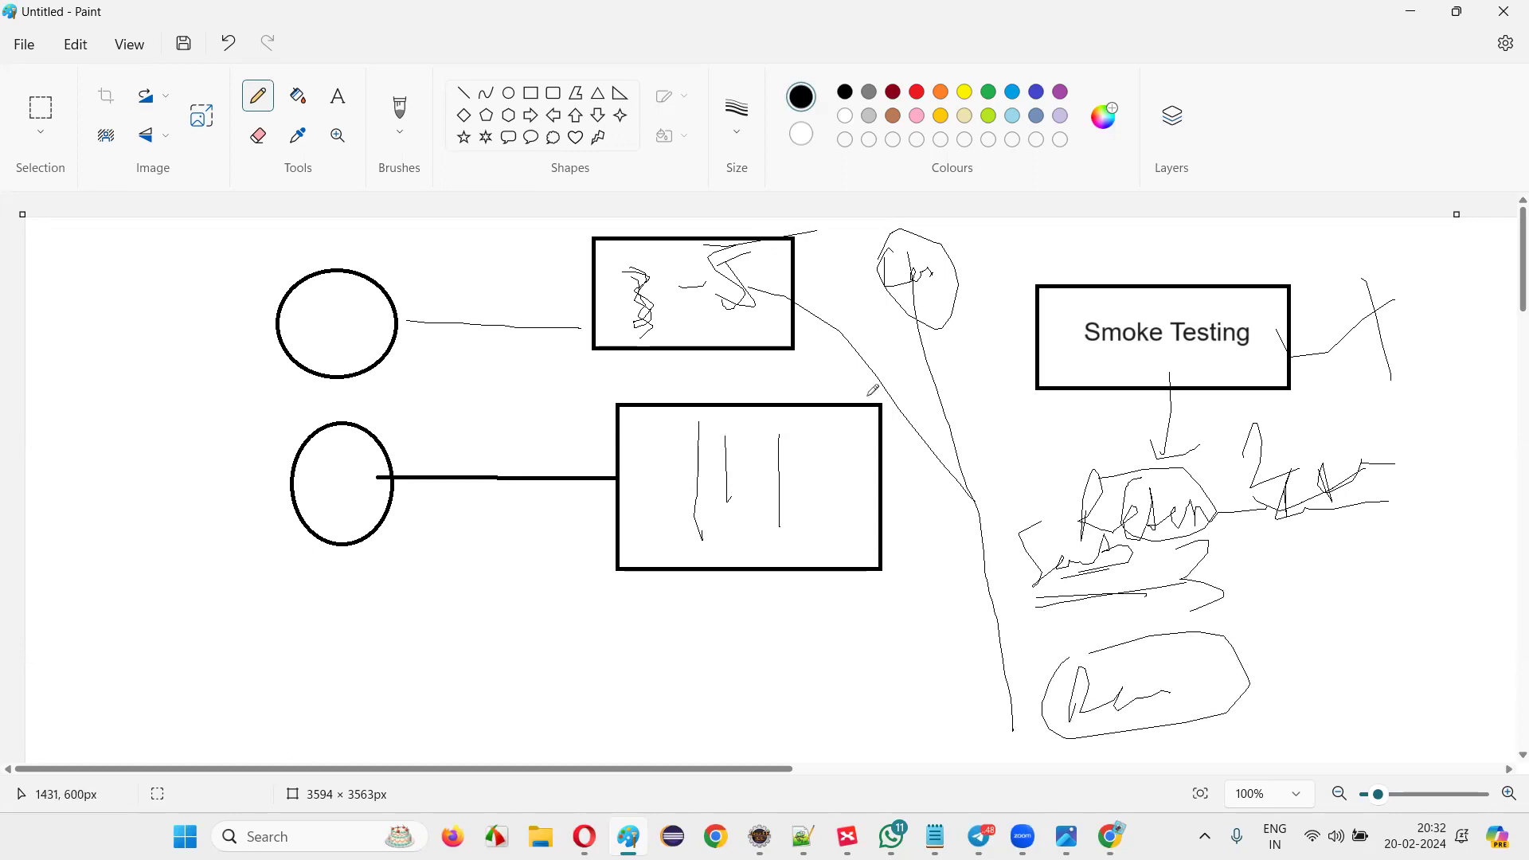
{"action": "mouse_move", "coordinate": [672, 243]}
{"action": "left_mouse_down"}
{"action": "mouse_move", "coordinate": [621, 262]}
{"action": "mouse_move", "coordinate": [788, 239]}
{"action": "mouse_move", "coordinate": [649, 248]}
{"action": "left_mouse_up"}
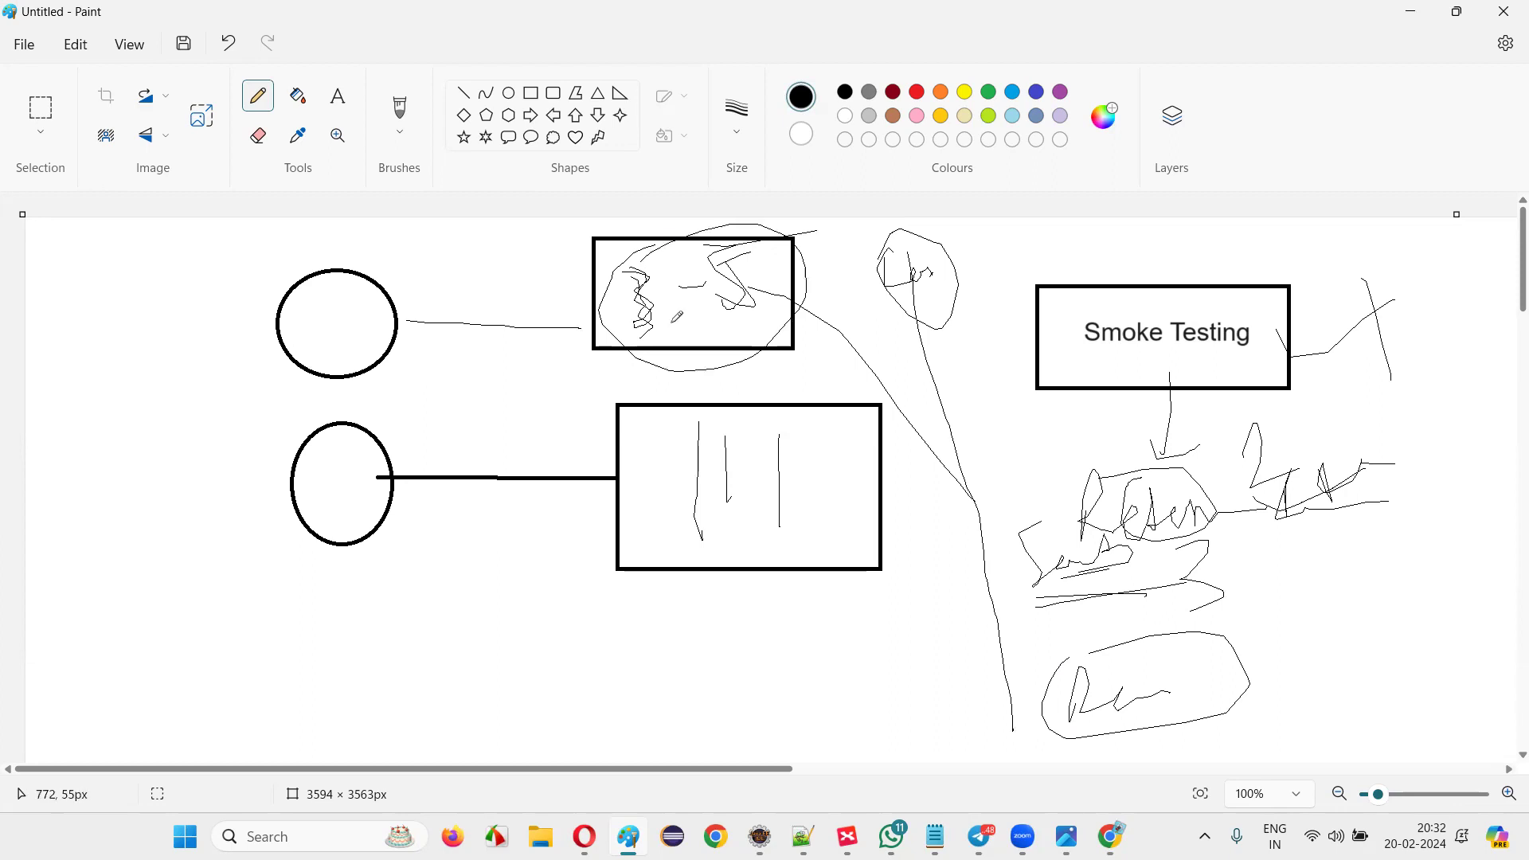
{"action": "mouse_move", "coordinate": [696, 318]}
{"action": "left_mouse_down"}
{"action": "mouse_move", "coordinate": [751, 474]}
{"action": "mouse_move", "coordinate": [742, 455]}
{"action": "mouse_move", "coordinate": [854, 452]}
{"action": "mouse_move", "coordinate": [685, 509]}
{"action": "mouse_move", "coordinate": [812, 530]}
{"action": "left_mouse_up"}
{"action": "mouse_move", "coordinate": [1192, 664]}
{"action": "left_mouse_down"}
{"action": "mouse_move", "coordinate": [1306, 646]}
{"action": "mouse_move", "coordinate": [1314, 659]}
{"action": "left_mouse_up"}
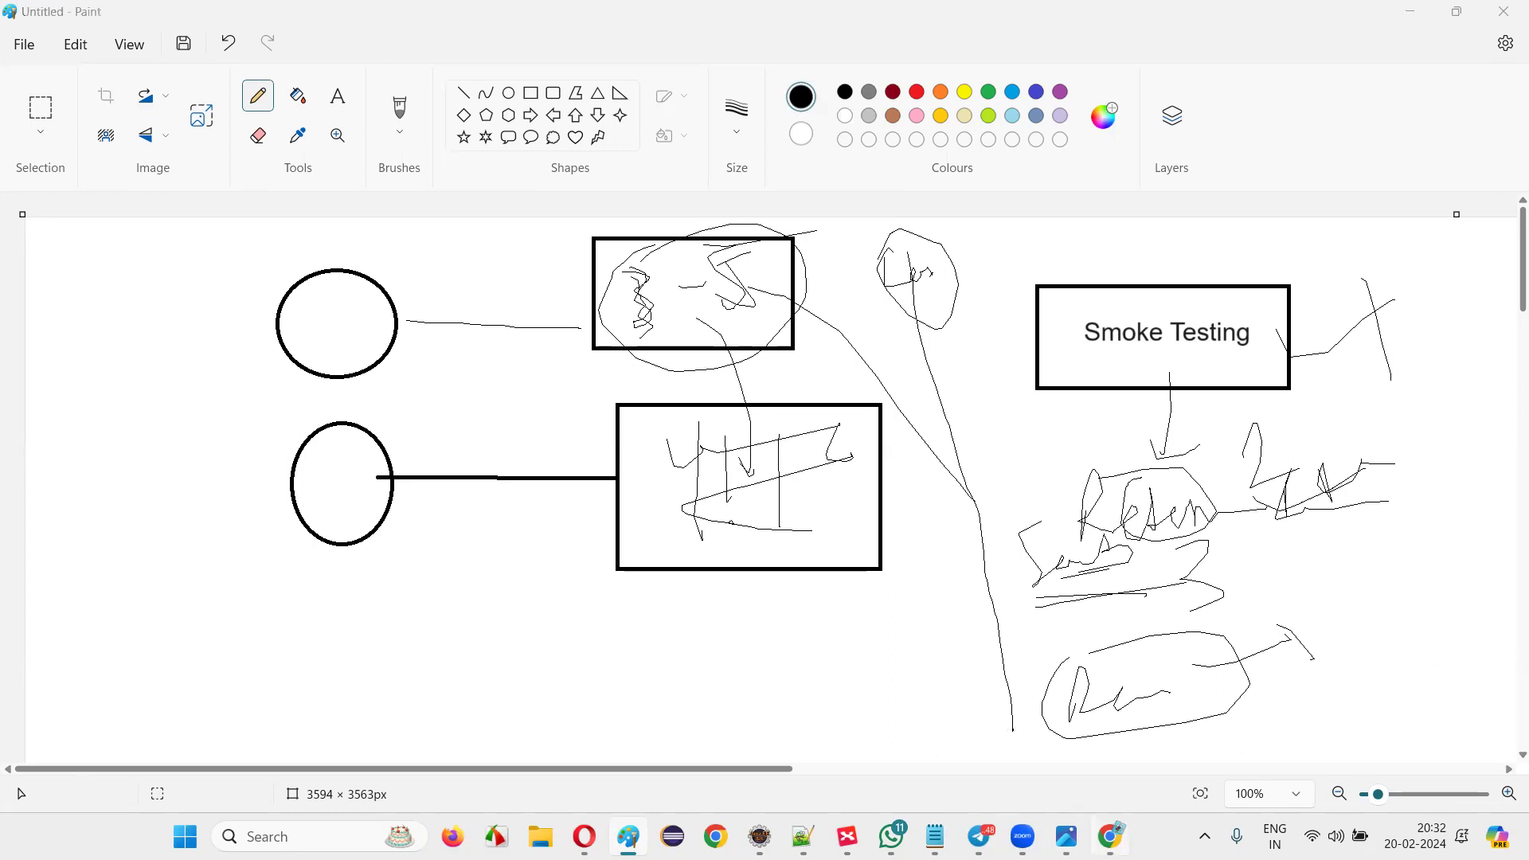
Open the QaFox post in Telegram Desktop and launch the TutorialsNinja test cases .xlsx file.
{"action": "left_click", "coordinate": [1109, 836]}
{"action": "left_click", "coordinate": [756, 364]}
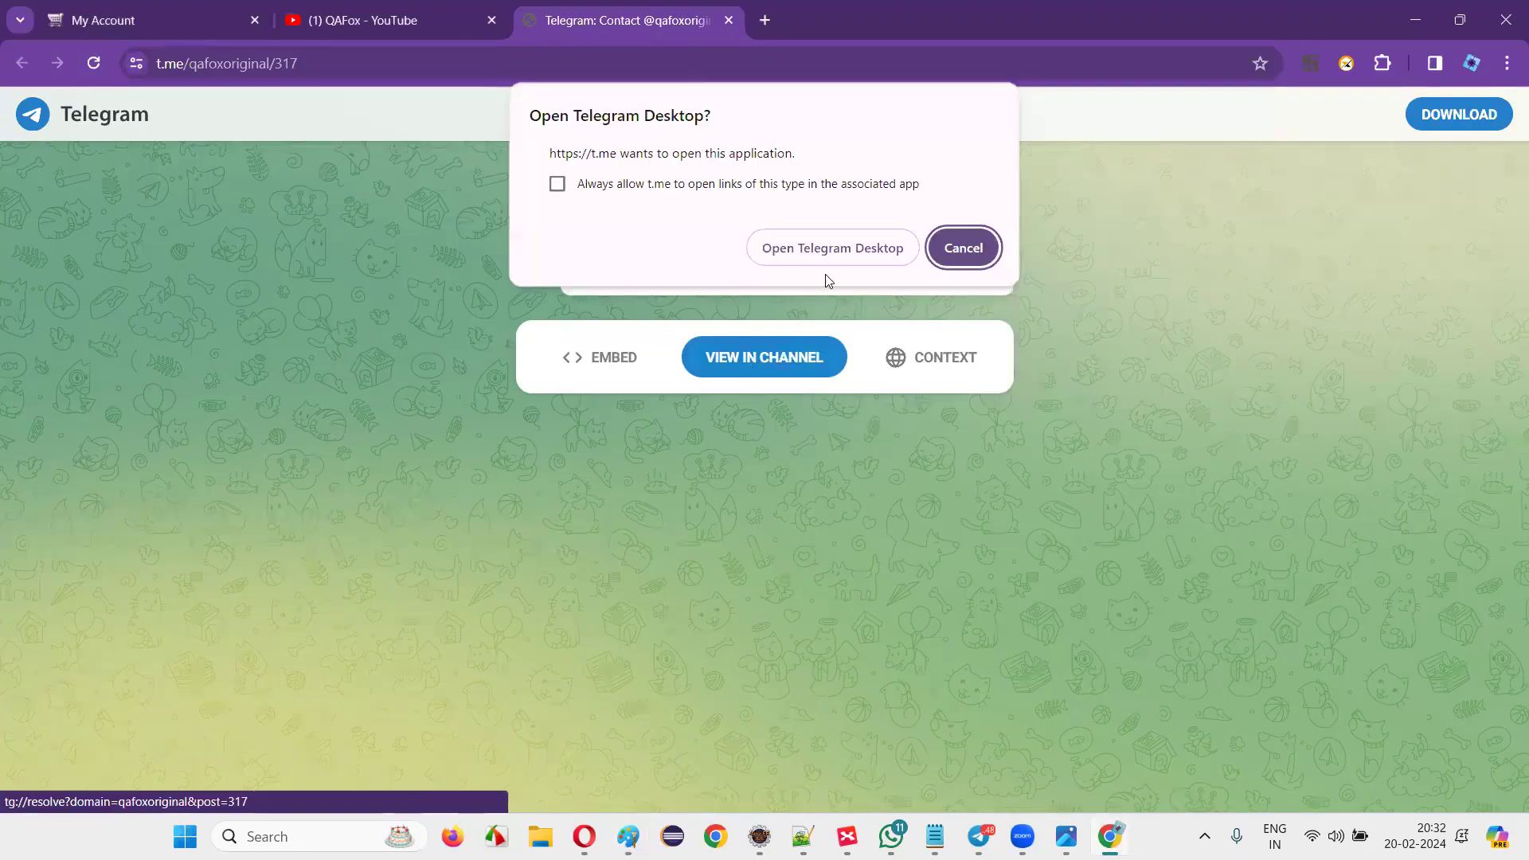
{"action": "left_click", "coordinate": [824, 249]}
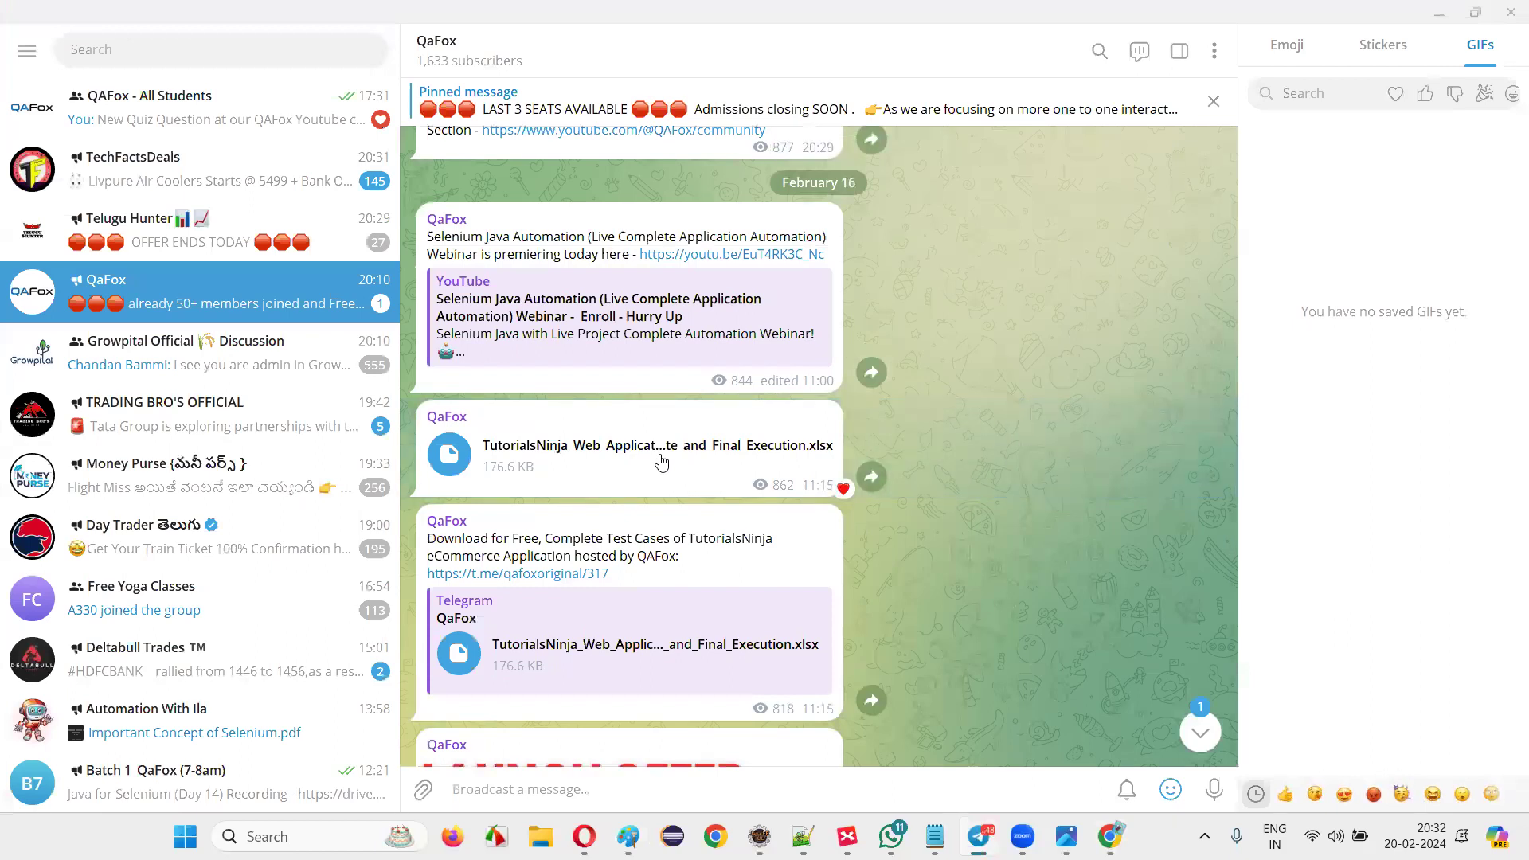
{"action": "left_click", "coordinate": [657, 462]}
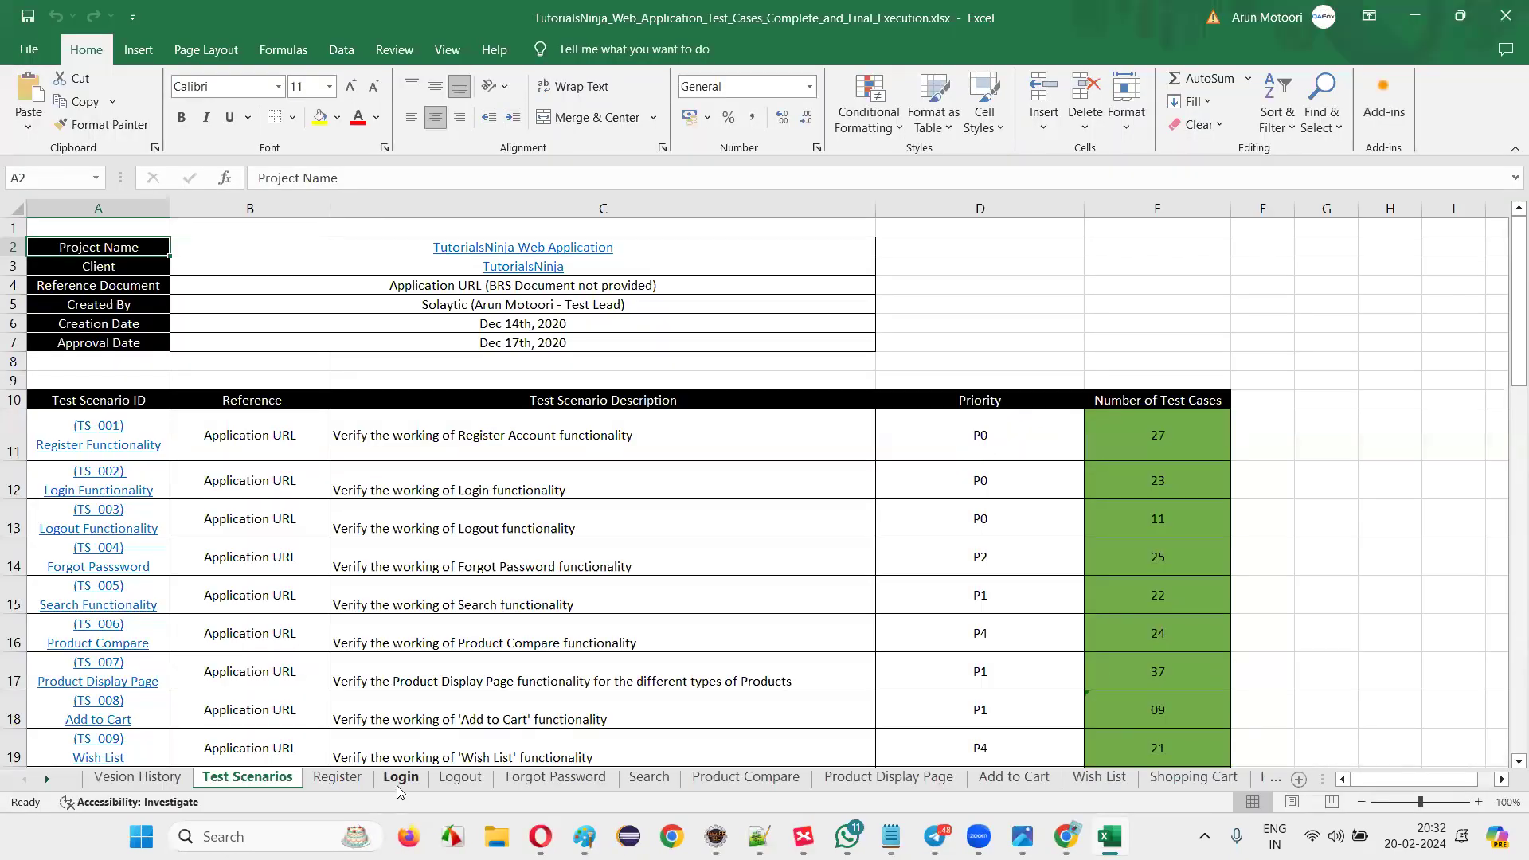
Switch to the Login sheet and inspect the first test title and Priority column.
{"action": "left_click", "coordinate": [400, 778]}
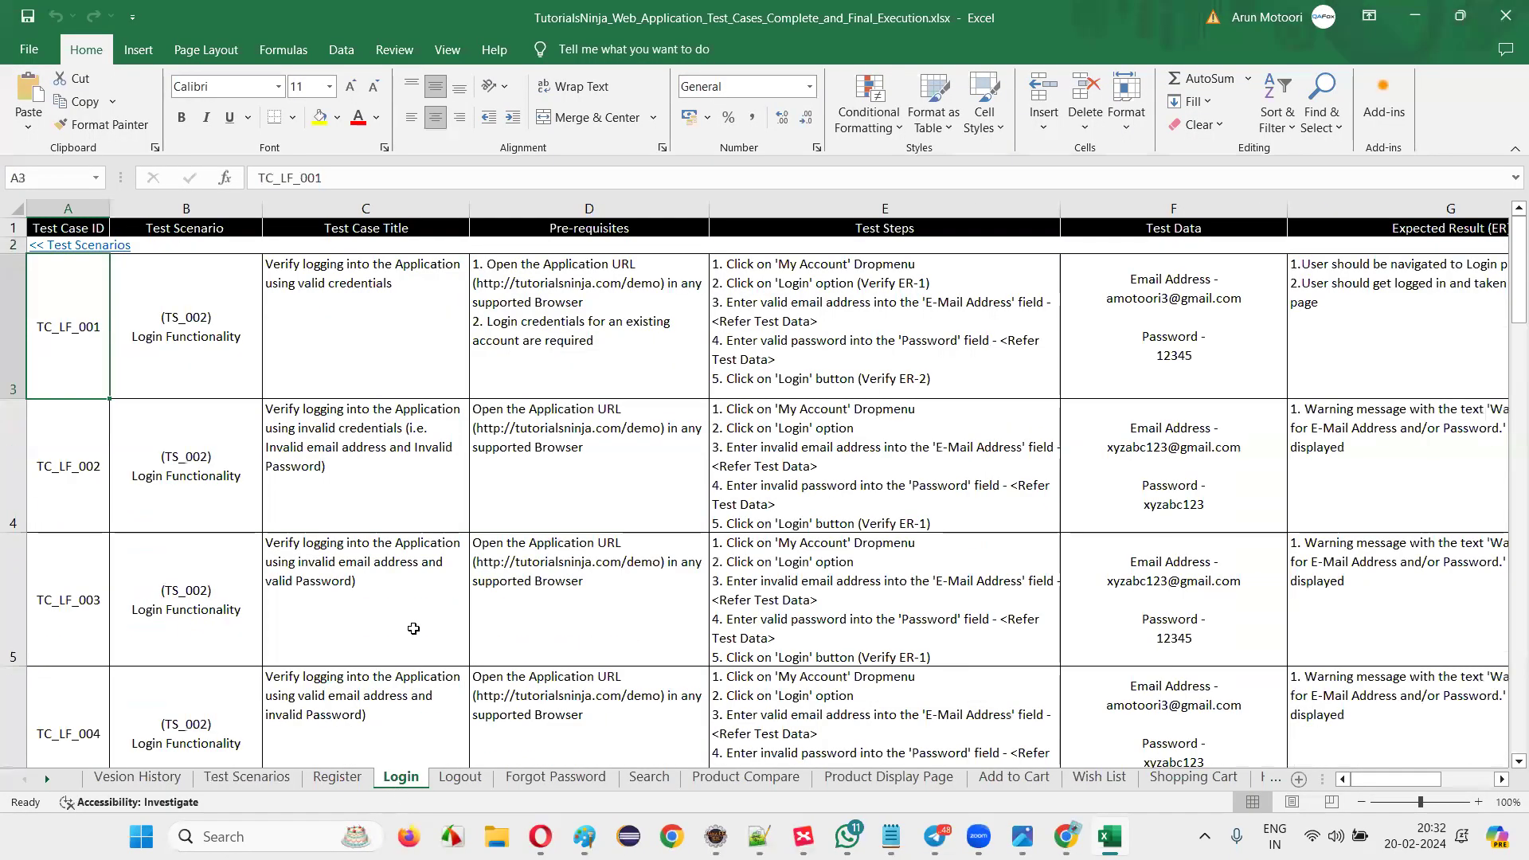
{"action": "left_click", "coordinate": [434, 342]}
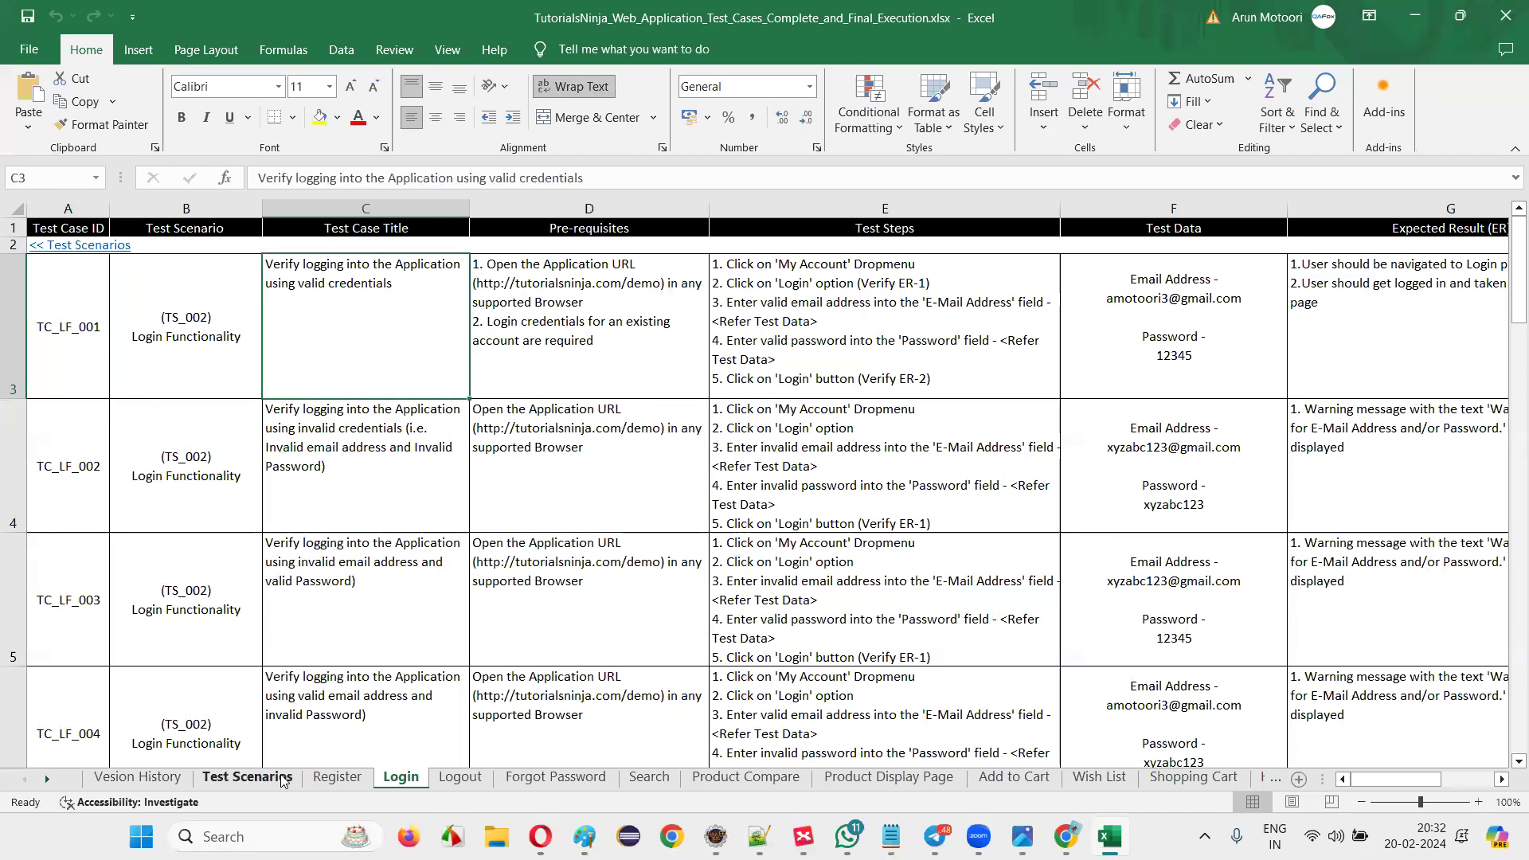
{"action": "left_click_drag", "start_coordinate": [68, 386], "coordinate": [1242, 394]}
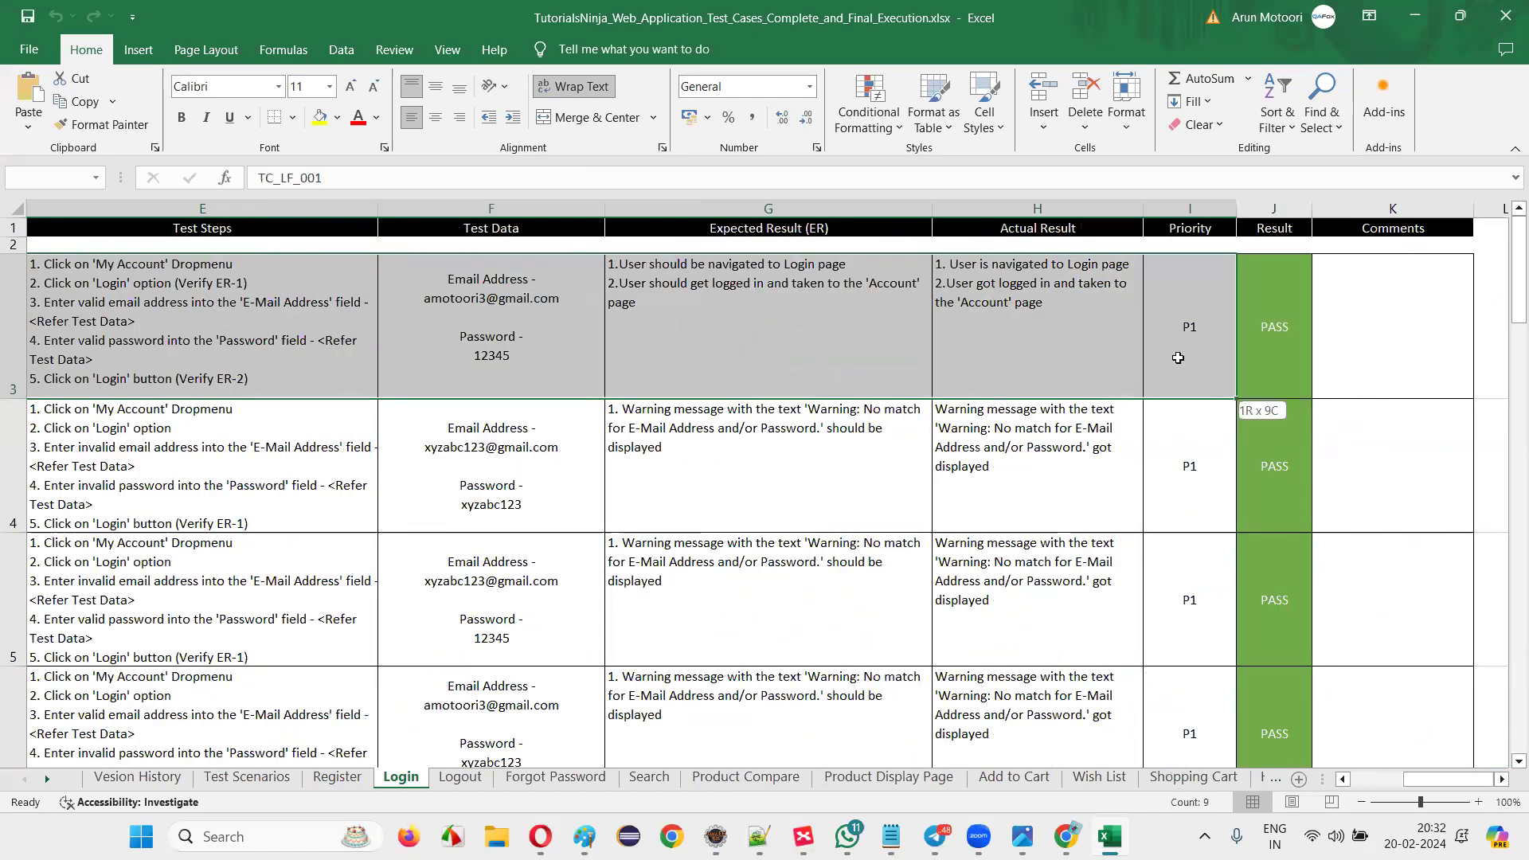
{"action": "left_click", "coordinate": [1180, 358]}
{"action": "left_click", "coordinate": [1185, 213]}
{"action": "left_click", "coordinate": [1226, 327]}
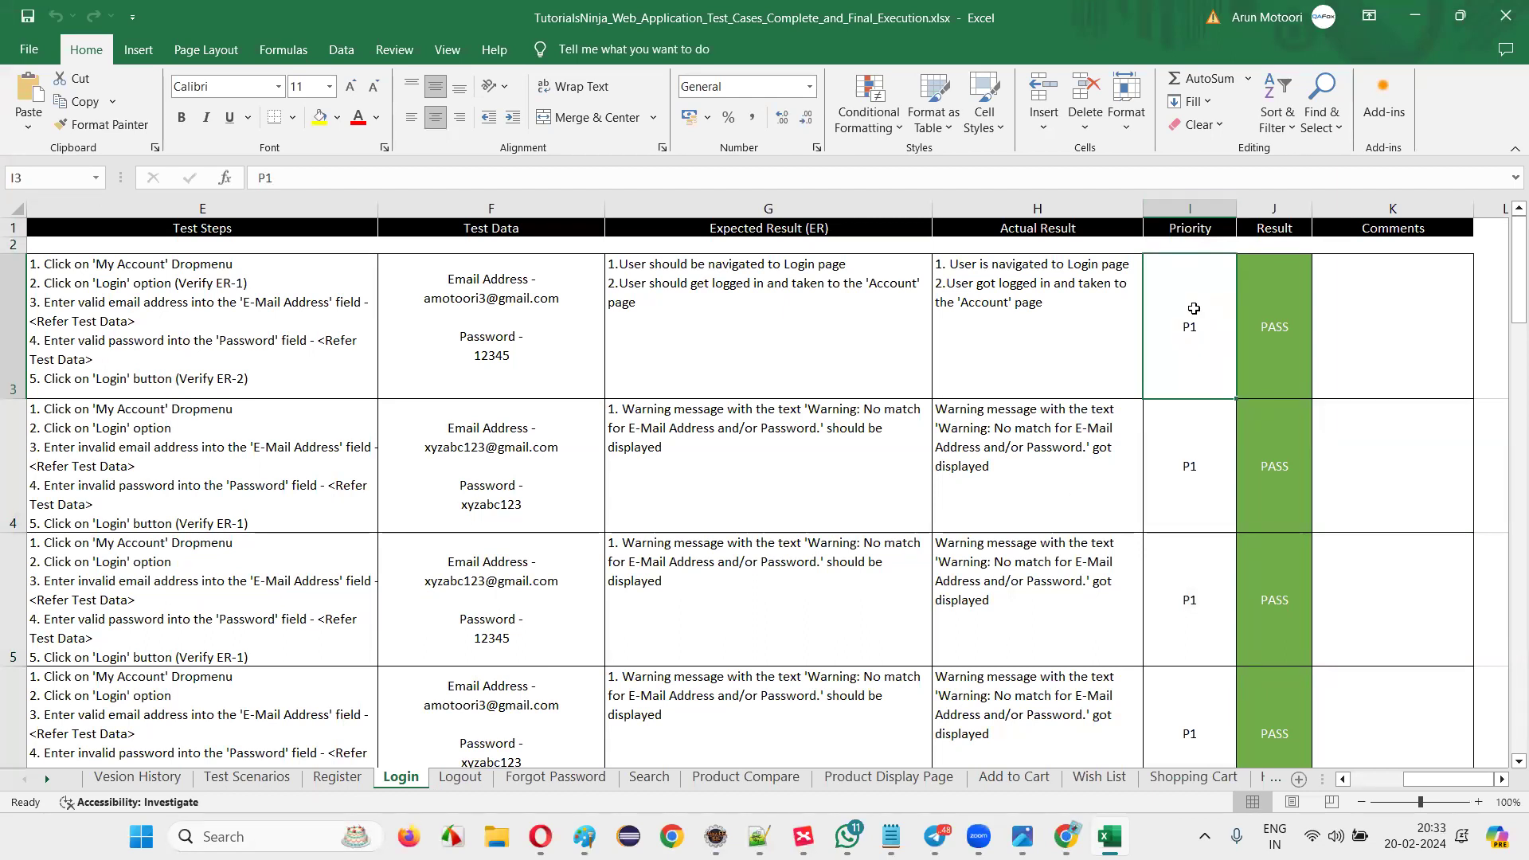
Step down through the login test priorities to the last test's P3.
{"action": "left_click", "coordinate": [1194, 451]}
{"action": "left_click", "coordinate": [1215, 597]}
{"action": "scroll", "coordinate": [1214, 597], "scroll_direction": "down", "scroll_amount": 1}
{"action": "left_click", "coordinate": [1186, 660]}
{"action": "scroll", "coordinate": [1186, 374], "scroll_direction": "down", "scroll_amount": 2}
{"action": "scroll", "coordinate": [1183, 318], "scroll_direction": "up", "scroll_amount": 1}
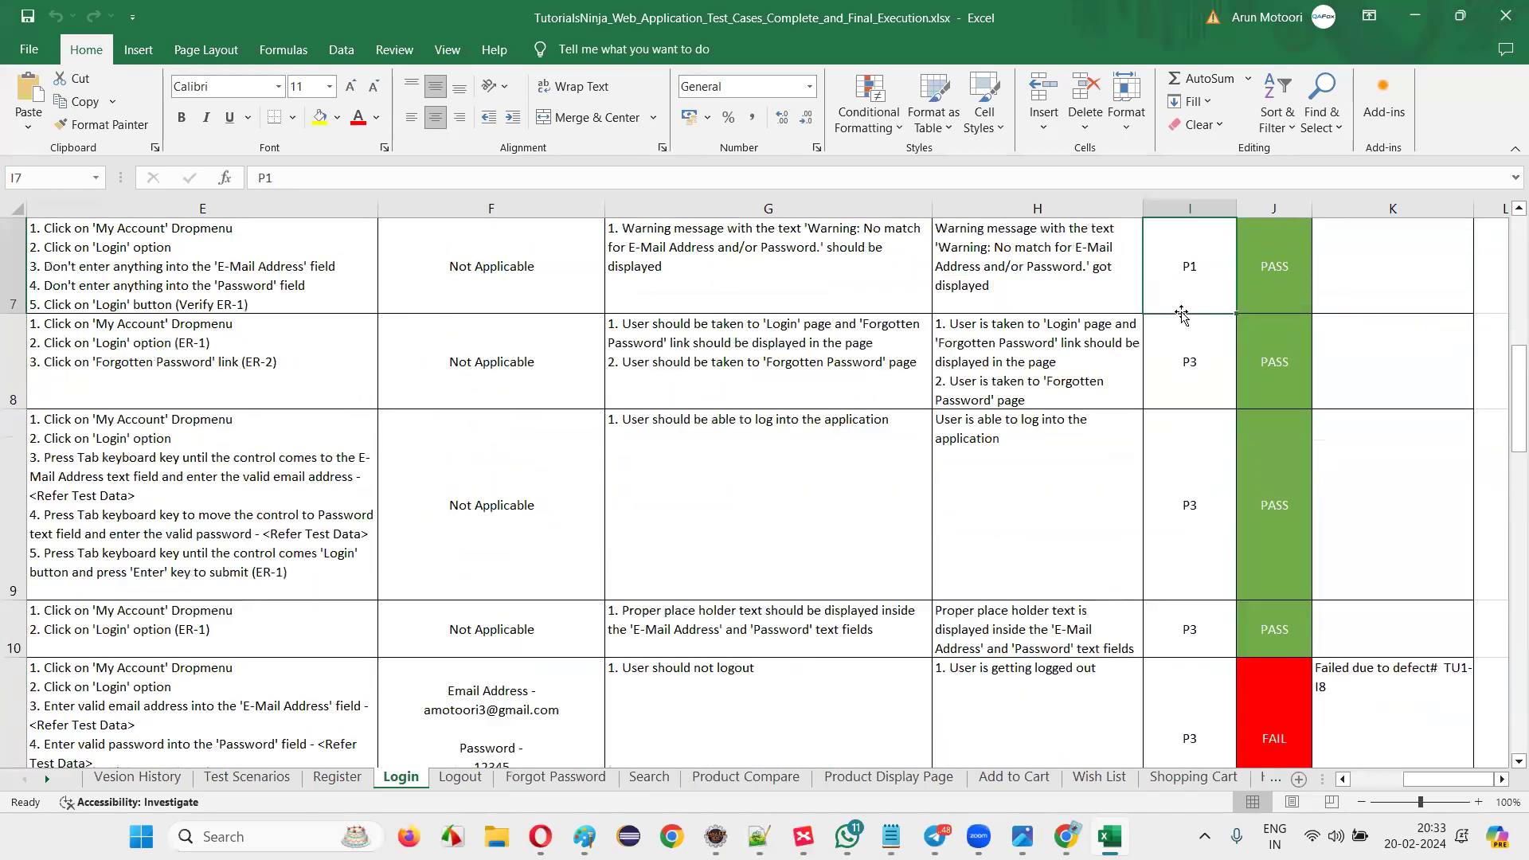
{"action": "left_click", "coordinate": [1202, 398]}
{"action": "left_click", "coordinate": [1206, 510]}
{"action": "left_click", "coordinate": [1210, 633]}
{"action": "scroll", "coordinate": [1205, 576], "scroll_direction": "down", "scroll_amount": 2}
{"action": "left_click", "coordinate": [1204, 573]}
{"action": "scroll", "coordinate": [1206, 557], "scroll_direction": "down", "scroll_amount": 3}
{"action": "left_click", "coordinate": [1194, 485]}
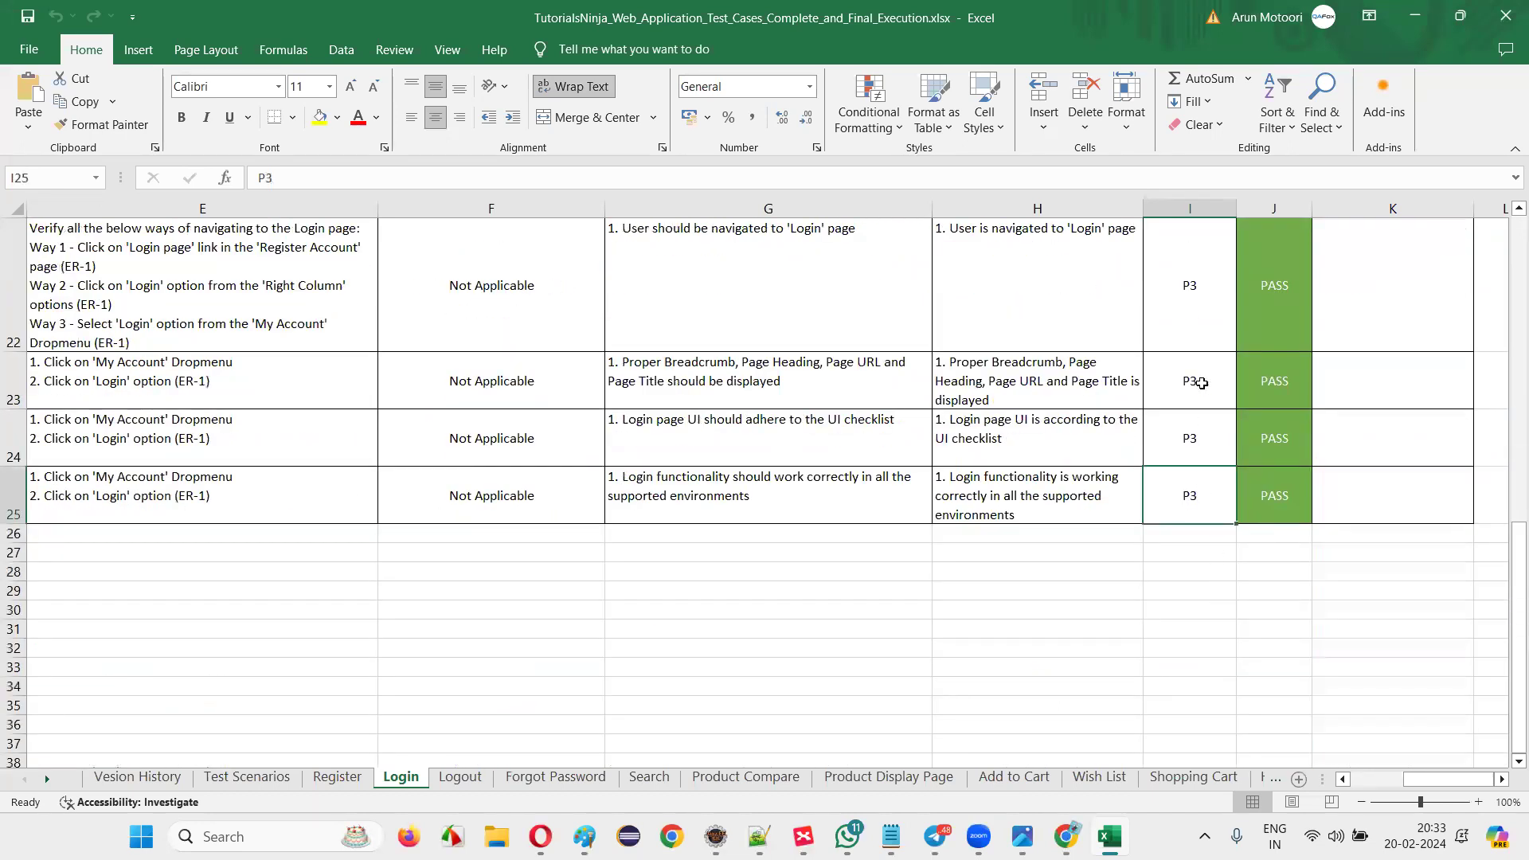
{"action": "scroll", "coordinate": [1201, 383], "scroll_direction": "up", "scroll_amount": 7}
Select the three P1 priority cells I3:I5 at the top of the sheet.
{"action": "left_click_drag", "start_coordinate": [1219, 340], "coordinate": [1214, 477]}
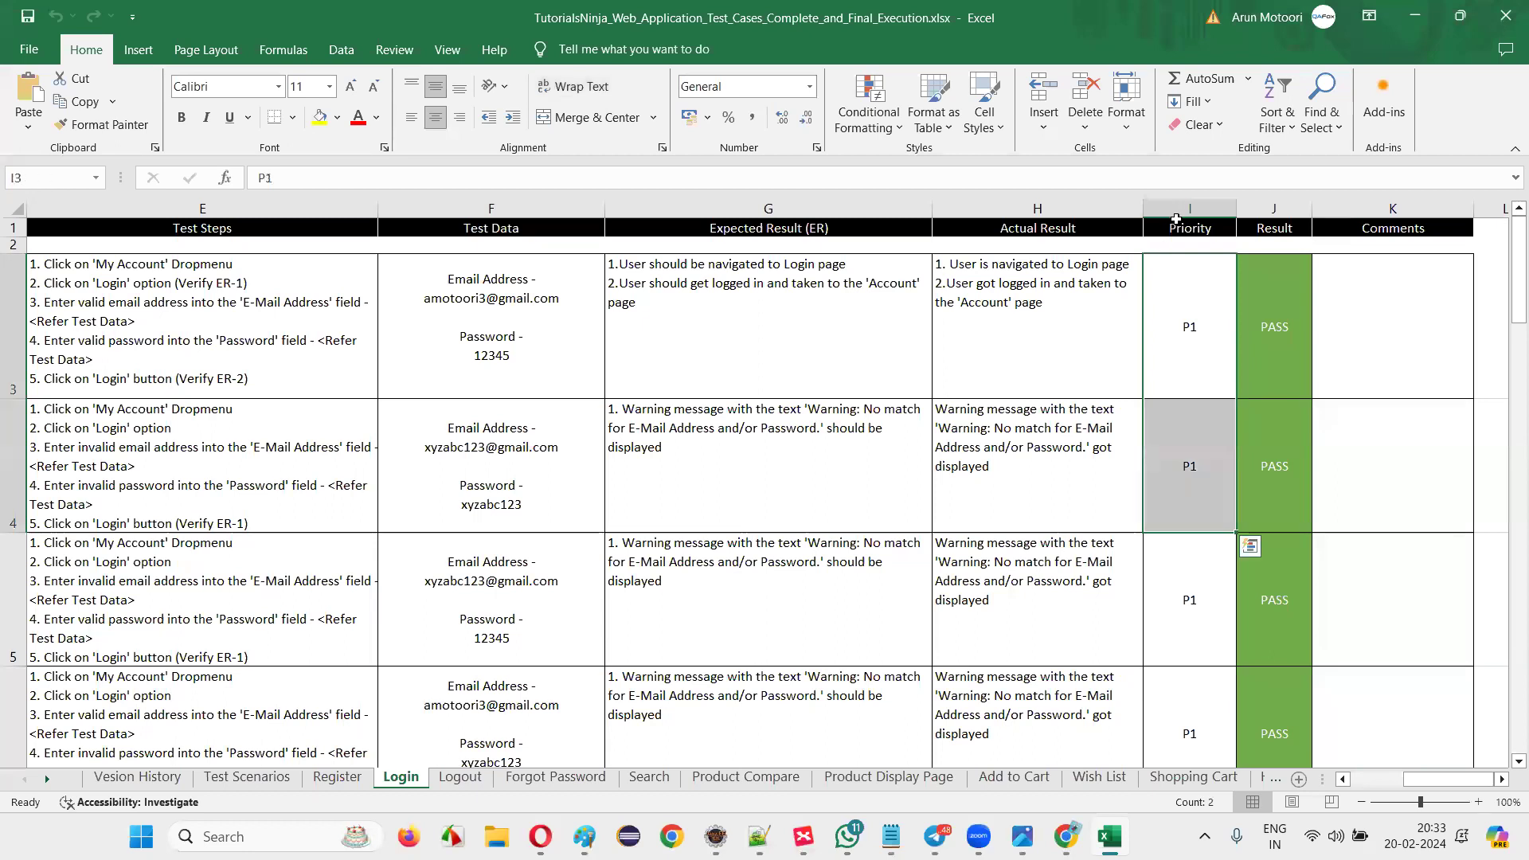
{"action": "left_click", "coordinate": [1179, 331]}
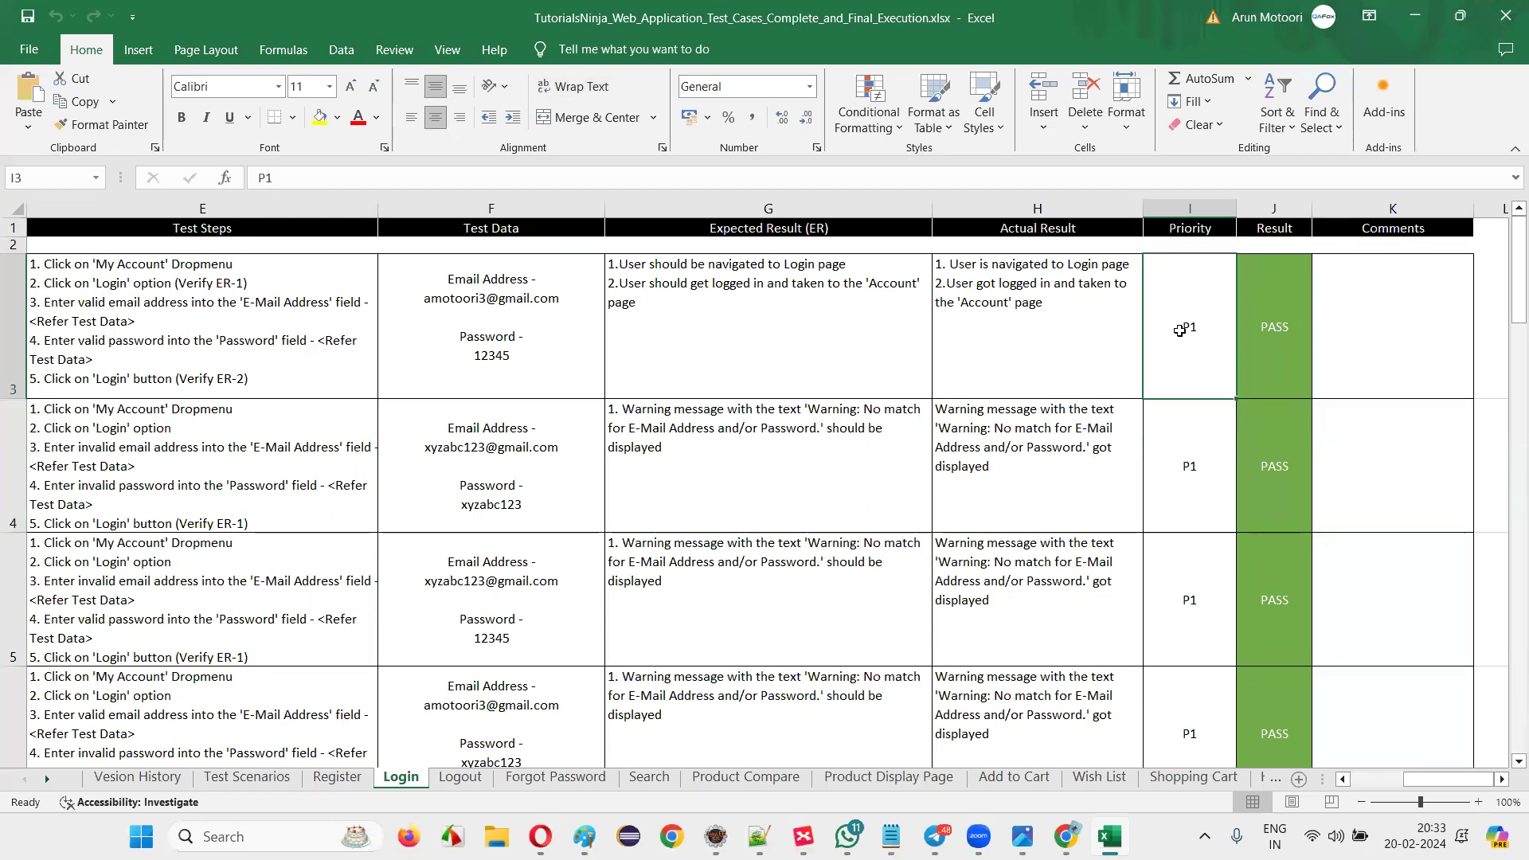
{"action": "left_click_drag", "start_coordinate": [1177, 318], "coordinate": [1201, 647]}
{"action": "scroll", "coordinate": [1177, 321], "scroll_direction": "down", "scroll_amount": 3}
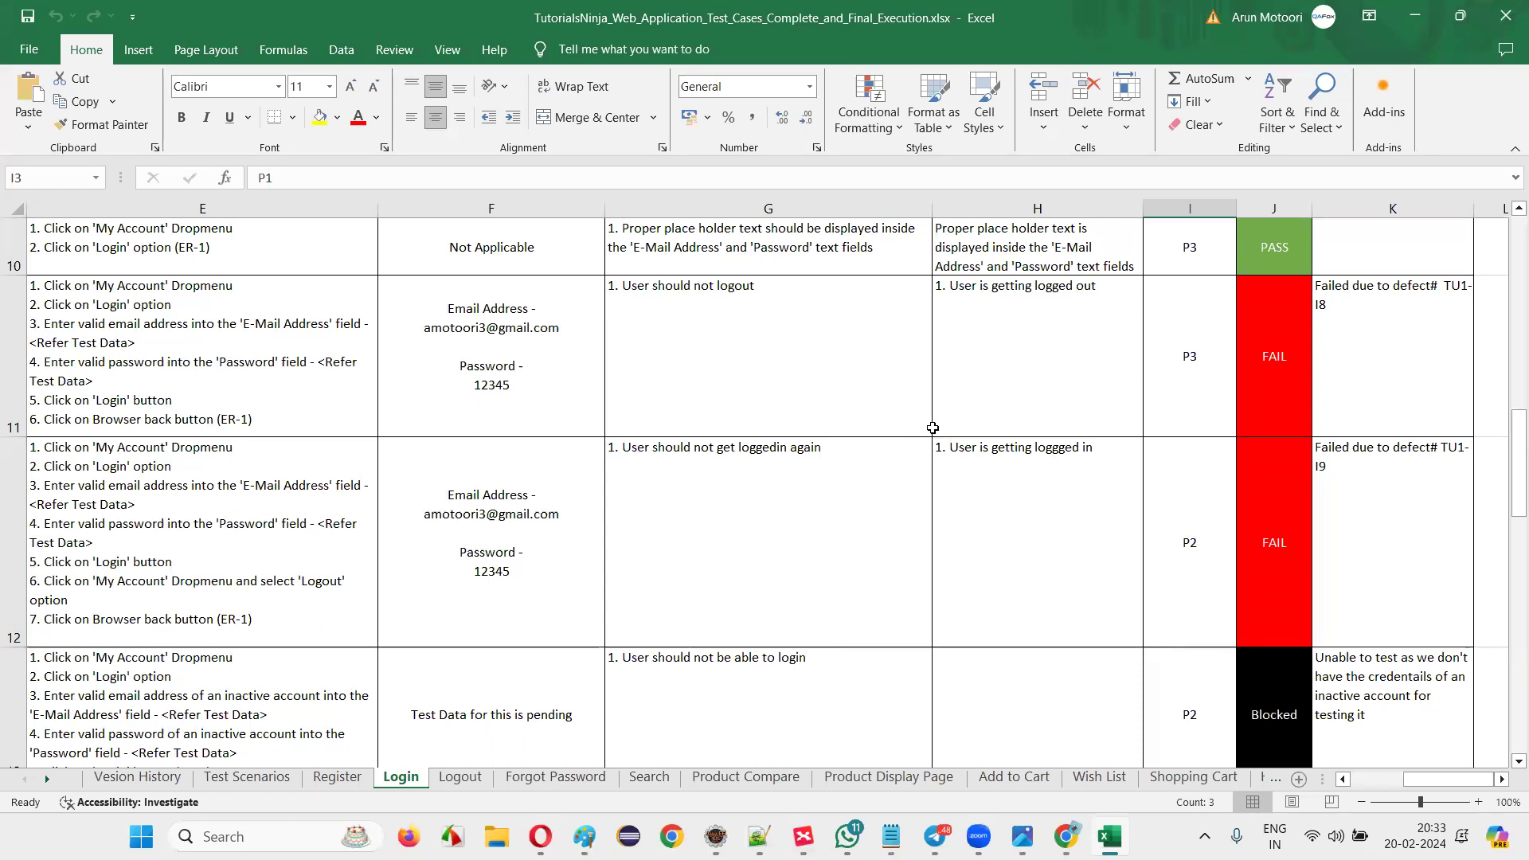
{"action": "scroll", "coordinate": [594, 273], "scroll_direction": "up", "scroll_amount": 3}
{"action": "left_click_drag", "start_coordinate": [1189, 326], "coordinate": [1222, 640]}
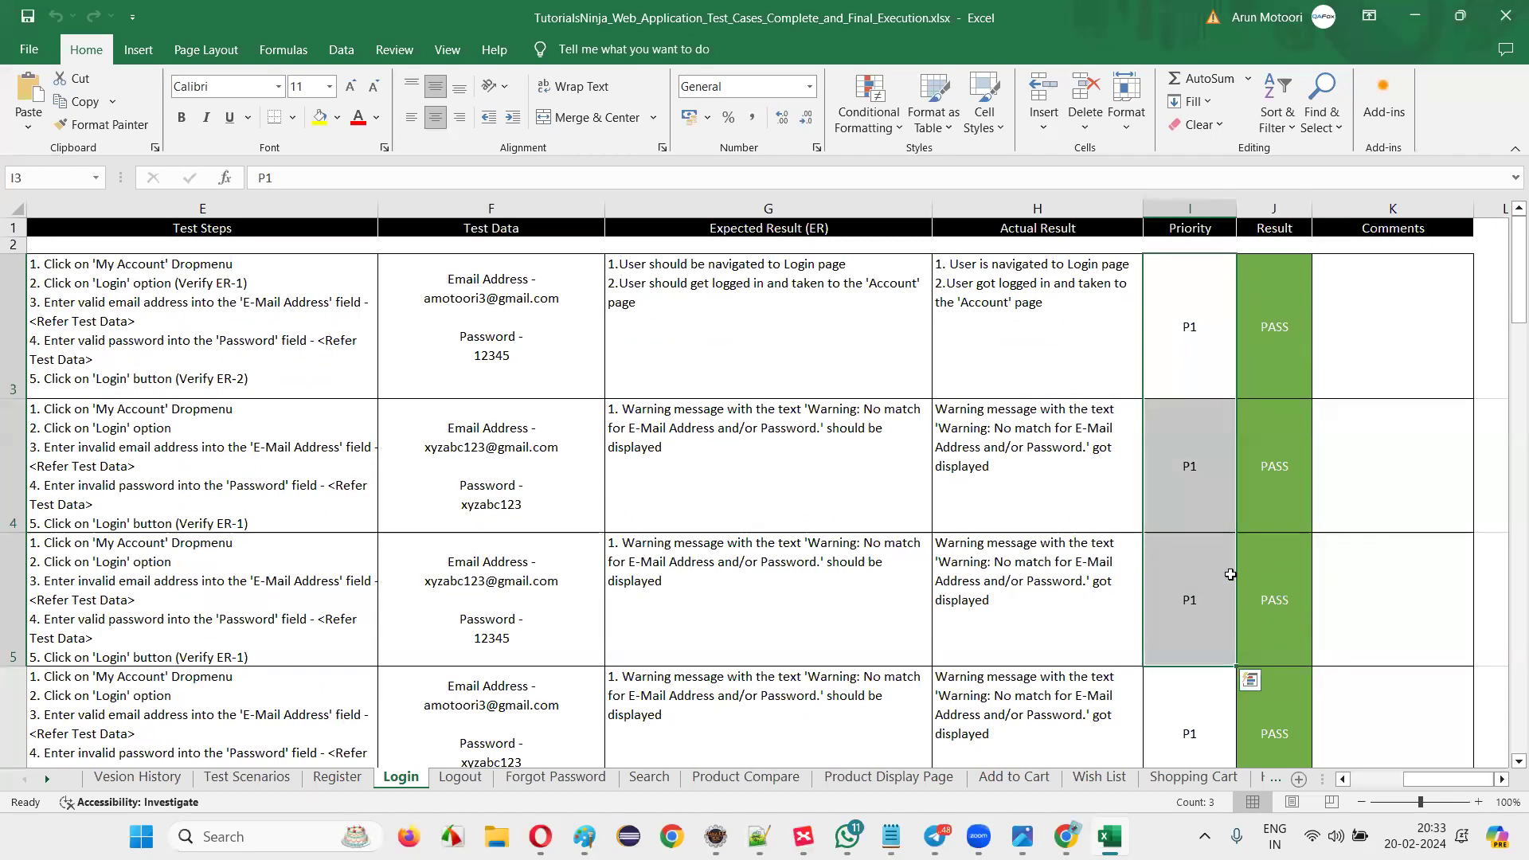
{"action": "left_click", "coordinate": [374, 370]}
{"action": "key", "text": "Right"}
{"action": "left_click", "coordinate": [639, 354]}
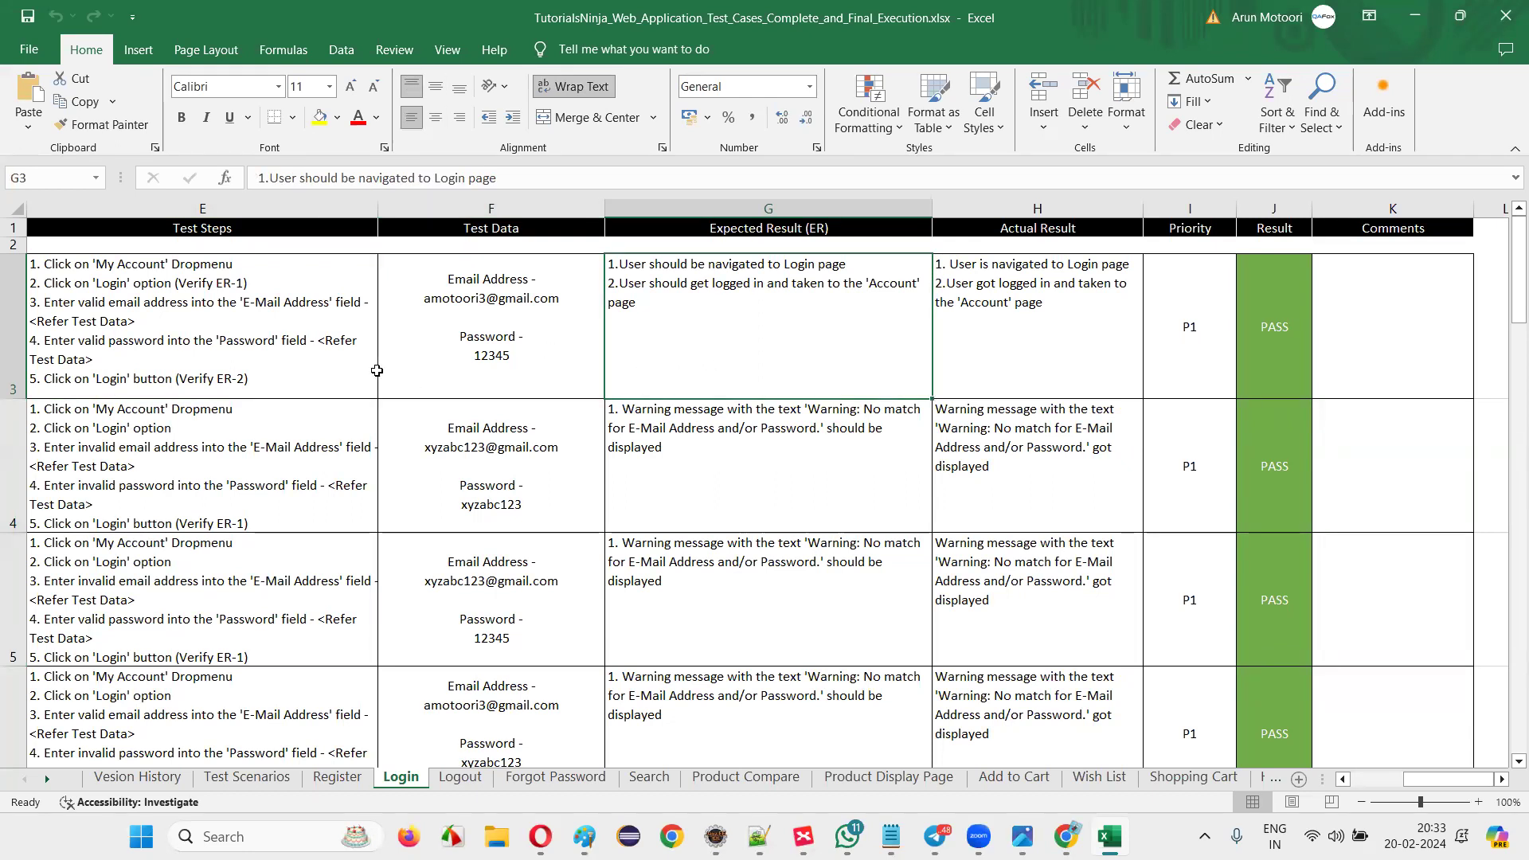
{"action": "left_click", "coordinate": [1197, 273]}
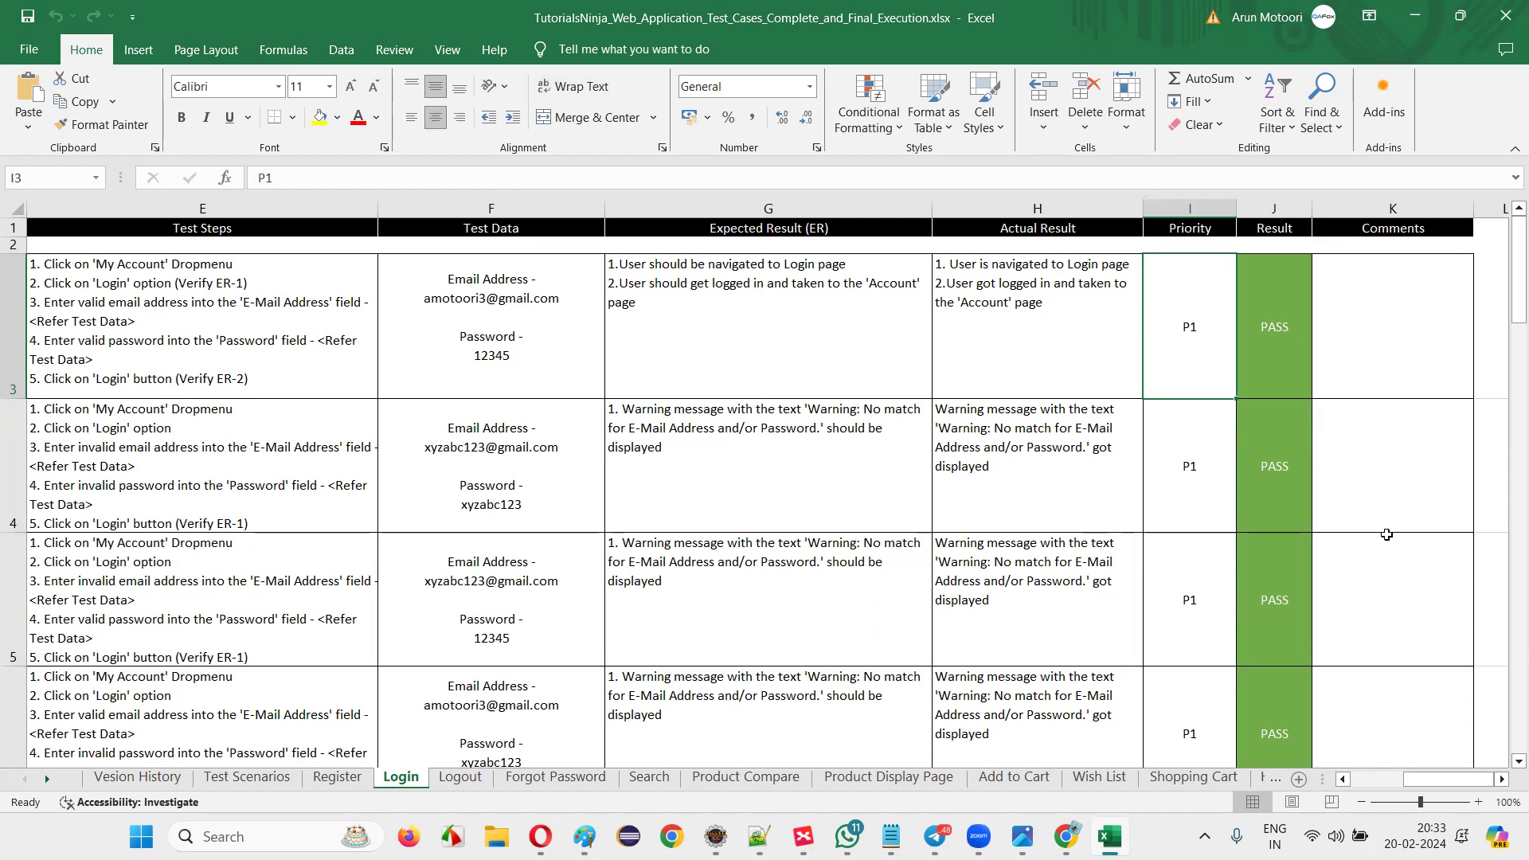
{"action": "left_click_drag", "start_coordinate": [1179, 345], "coordinate": [1190, 605]}
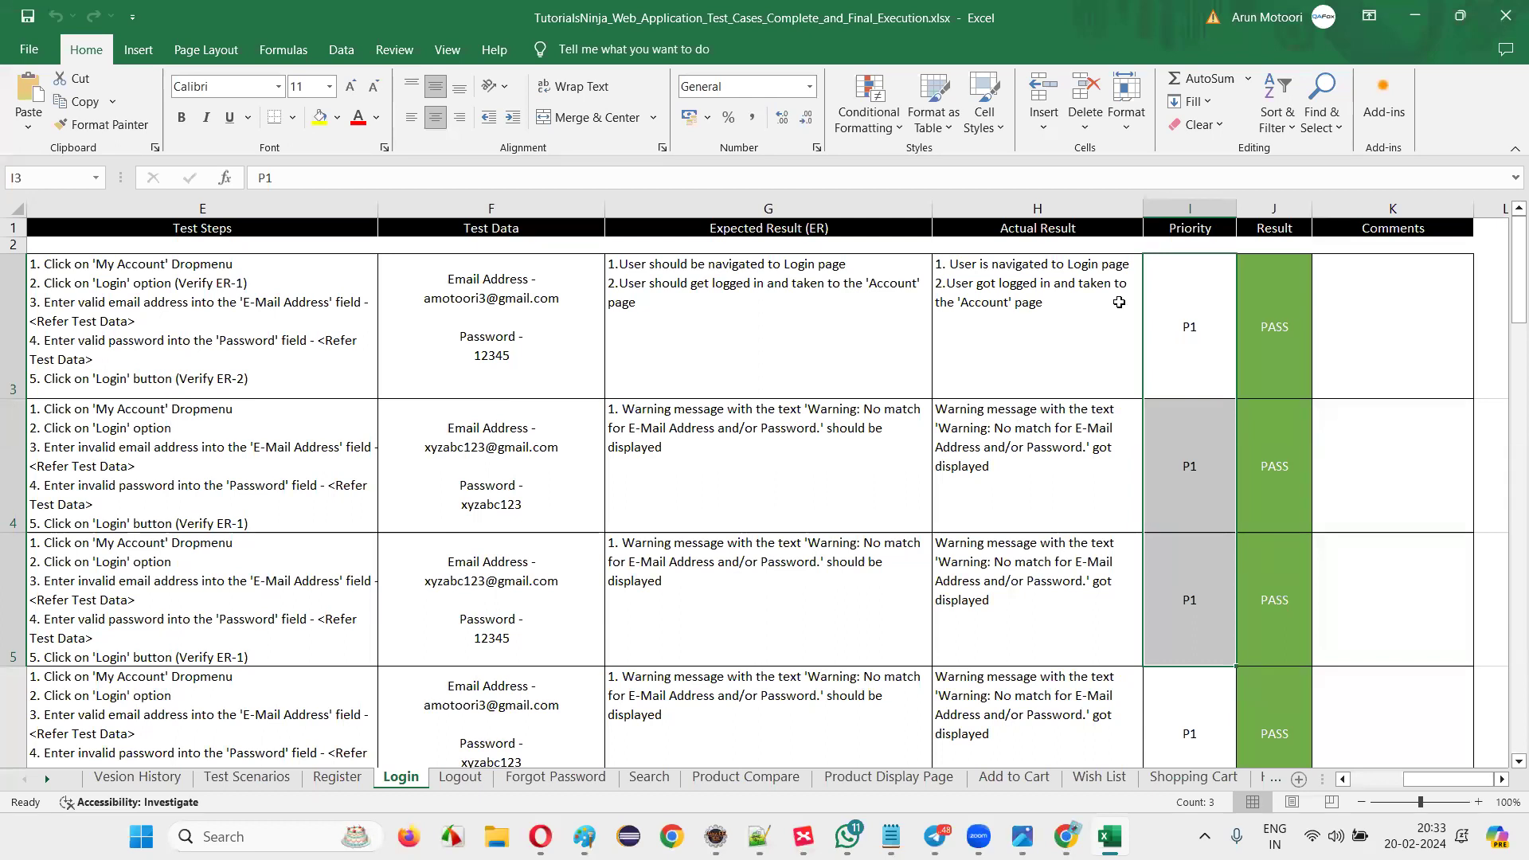
{"action": "left_click", "coordinate": [1171, 346]}
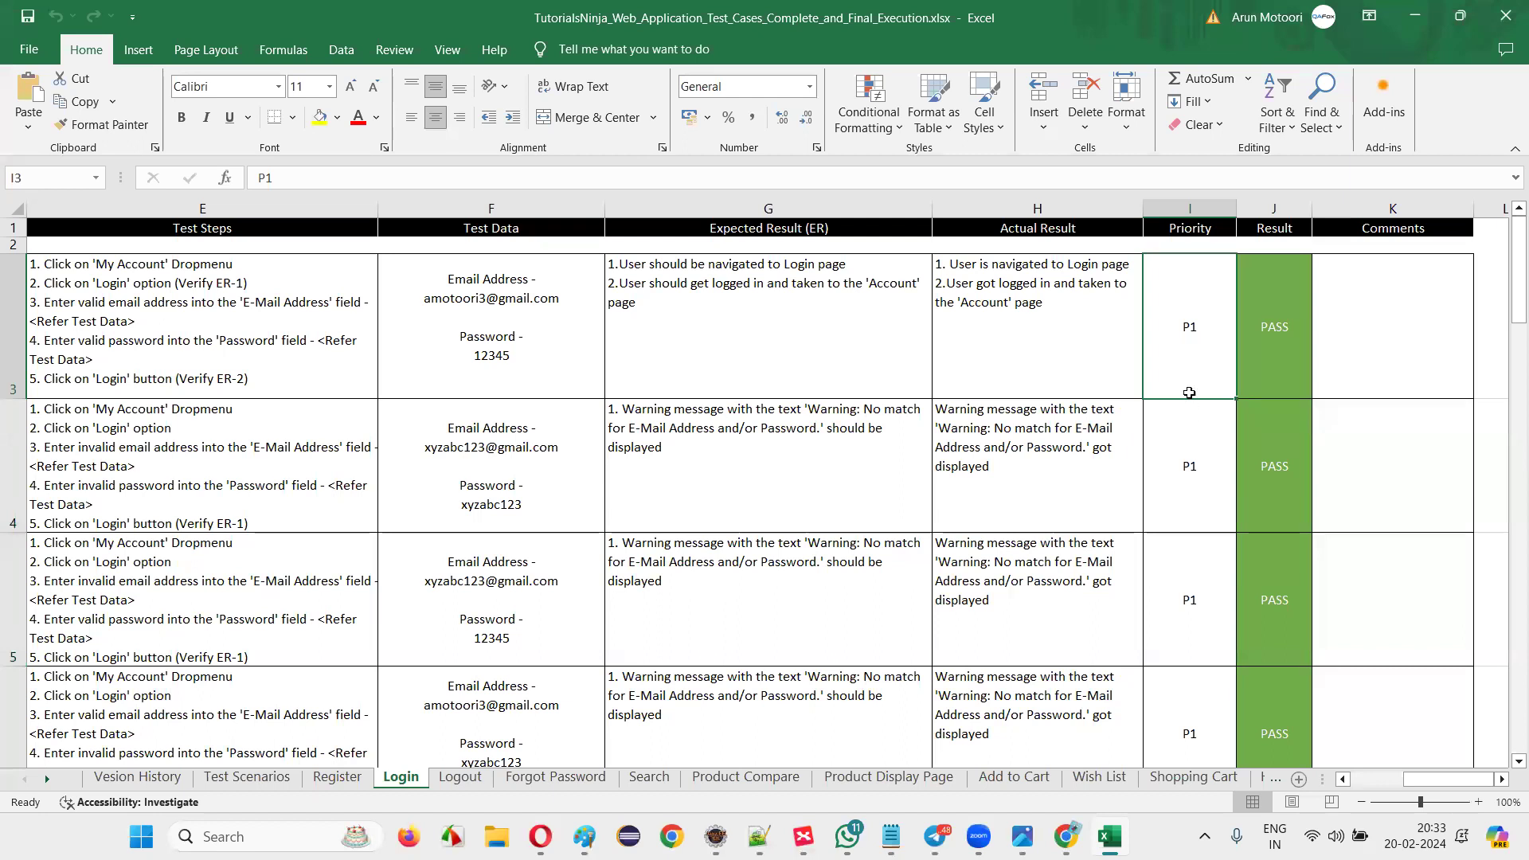
{"action": "mouse_move", "coordinate": [277, 310]}
{"action": "left_mouse_down"}
{"action": "mouse_move", "coordinate": [1085, 390]}
{"action": "mouse_move", "coordinate": [1189, 574]}
{"action": "left_mouse_up"}
{"action": "left_click_drag", "start_coordinate": [1186, 326], "coordinate": [1194, 667]}
{"action": "left_click_drag", "start_coordinate": [1194, 666], "coordinate": [1194, 665]}
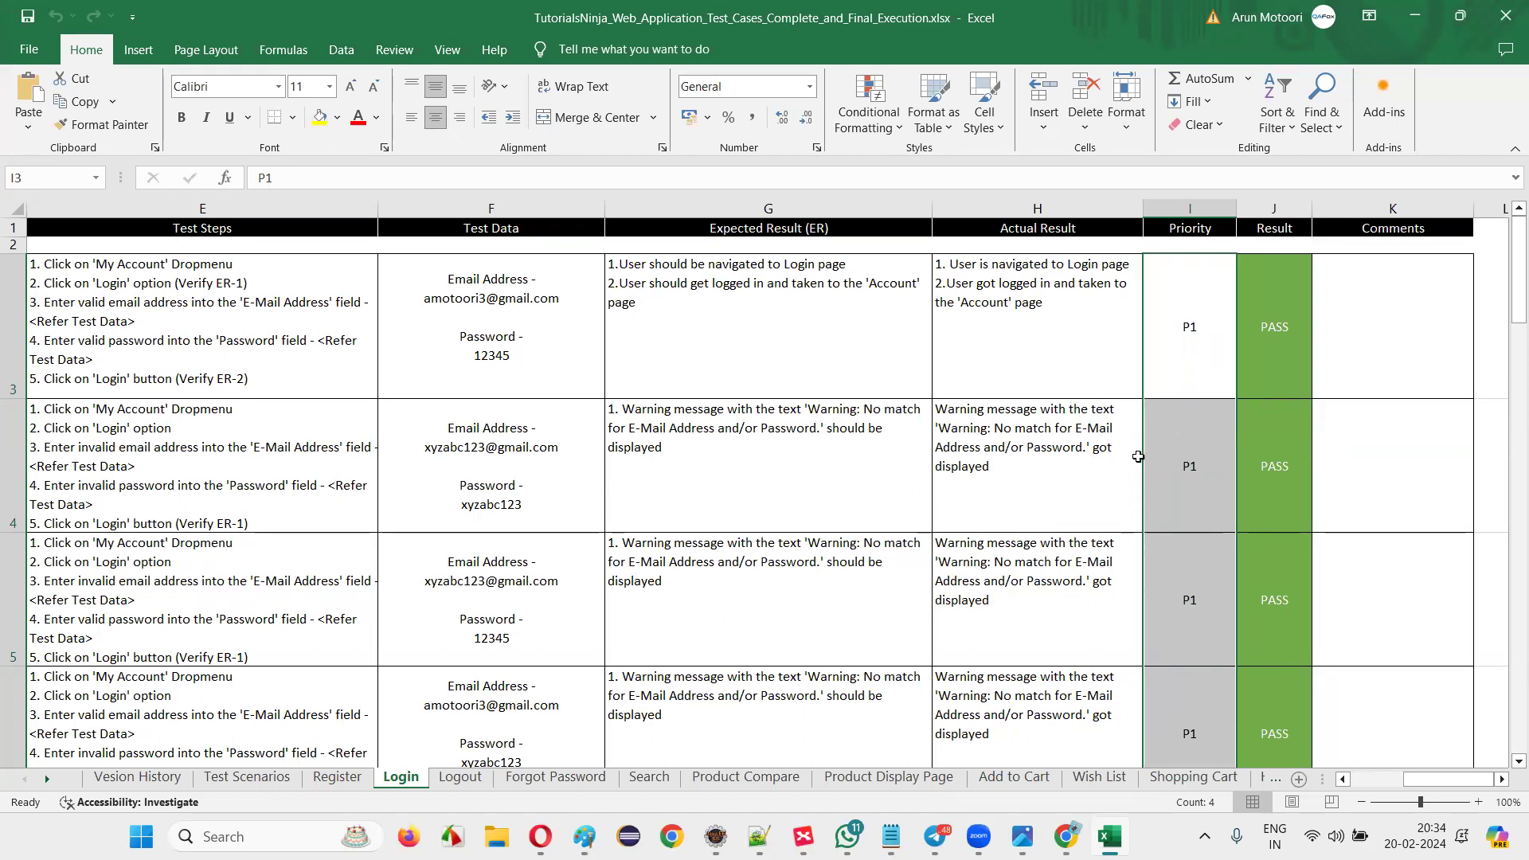
{"action": "left_click", "coordinate": [1126, 451]}
{"action": "left_click", "coordinate": [1180, 368]}
{"action": "left_click", "coordinate": [1184, 471]}
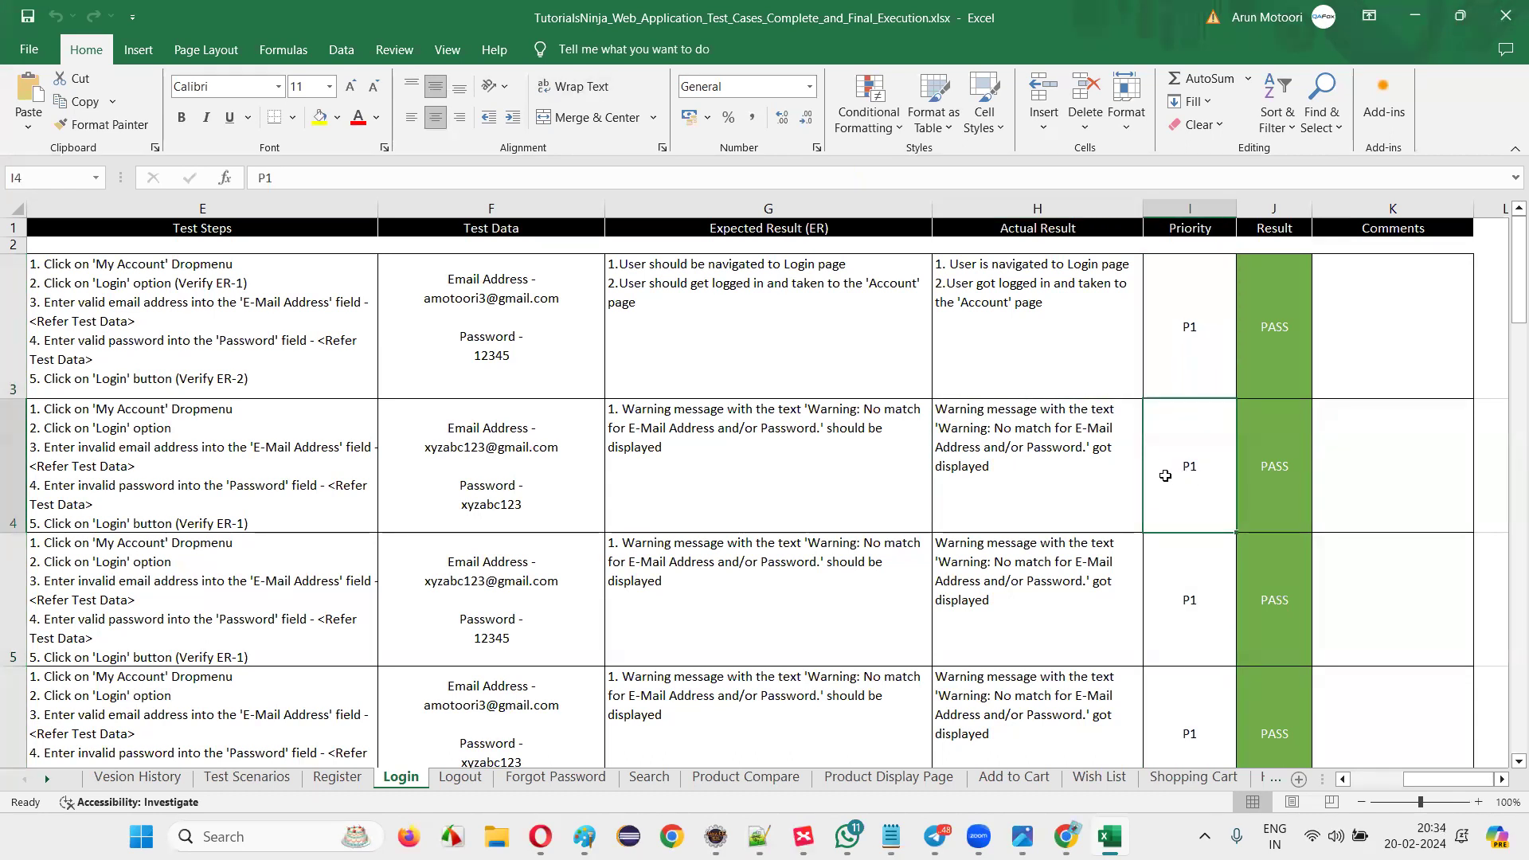
{"action": "left_click", "coordinate": [1162, 382]}
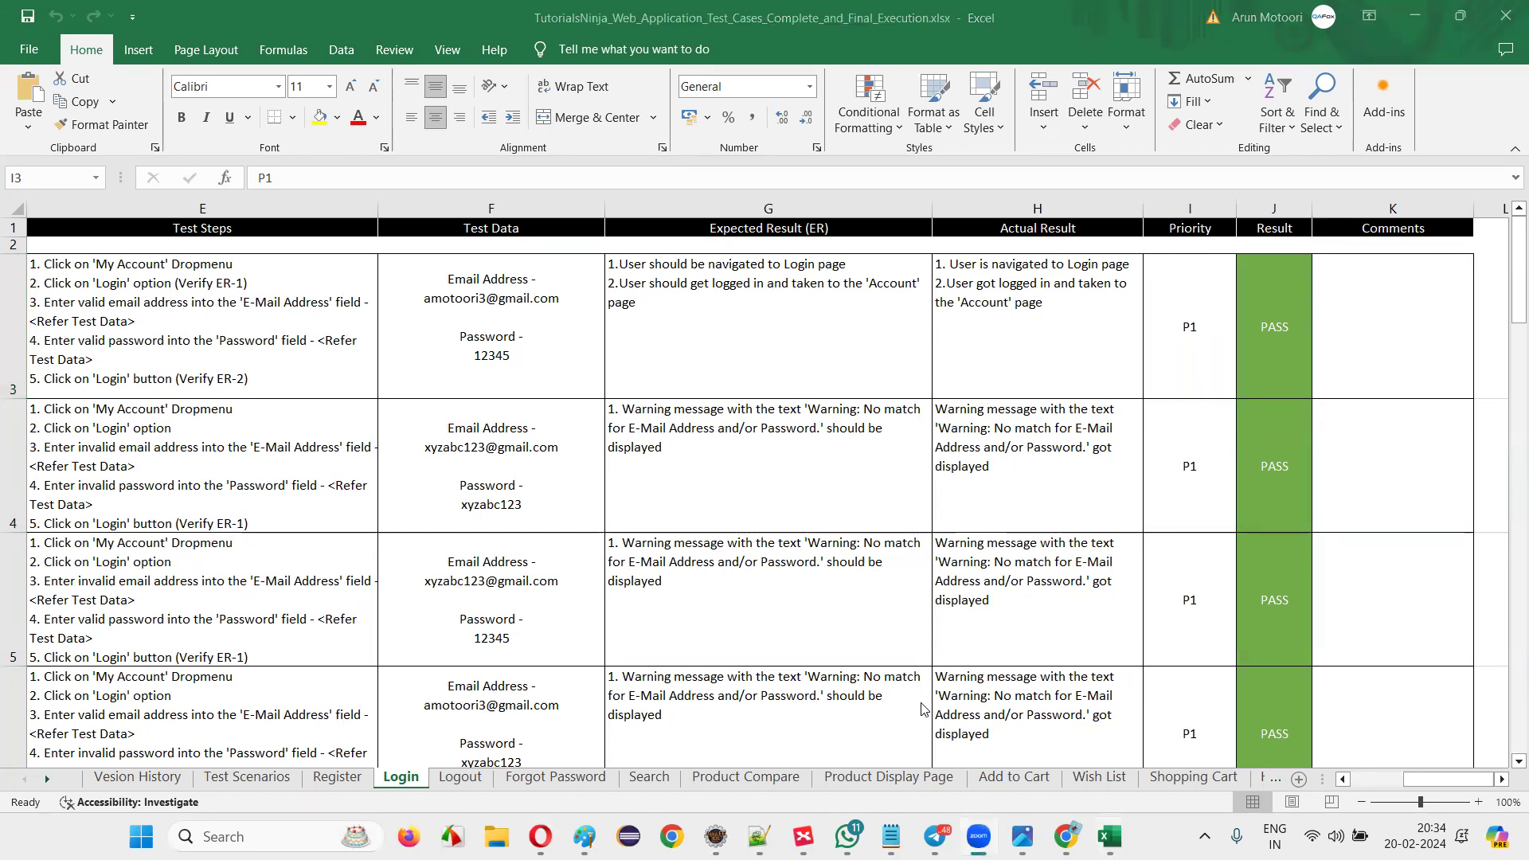
{"action": "mouse_move", "coordinate": [759, 836]}
{"action": "left_click", "coordinate": [585, 836]}
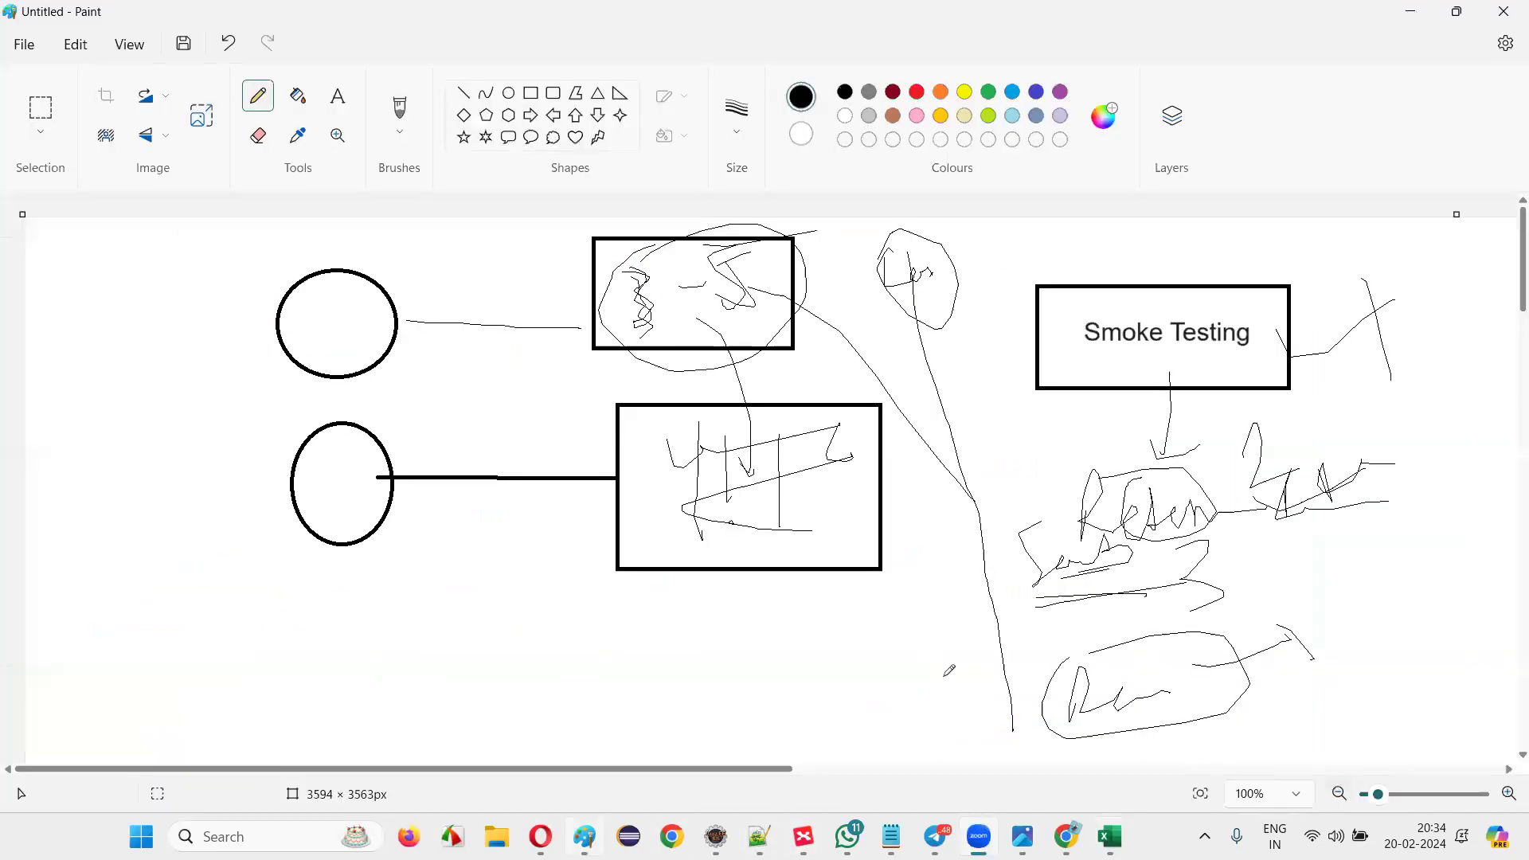
{"action": "key", "text": "alt+Tab"}
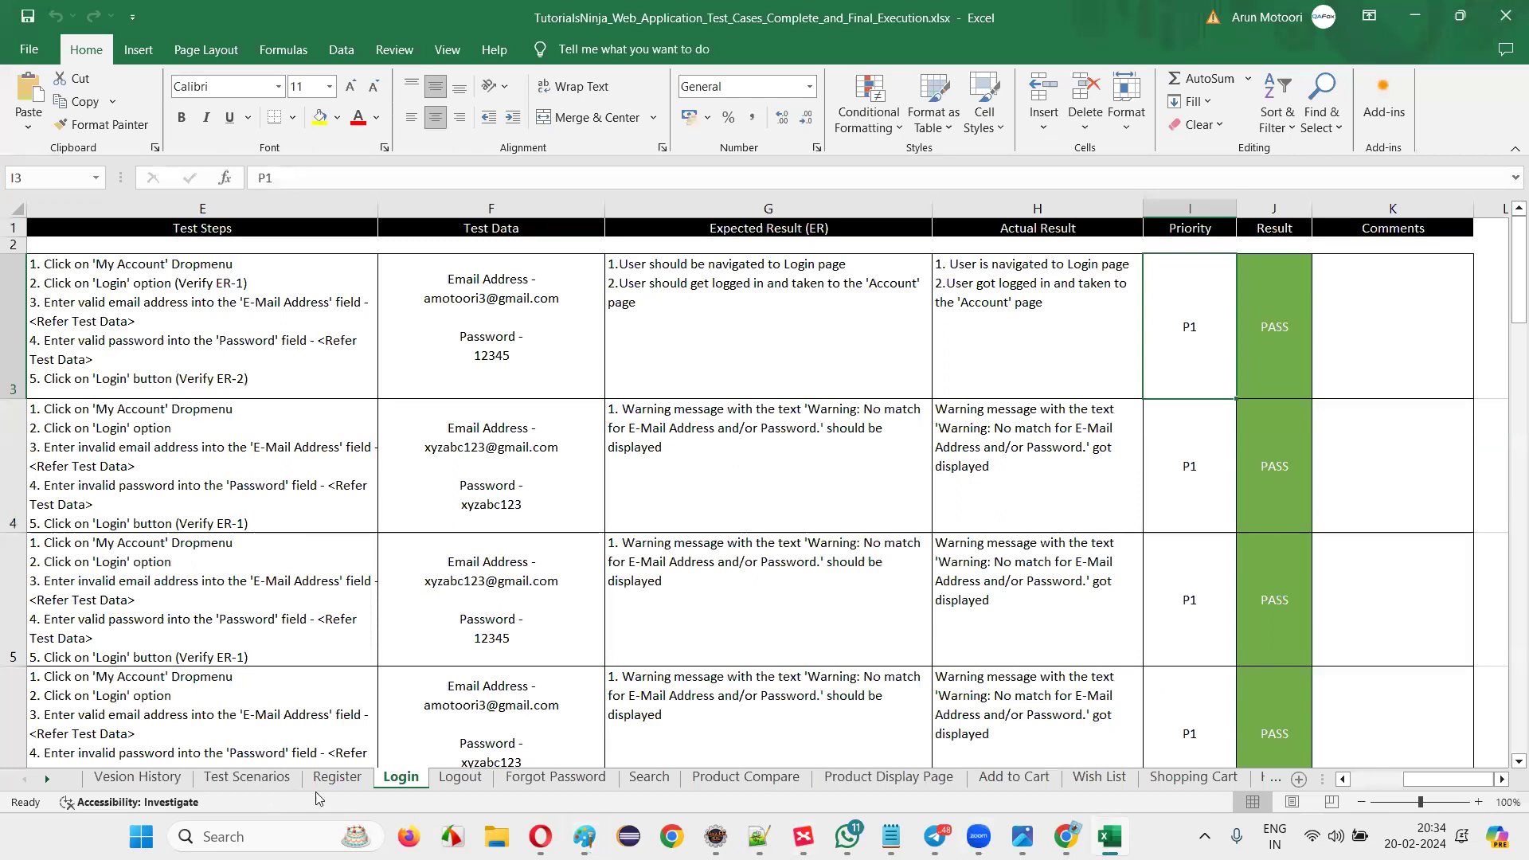
{"action": "left_click", "coordinate": [336, 777]}
Jump to the last registration test, TC_RF_027, and review its row, actual result and PASS.
{"action": "scroll", "coordinate": [319, 493], "scroll_direction": "down", "scroll_amount": 6}
{"action": "scroll", "coordinate": [316, 530], "scroll_direction": "down", "scroll_amount": 5}
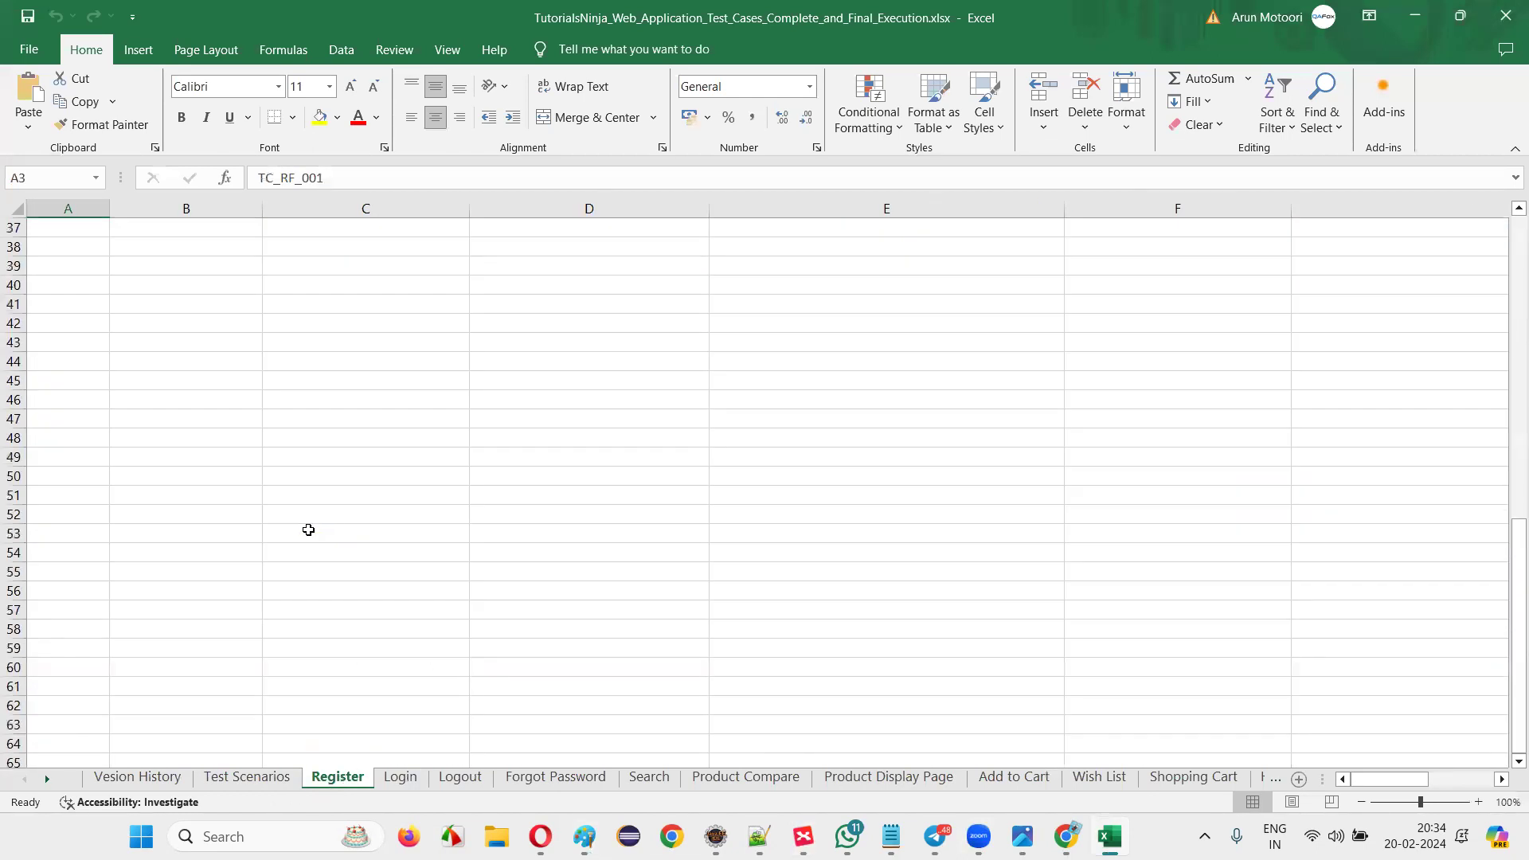
{"action": "scroll", "coordinate": [816, 641], "scroll_direction": "up", "scroll_amount": 4}
{"action": "key", "text": "ctrl+Down"}
{"action": "left_click_drag", "start_coordinate": [186, 613], "coordinate": [1131, 637]}
{"action": "left_click", "coordinate": [1124, 601]}
{"action": "left_click", "coordinate": [895, 599]}
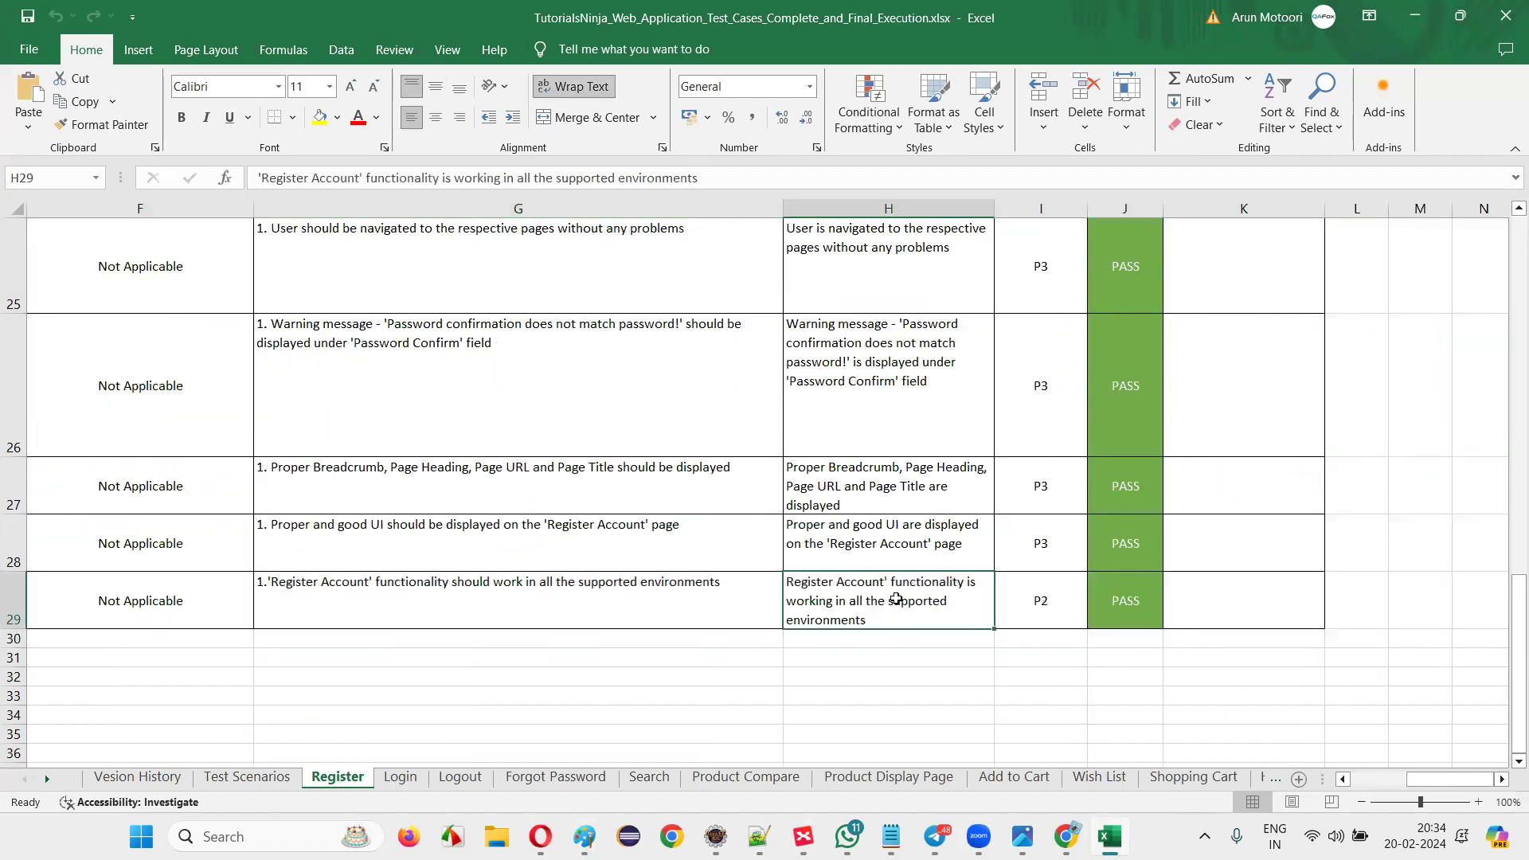
{"action": "key", "text": "shift+space"}
{"action": "scroll", "coordinate": [60, 587], "scroll_direction": "left", "scroll_amount": 5}
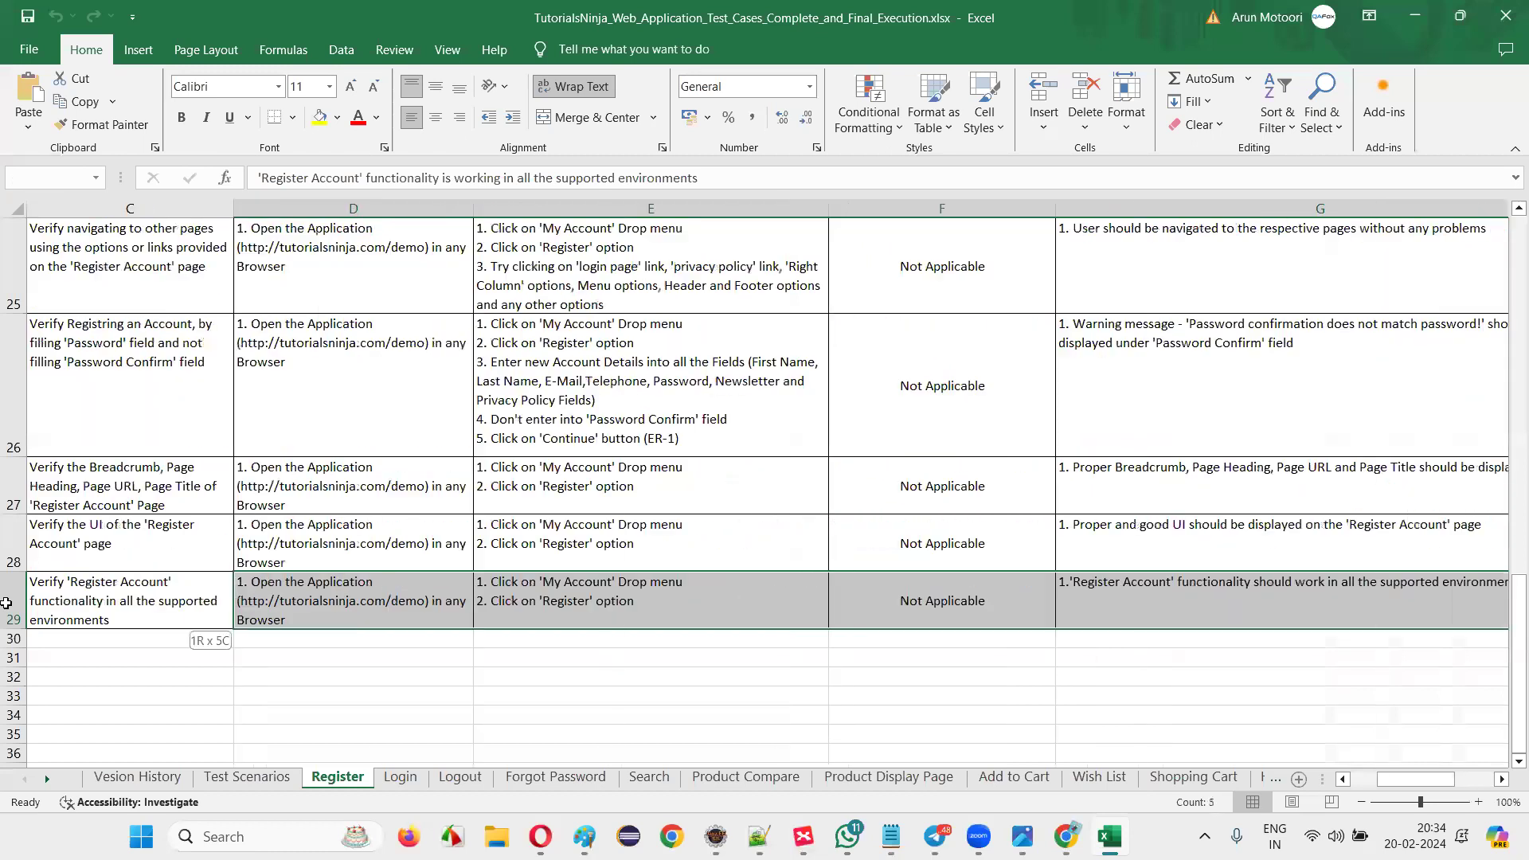
{"action": "left_click", "coordinate": [60, 587]}
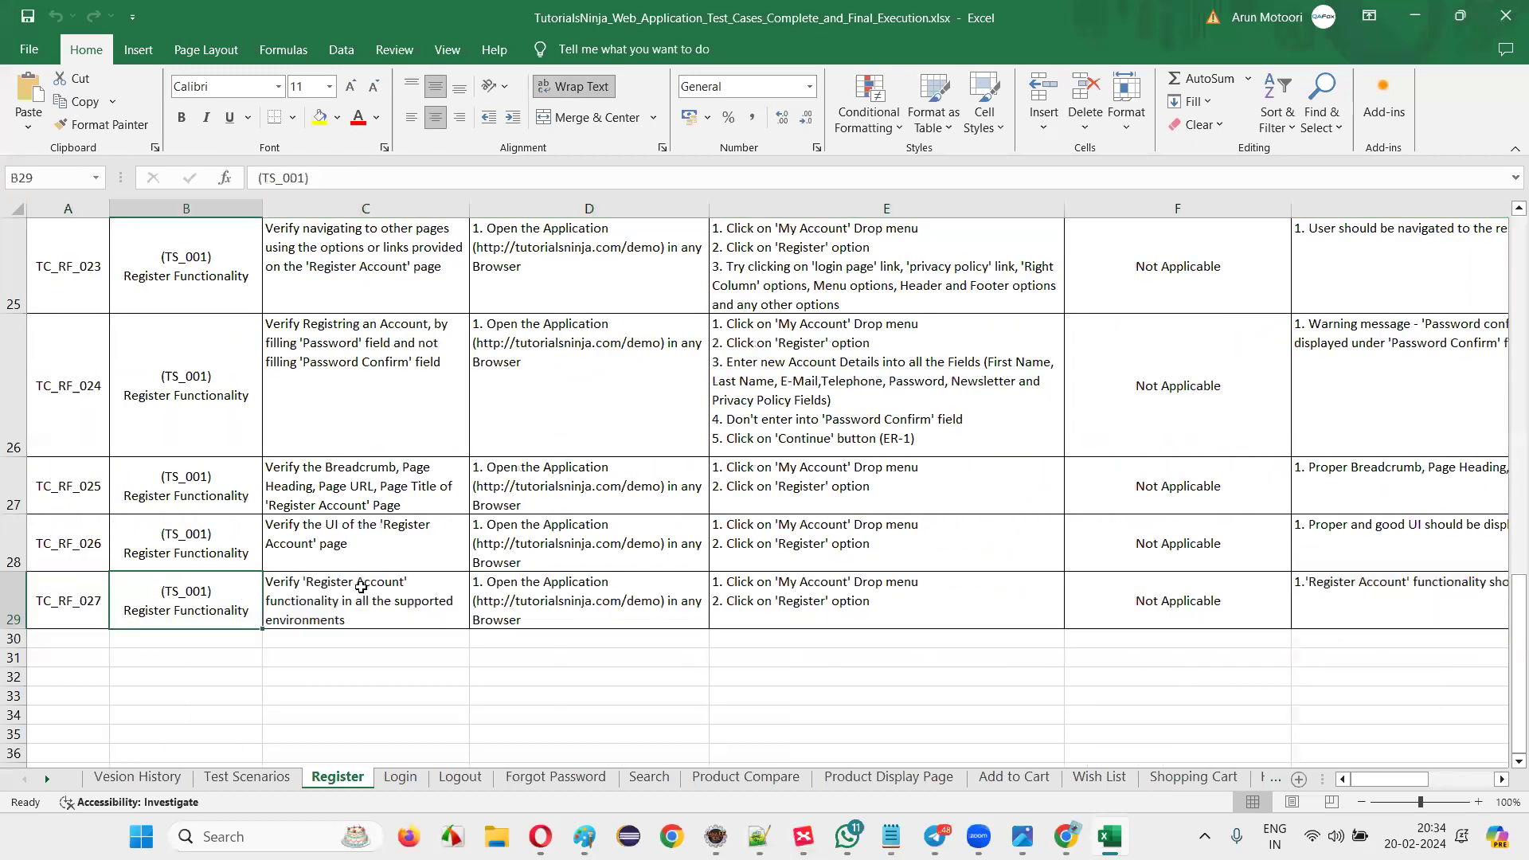
{"action": "left_click", "coordinate": [361, 587]}
{"action": "scroll", "coordinate": [418, 546], "scroll_direction": "up", "scroll_amount": 10}
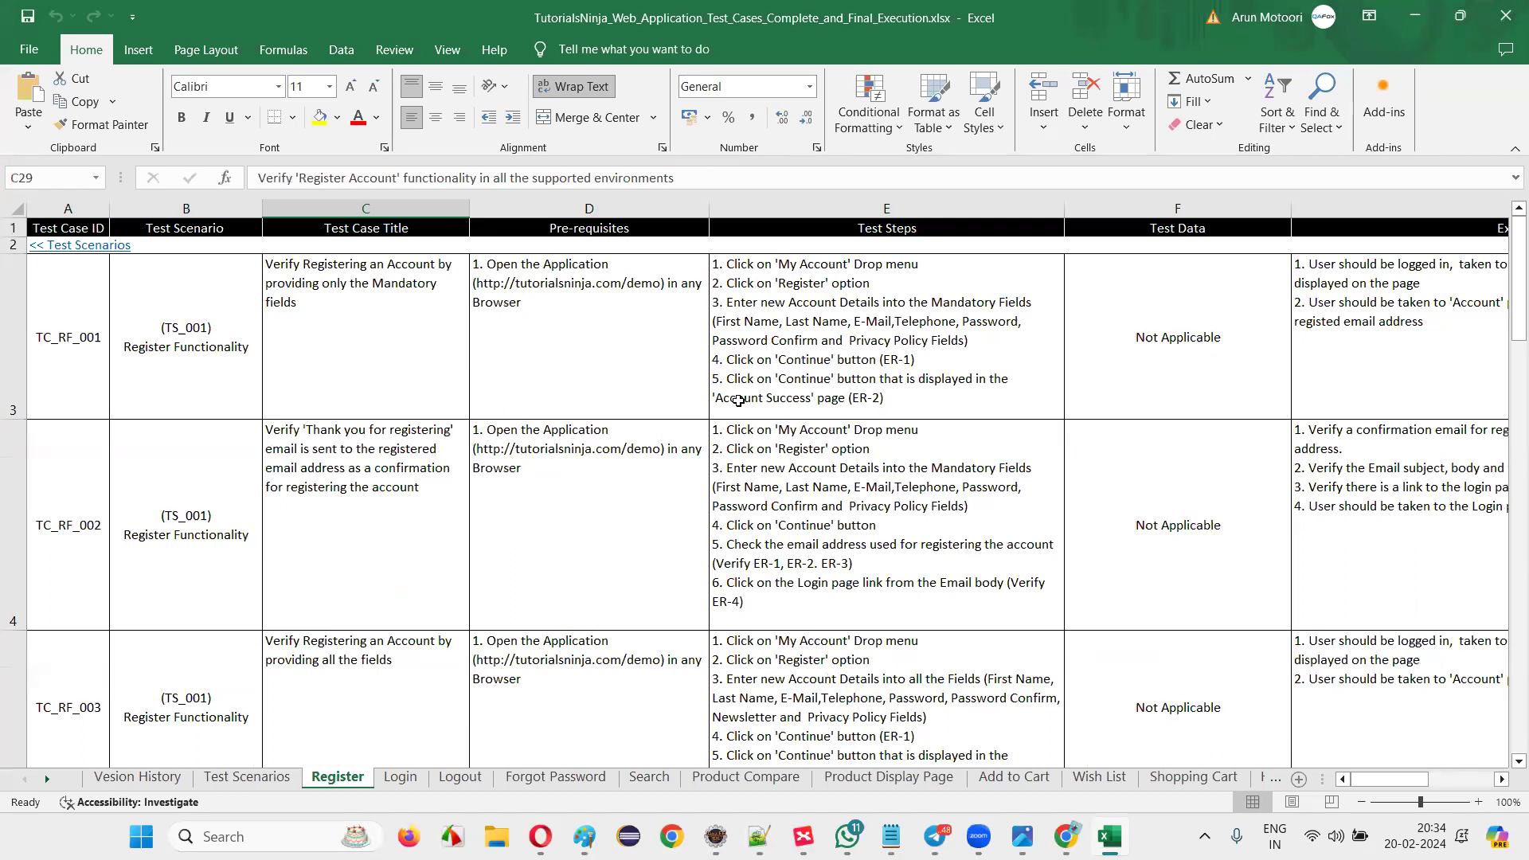
Select the test-step cells of the first two registration tests.
{"action": "left_click", "coordinate": [829, 369]}
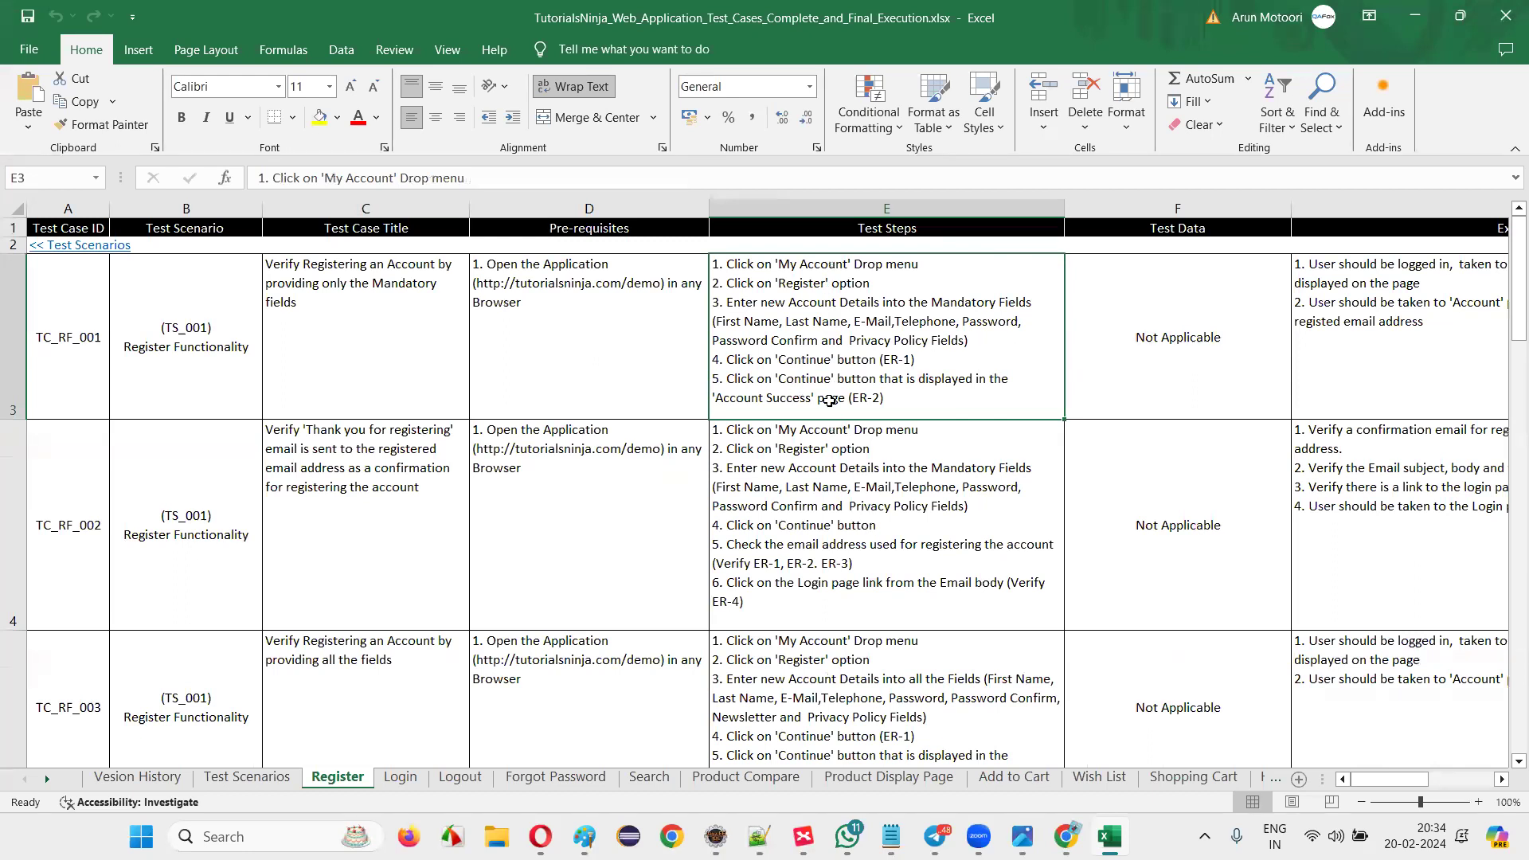
{"action": "left_click", "coordinate": [959, 502]}
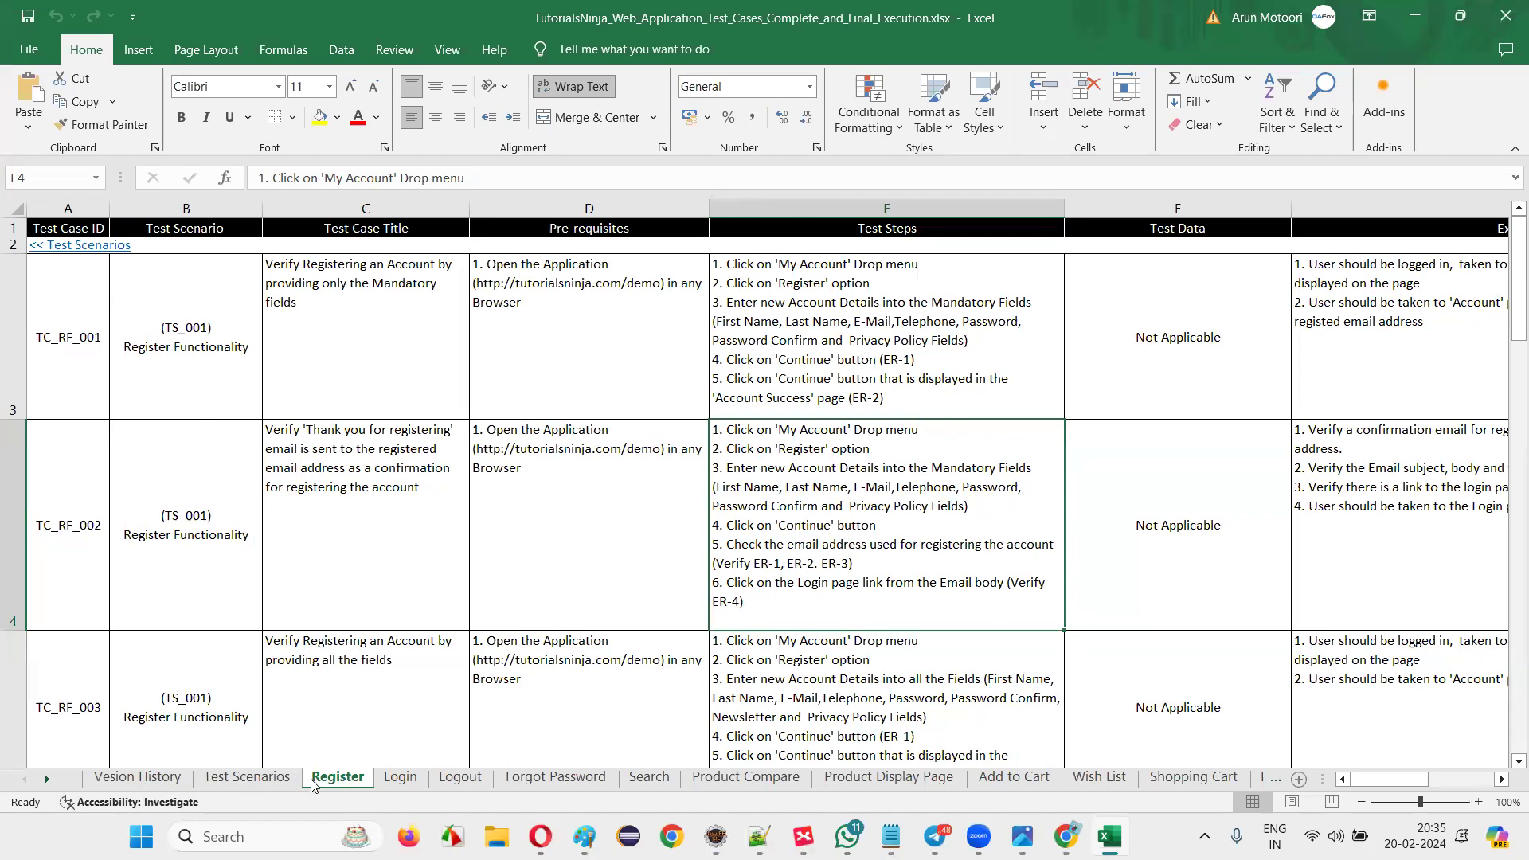
{"action": "left_click_drag", "start_coordinate": [894, 301], "coordinate": [942, 598]}
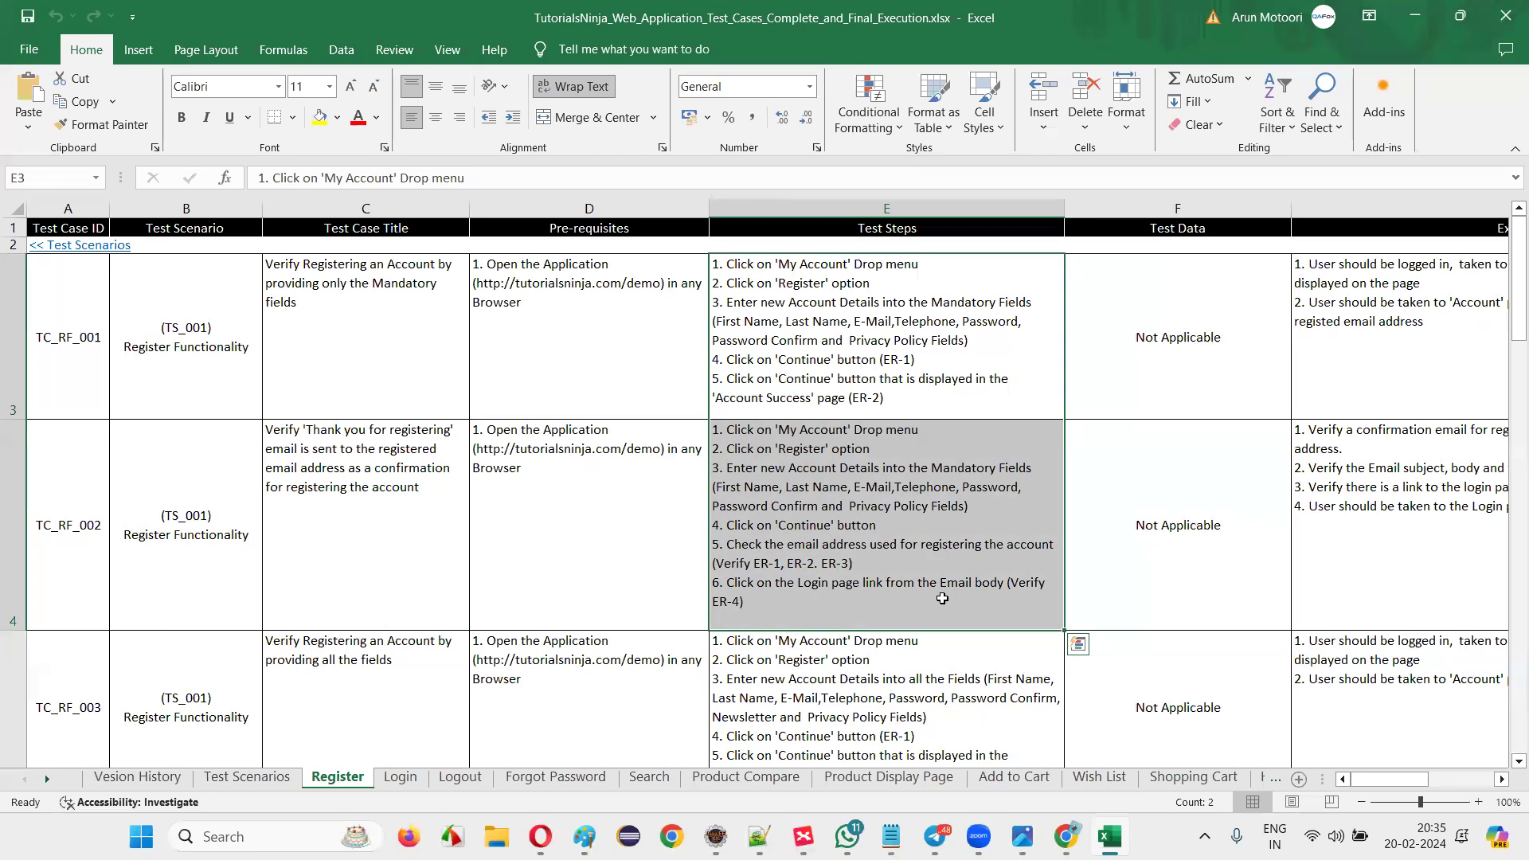
{"action": "left_click_drag", "start_coordinate": [908, 302], "coordinate": [876, 605]}
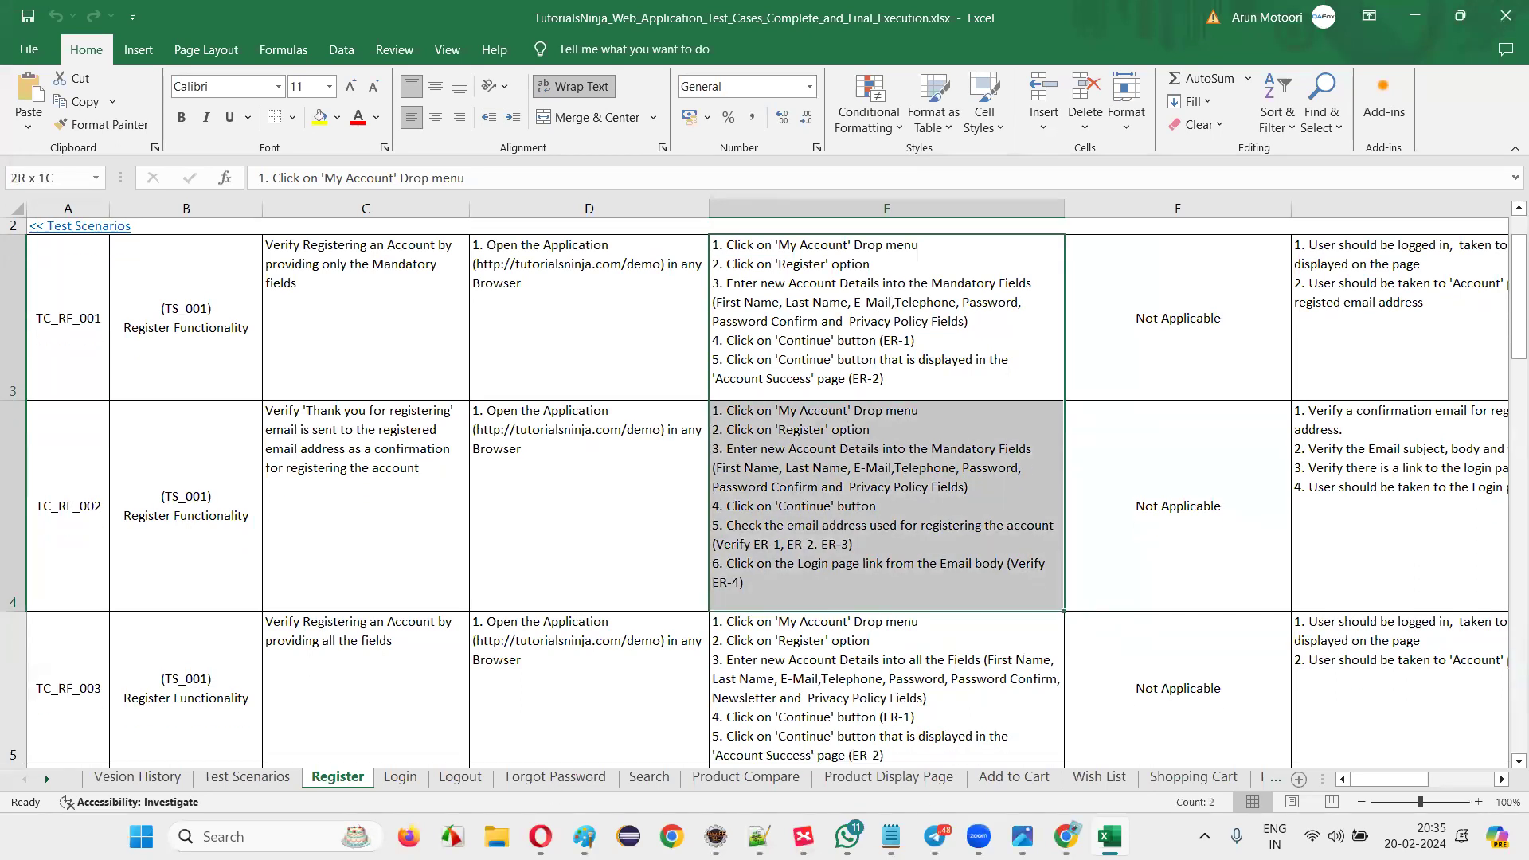
{"action": "scroll", "coordinate": [892, 605], "scroll_direction": "down", "scroll_amount": 2}
{"action": "left_click", "coordinate": [910, 607]}
{"action": "scroll", "coordinate": [876, 587], "scroll_direction": "up", "scroll_amount": 3}
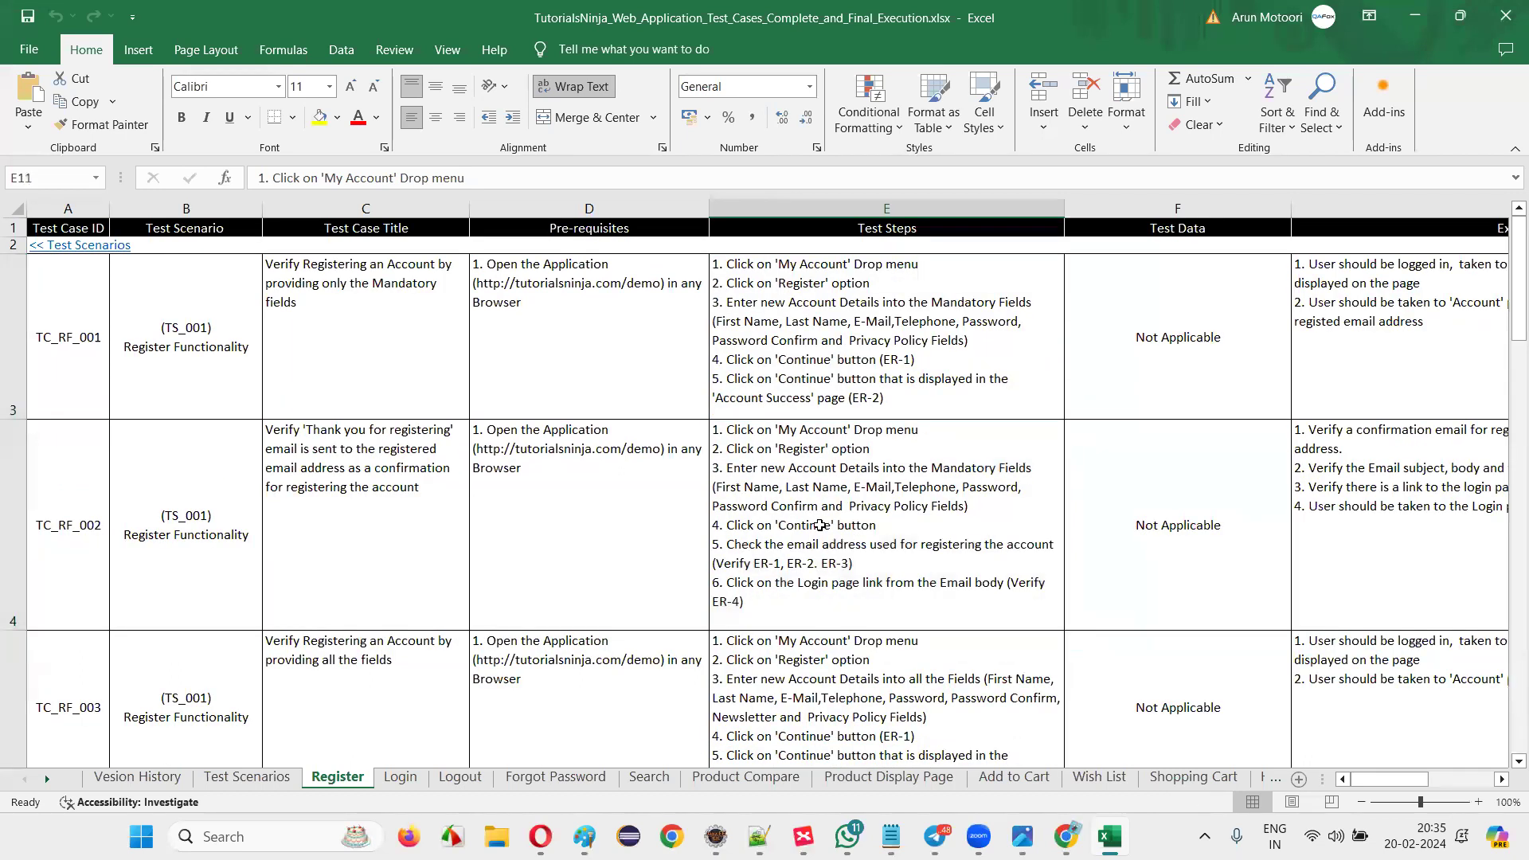
{"action": "left_click_drag", "start_coordinate": [929, 373], "coordinate": [1319, 368]}
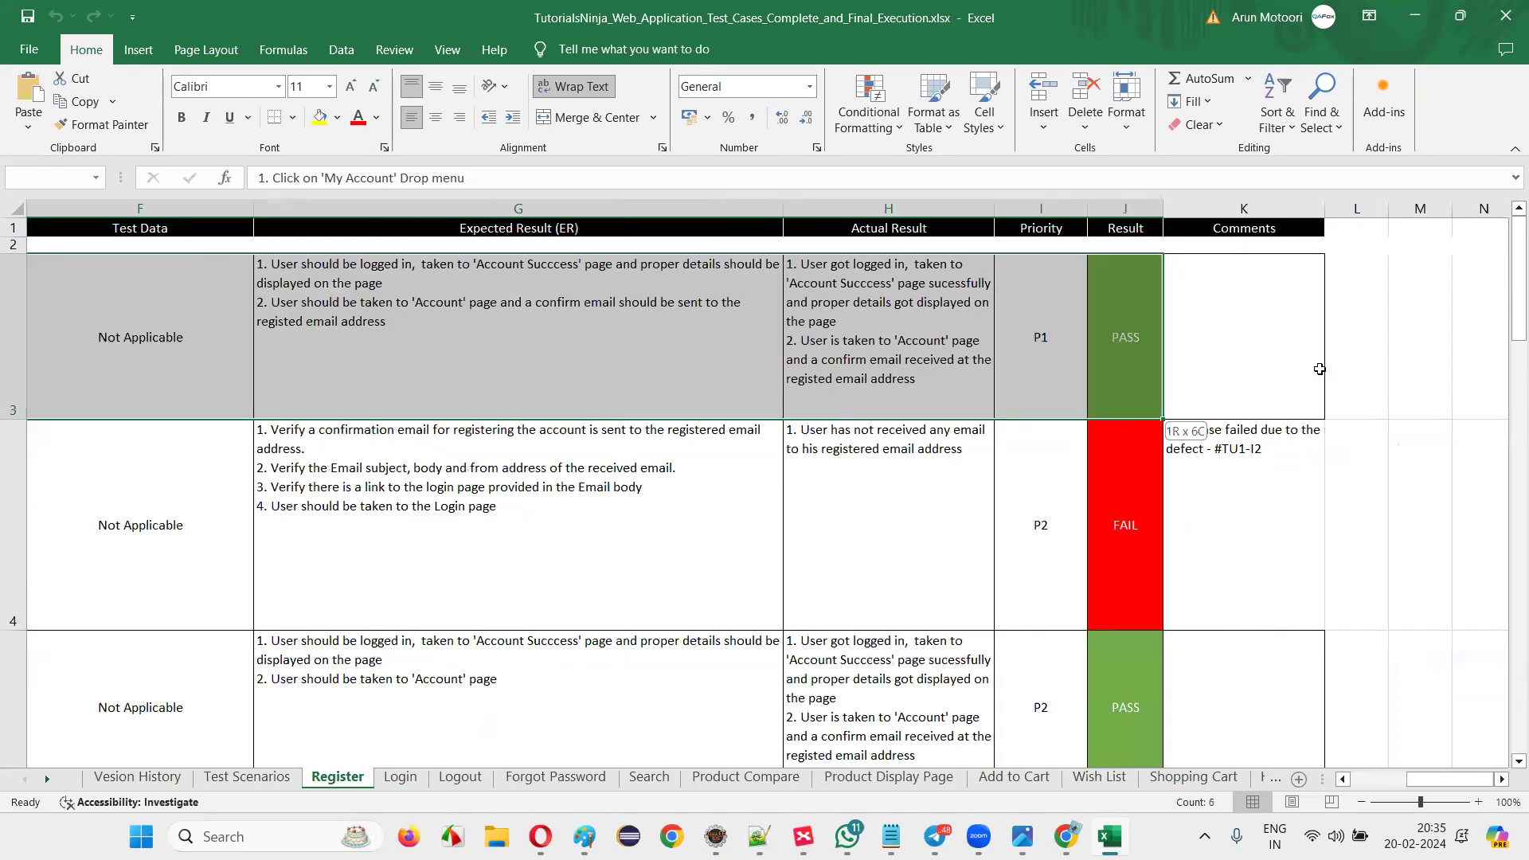
Review TC_RF_001's P1 priority, expected and actual results, and TC_RF_002's expected result.
{"action": "left_click", "coordinate": [1041, 341]}
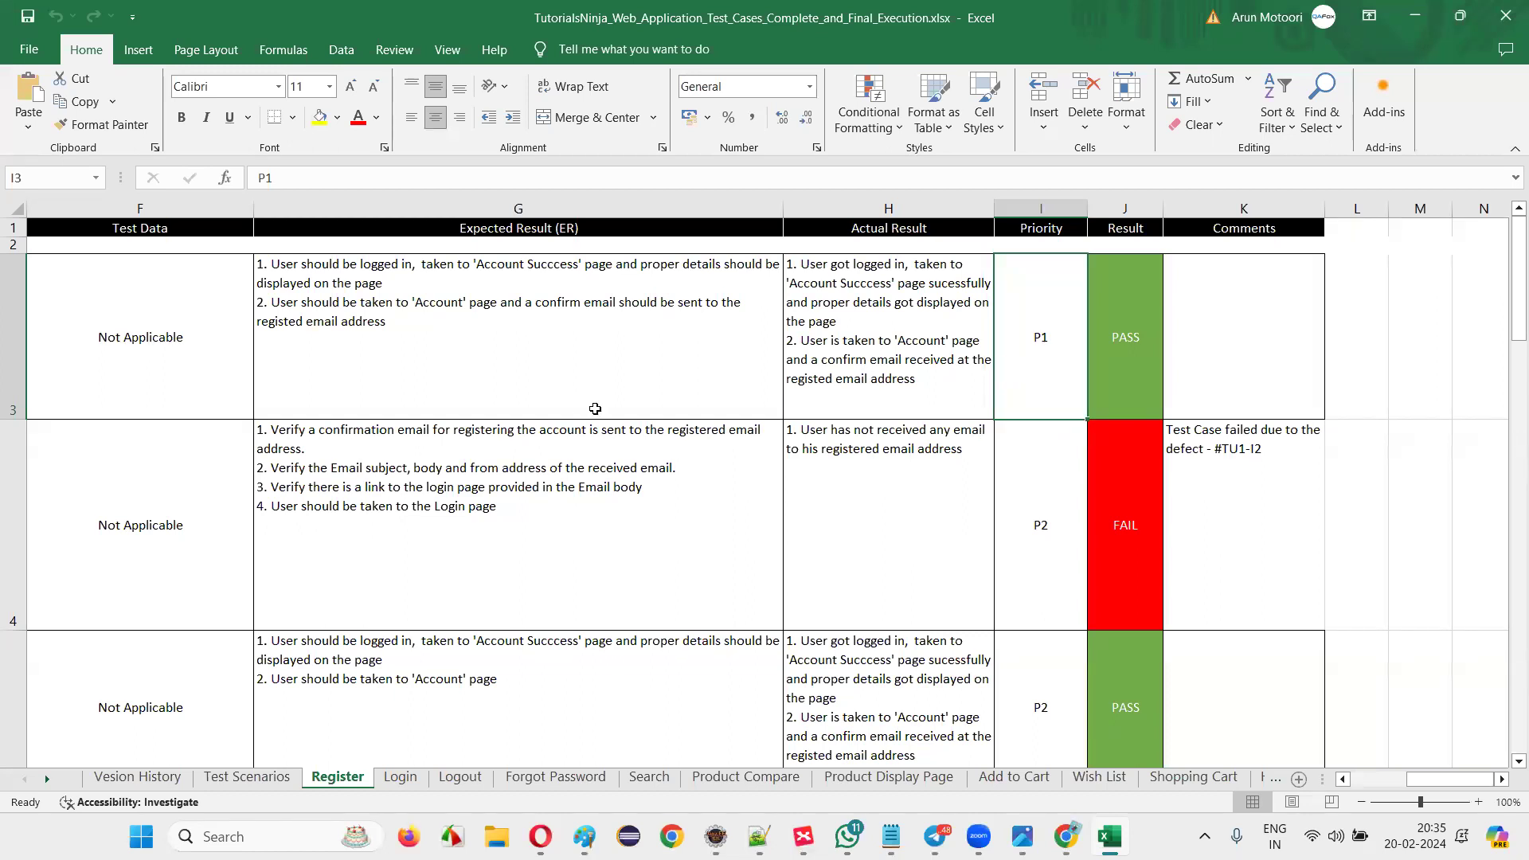
{"action": "left_click", "coordinate": [686, 394]}
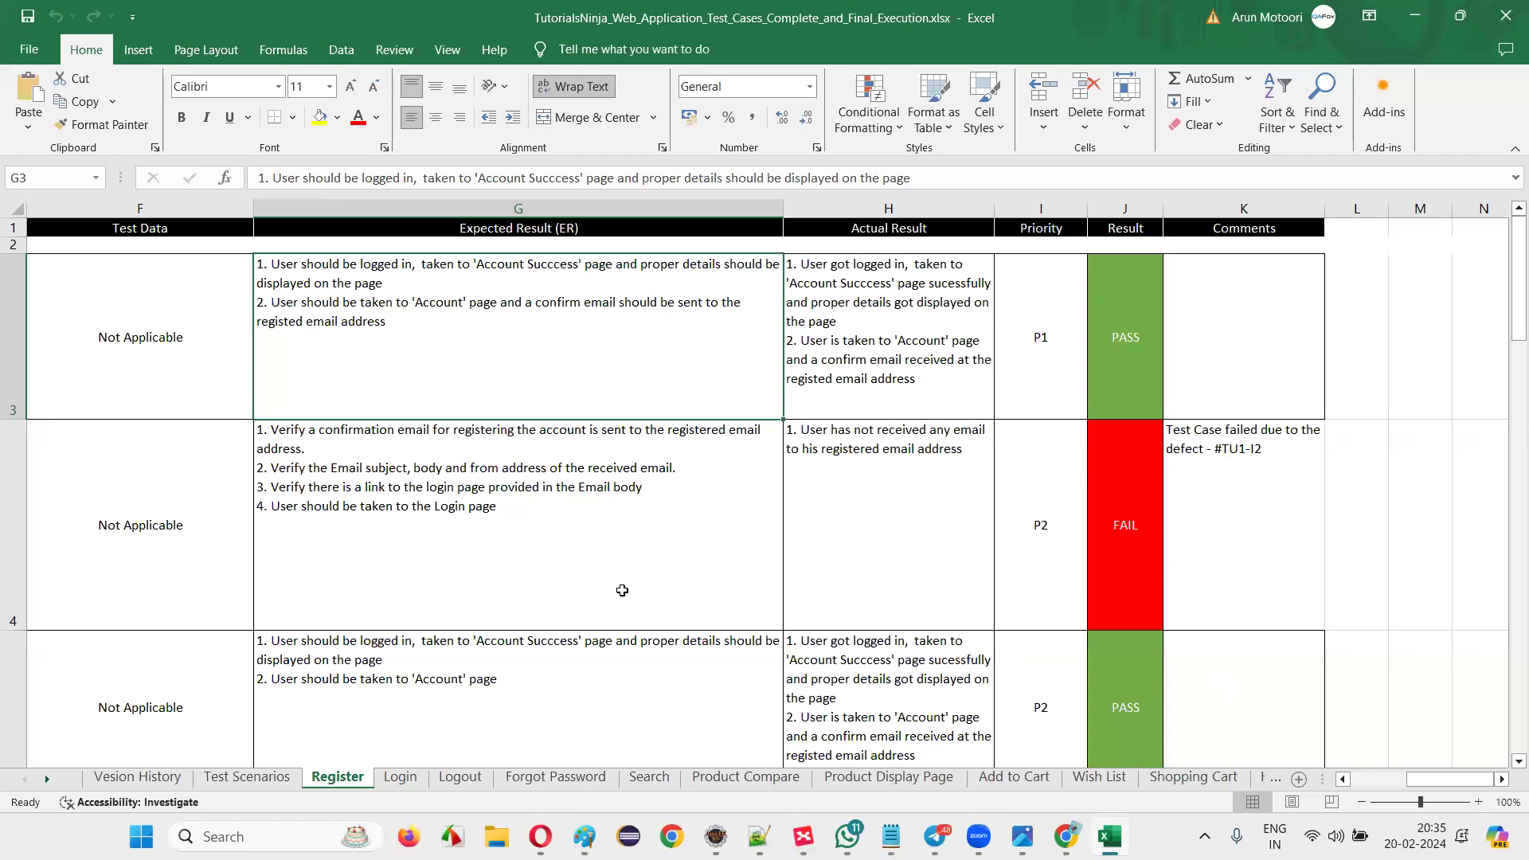
{"action": "left_click", "coordinate": [625, 593]}
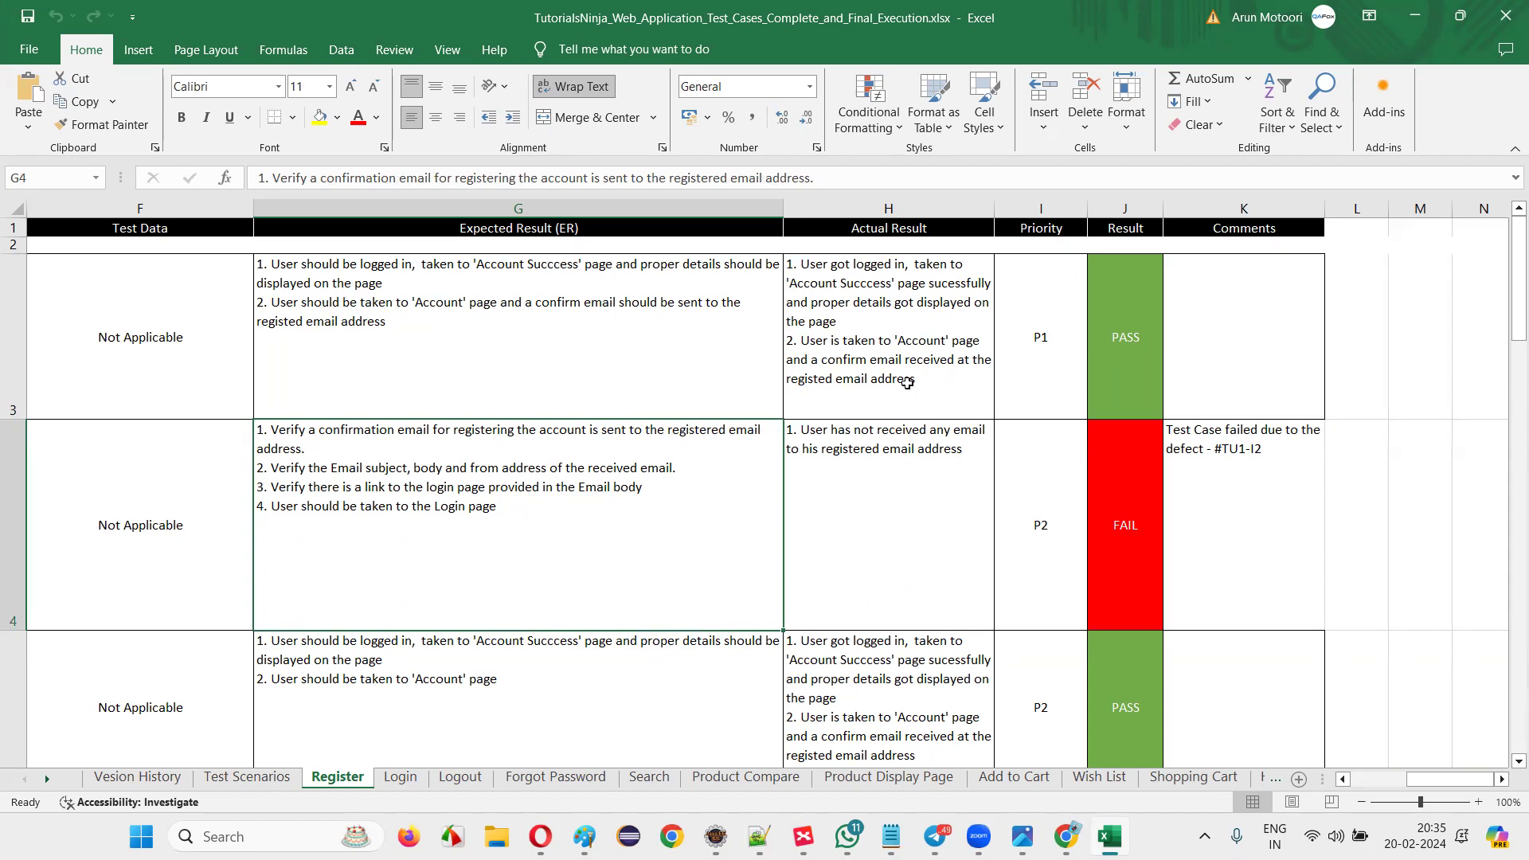
{"action": "left_click", "coordinate": [907, 383]}
Return to column A to read TC_RF_001's scenario and title, then bring the browser forward.
{"action": "key", "text": "Home"}
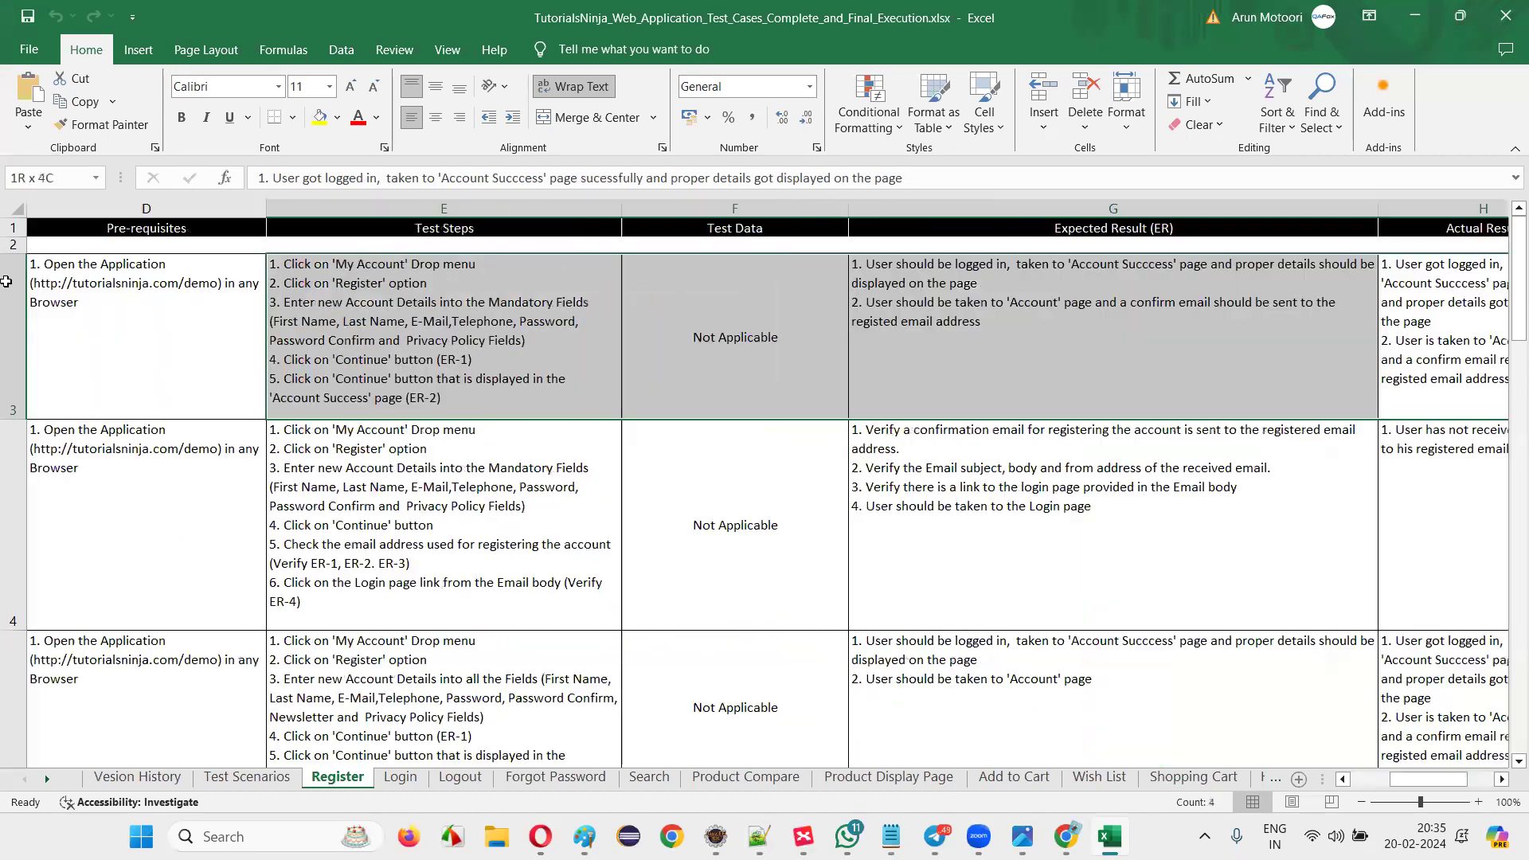
{"action": "left_click", "coordinate": [161, 347]}
{"action": "left_click", "coordinate": [402, 327]}
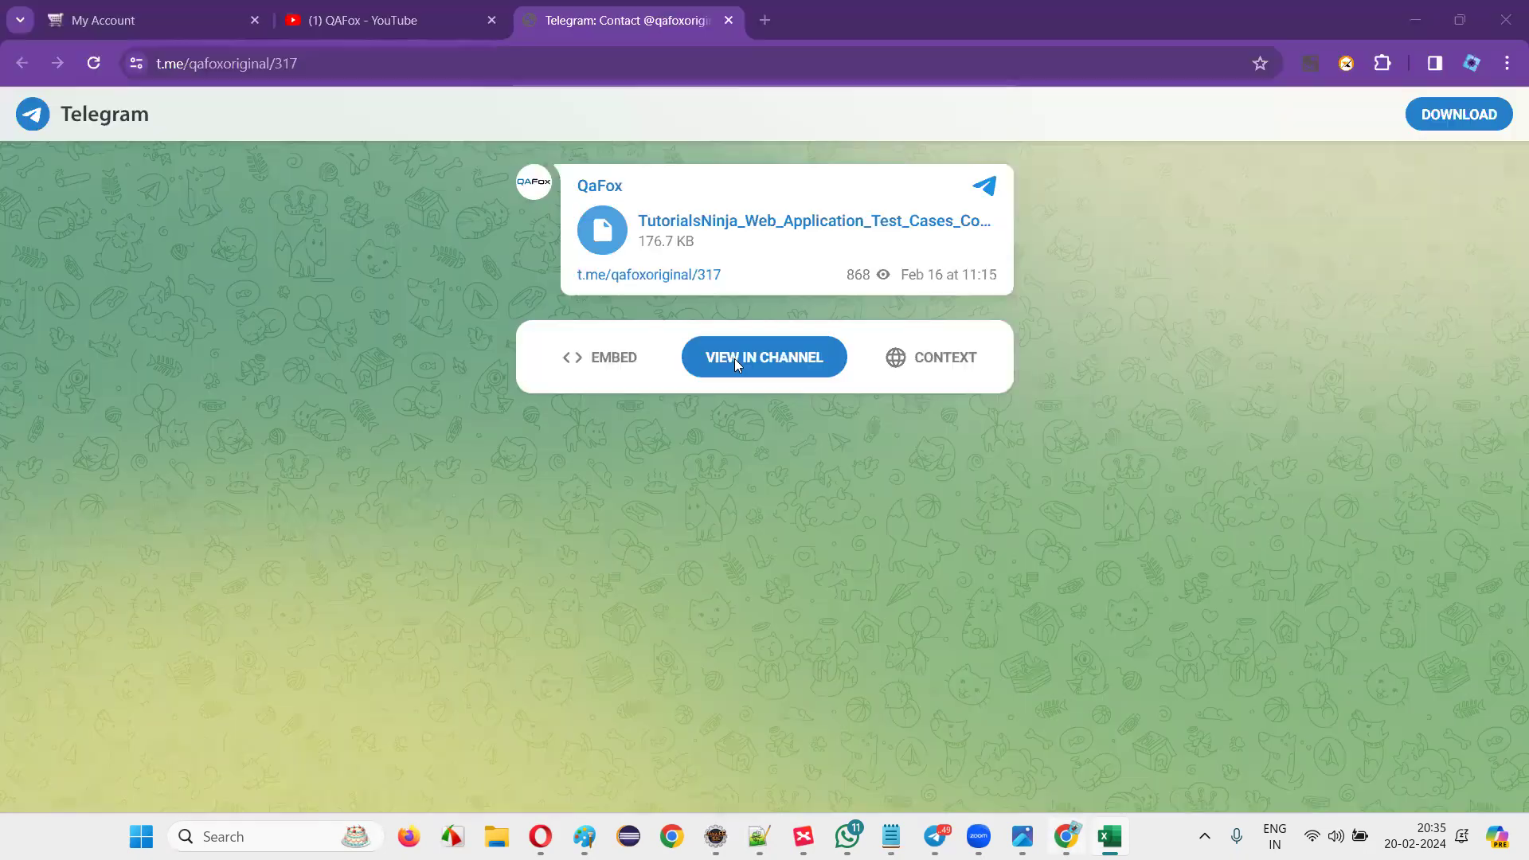
{"action": "left_click", "coordinate": [734, 358]}
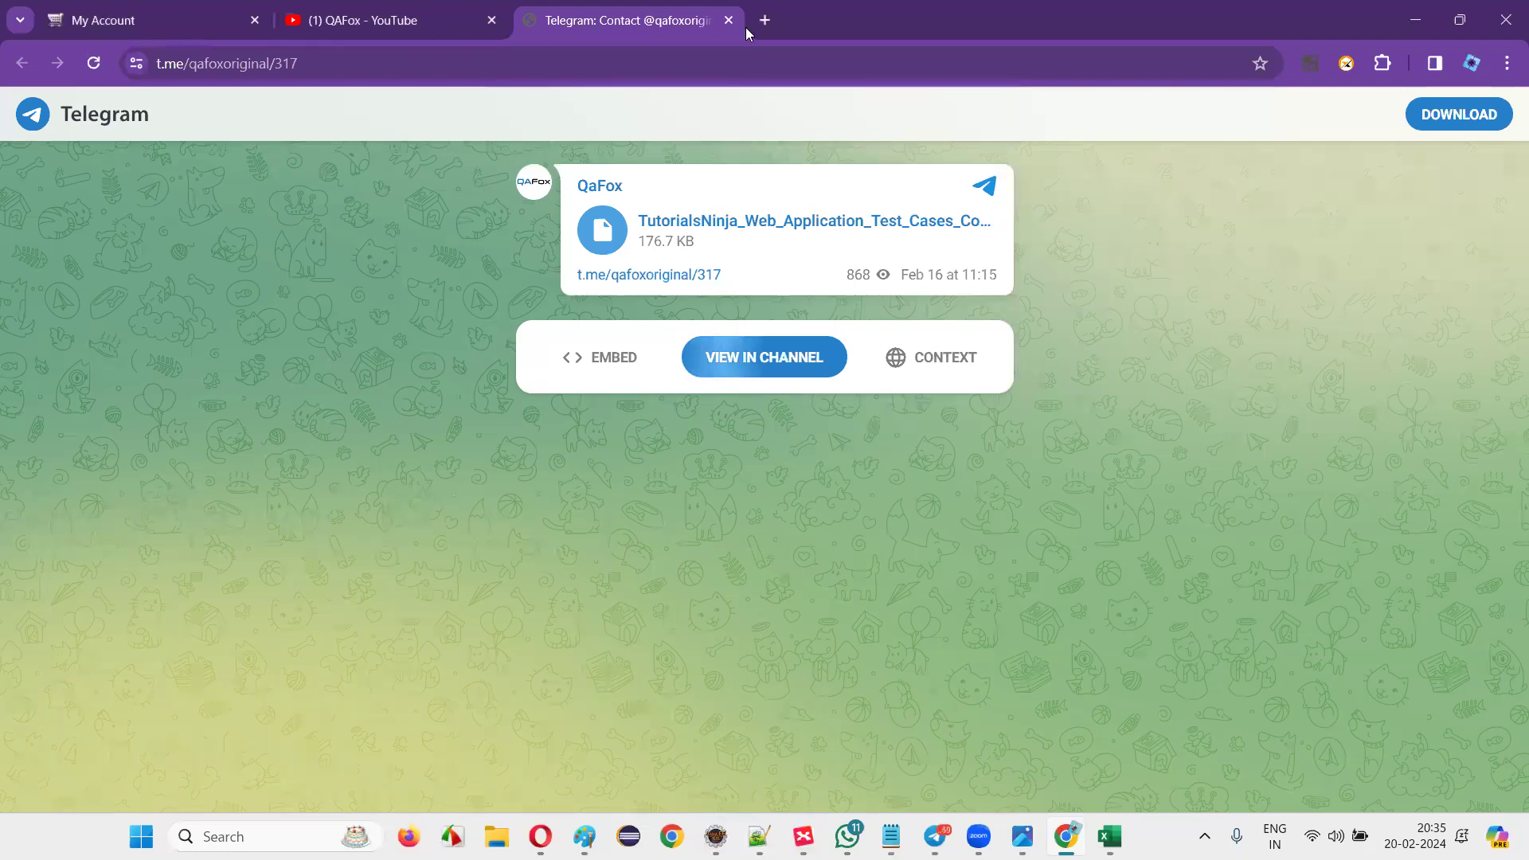
Log out of the TutorialsNinja demo account from the My Account menu.
{"action": "key", "text": "ctrl+1"}
{"action": "left_click", "coordinate": [979, 106]}
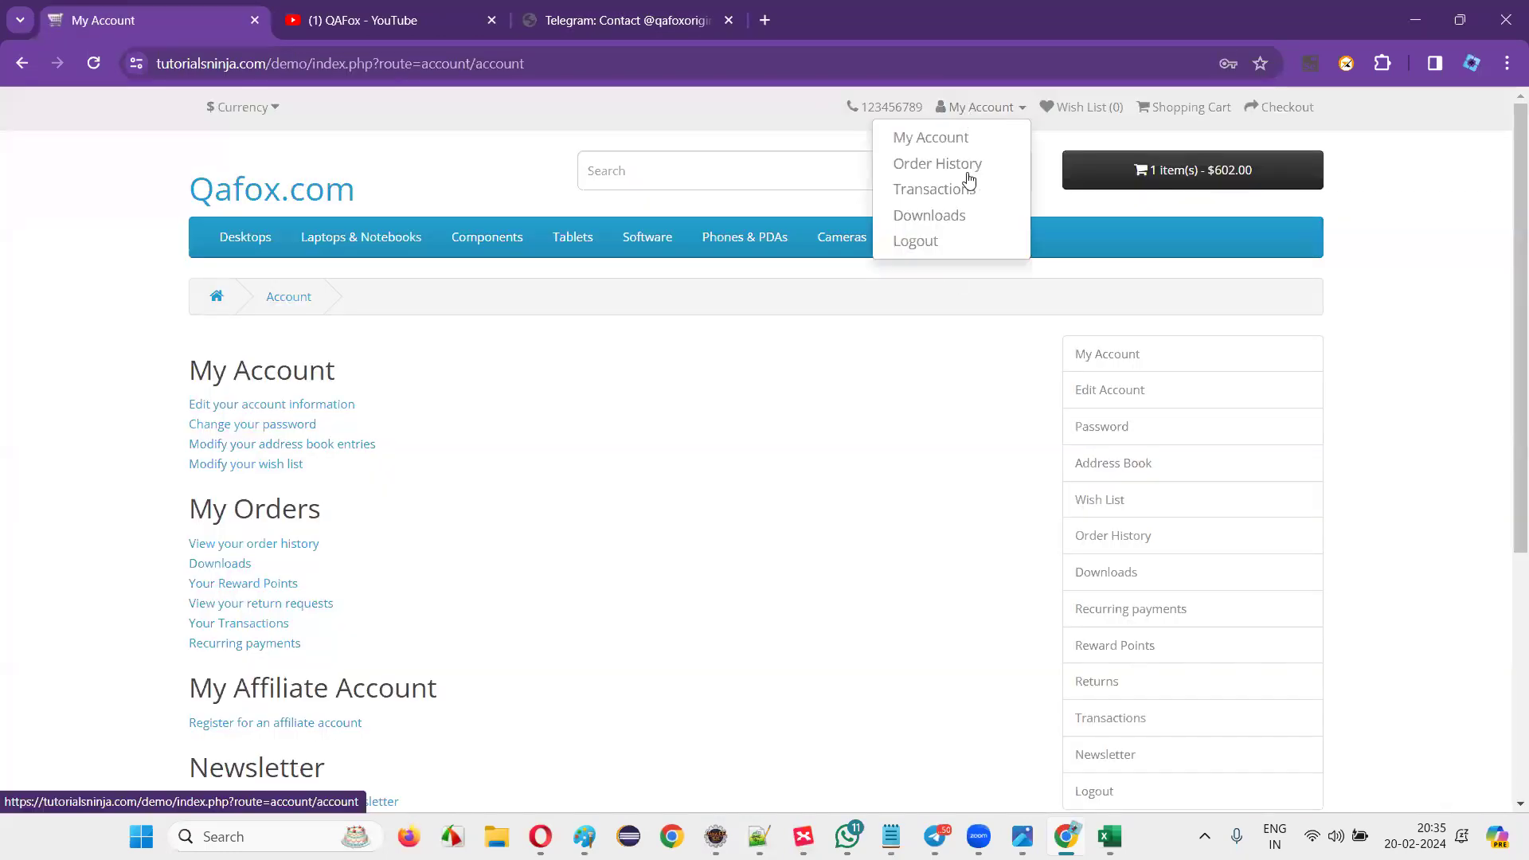
{"action": "left_click", "coordinate": [955, 249]}
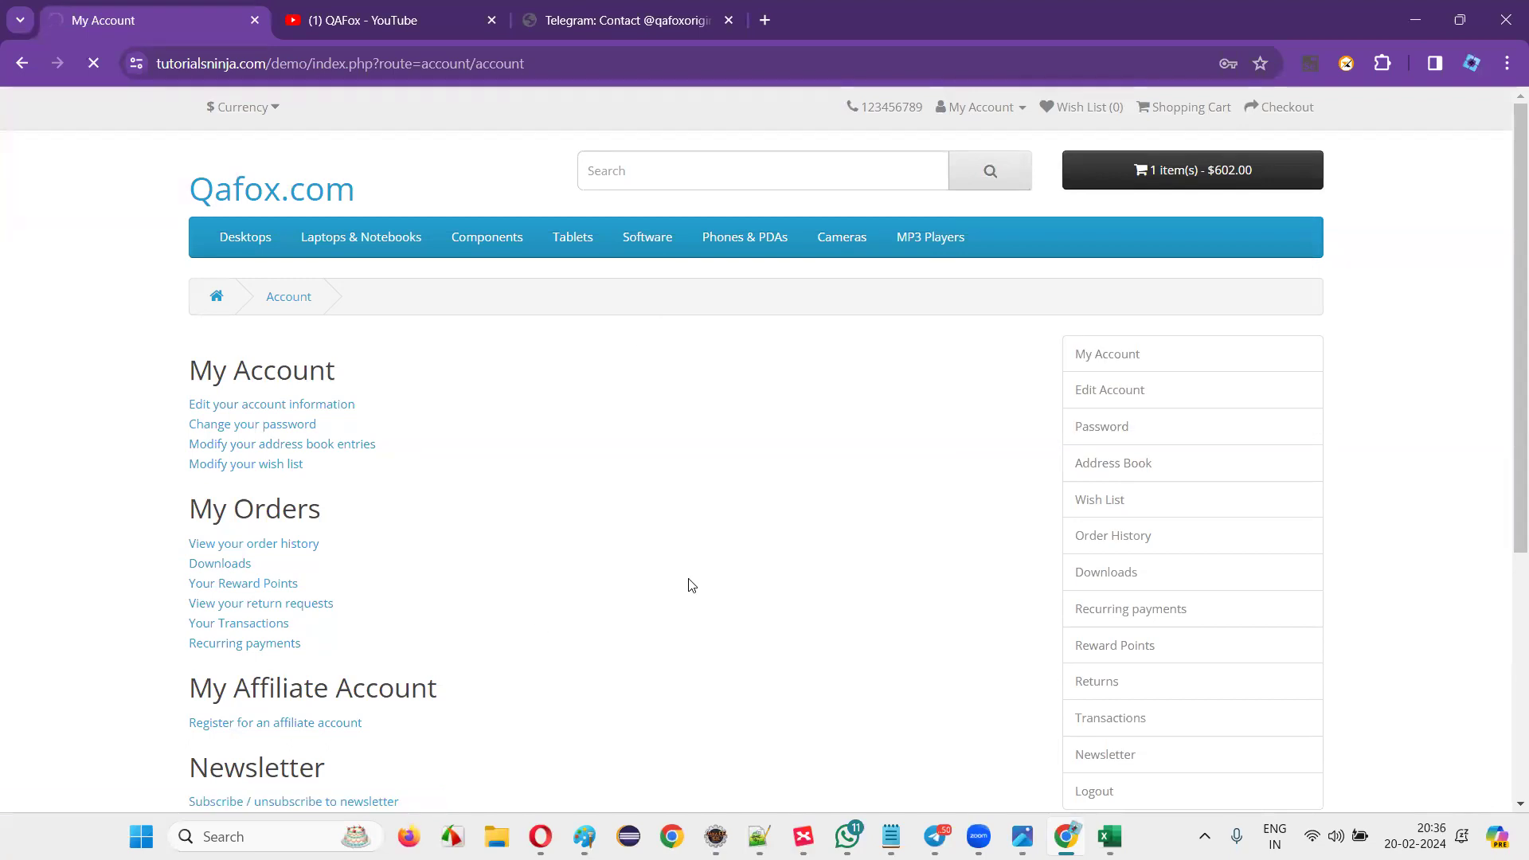
Delete the logout page path from the URL, leaving the demo site's base address.
{"action": "left_click", "coordinate": [307, 66]}
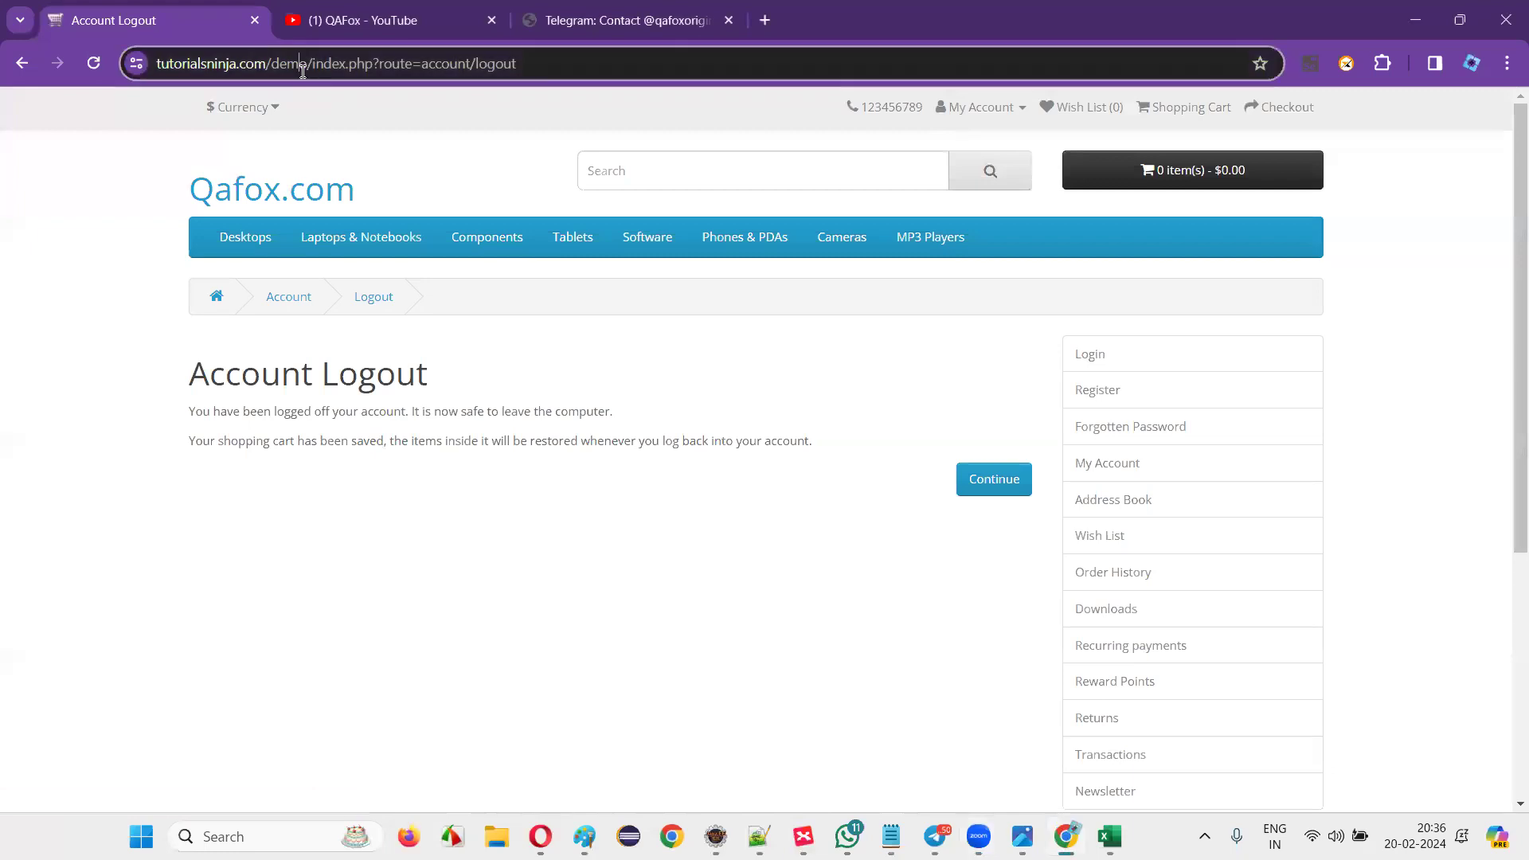
{"action": "left_click", "coordinate": [309, 63]}
{"action": "left_click_drag", "start_coordinate": [356, 64], "coordinate": [720, 64]}
{"action": "key", "text": "BackSpace"}
Load the demo store's home page, then bring the XMind window forward.
{"action": "key", "text": "Return"}
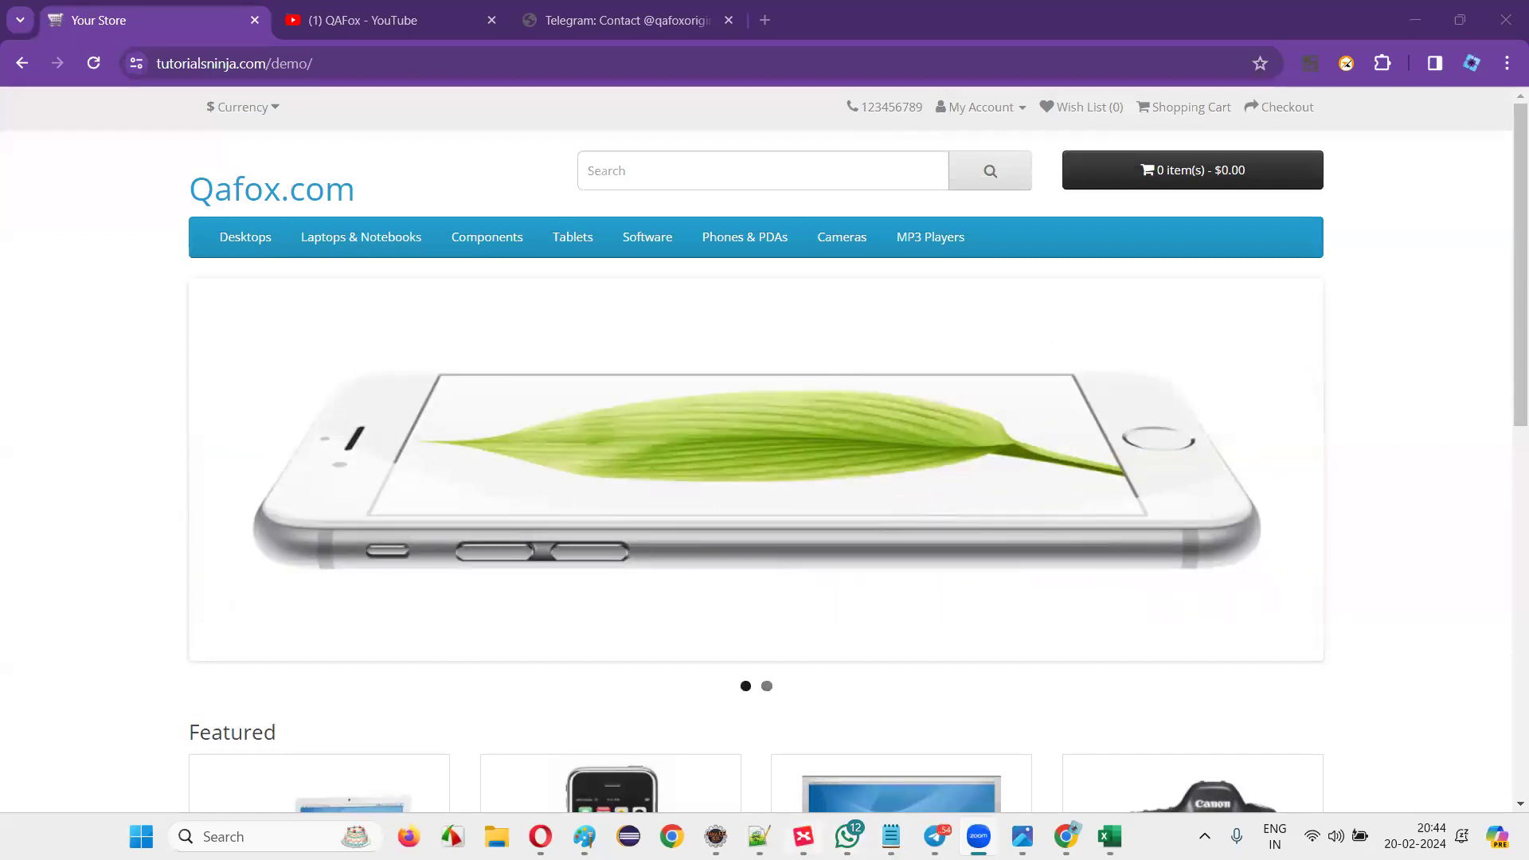
{"action": "key", "text": "alt+Tab"}
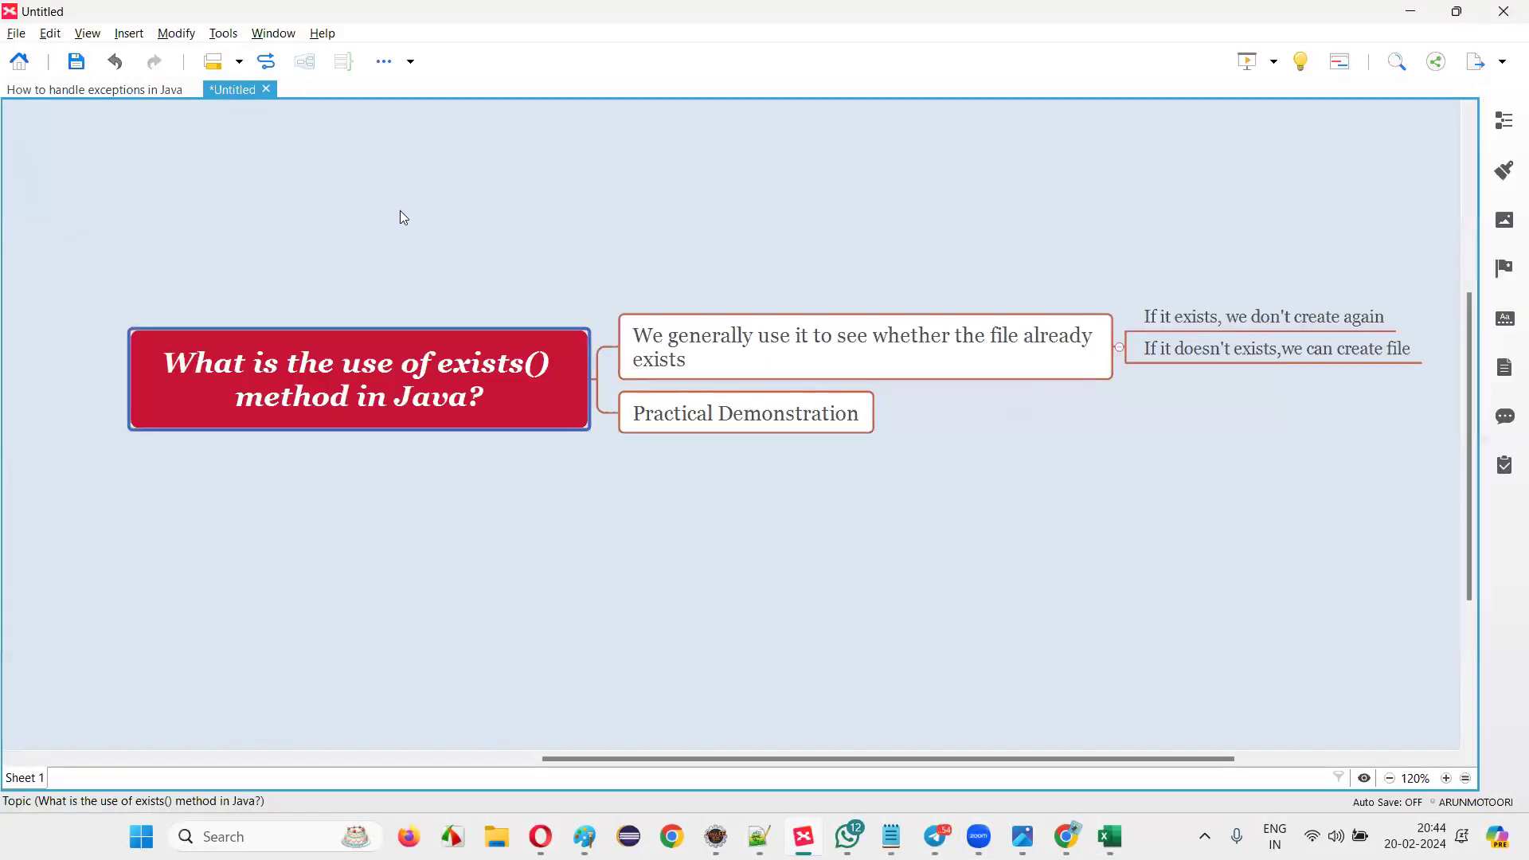
Create a new XMind map using the Logic Chart (Right) layout and Blossom II theme.
{"action": "left_click", "coordinate": [16, 33]}
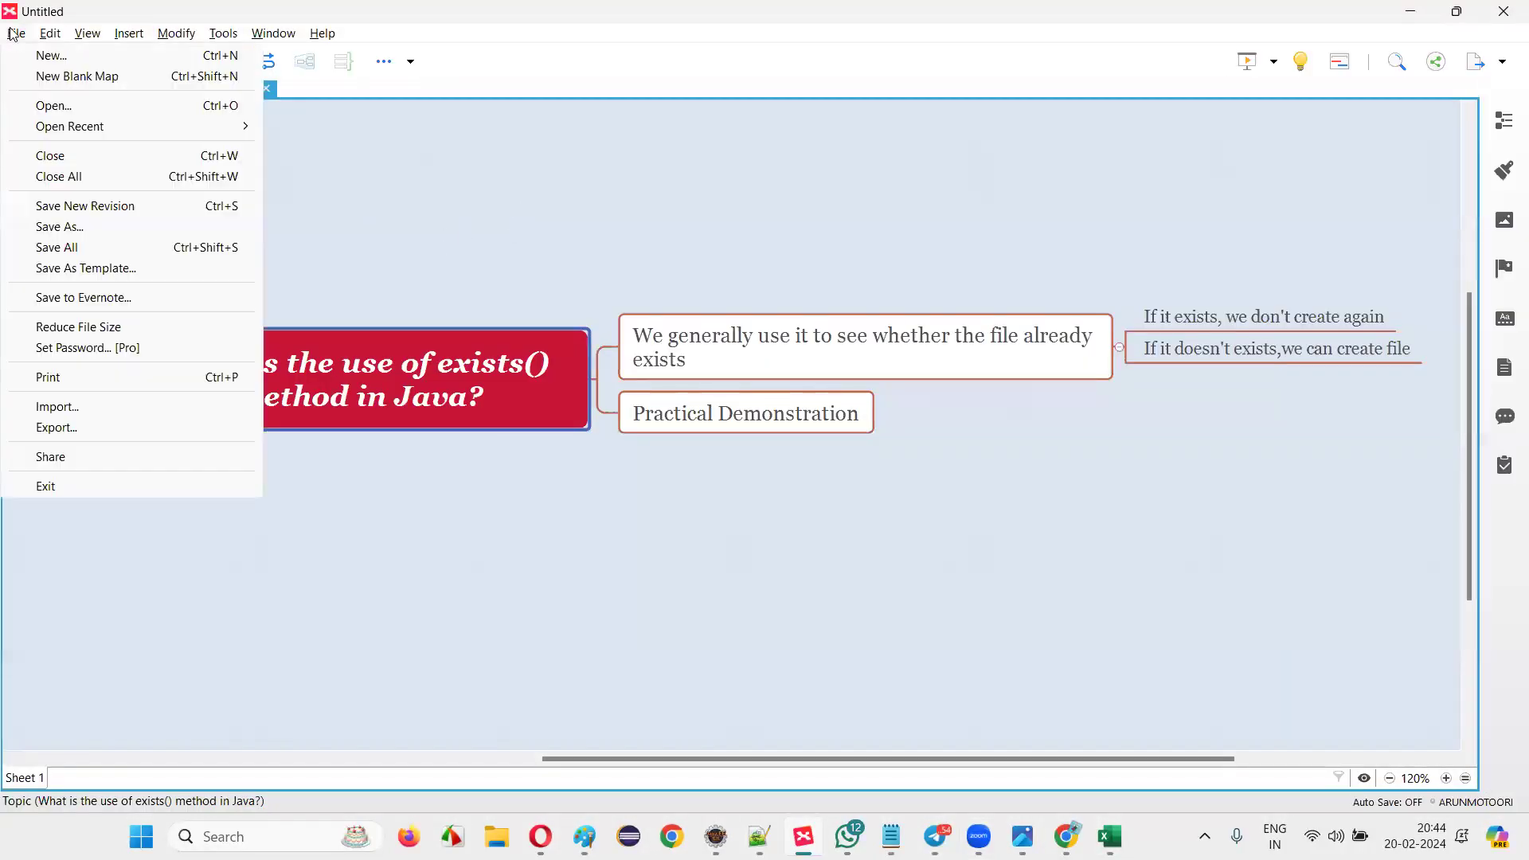
{"action": "left_click", "coordinate": [49, 58]}
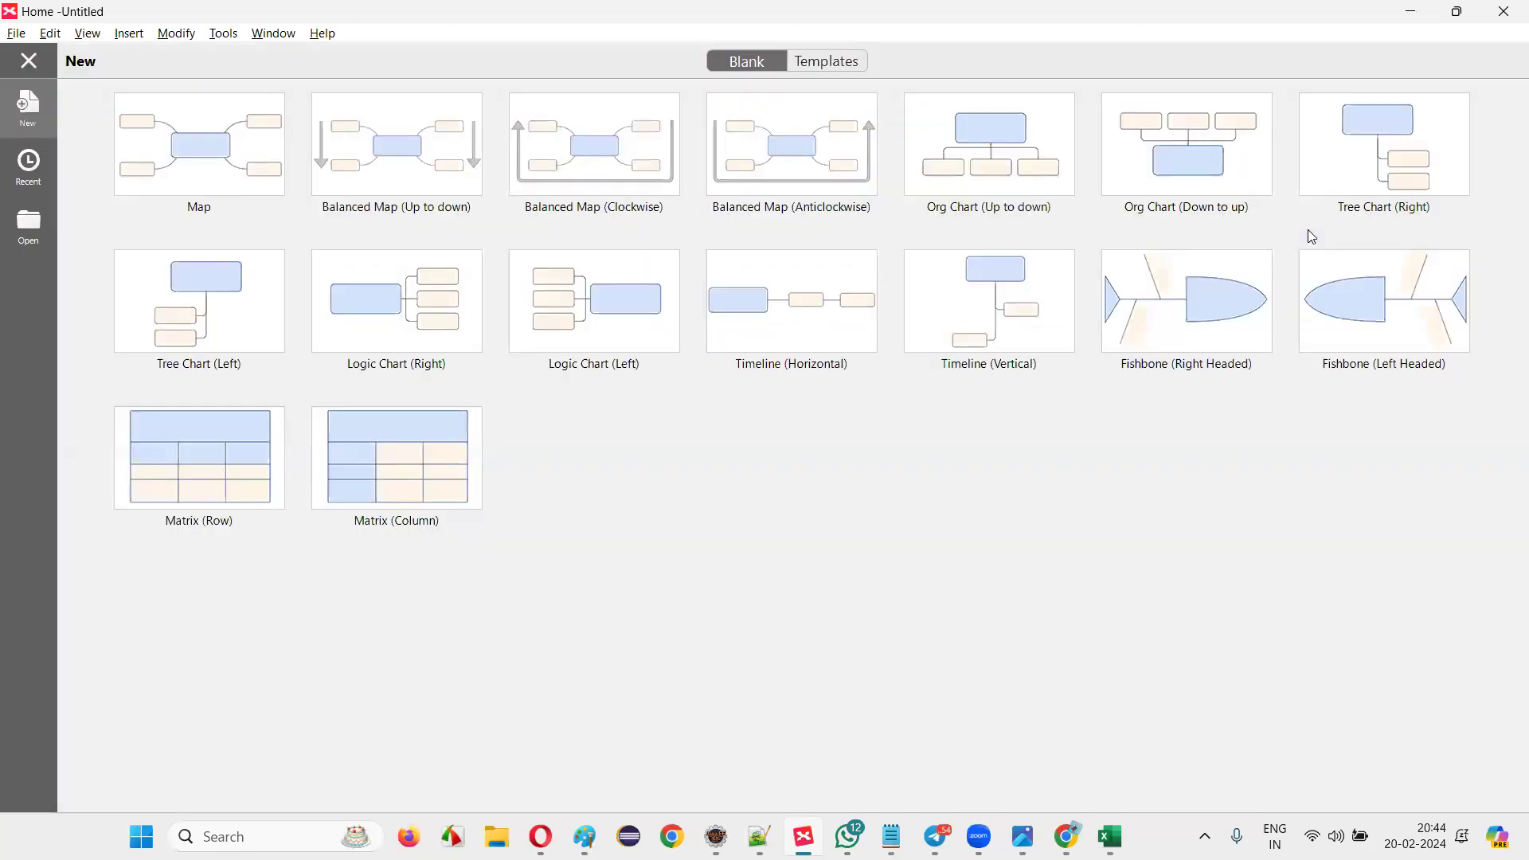
{"action": "left_click", "coordinate": [412, 322]}
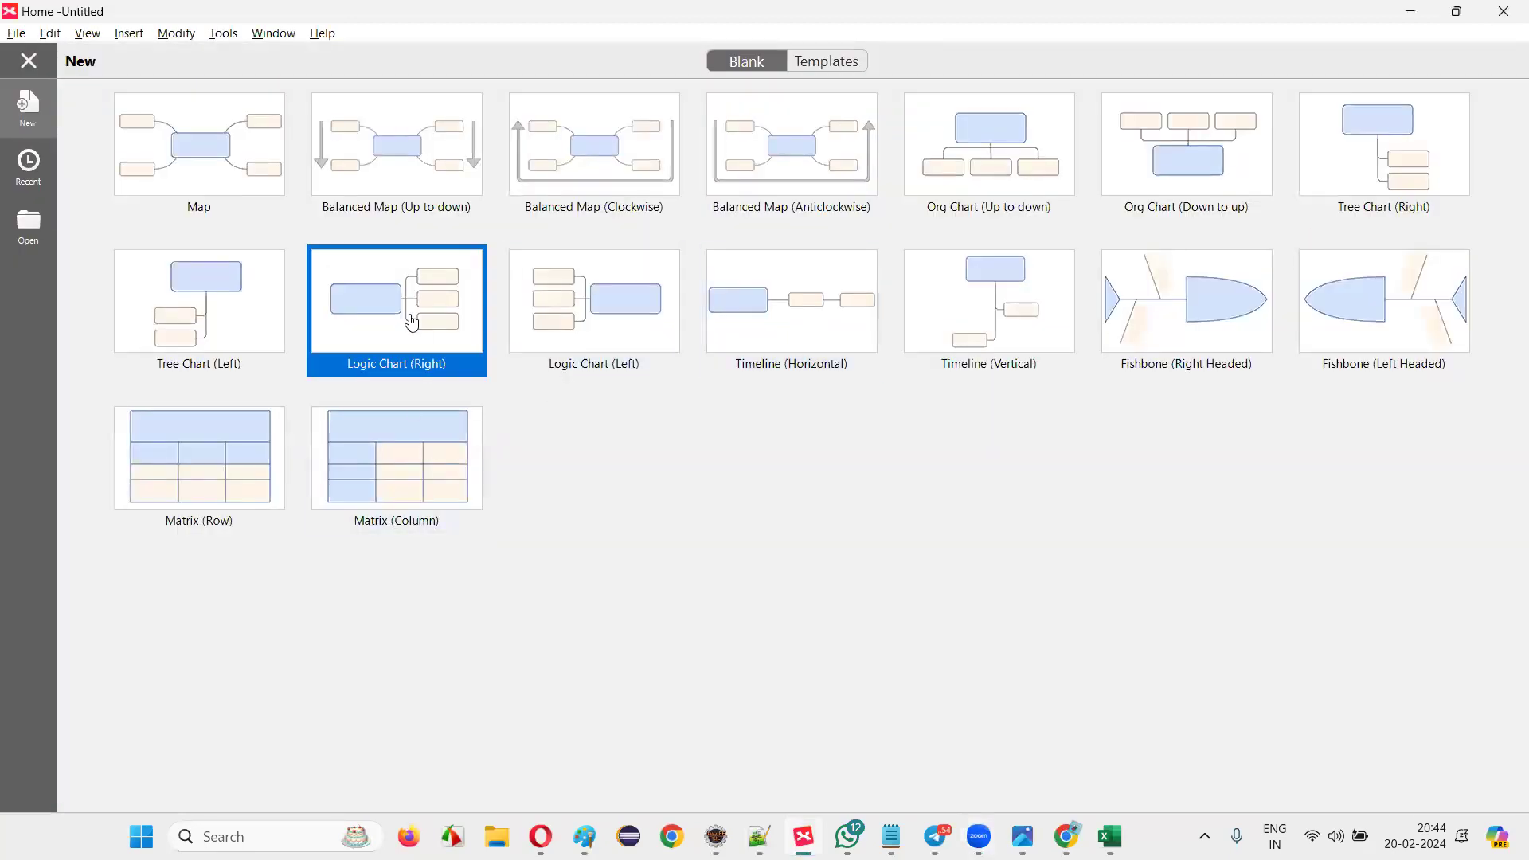
{"action": "double_click", "coordinate": [411, 322]}
{"action": "scroll", "coordinate": [1126, 312], "scroll_direction": "down", "scroll_amount": 5}
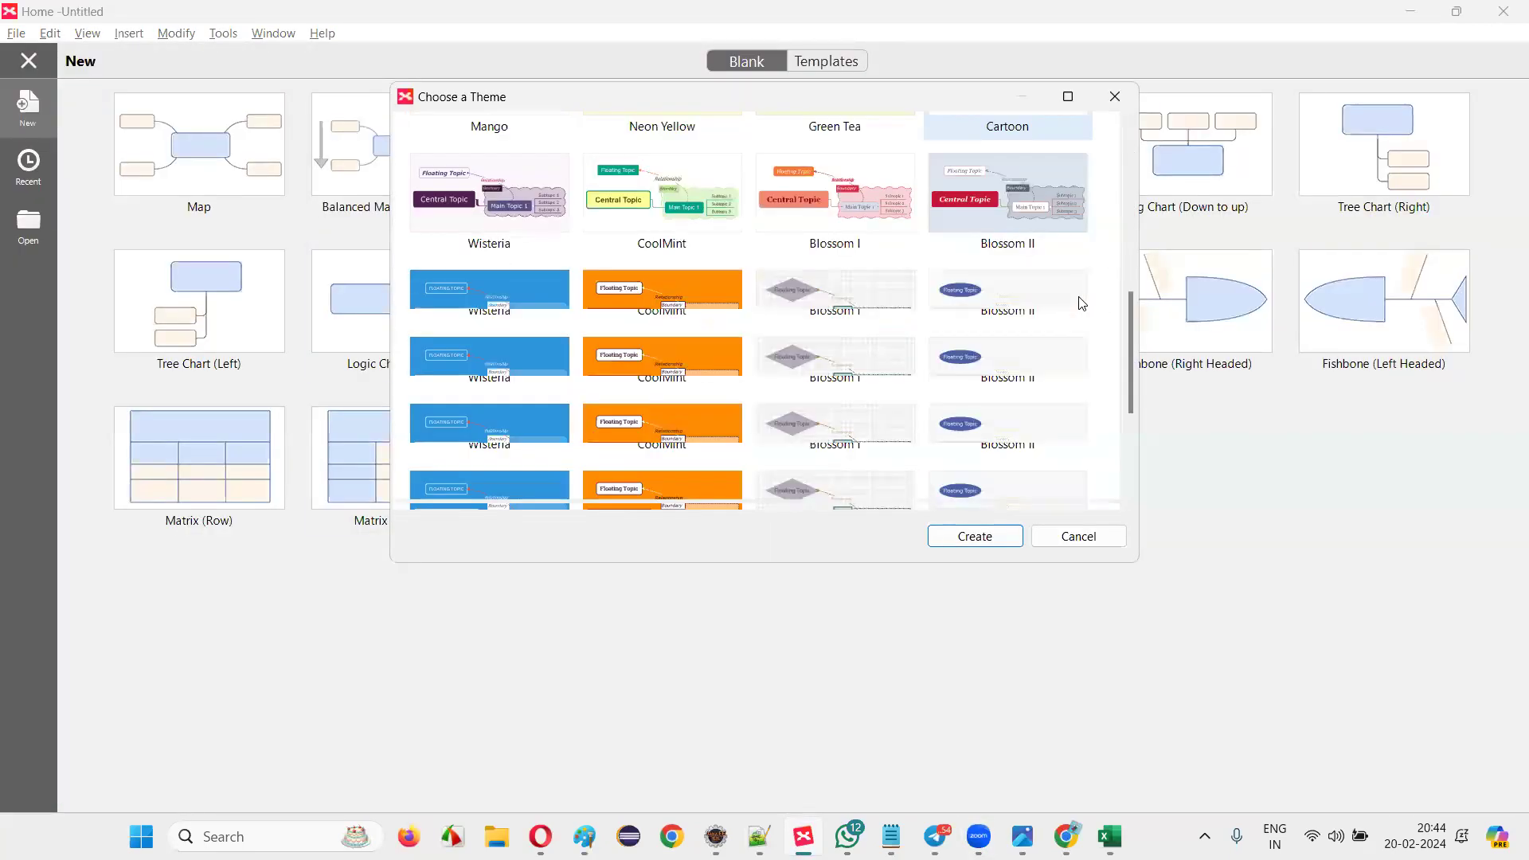
{"action": "scroll", "coordinate": [1029, 236], "scroll_direction": "up", "scroll_amount": 2}
{"action": "left_click", "coordinate": [1007, 331]}
{"action": "left_click", "coordinate": [1011, 536]}
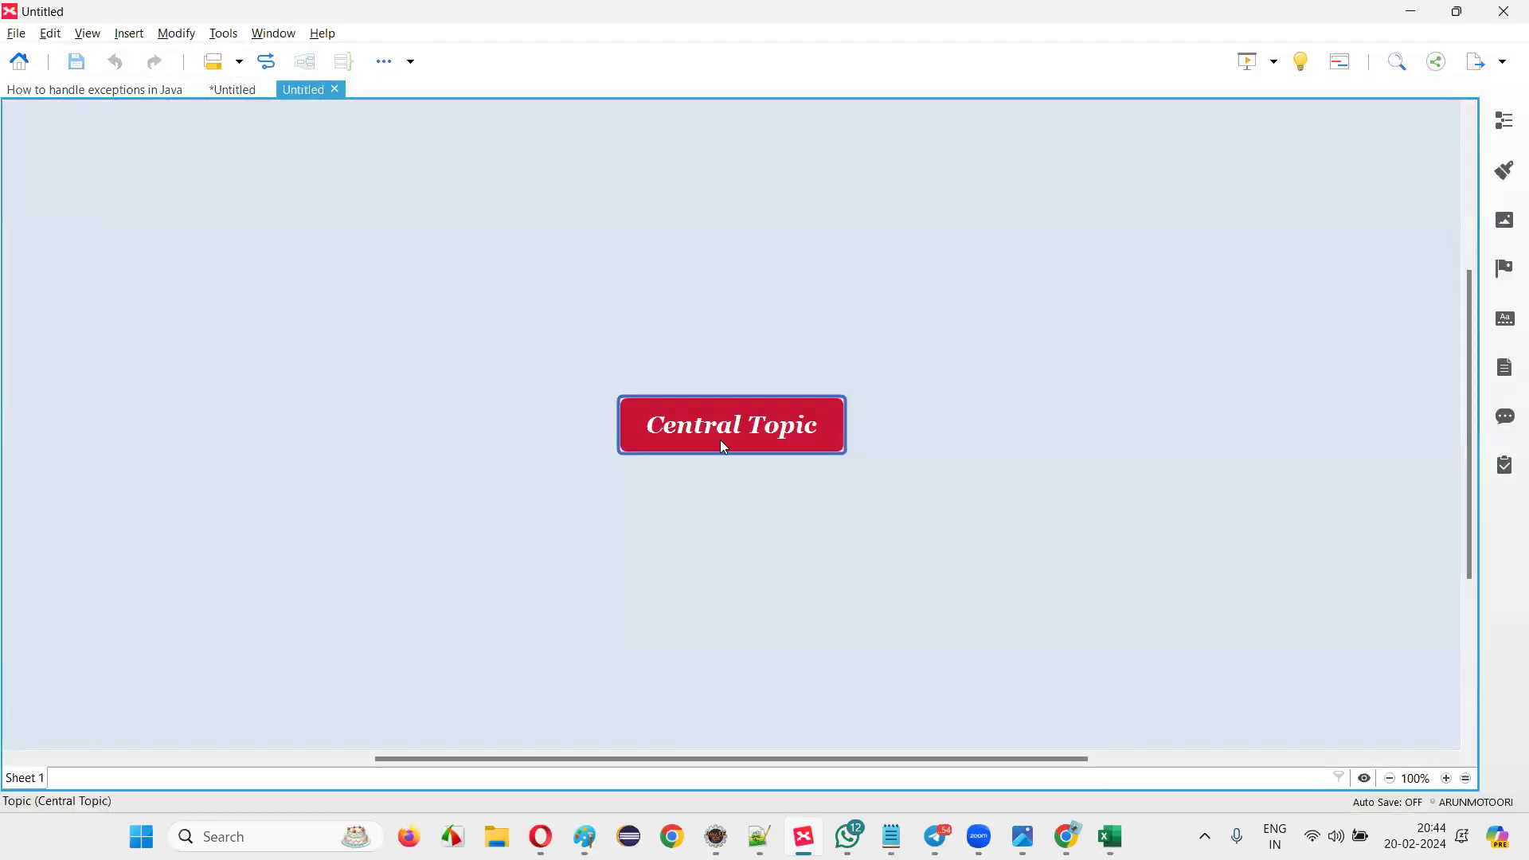
Rename the central topic 'Login Test cases' and add subtopic 'Login with valid credentials'.
{"action": "double_click", "coordinate": [721, 443]}
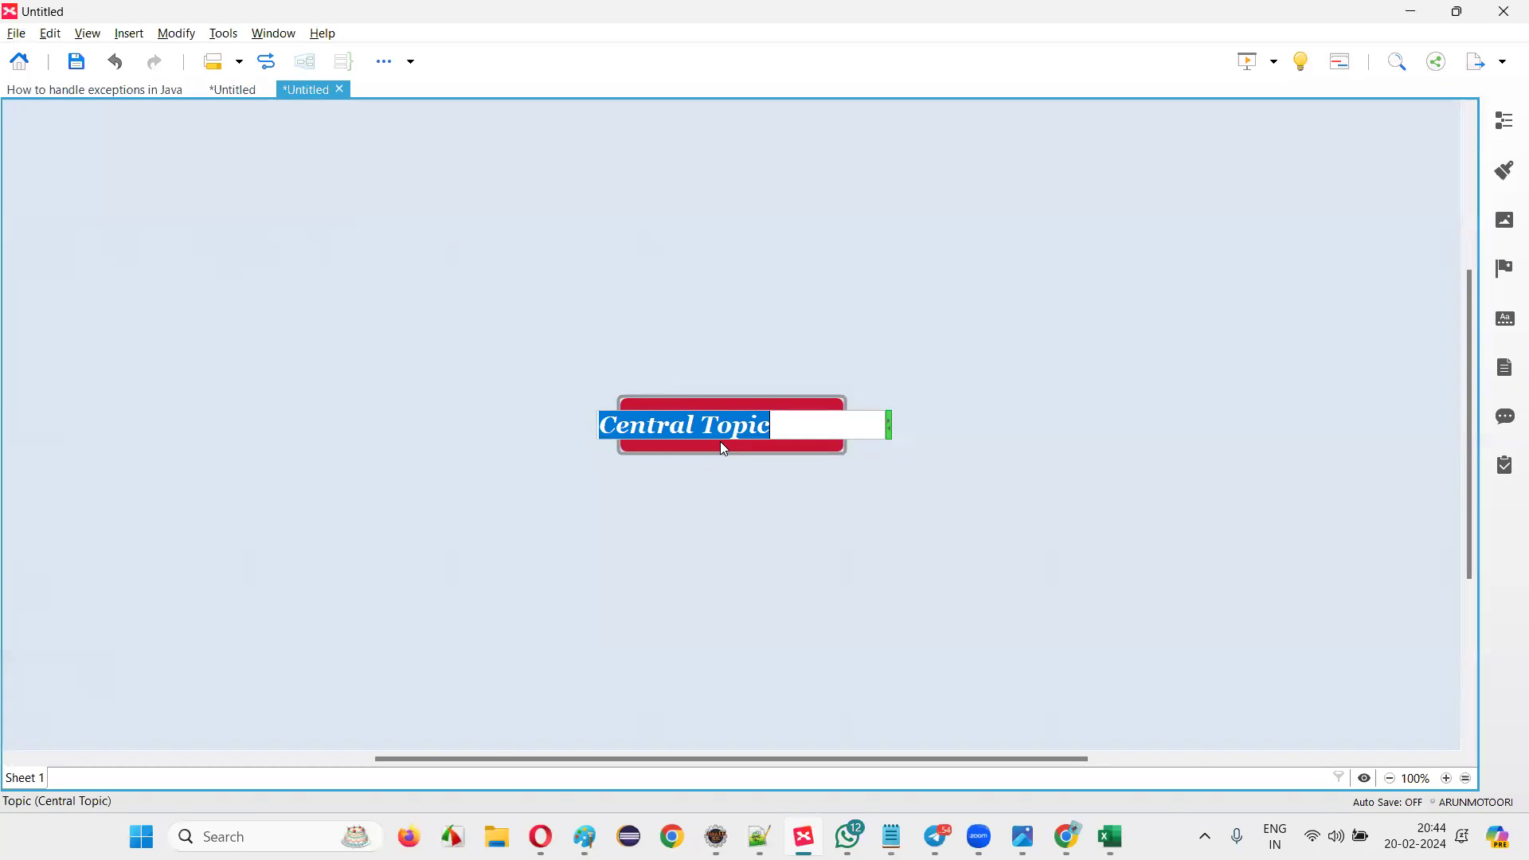
{"action": "type", "text": "Login Test cases"}
{"action": "key", "text": "Return"}
{"action": "key", "text": "Tab"}
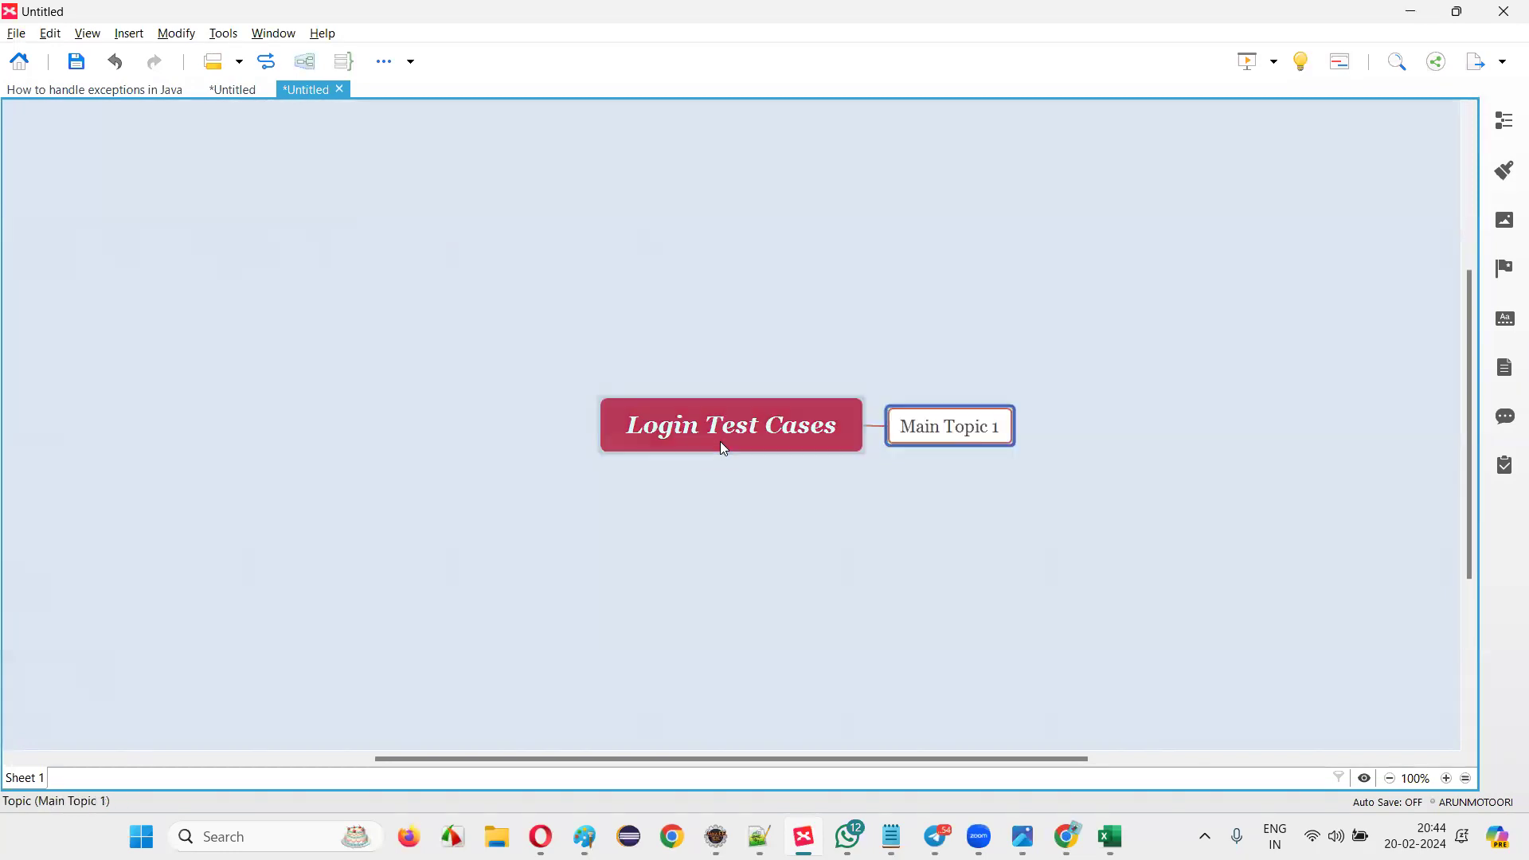
{"action": "type", "text": "L"}
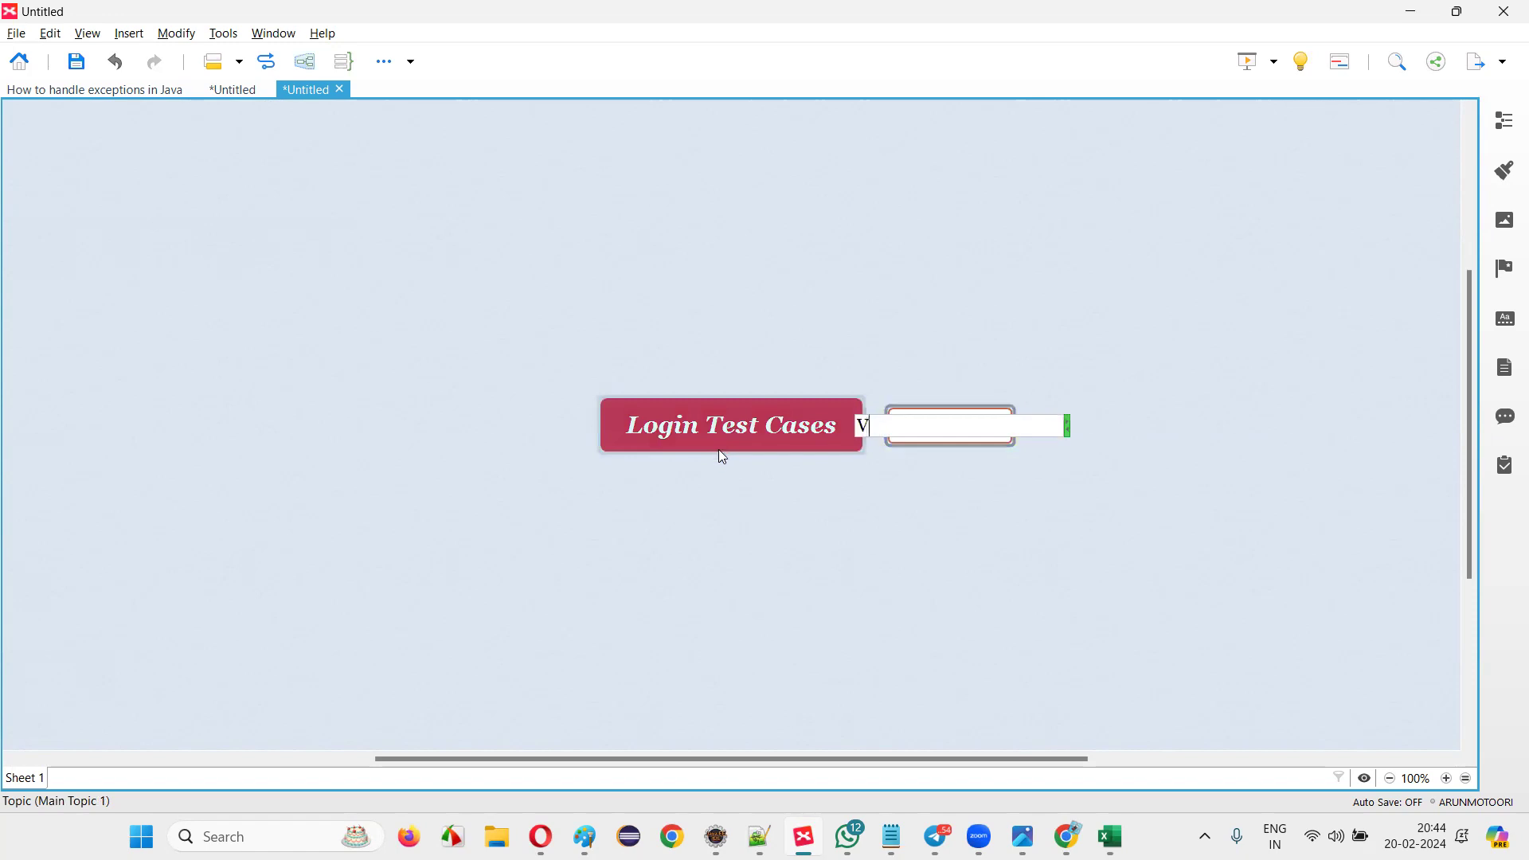
{"action": "type", "text": "ogin with valid "}
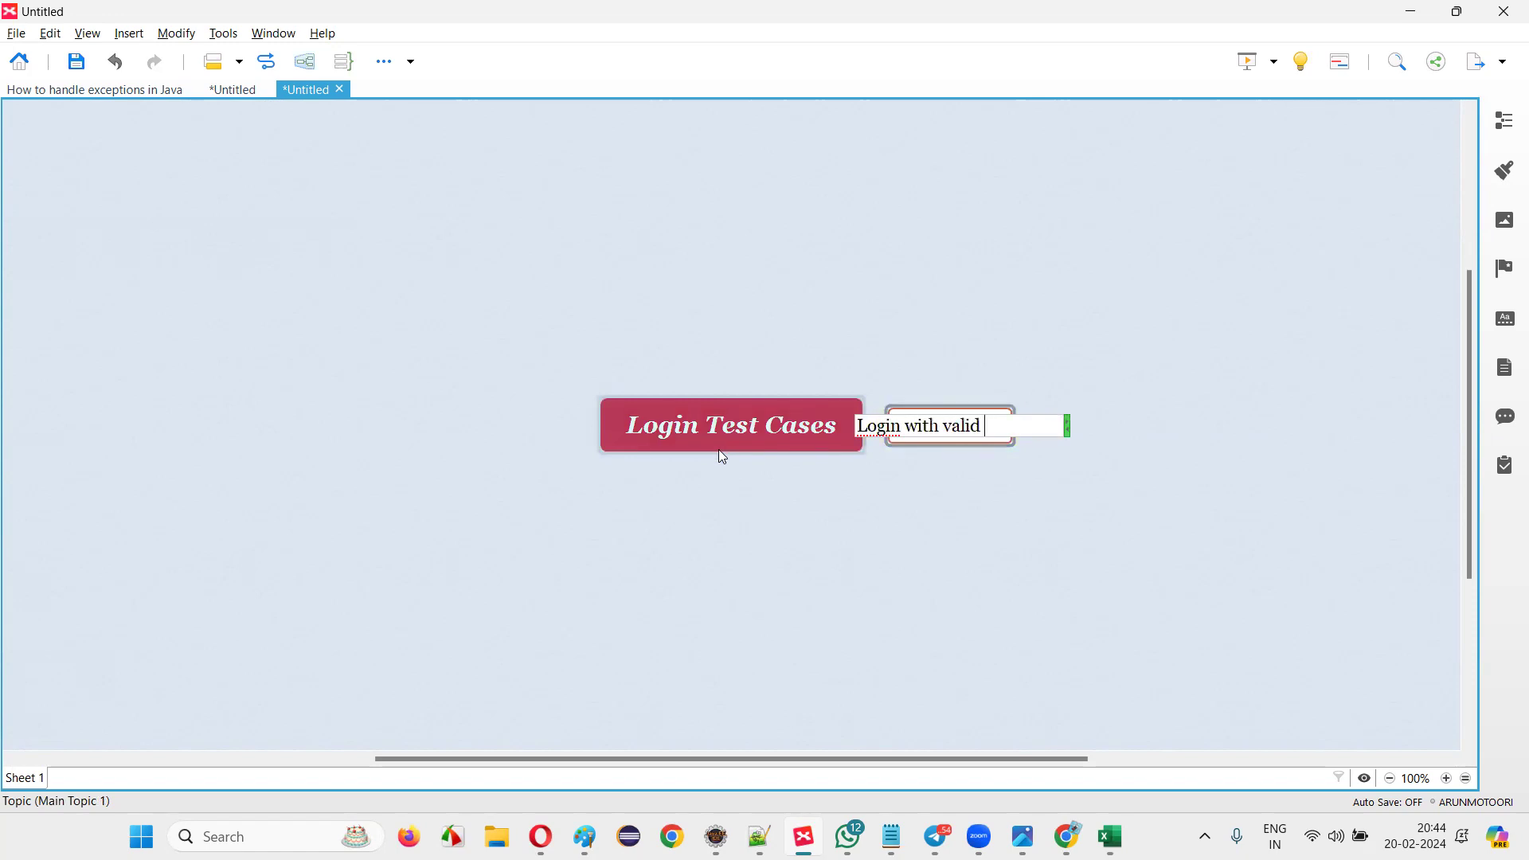
{"action": "type", "text": "credentials"}
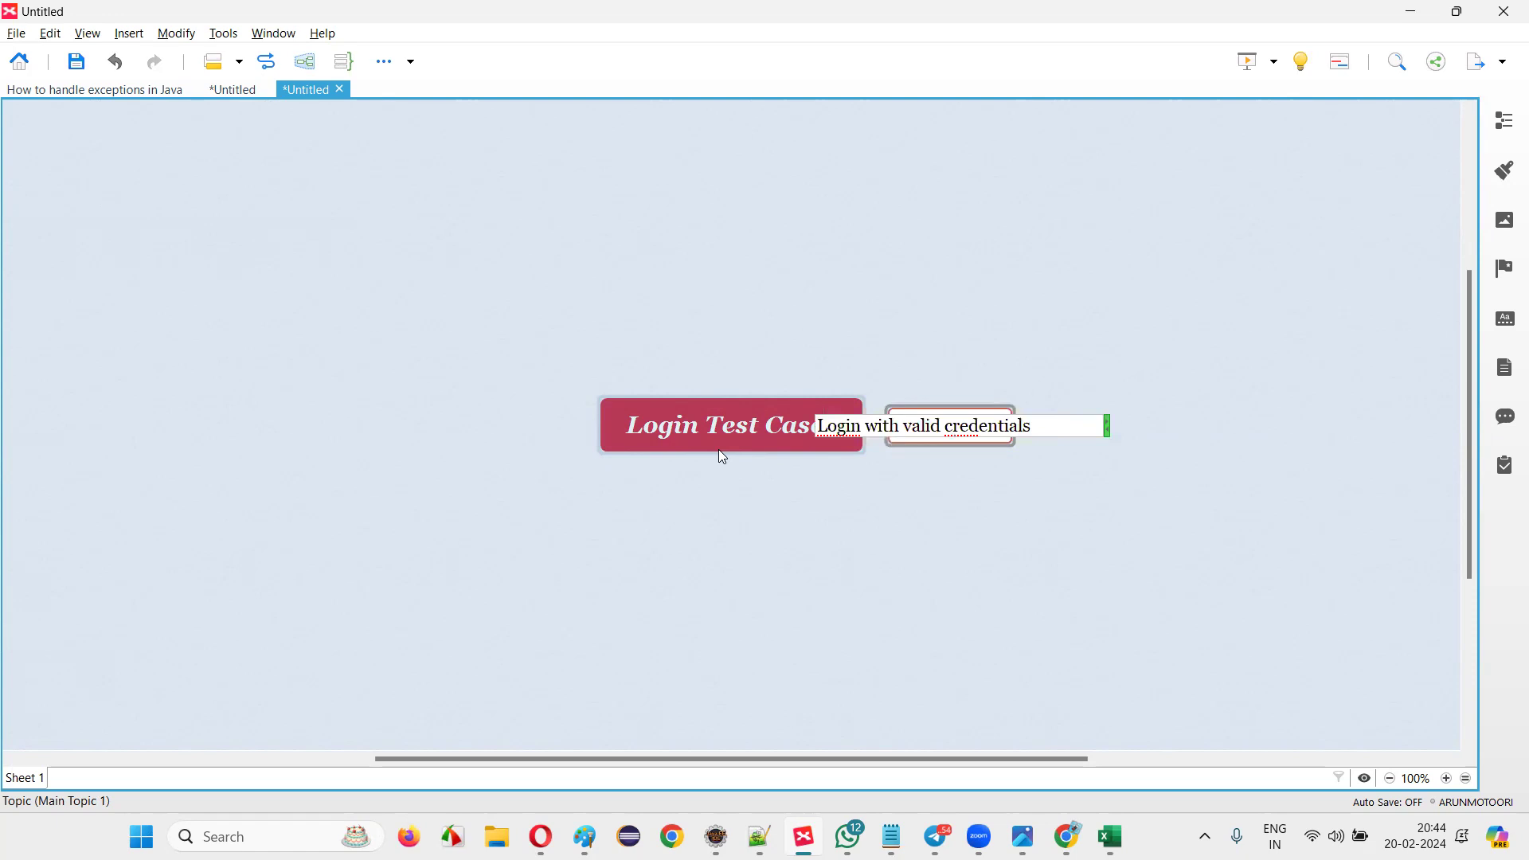
{"action": "key", "text": "Return"}
{"action": "key", "text": "Return"}
Add a second subtopic 'Login with valid email and invalid password' plus an empty sibling.
{"action": "type", "text": "Login wih"}
{"action": "key", "text": "BackSpace"}
{"action": "key", "text": "BackSpace"}
{"action": "type", "text": "ihtn v"}
{"action": "key", "text": "BackSpace"}
{"action": "key", "text": "BackSpace"}
{"action": "key", "text": "BackSpace"}
{"action": "key", "text": "BackSpace"}
{"action": "type", "text": "th valie"}
{"action": "key", "text": "BackSpace"}
{"action": "type", "text": "d em"}
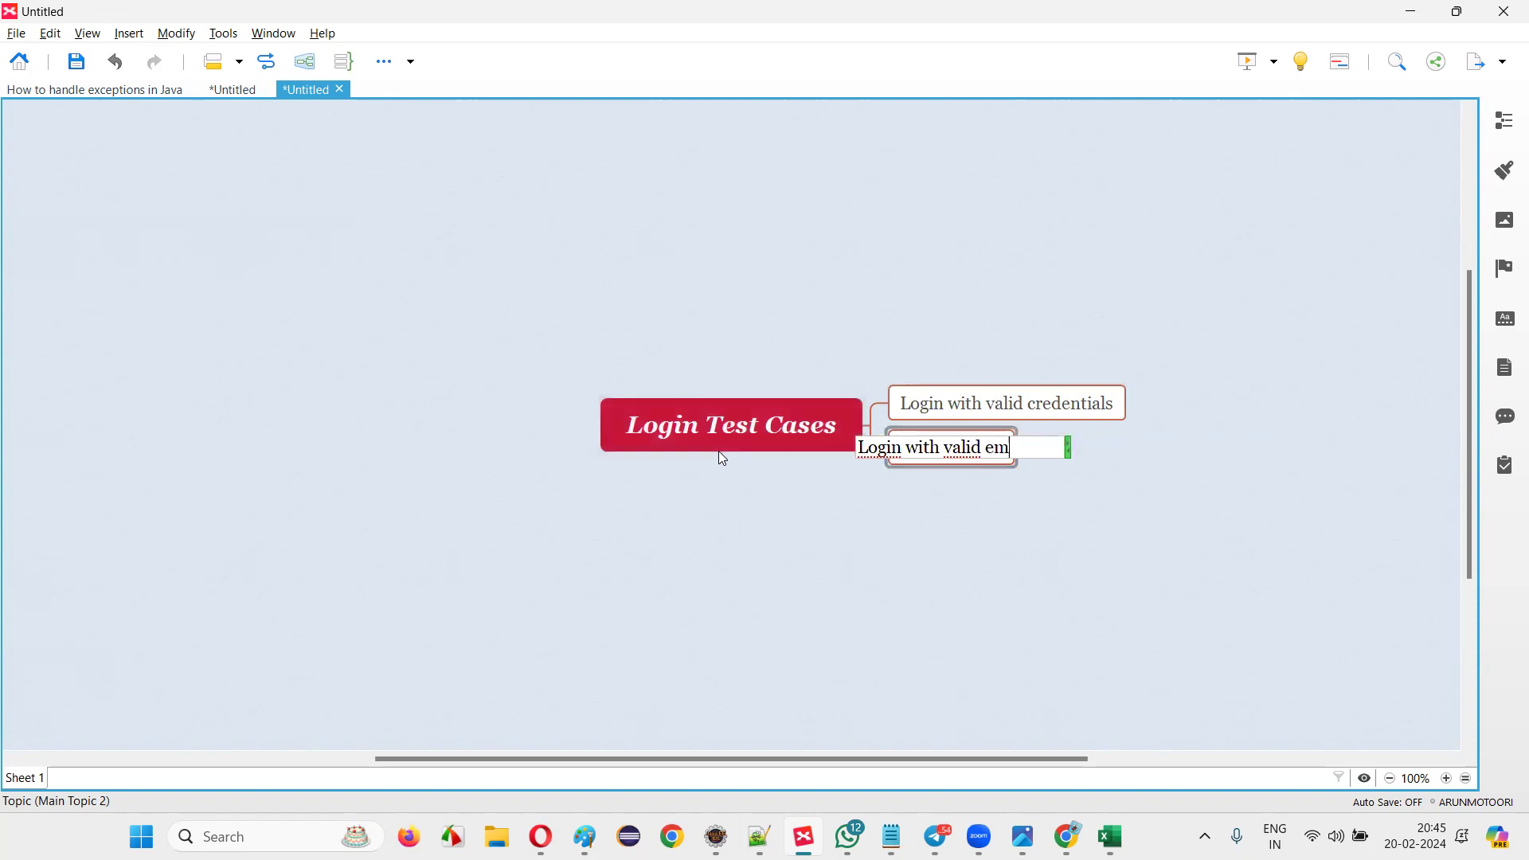
{"action": "type", "text": "ail andinvalid"}
{"action": "key", "text": "BackSpace"}
{"action": "key", "text": "BackSpace"}
{"action": "key", "text": "BackSpace"}
{"action": "key", "text": "BackSpace"}
{"action": "key", "text": "BackSpace"}
{"action": "key", "text": "BackSpace"}
{"action": "key", "text": "BackSpace"}
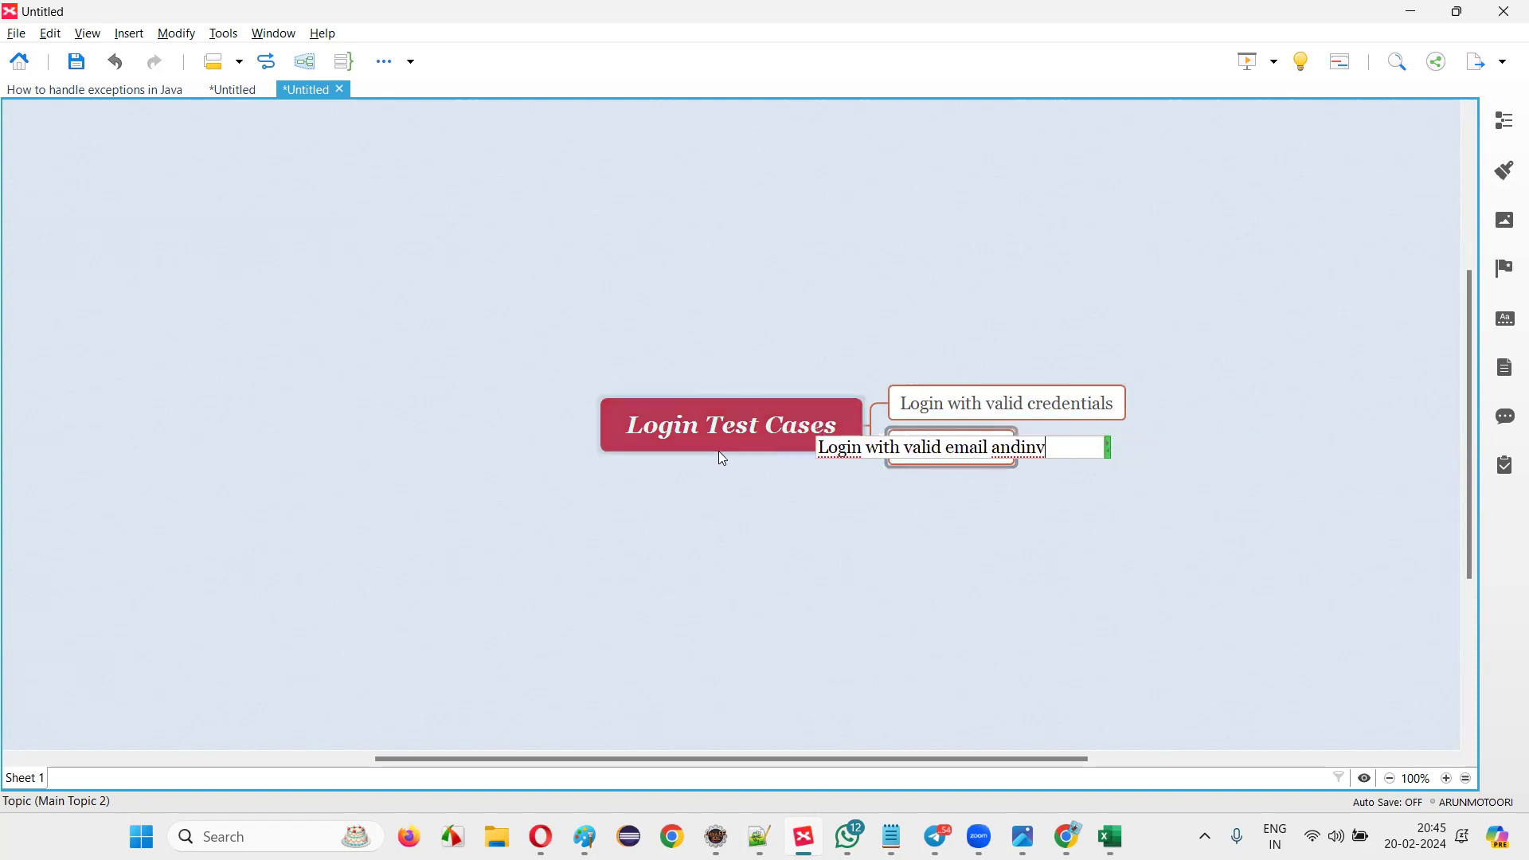
{"action": "type", "text": "inv a"}
{"action": "key", "text": "BackSpace"}
{"action": "key", "text": "BackSpace"}
{"action": "type", "text": "alid password"}
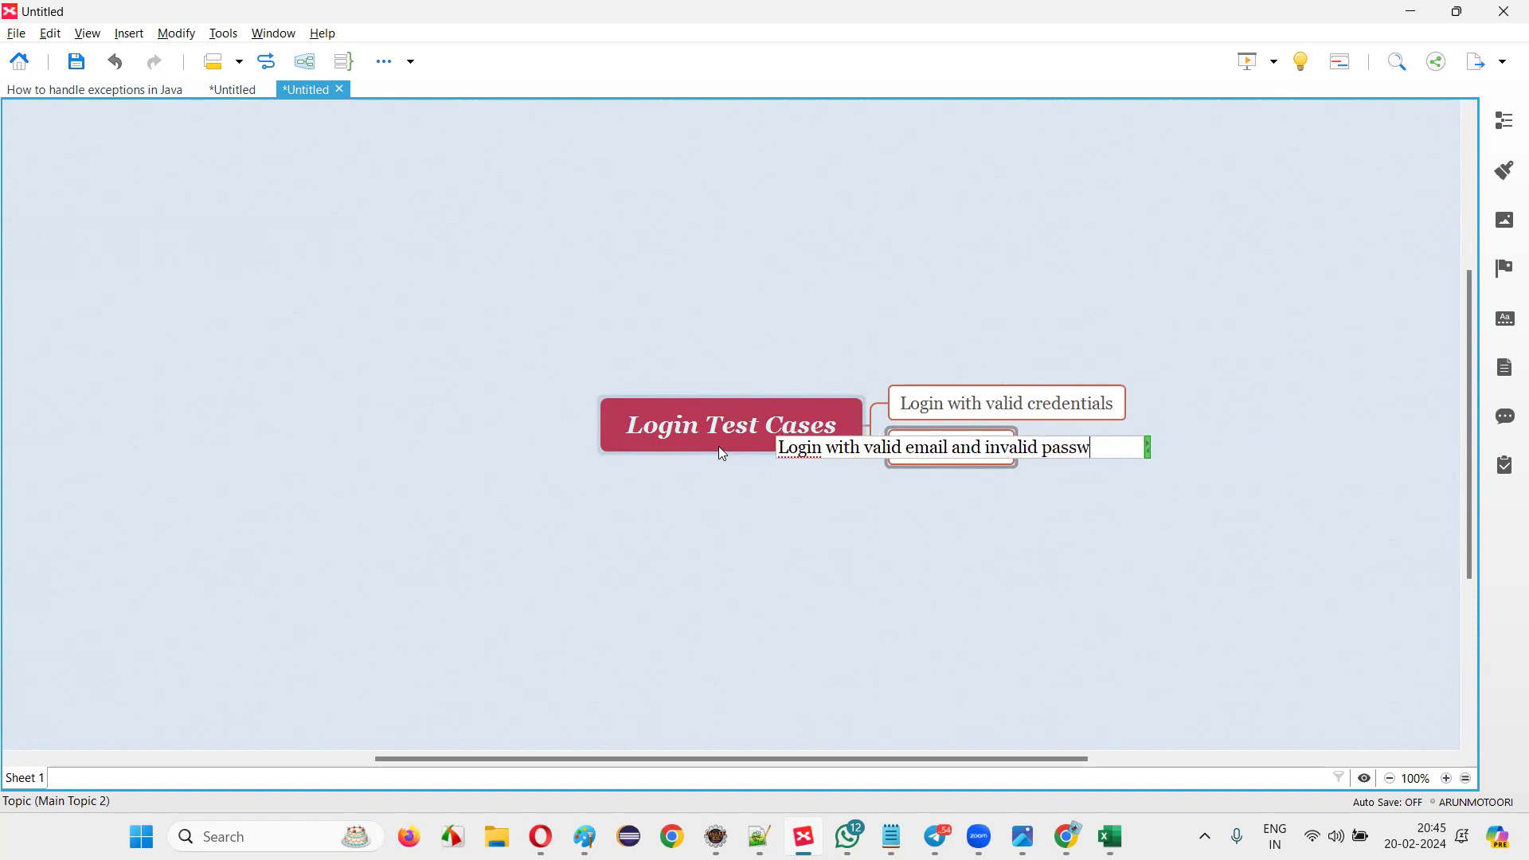
{"action": "key", "text": "Return"}
{"action": "key", "text": "Return"}
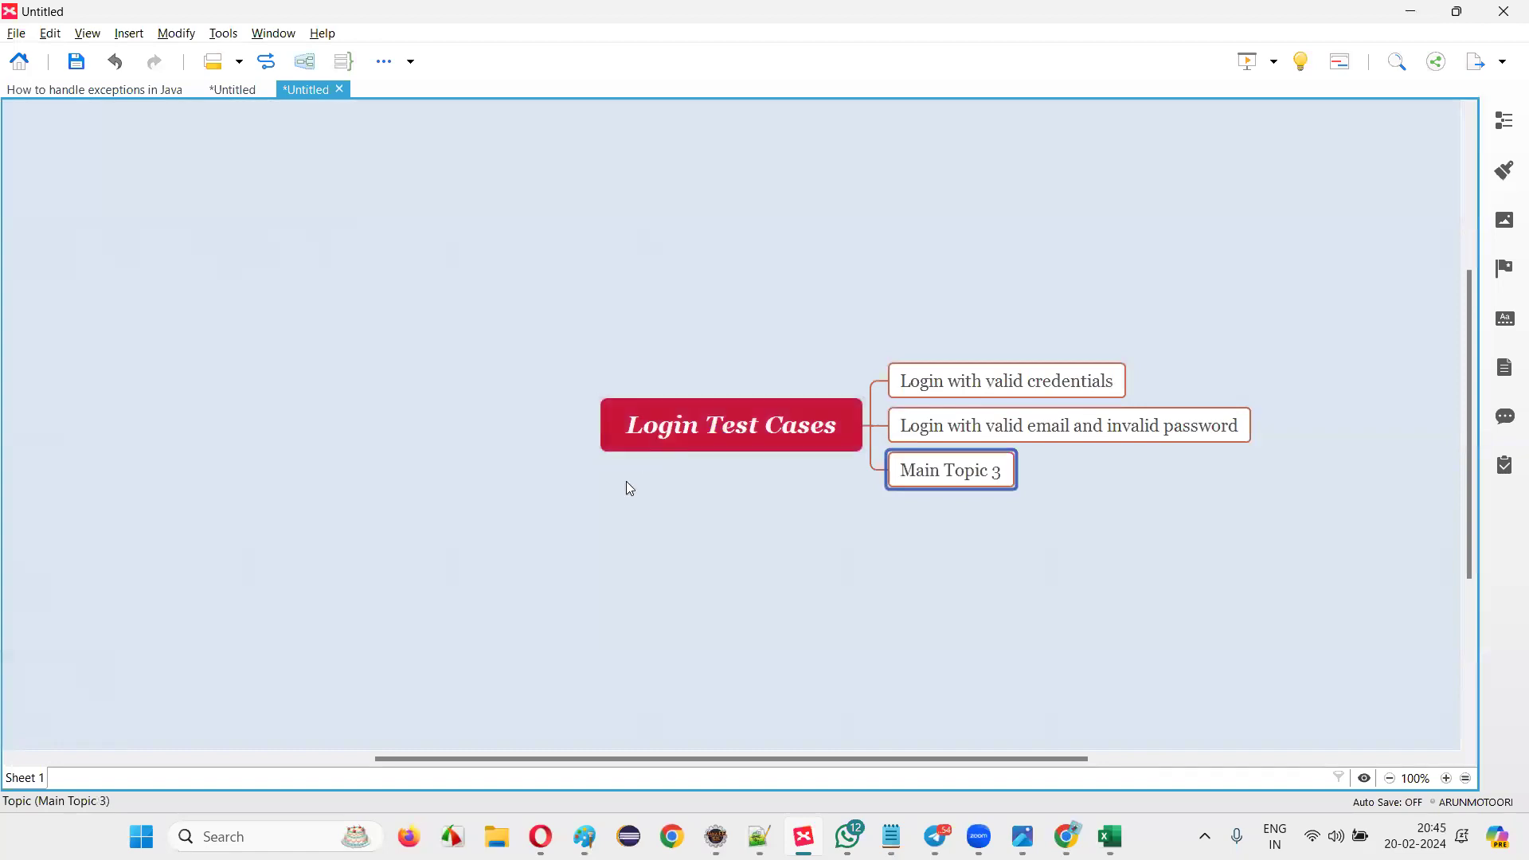
{"action": "left_click", "coordinate": [701, 441]}
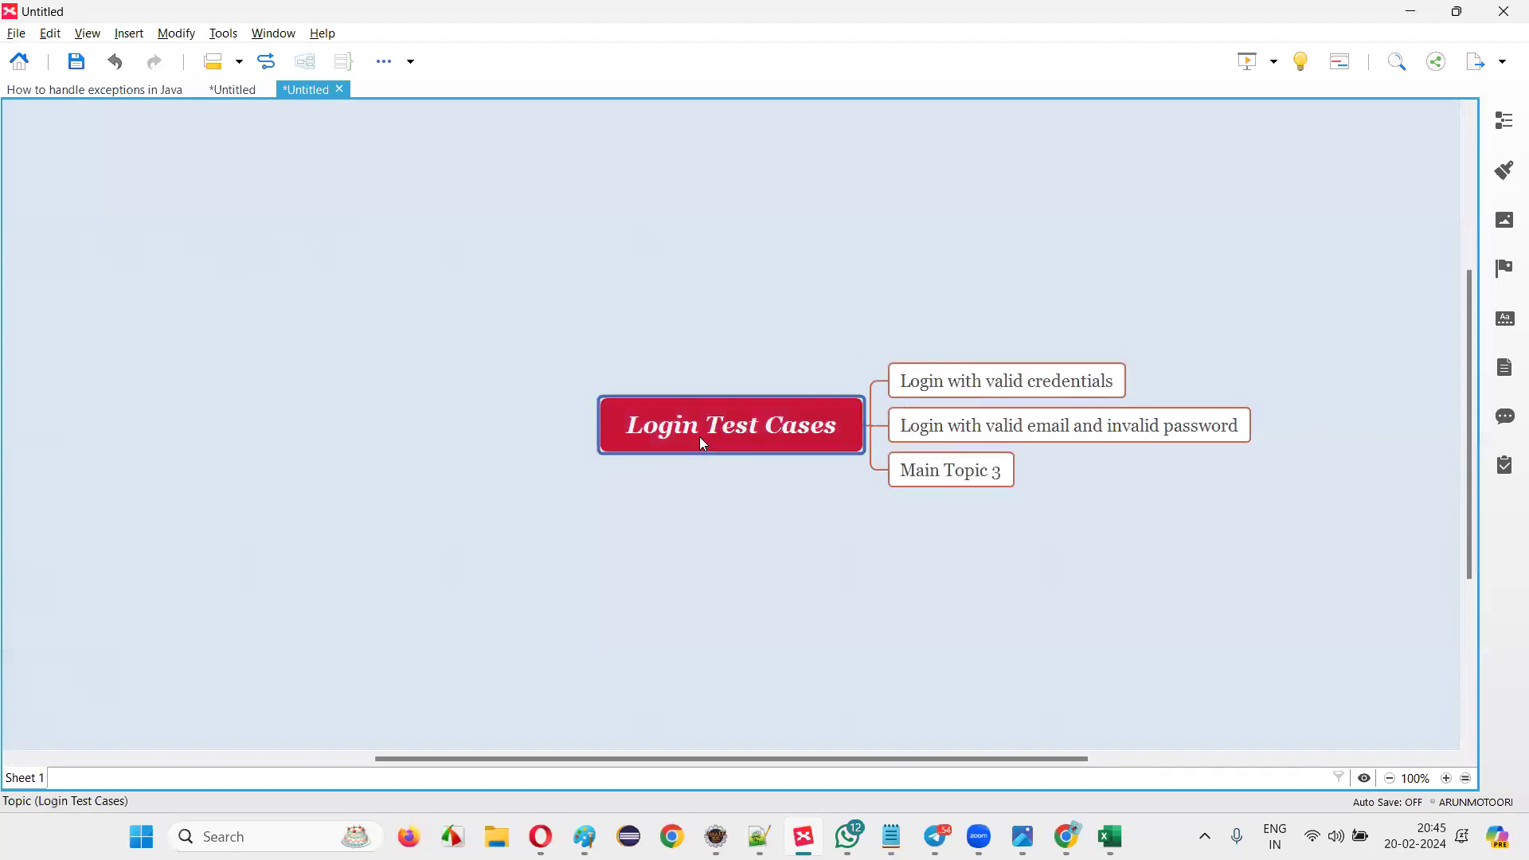
{"action": "key", "text": "alt+Tab"}
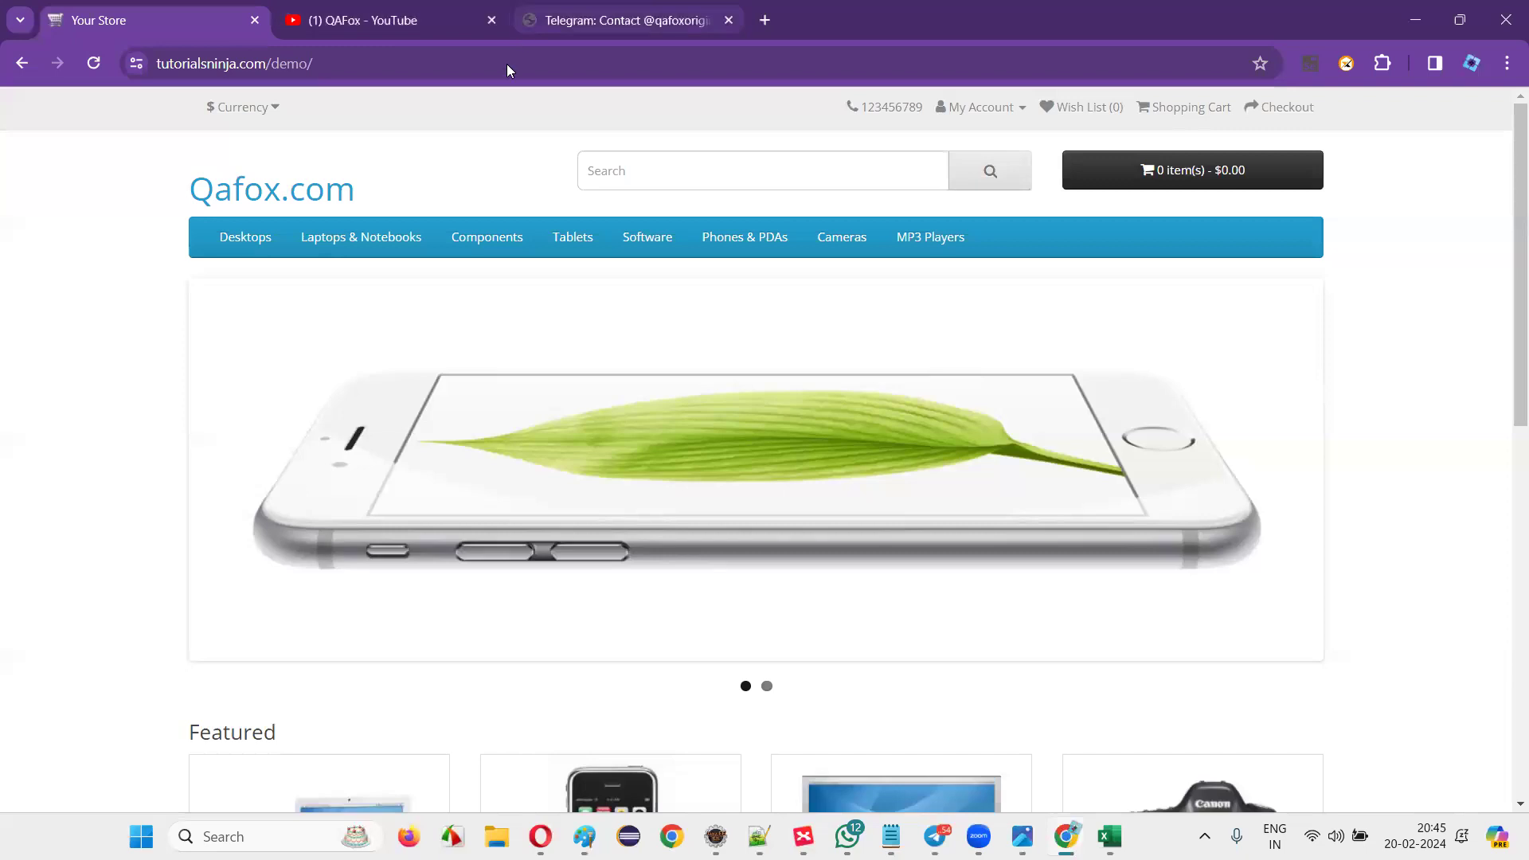
Open chat.openai.com in a new browser tab.
{"action": "key", "text": "ctrl+t"}
{"action": "type", "text": "chat.openai.com"}
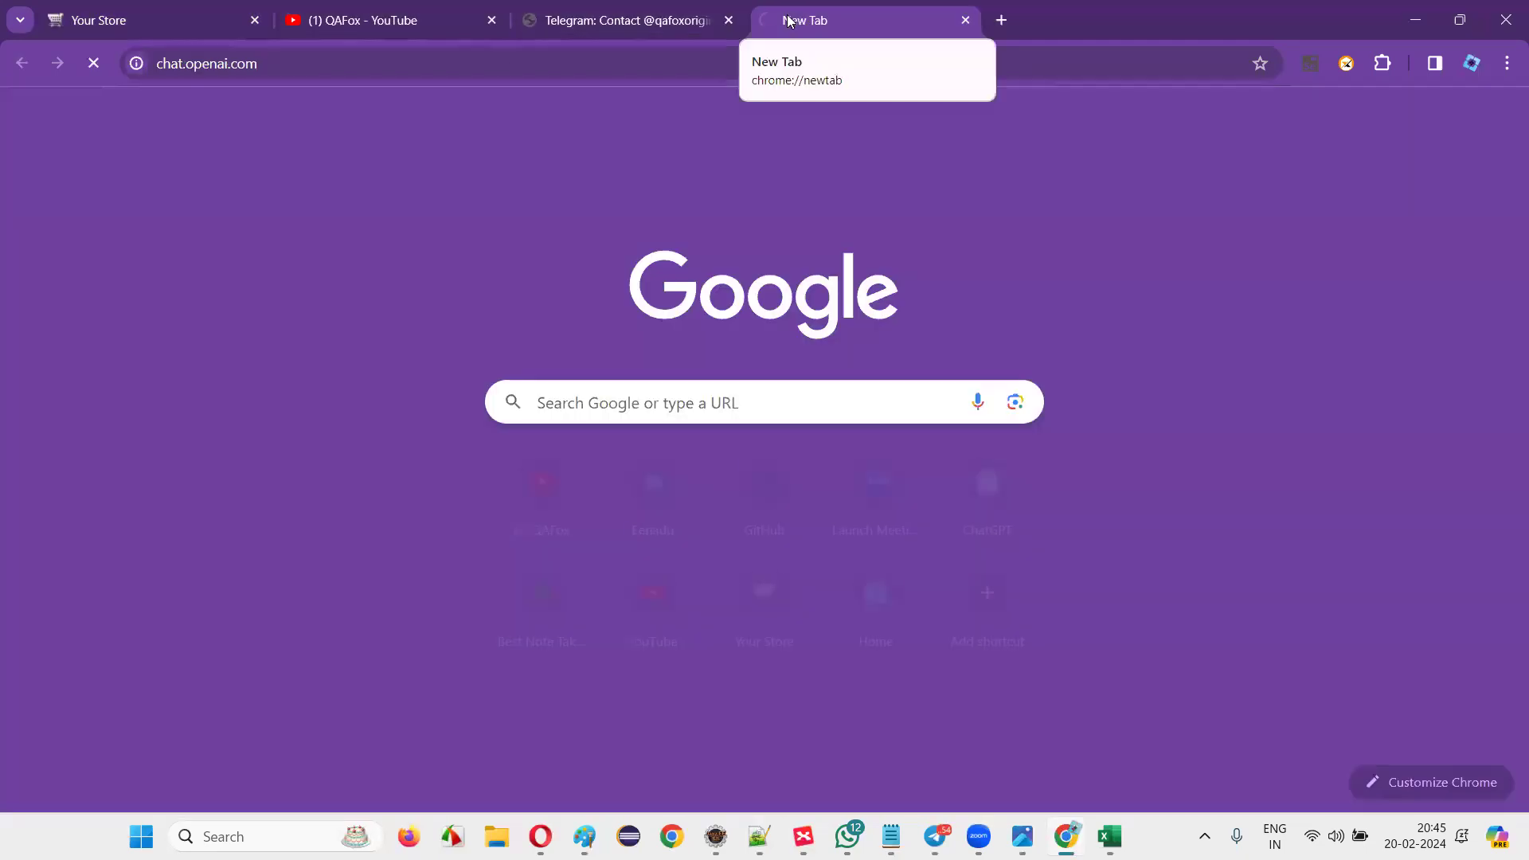
{"action": "key", "text": "Return"}
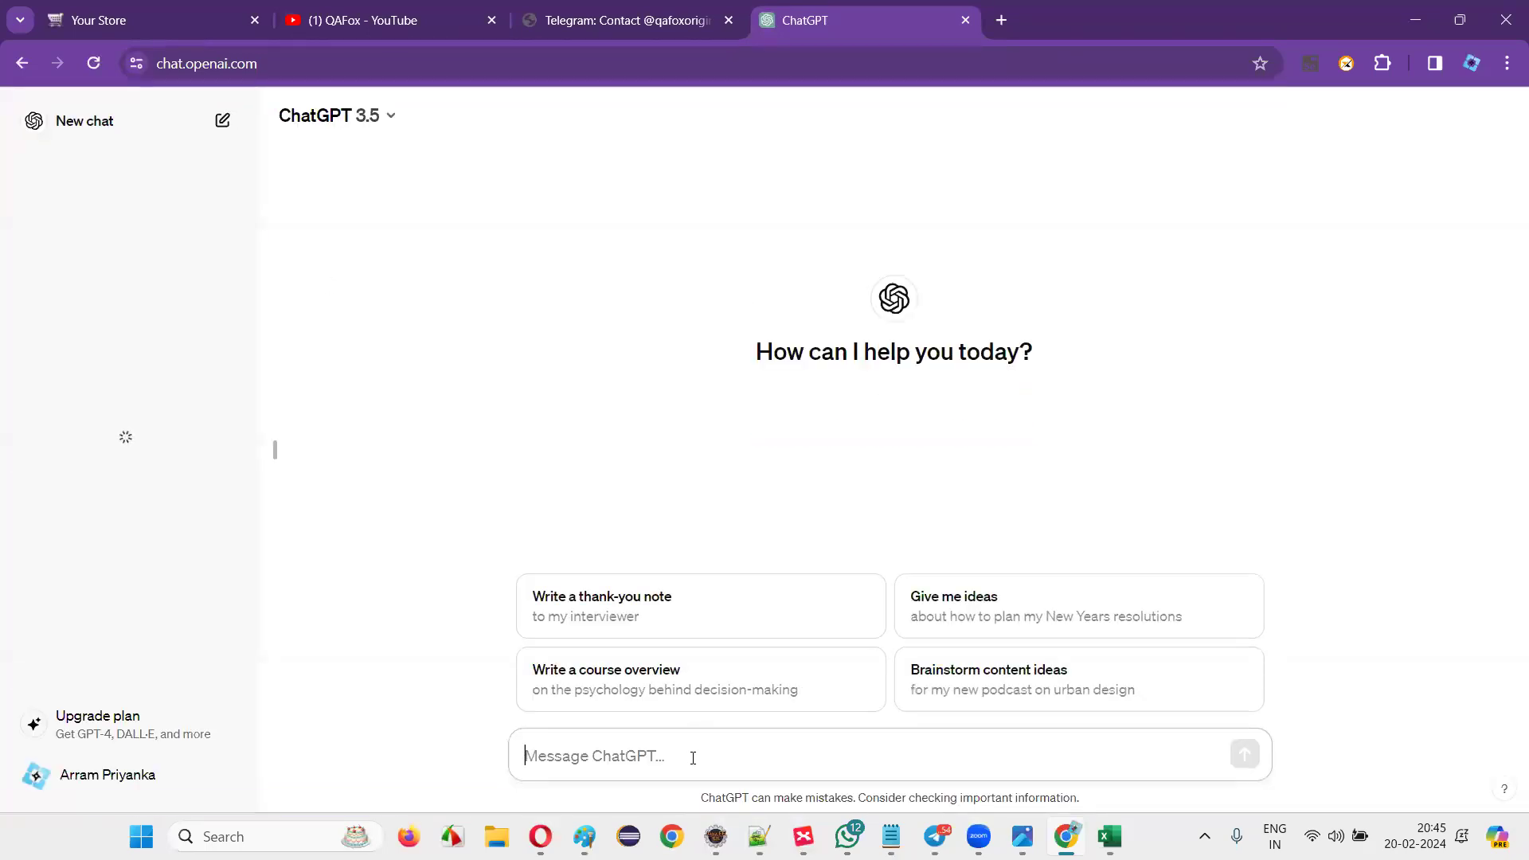
Ask ChatGPT to list test cases for the login functionality of an eCommerce application.
{"action": "type", "text": "Can "}
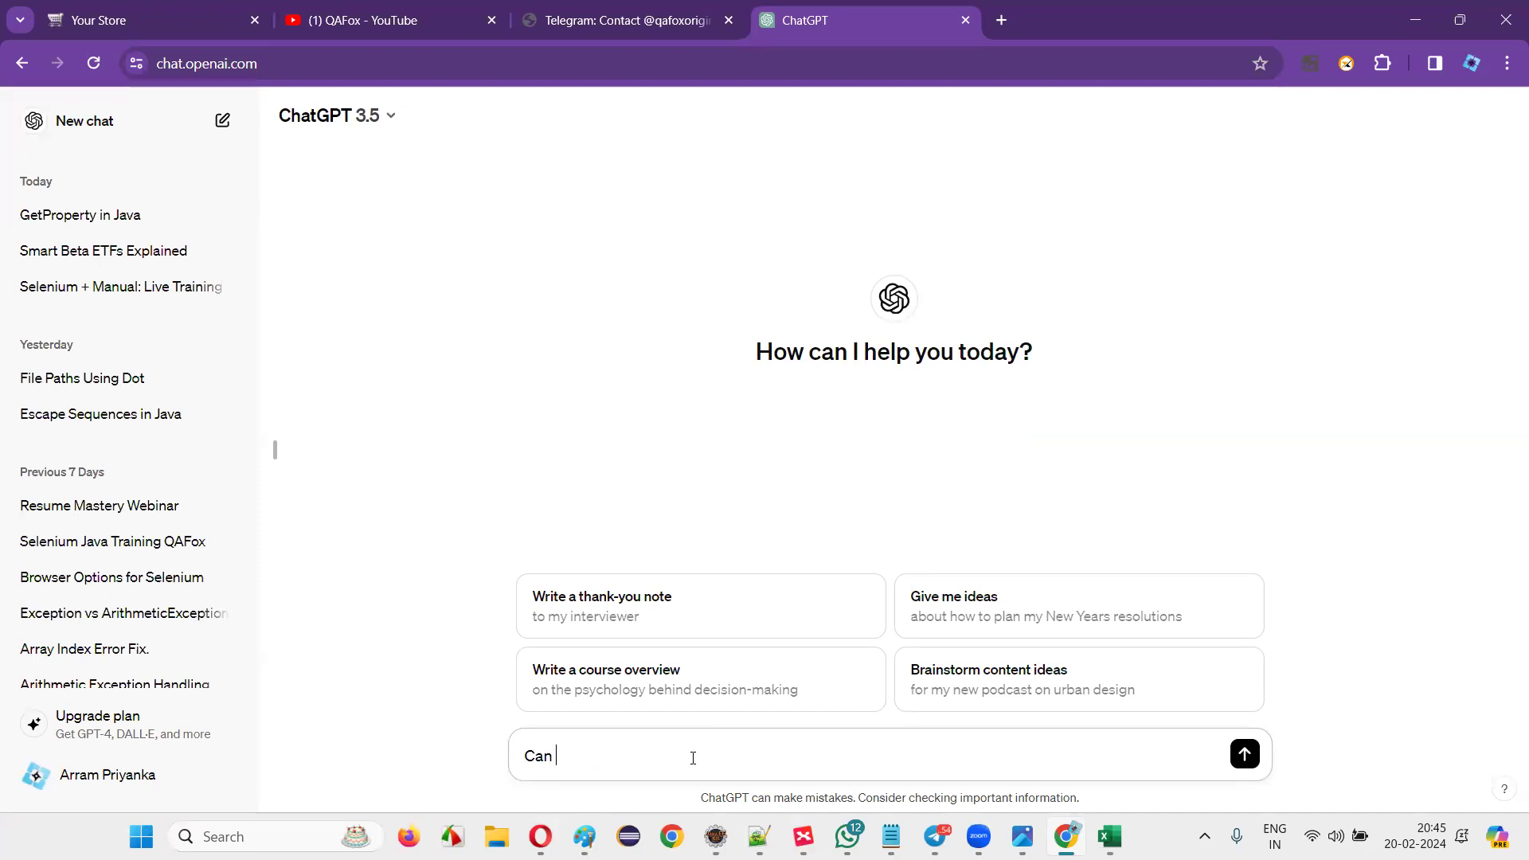
{"action": "type", "text": "you list donw"}
{"action": "key", "text": "BackSpace"}
{"action": "key", "text": "BackSpace"}
{"action": "type", "text": "wn different "}
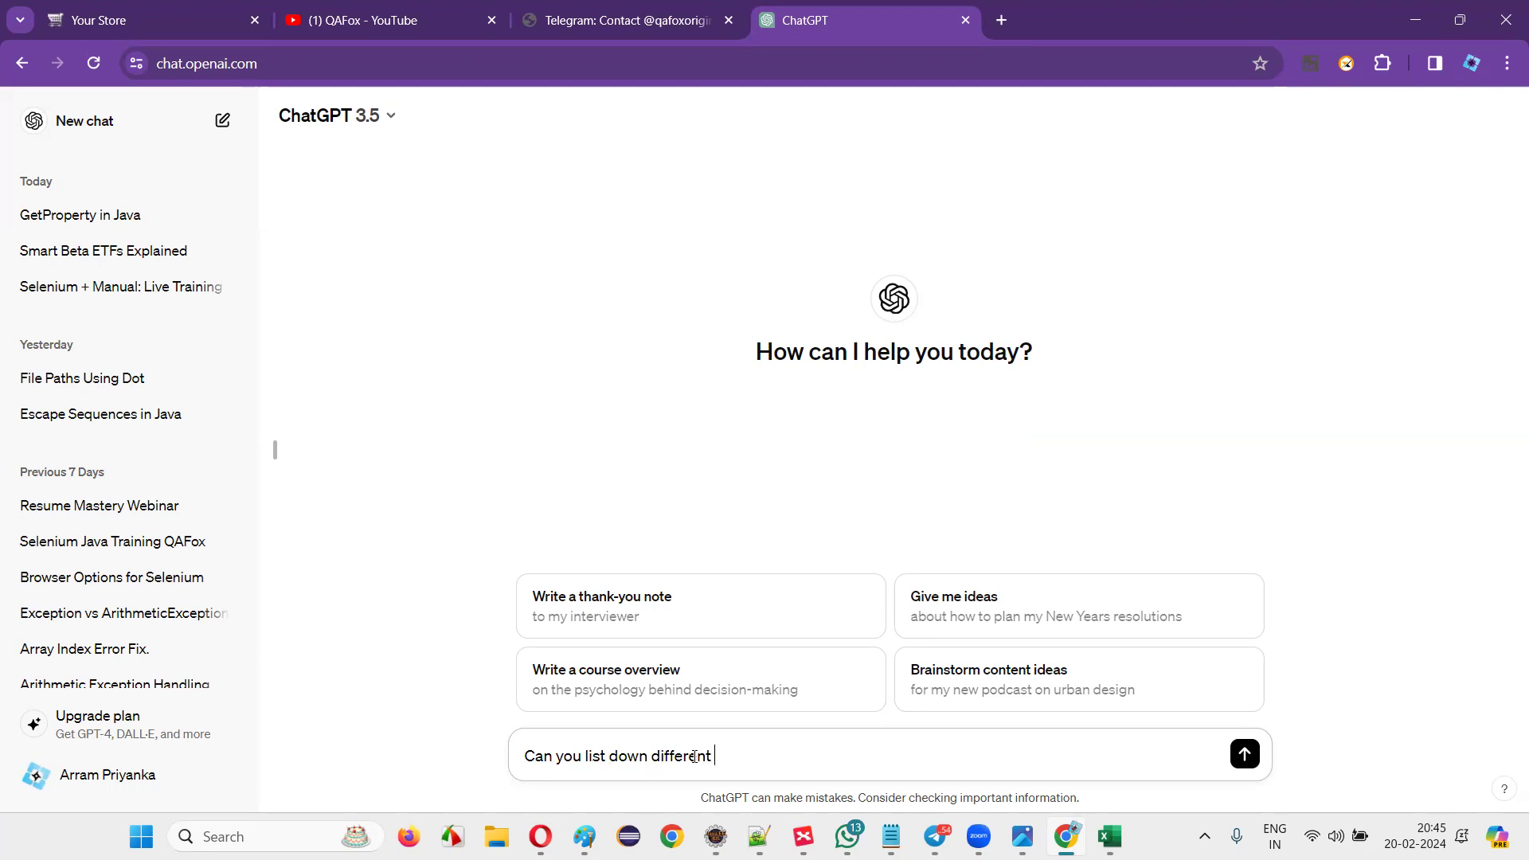
{"action": "type", "text": "test cases for testing login functionalty a"}
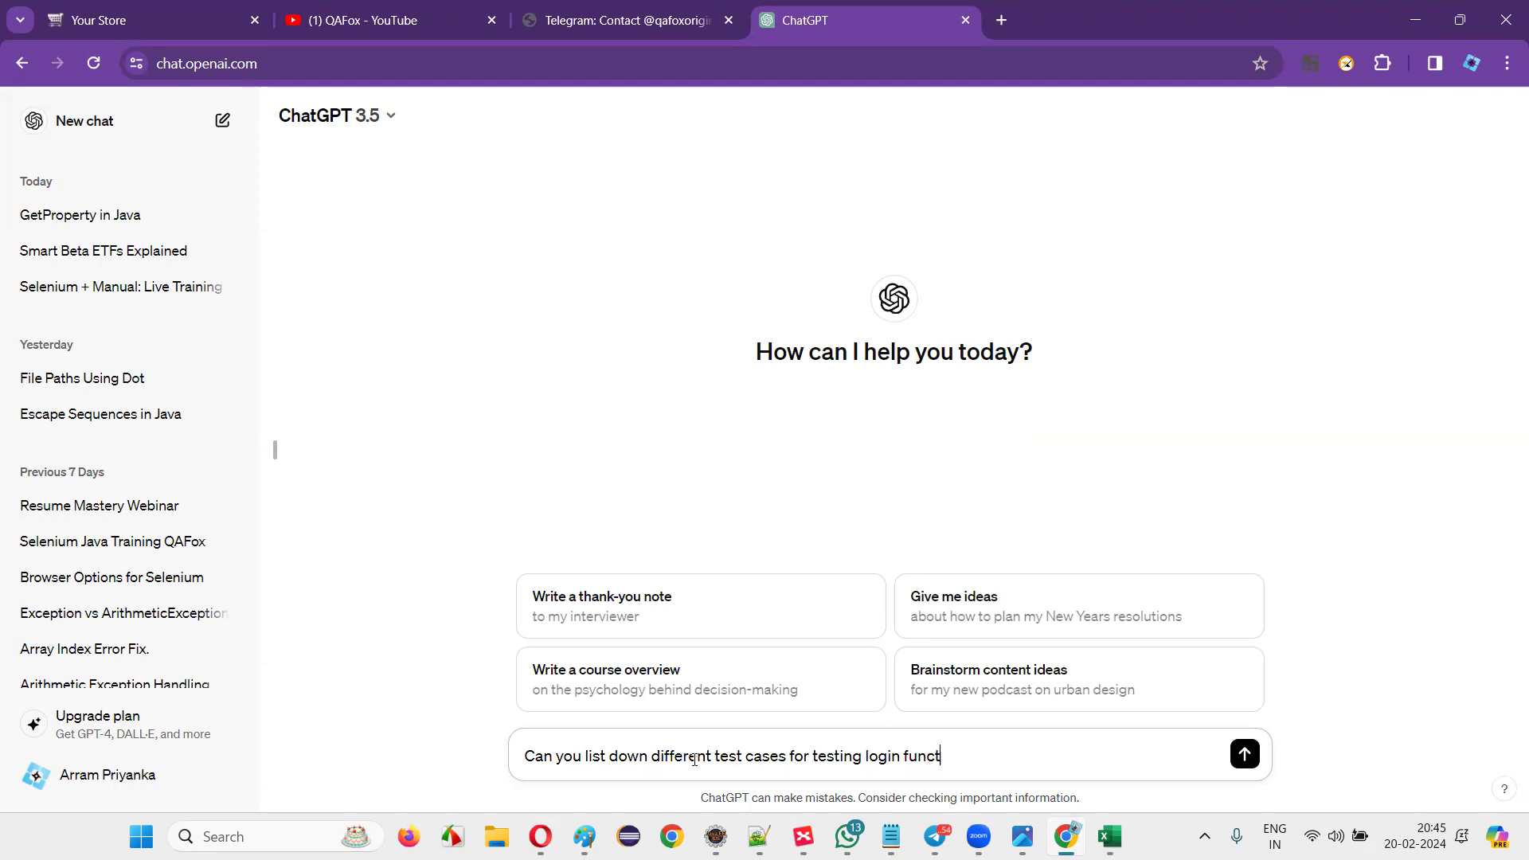
{"action": "key", "text": "BackSpace"}
{"action": "key", "text": "BackSpace"}
{"action": "key", "text": "BackSpace"}
{"action": "key", "text": "BackSpace"}
{"action": "type", "text": "ity of an application"}
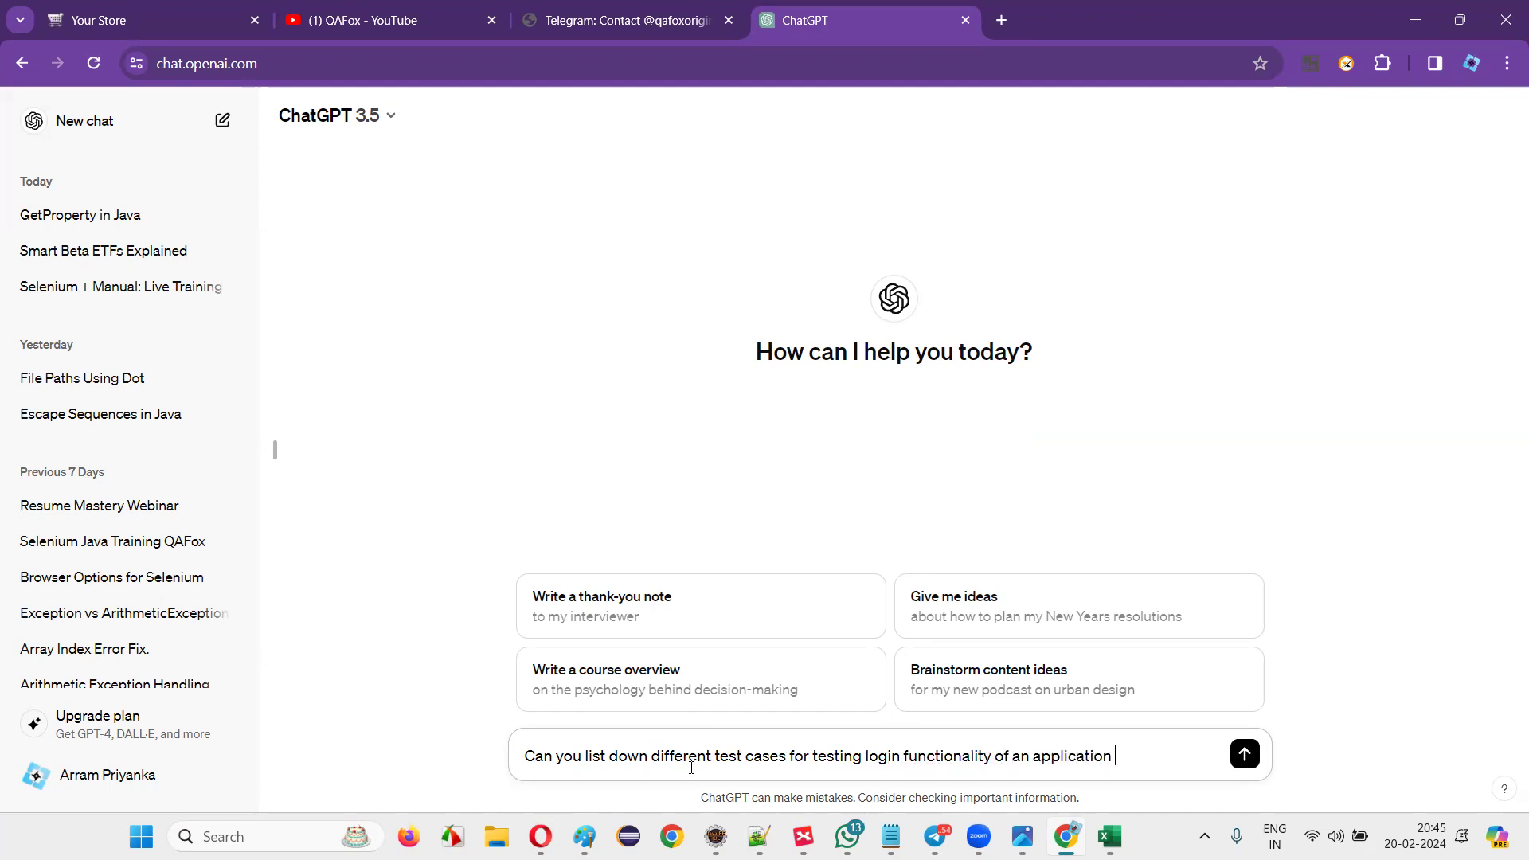
{"action": "key", "text": "BackSpace"}
{"action": "key", "text": "BackSpace"}
{"action": "key", "text": "BackSpace"}
{"action": "key", "text": "BackSpace"}
{"action": "key", "text": "BackSpace"}
{"action": "key", "text": "BackSpace"}
{"action": "key", "text": "BackSpace"}
{"action": "key", "text": "BackSpace"}
{"action": "key", "text": "BackSpace"}
{"action": "key", "text": "BackSpace"}
{"action": "key", "text": "BackSpace"}
{"action": "key", "text": "BackSpace"}
{"action": "type", "text": "eCommerce applicatio"}
{"action": "key", "text": "BackSpace"}
{"action": "key", "text": "BackSpace"}
{"action": "key", "text": "BackSpace"}
{"action": "key", "text": "BackSpace"}
{"action": "key", "text": "BackSpace"}
{"action": "key", "text": "BackSpace"}
{"action": "type", "text": "ication"}
{"action": "key", "text": "Return"}
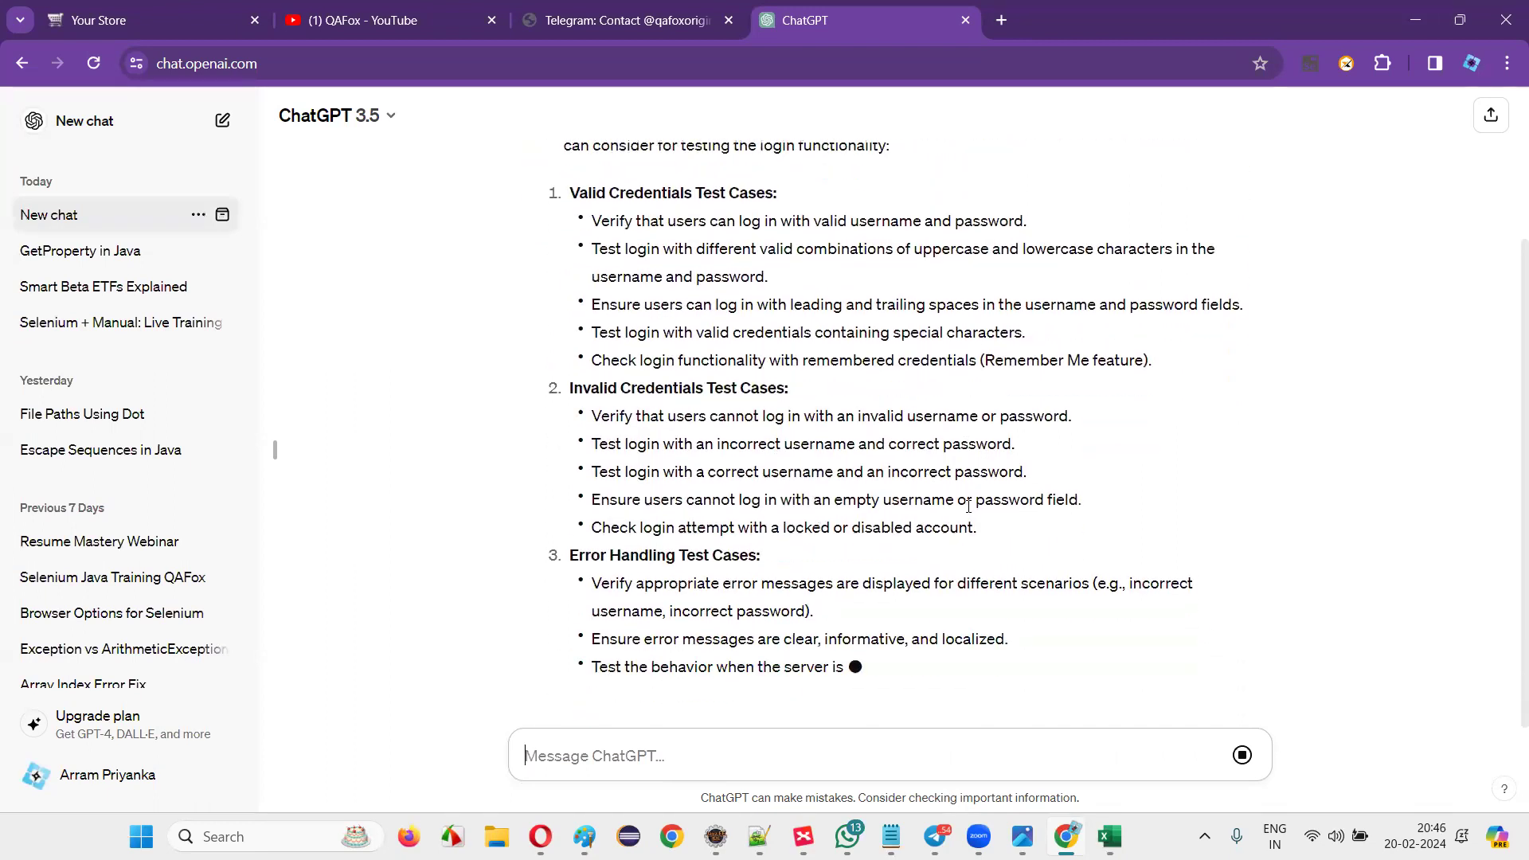
Open and close a spare browser tab while ChatGPT's reply streams in.
{"action": "left_click", "coordinate": [1001, 20]}
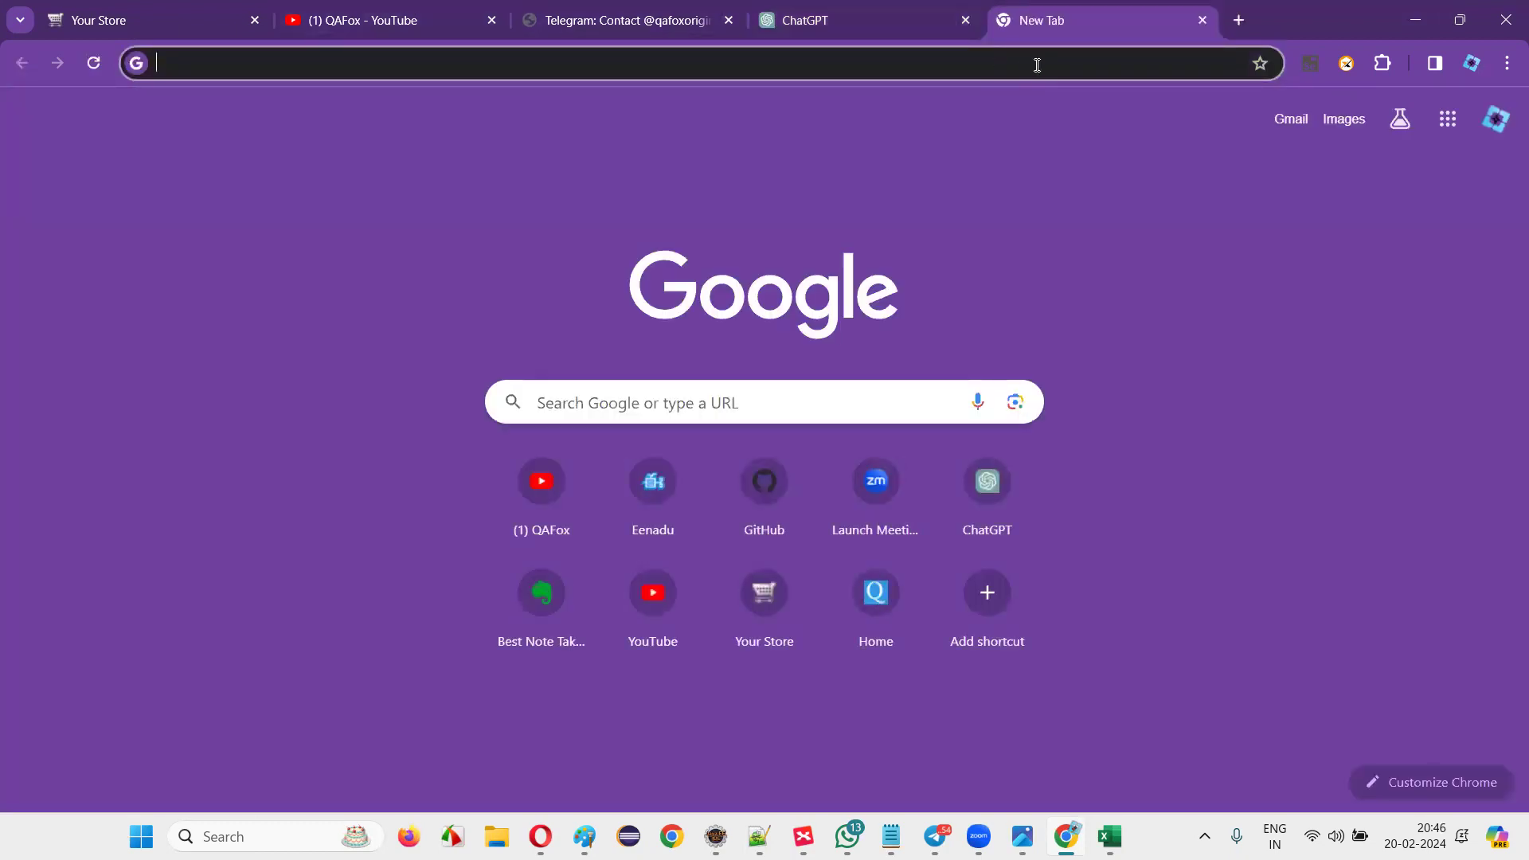
{"action": "left_click", "coordinate": [1202, 21]}
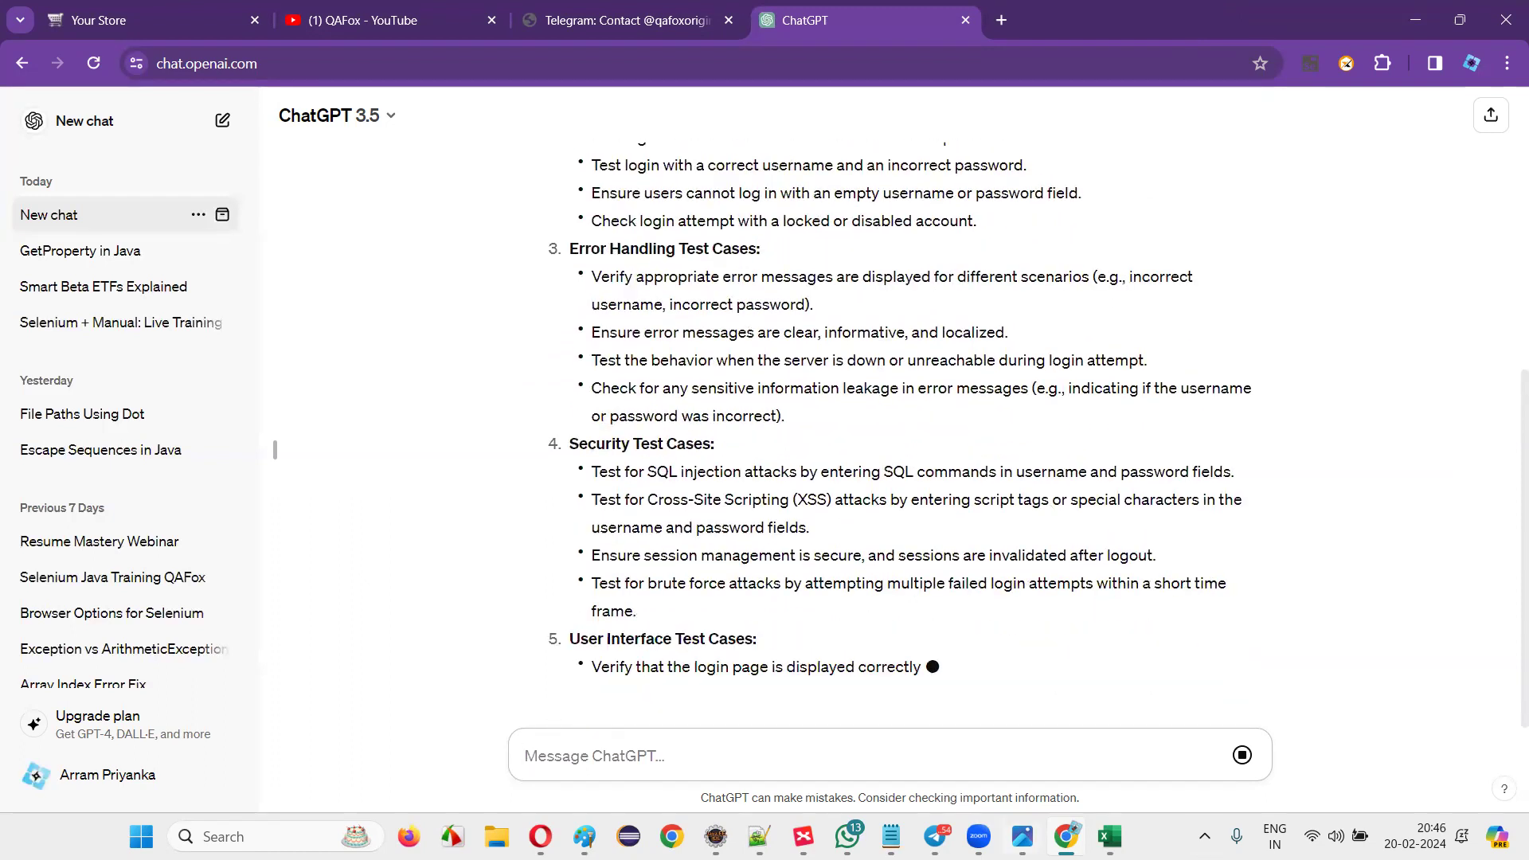
{"action": "left_click_drag", "start_coordinate": [873, 460], "coordinate": [926, 669]}
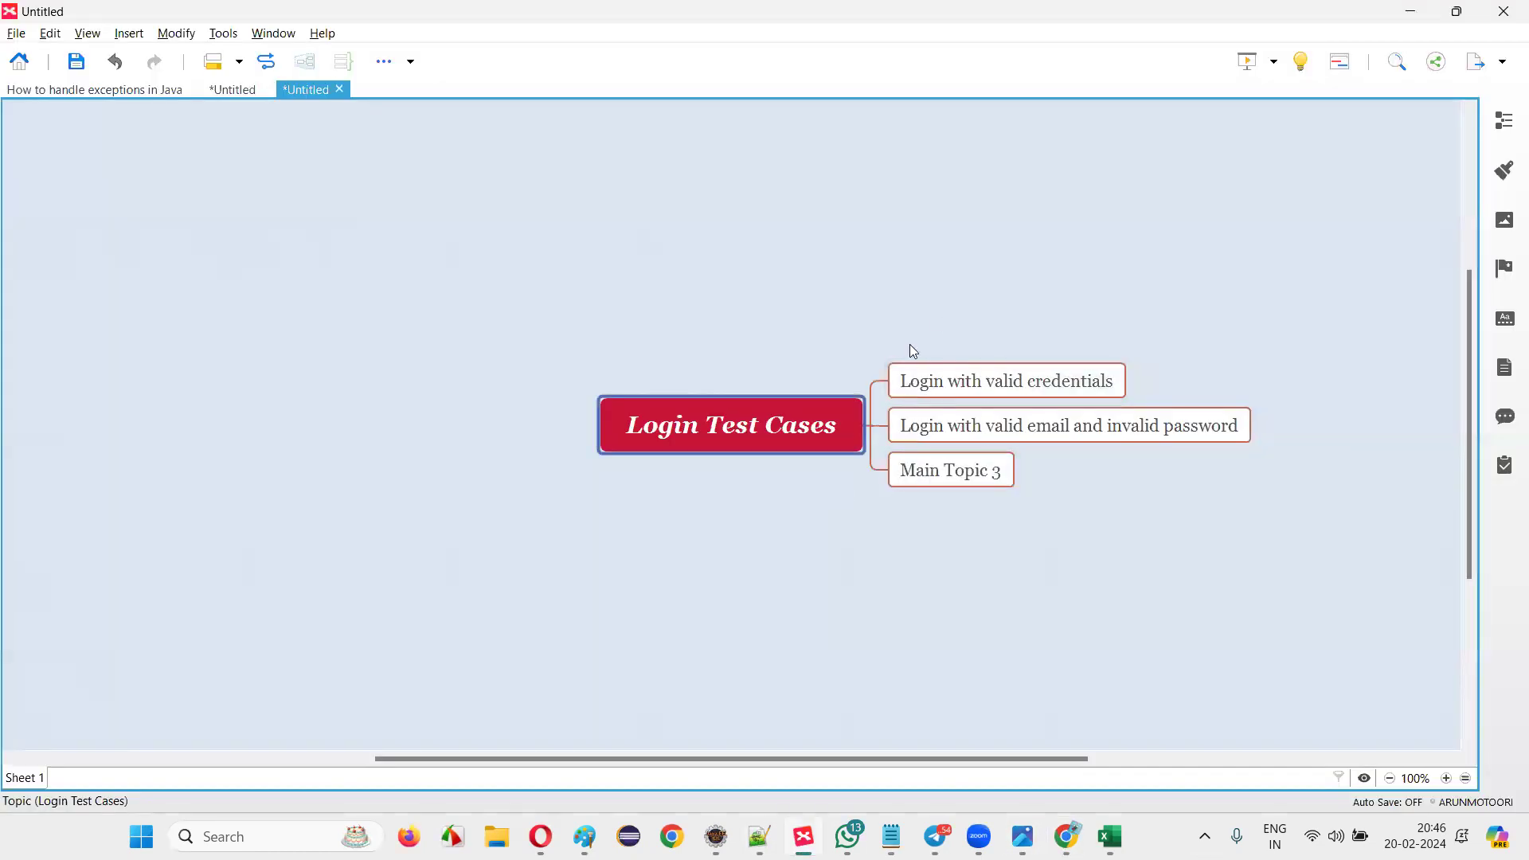
Bring the Excel test-case workbook to the front from the taskbar.
{"action": "left_click", "coordinate": [1108, 836]}
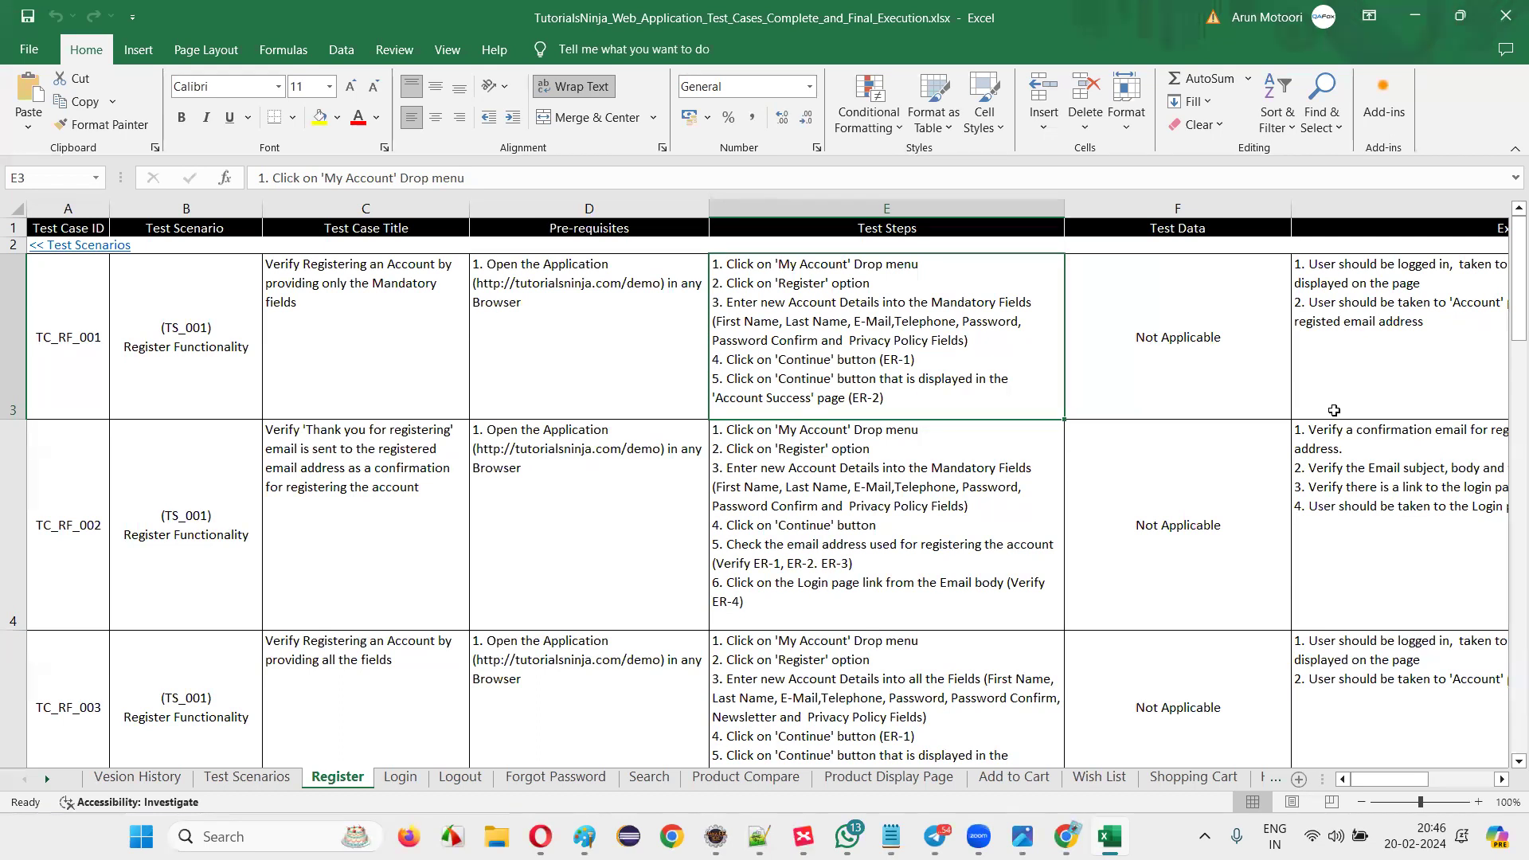
Switch to the Login sheet and scroll to TC_LF_023, selecting its ID and test steps.
{"action": "left_click_drag", "start_coordinate": [683, 319], "coordinate": [667, 708]}
{"action": "left_click", "coordinate": [399, 777]}
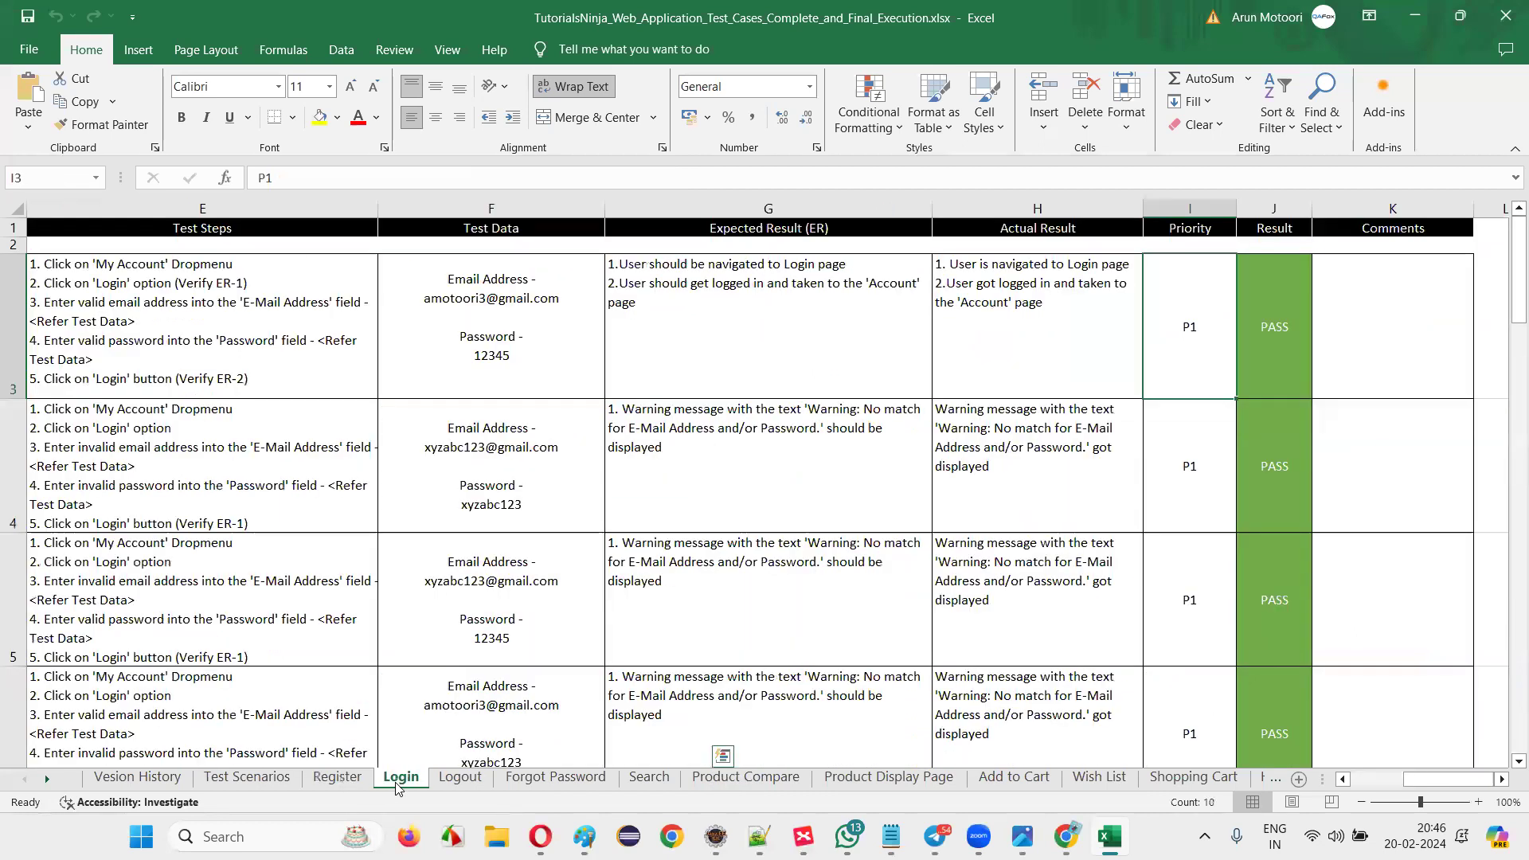
{"action": "scroll", "coordinate": [458, 591], "scroll_direction": "down", "scroll_amount": 8}
{"action": "scroll", "coordinate": [444, 556], "scroll_direction": "up", "scroll_amount": 4}
{"action": "scroll", "coordinate": [596, 488], "scroll_direction": "down", "scroll_amount": 2}
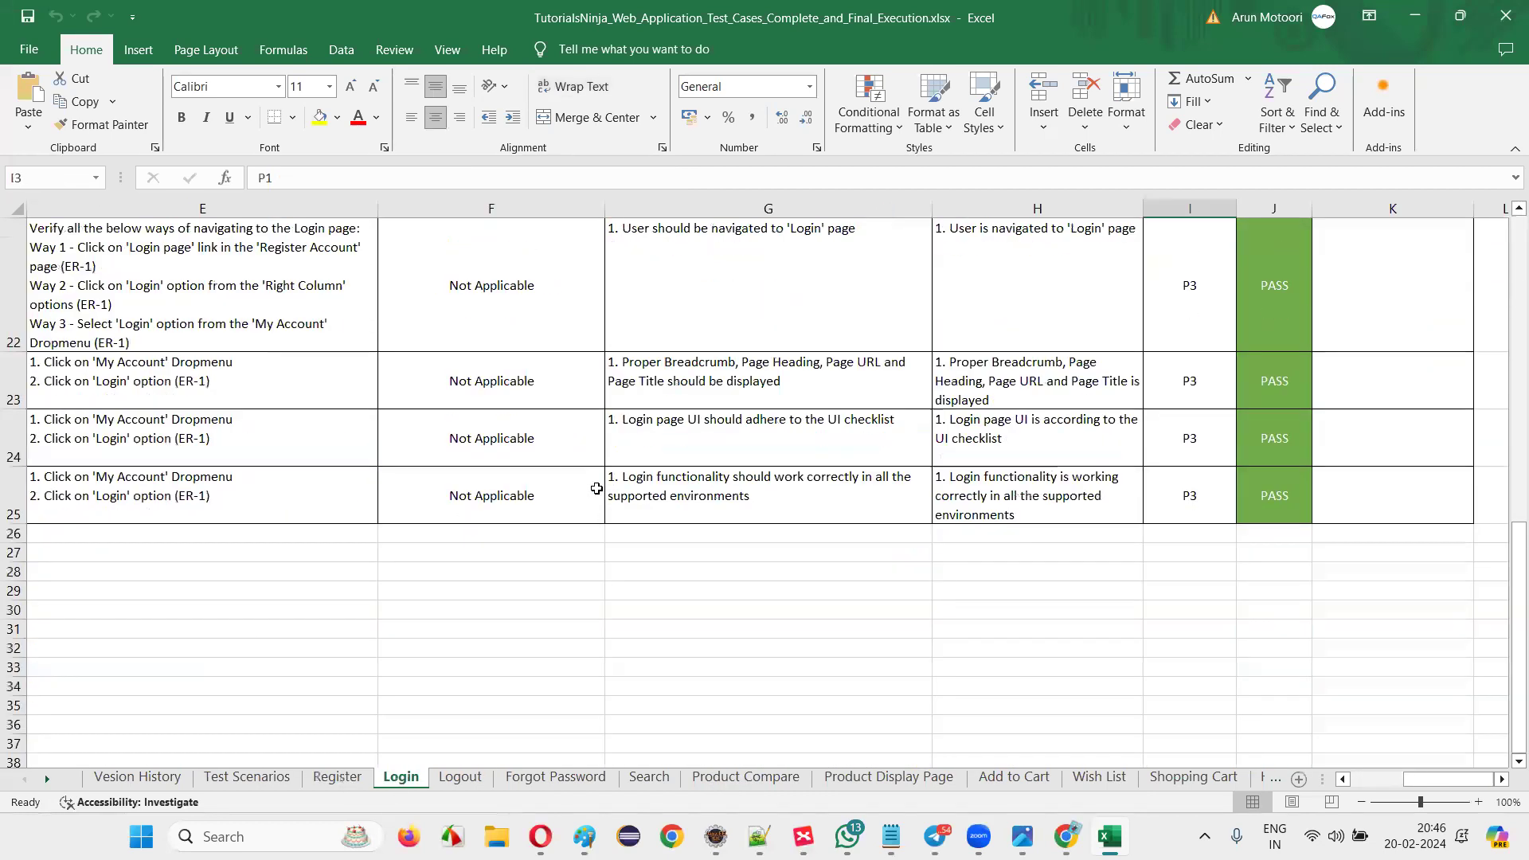
{"action": "left_click_drag", "start_coordinate": [628, 500], "coordinate": [13, 476]}
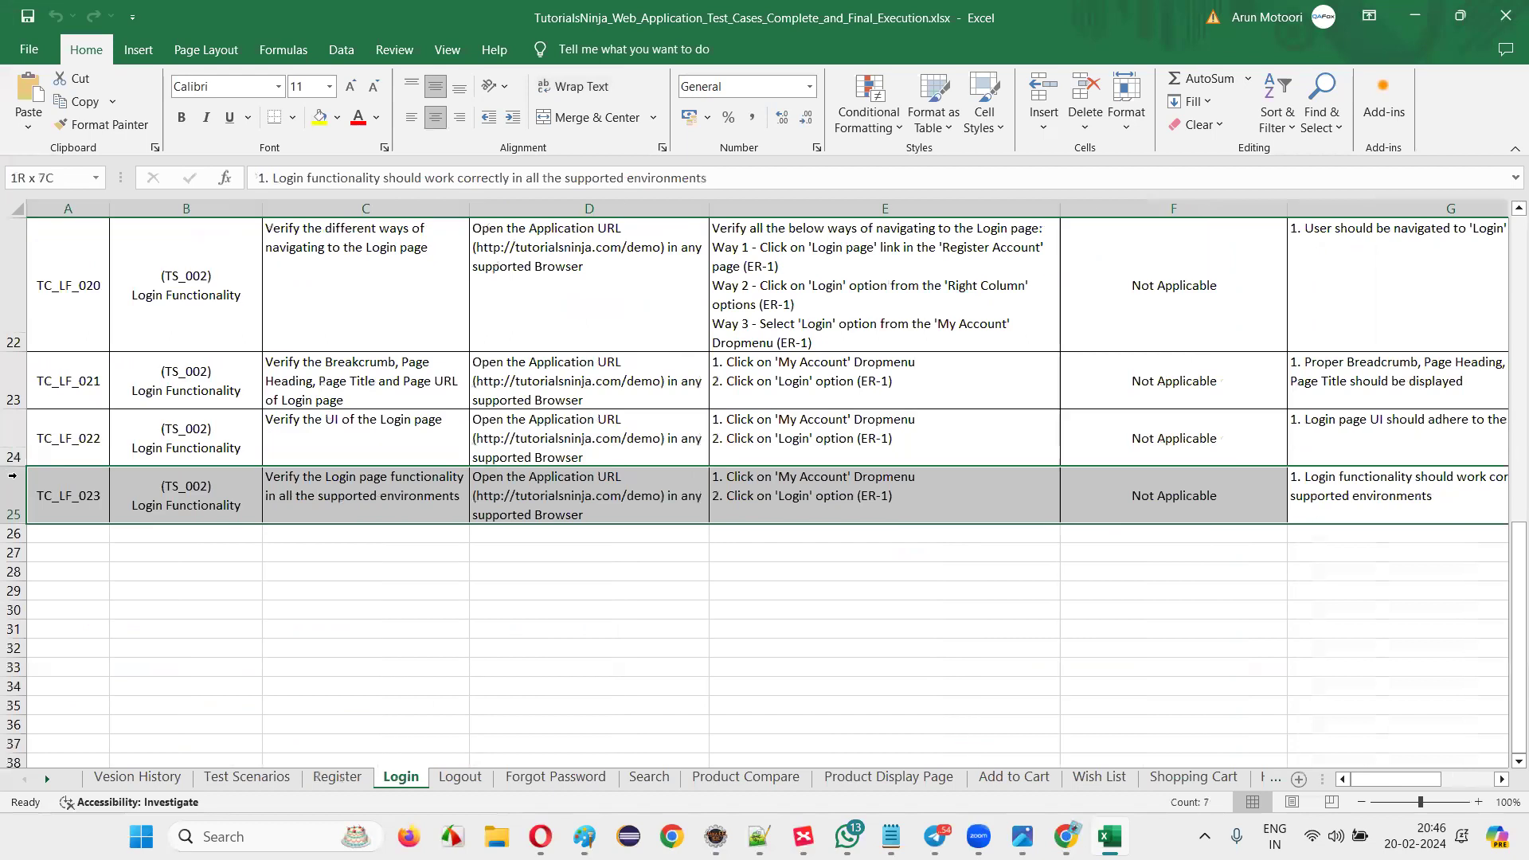
{"action": "left_click", "coordinate": [67, 498]}
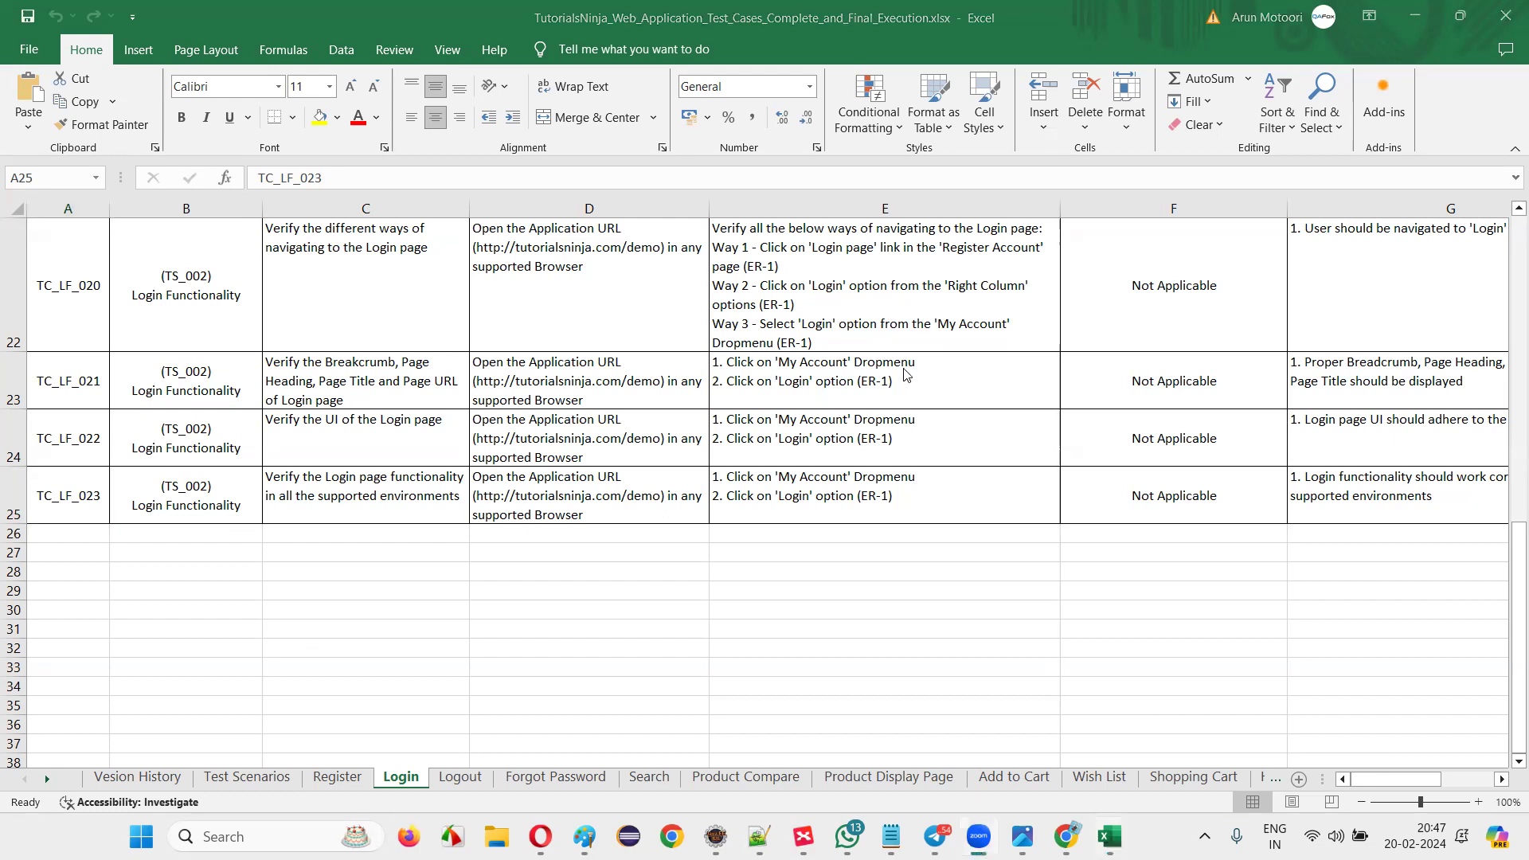
{"action": "left_click", "coordinate": [823, 499]}
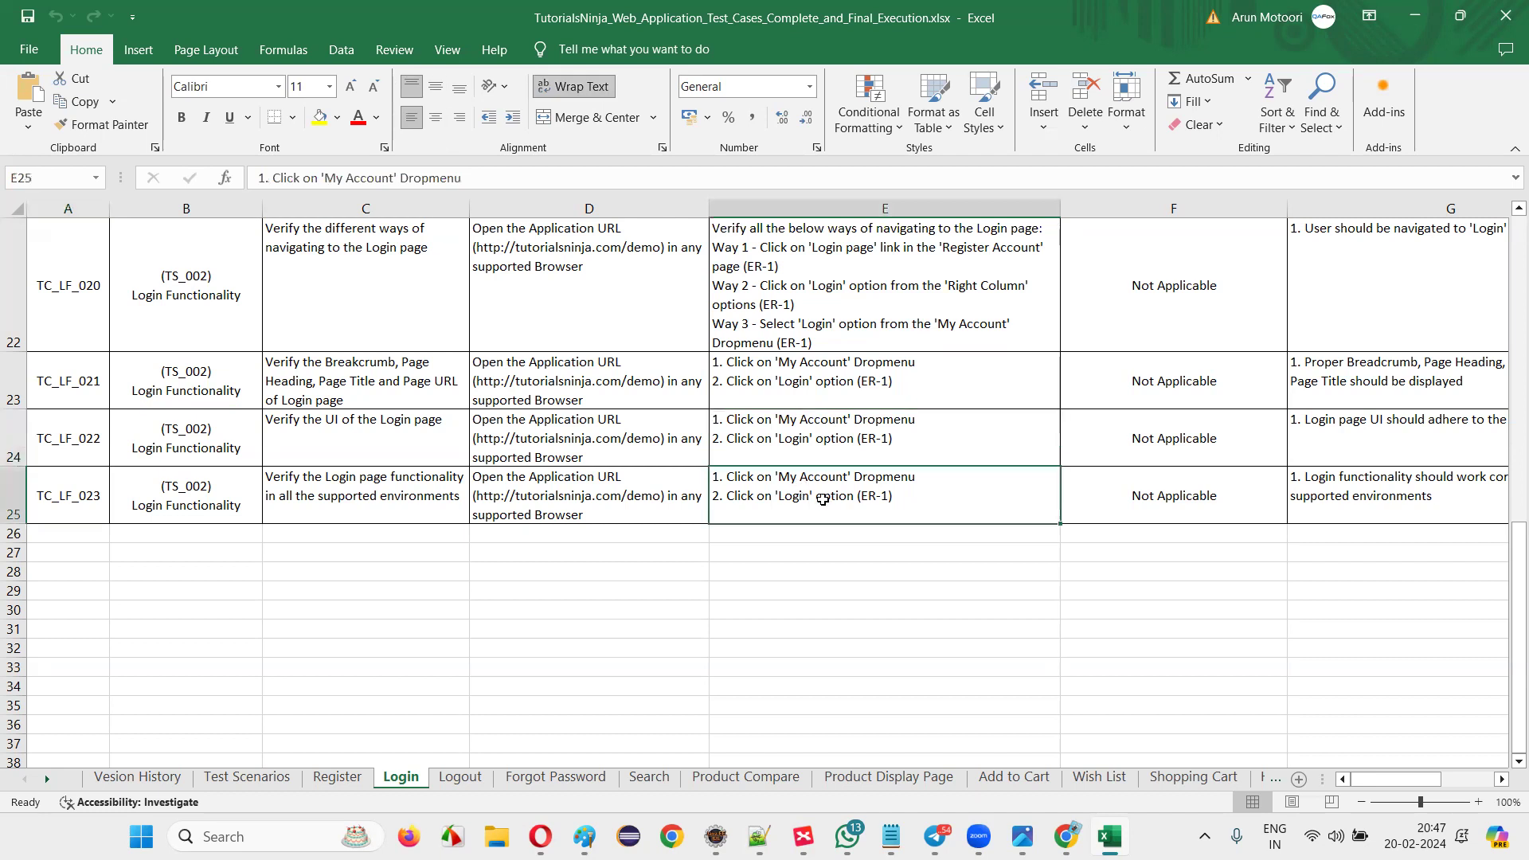
Scroll the Login sheet back up to TC_LF_001 and select its test steps in E3.
{"action": "scroll", "coordinate": [822, 499], "scroll_direction": "down", "scroll_amount": 10}
{"action": "scroll", "coordinate": [834, 430], "scroll_direction": "up", "scroll_amount": 10}
{"action": "scroll", "coordinate": [834, 430], "scroll_direction": "up", "scroll_amount": 7}
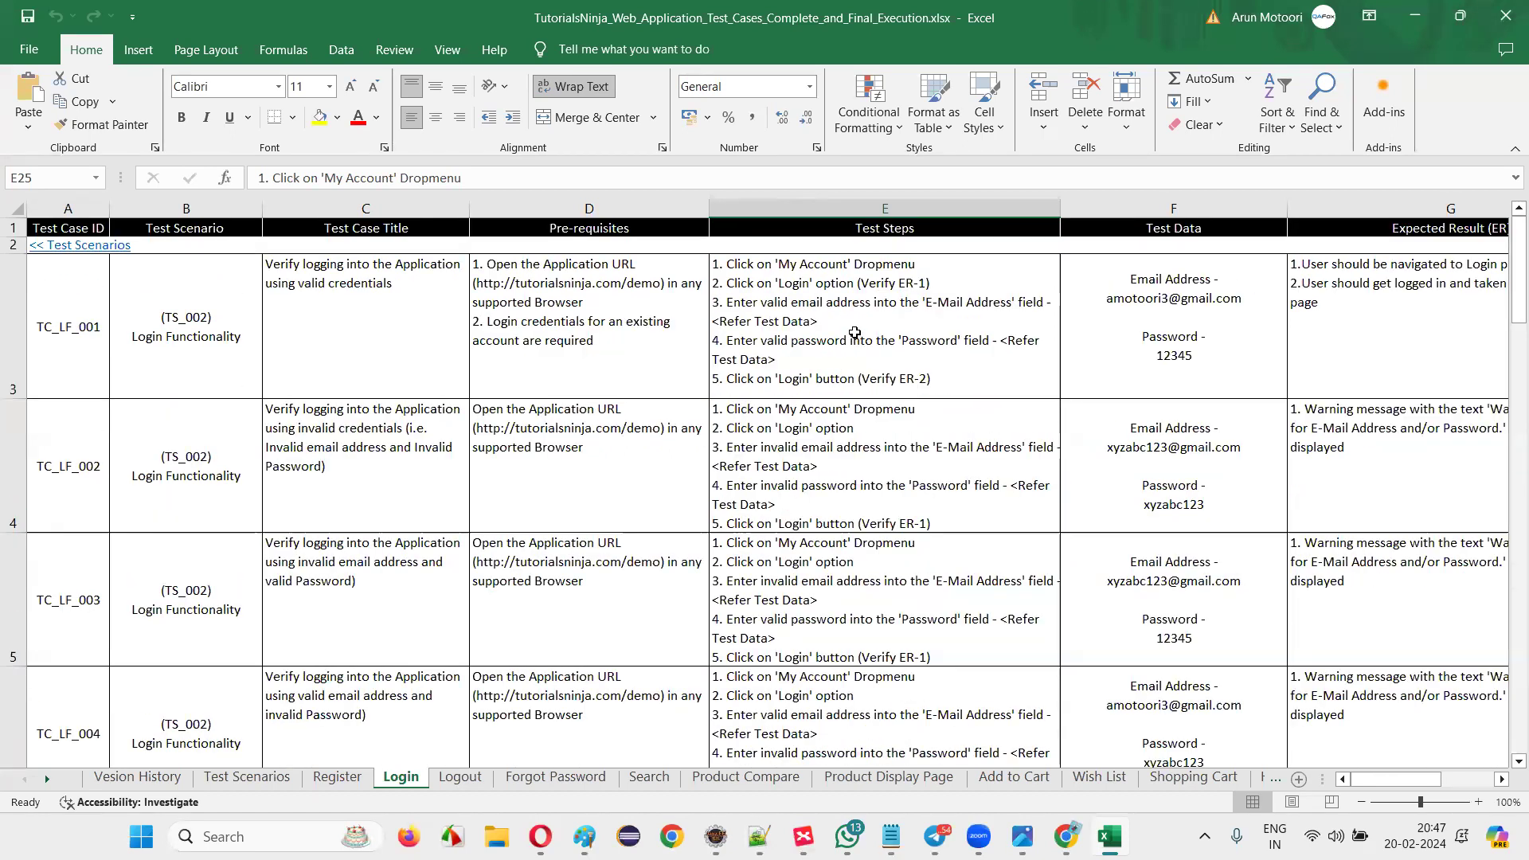
{"action": "left_click", "coordinate": [957, 340]}
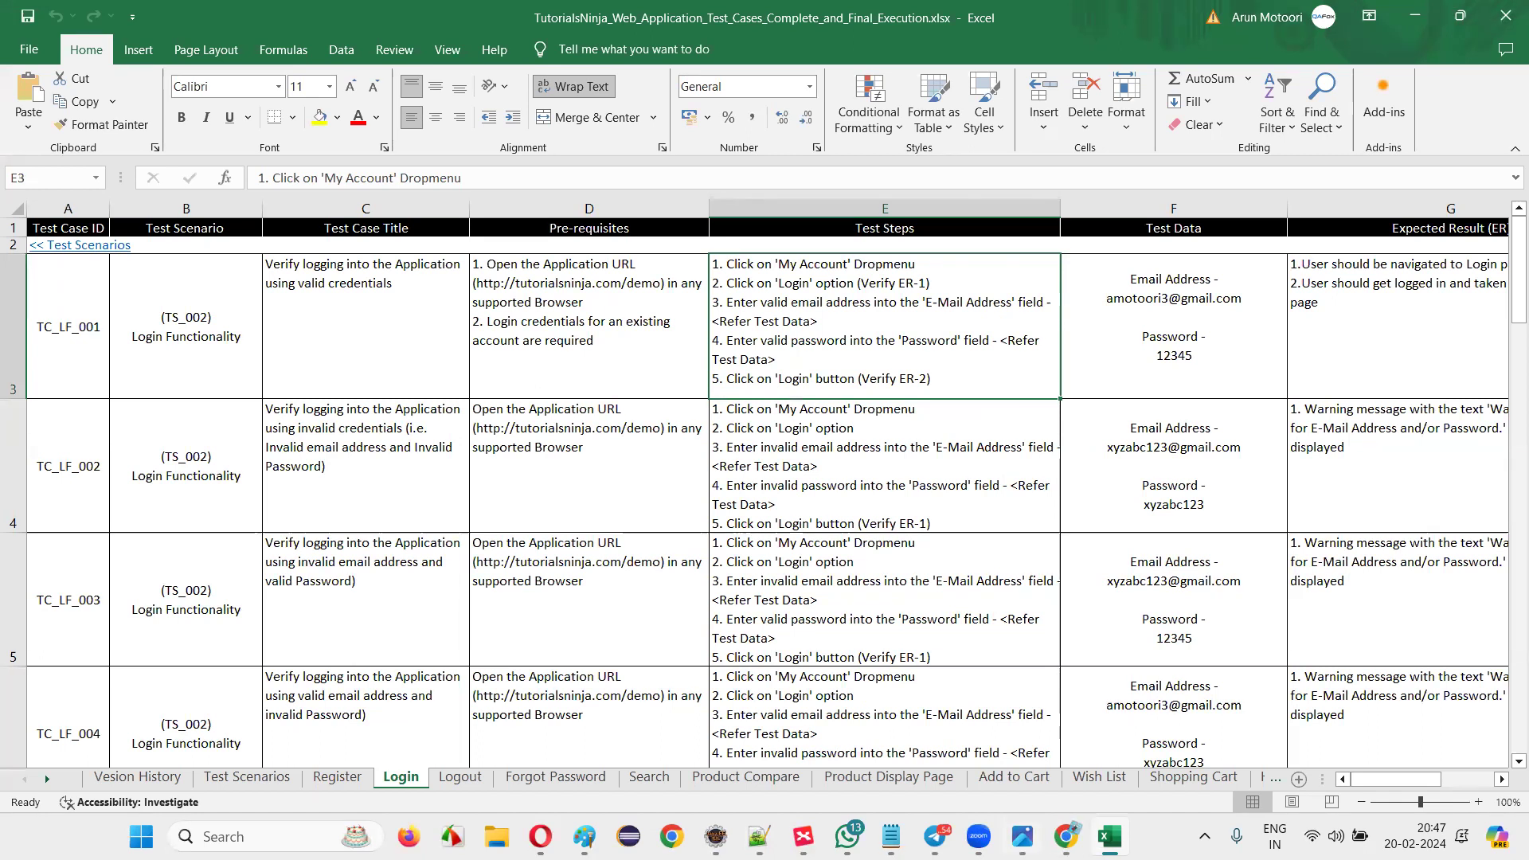
{"action": "key", "text": "alt+Tab"}
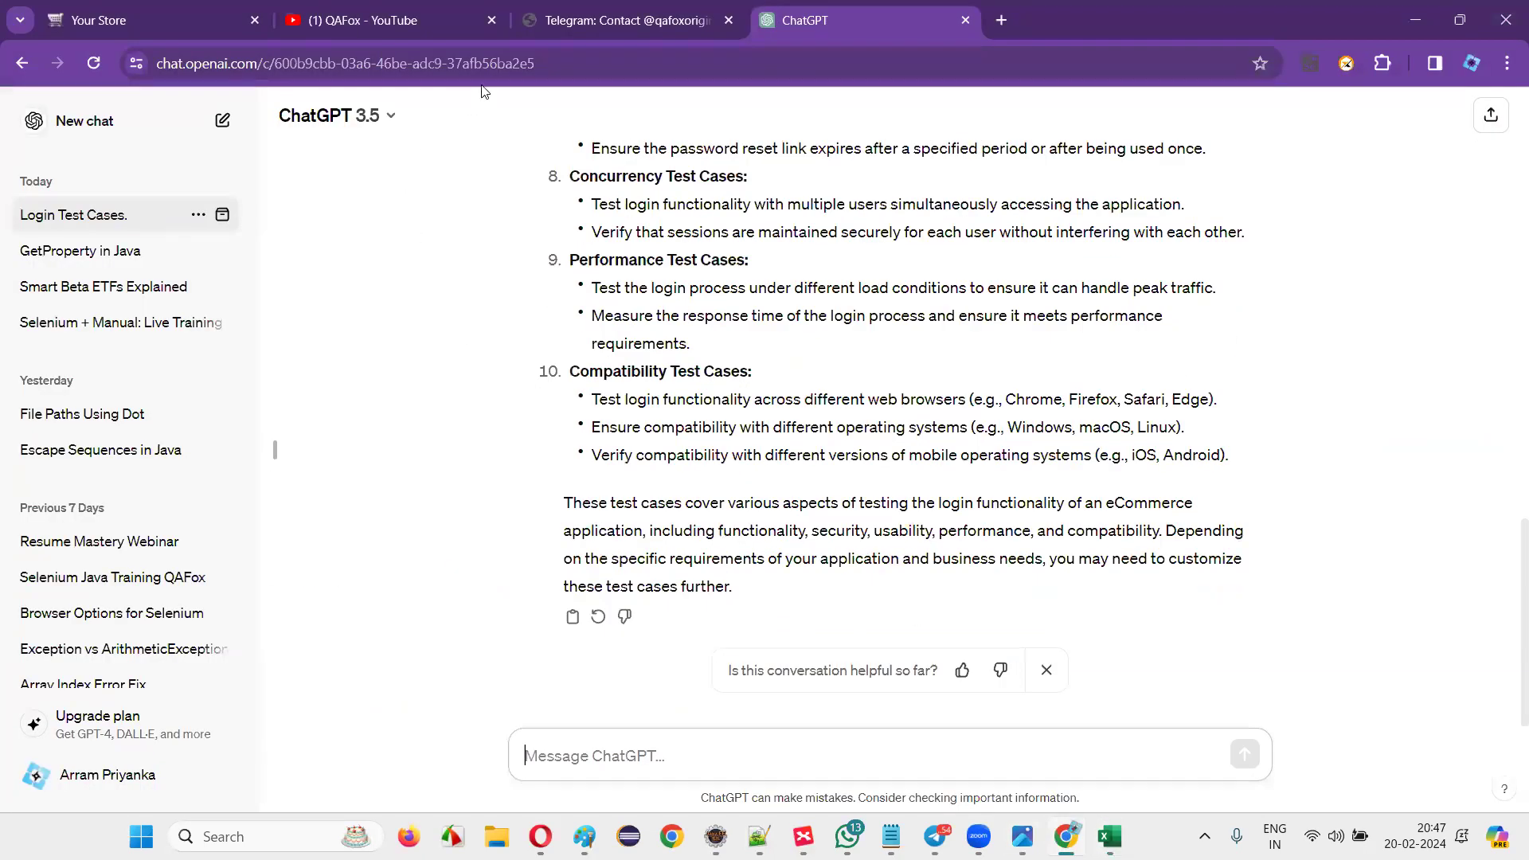
Search YouTube for 'qafox jira' in the QAFox tab.
{"action": "left_click", "coordinate": [391, 20]}
{"action": "left_click", "coordinate": [545, 120]}
{"action": "type", "text": "qafox j"}
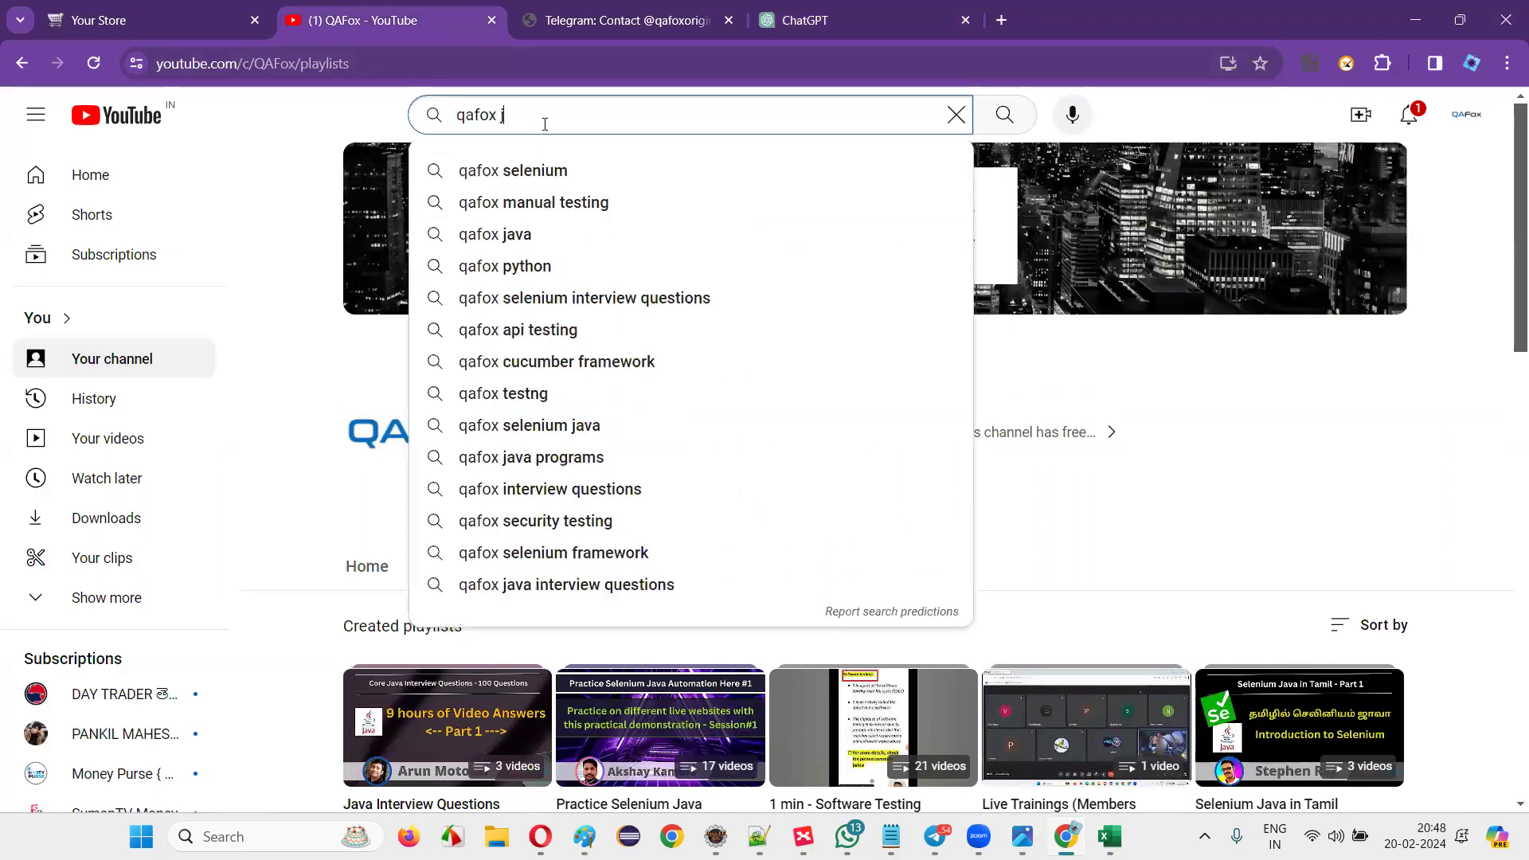
{"action": "type", "text": "ira"}
{"action": "key", "text": "Return"}
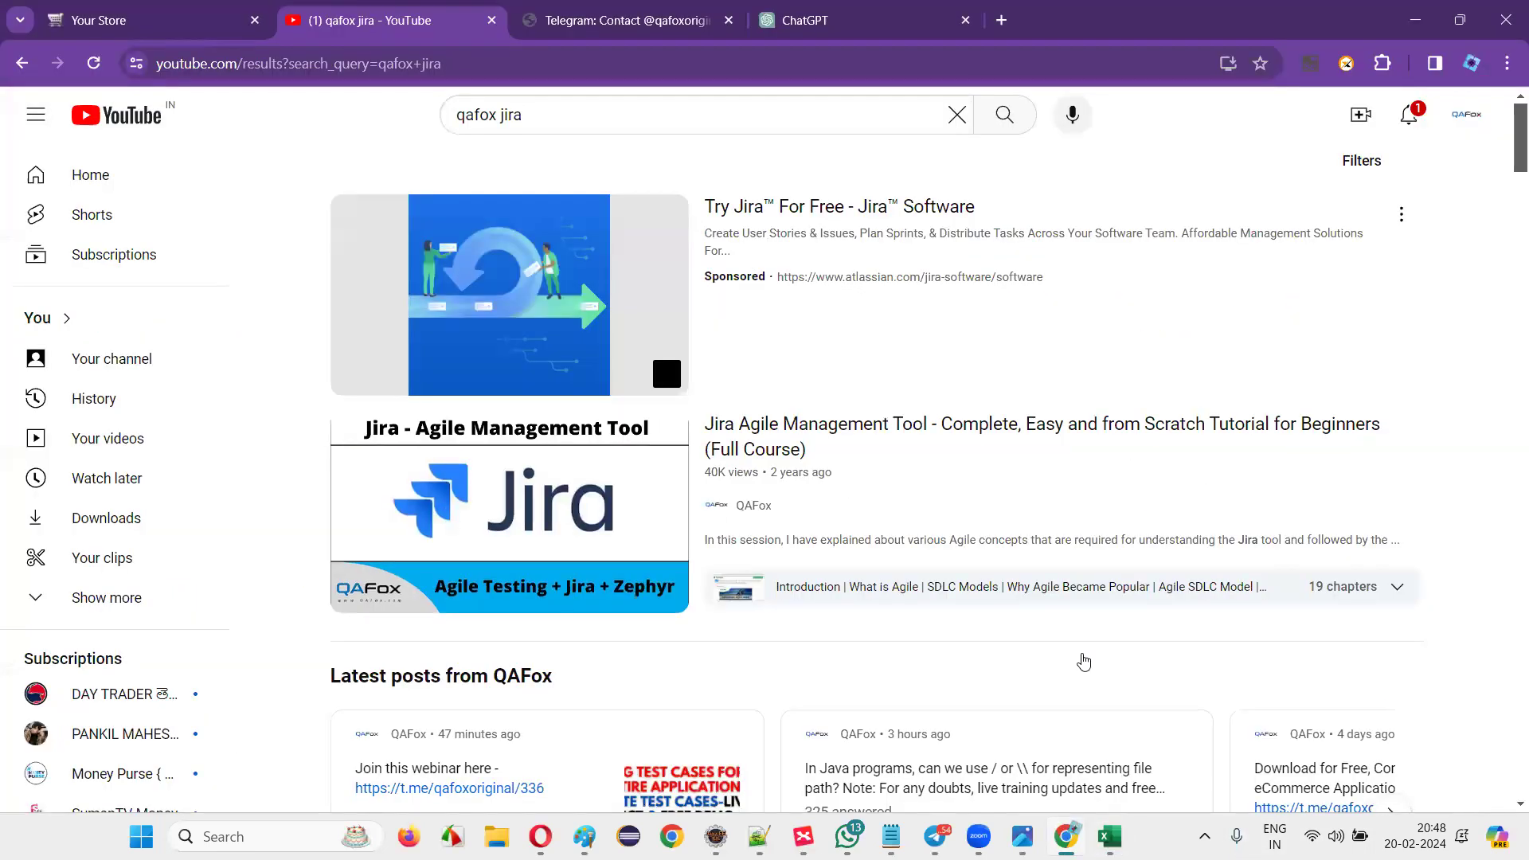
Back in Excel, select the pre-requisites and steps of the first three Login cases from D3.
{"action": "key", "text": "alt+Tab"}
{"action": "left_click", "coordinate": [636, 324]}
{"action": "left_click_drag", "start_coordinate": [636, 324], "coordinate": [916, 605]}
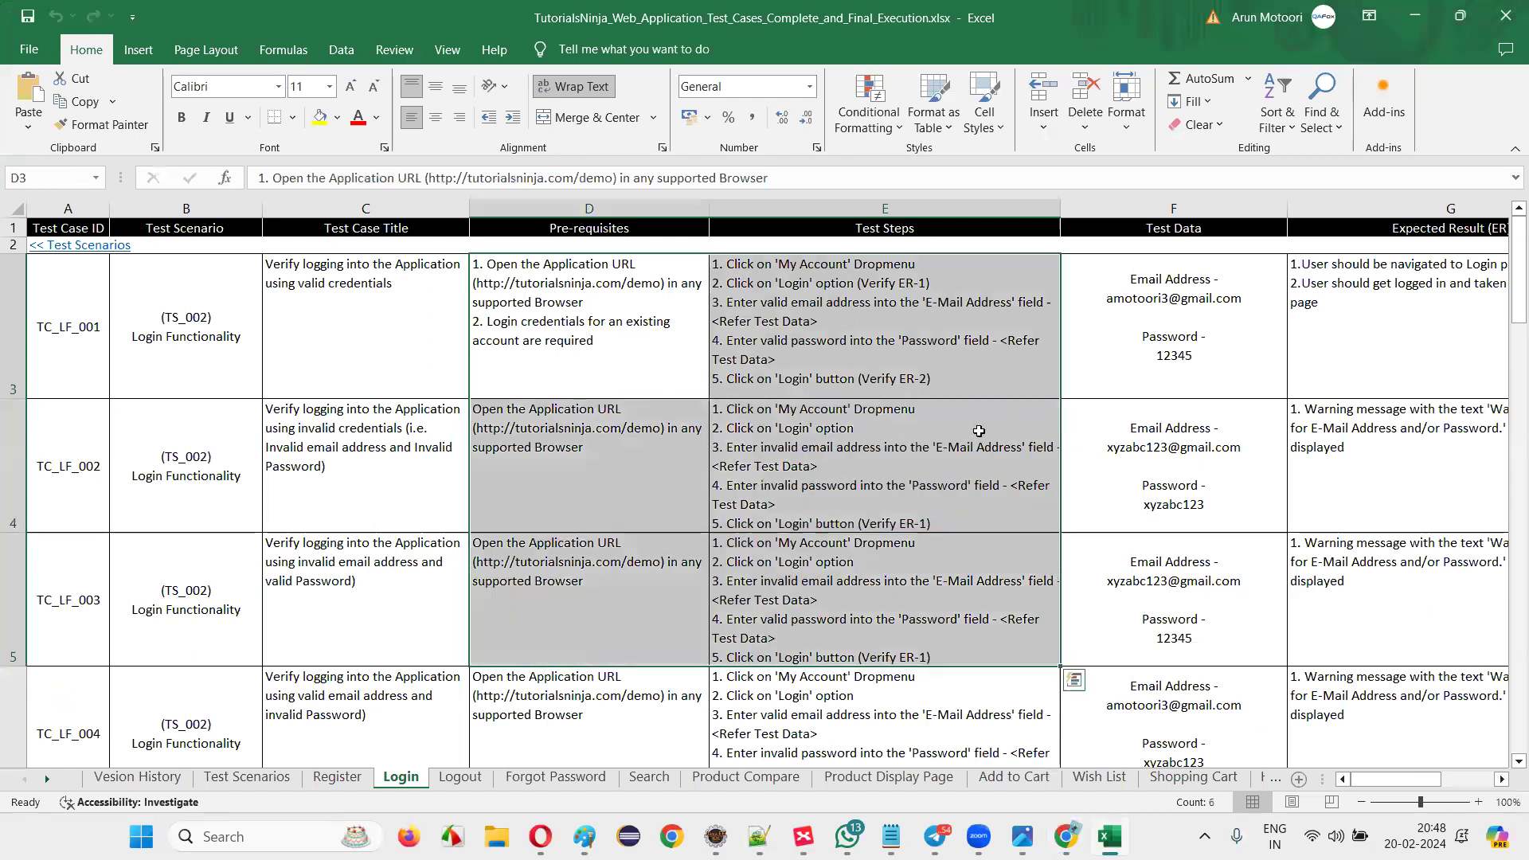
{"action": "left_click", "coordinate": [645, 306]}
{"action": "left_click_drag", "start_coordinate": [63, 304], "coordinate": [859, 360]}
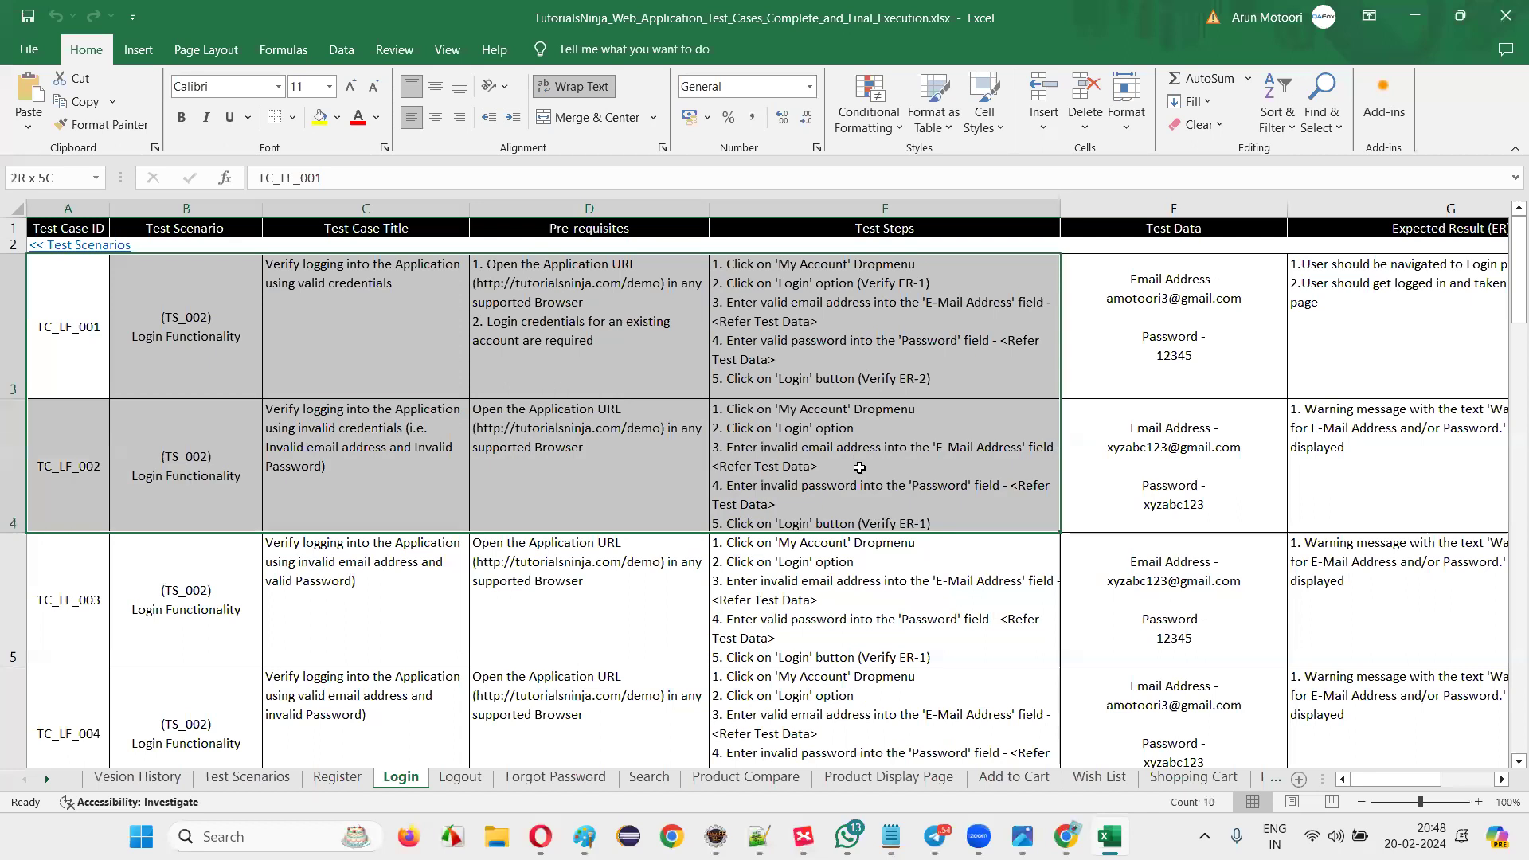
{"action": "left_click", "coordinate": [852, 374]}
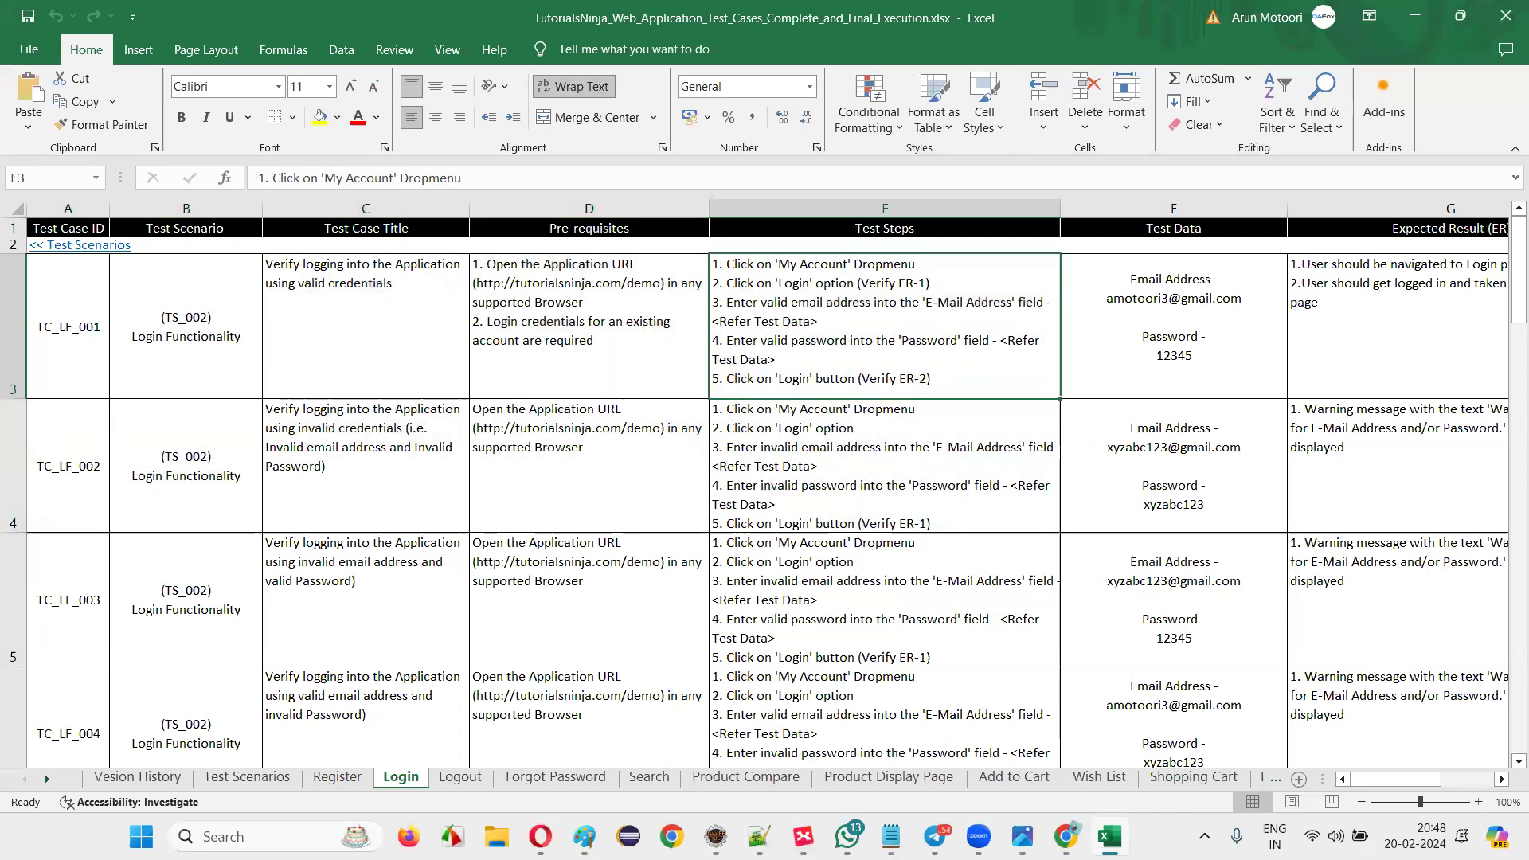
{"action": "key", "text": "alt+Tab"}
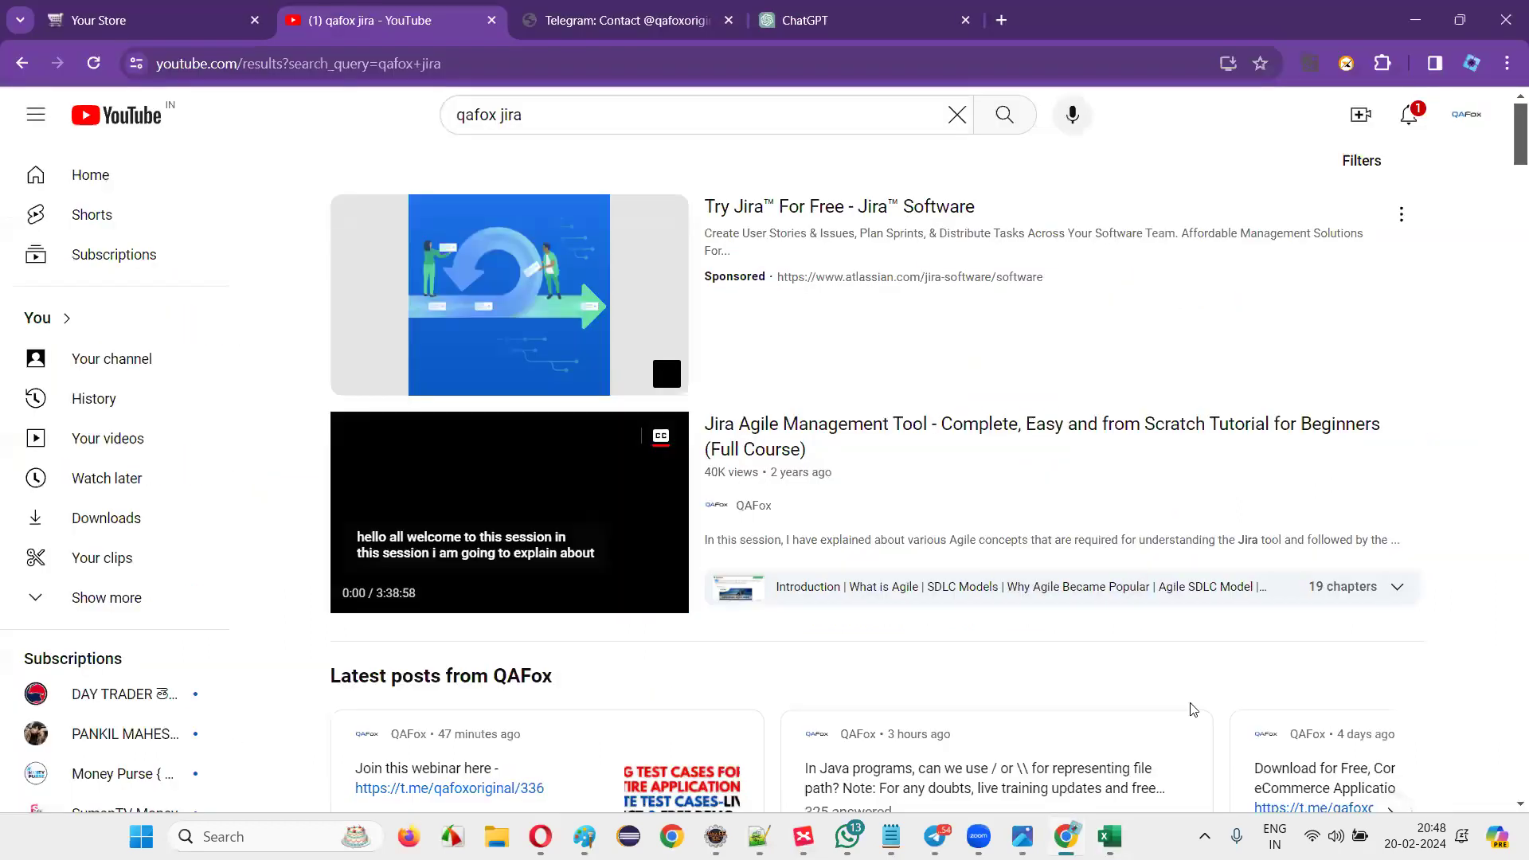
{"action": "left_click", "coordinate": [1108, 836]}
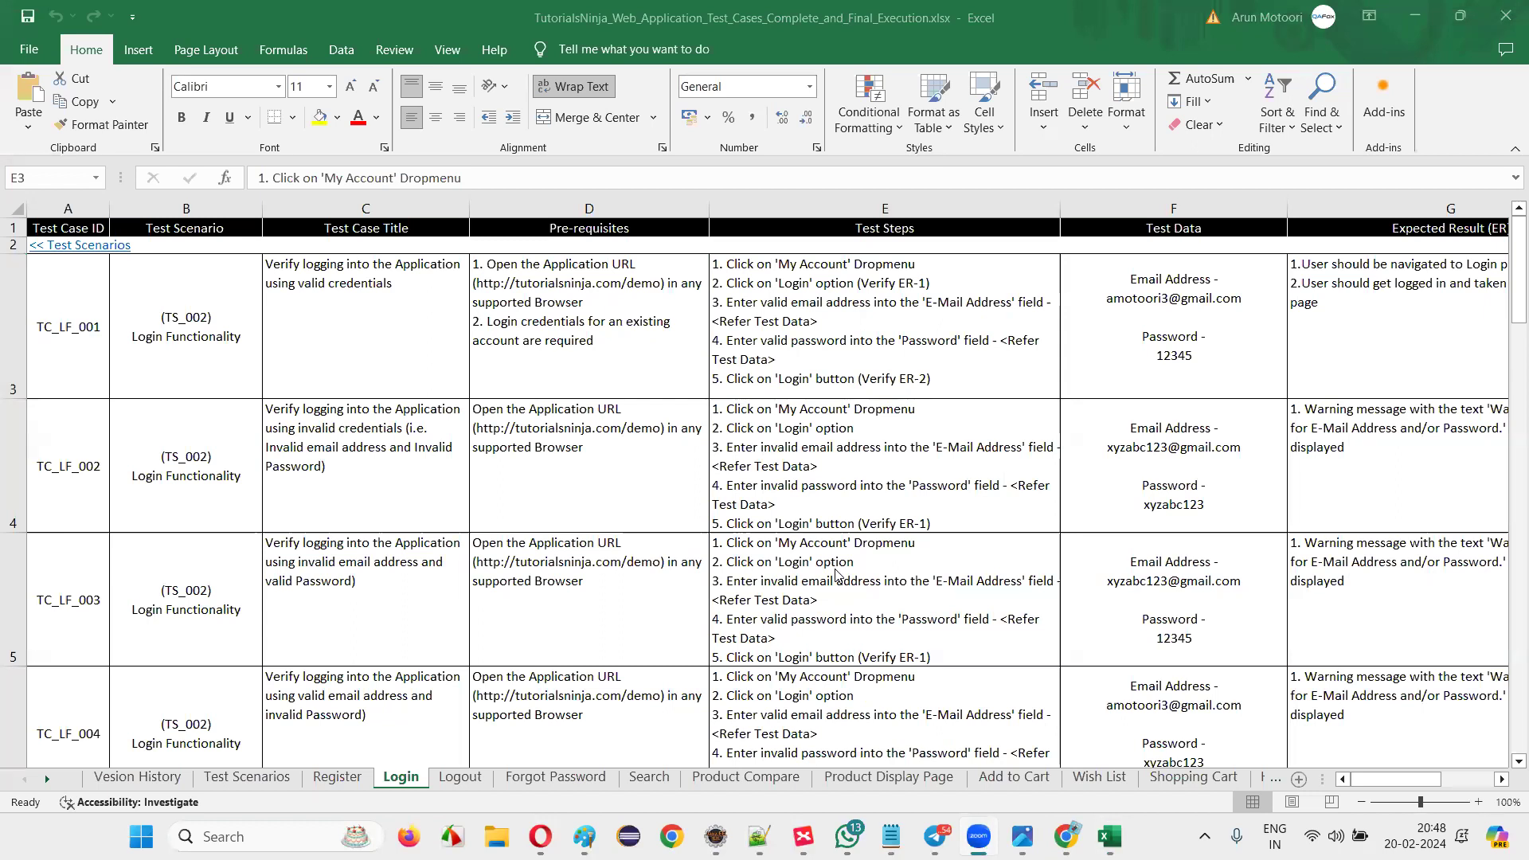
{"action": "left_click", "coordinate": [785, 357]}
{"action": "left_click", "coordinate": [643, 335]}
{"action": "left_click", "coordinate": [740, 346]}
{"action": "left_click", "coordinate": [633, 348]}
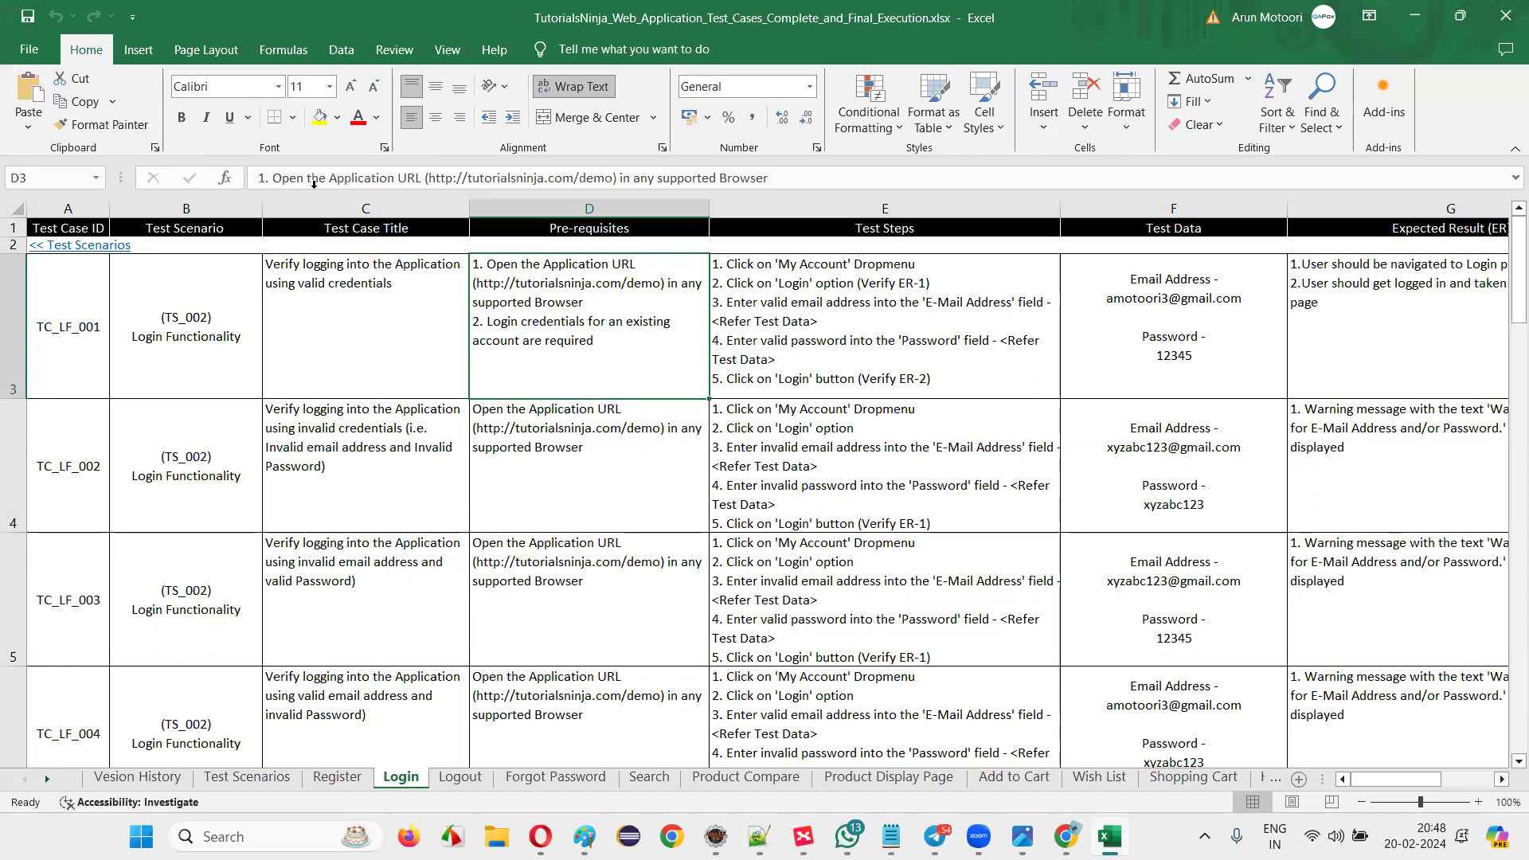
{"action": "left_click", "coordinate": [931, 390]}
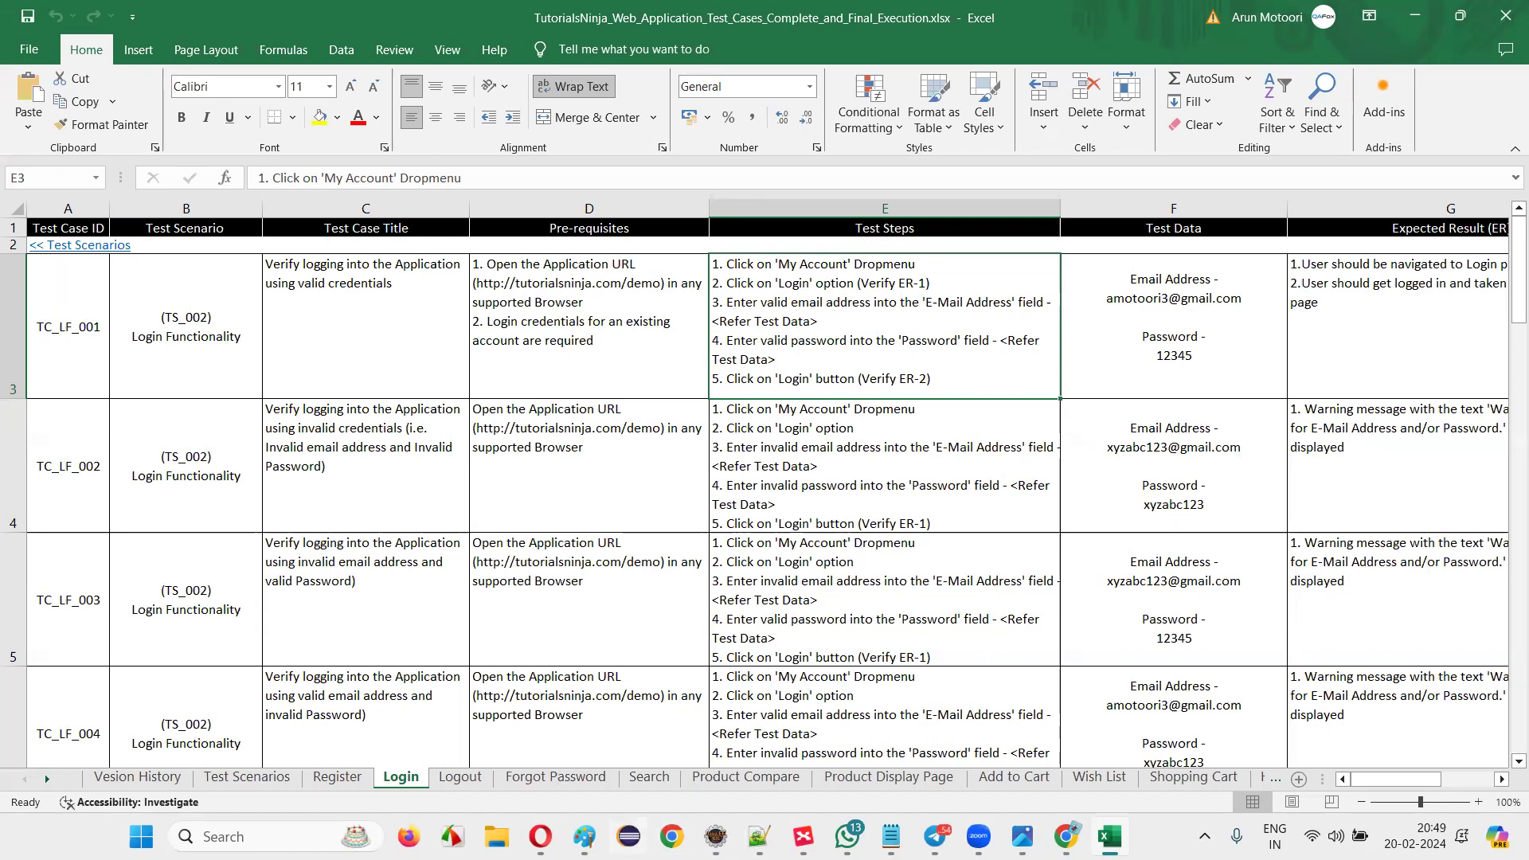
Alternate between Excel and the Paint sketch, selecting TC_LF_003's test data and other Login cells.
{"action": "key", "text": "alt+Tab"}
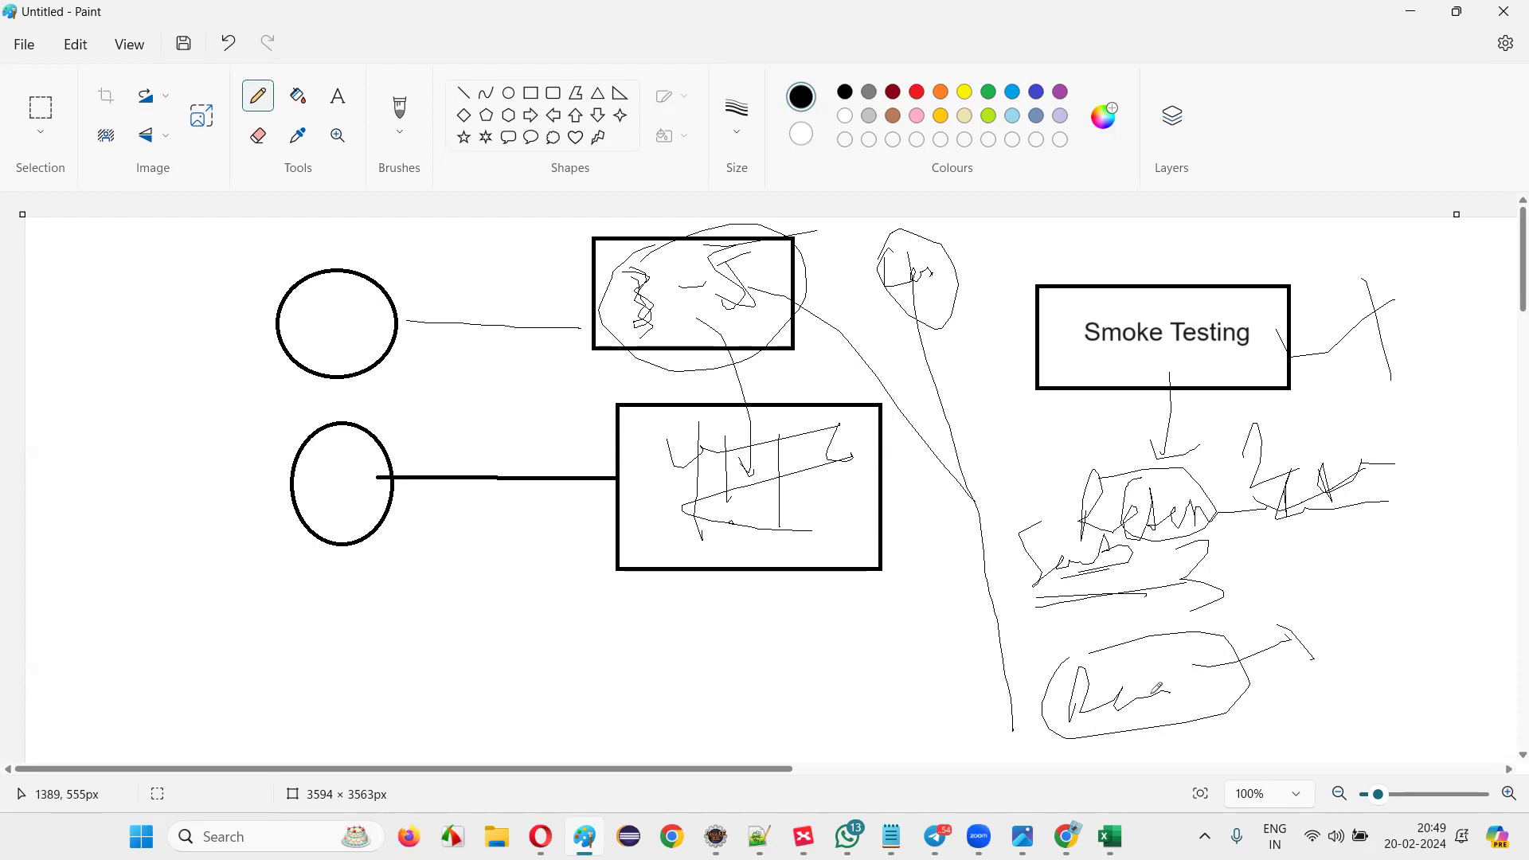
{"action": "left_click", "coordinate": [1109, 835]}
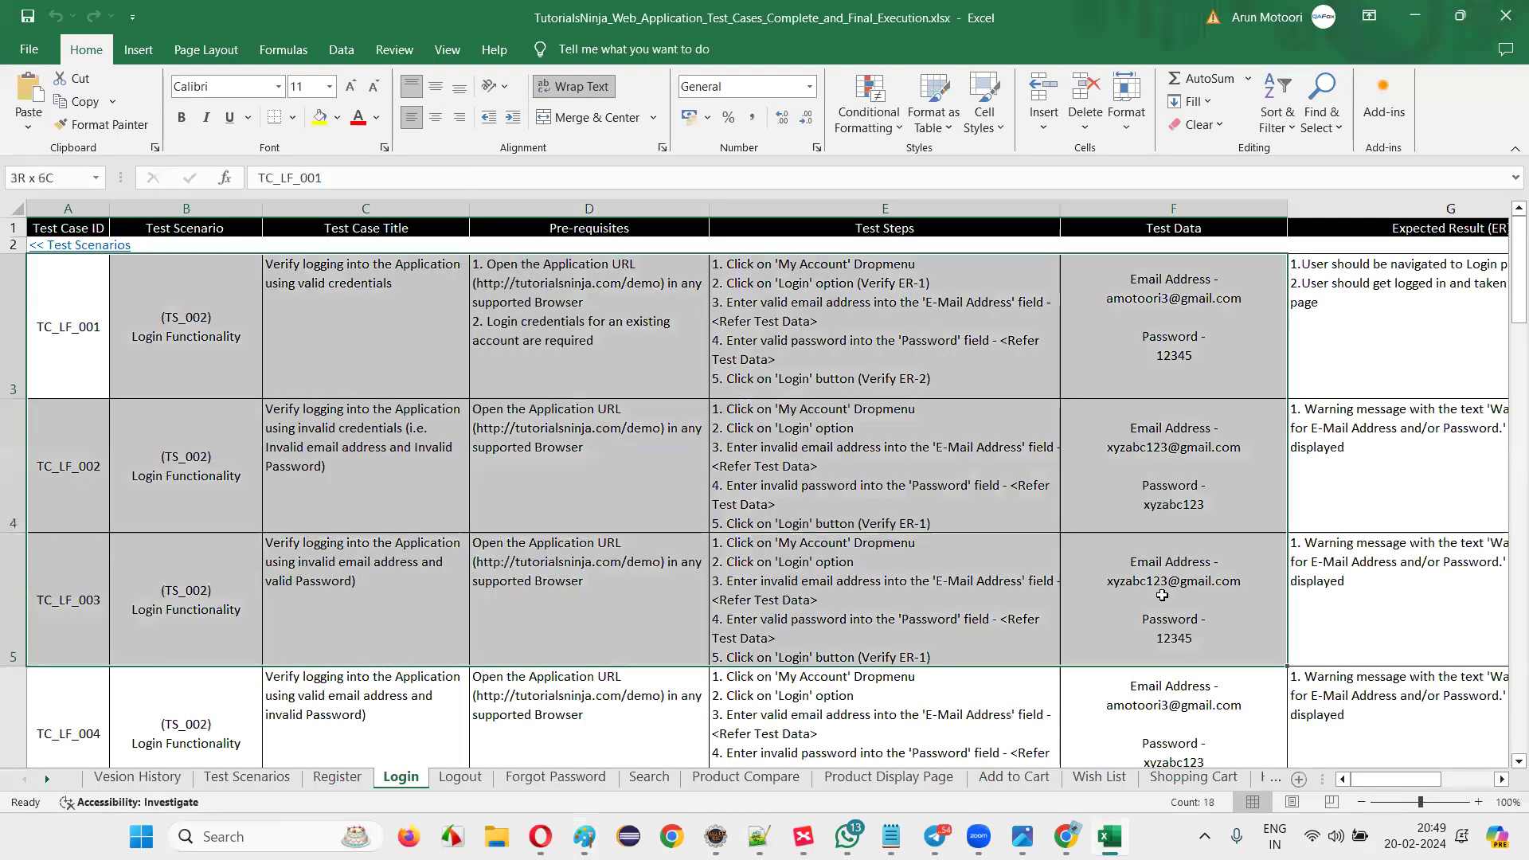
{"action": "left_click", "coordinate": [1158, 594]}
{"action": "key", "text": "alt+Tab"}
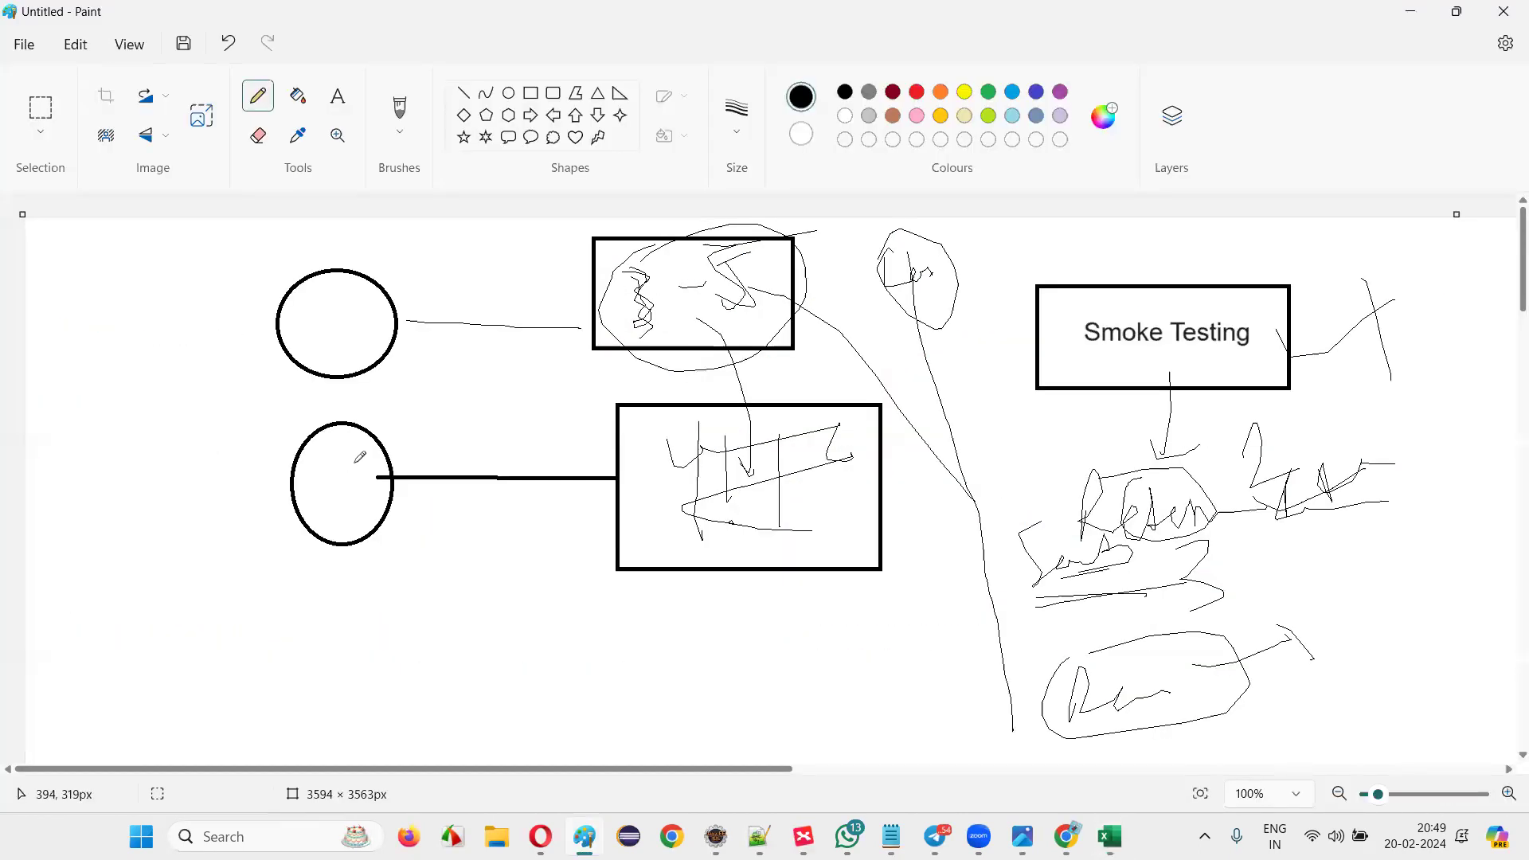
{"action": "key", "text": "alt+Tab"}
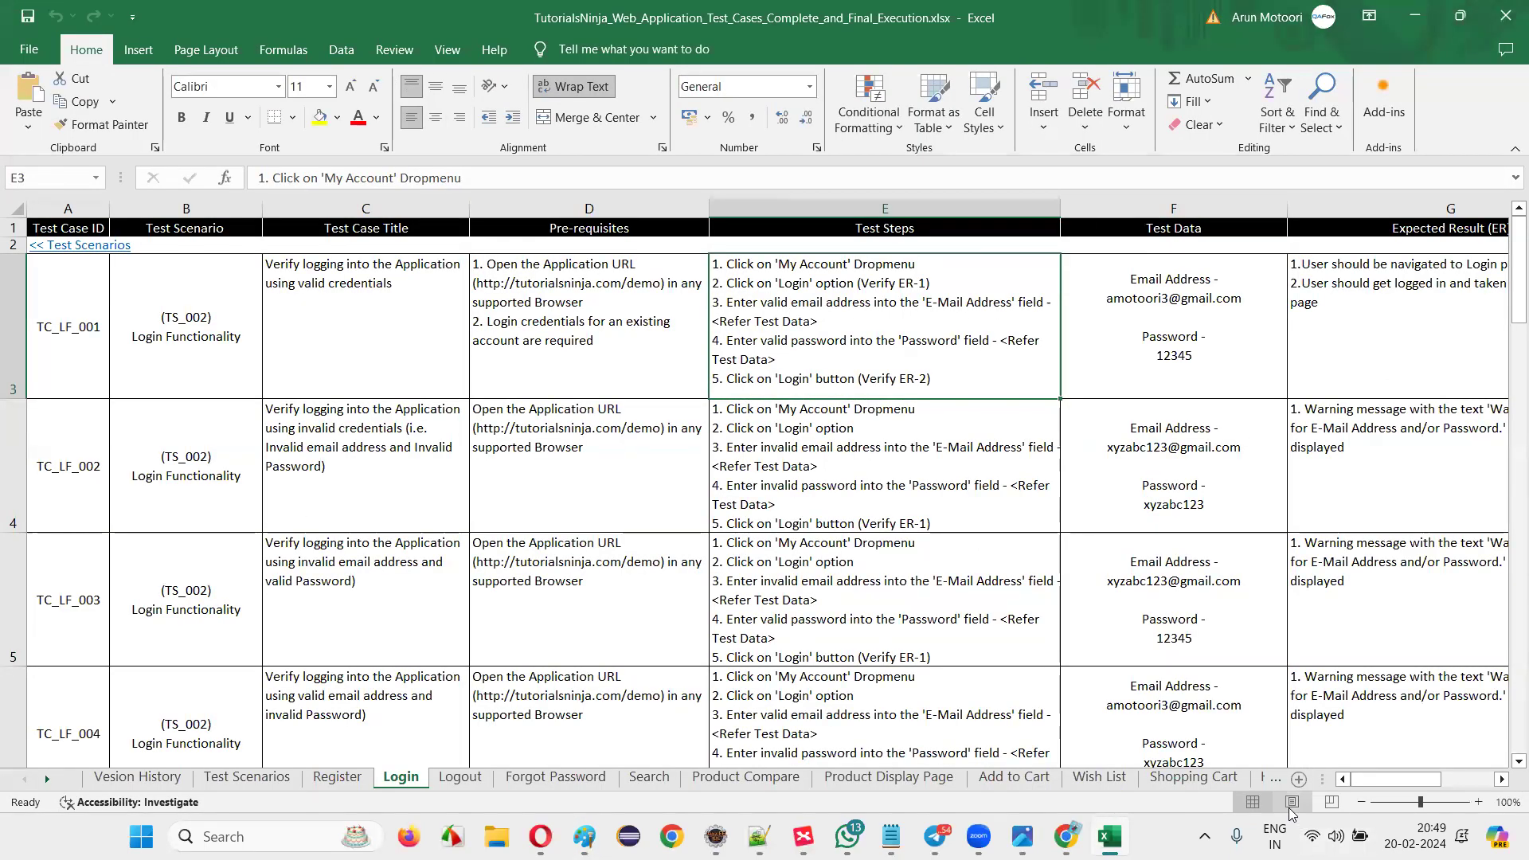
{"action": "left_click_drag", "start_coordinate": [1251, 328], "coordinate": [1115, 327]}
{"action": "left_click_drag", "start_coordinate": [1429, 327], "coordinate": [1433, 603]}
{"action": "key", "text": "alt+Tab"}
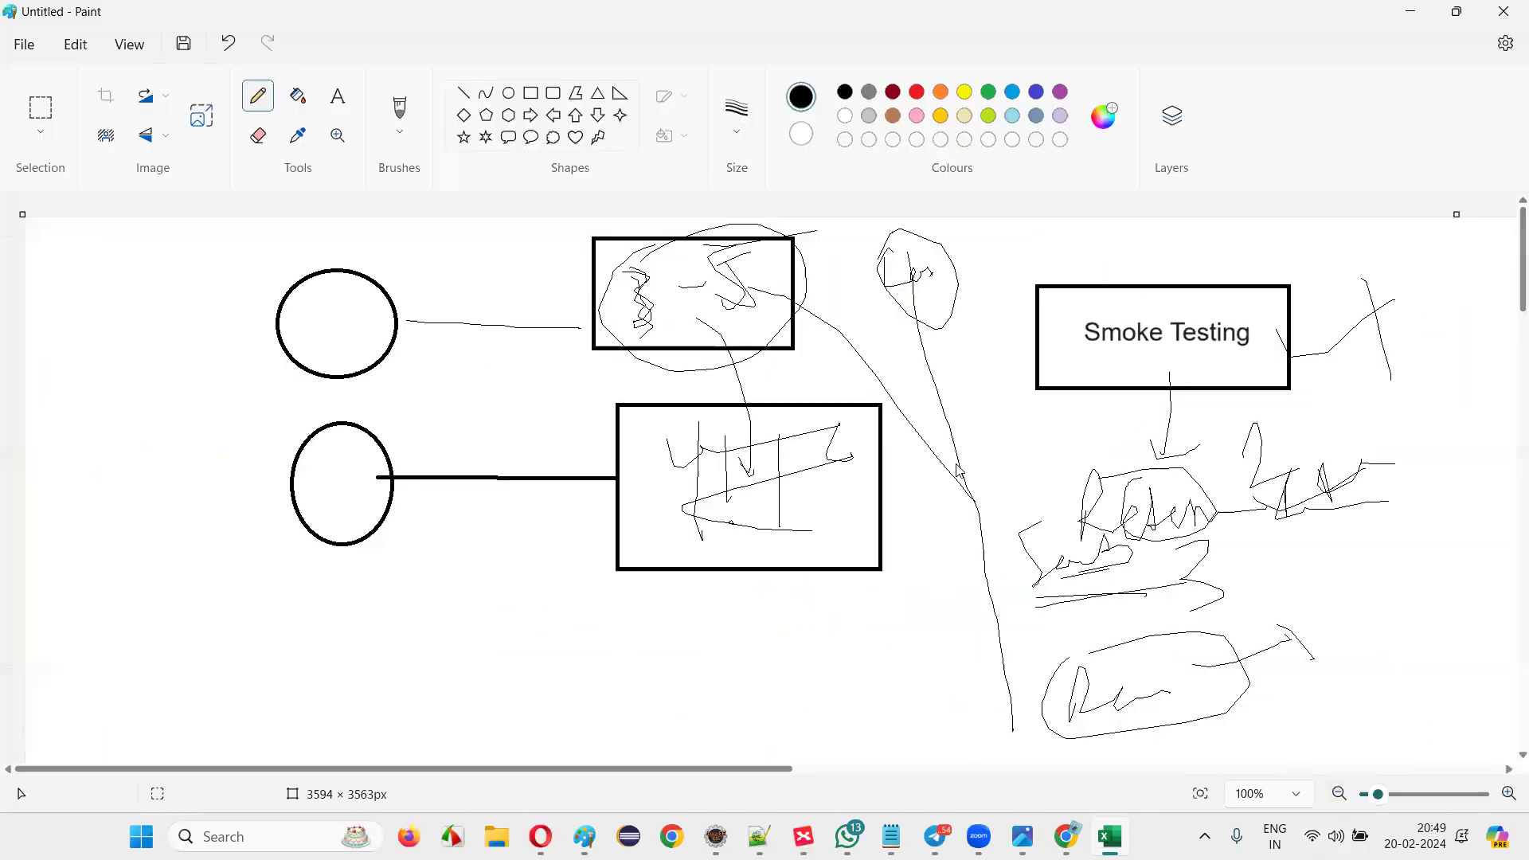
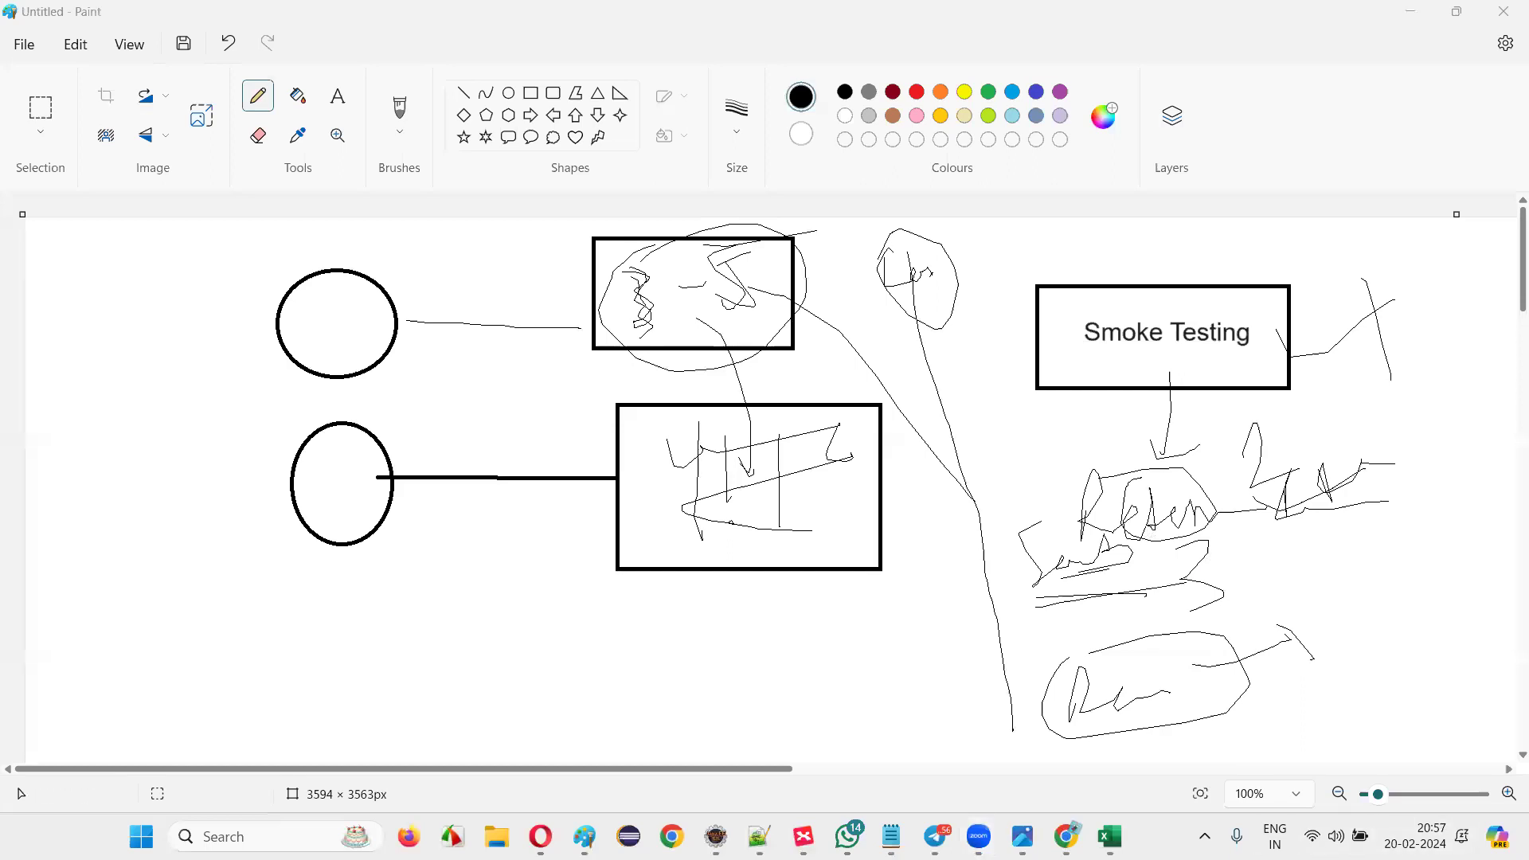
Close the notification panel, glance at Chrome, then scroll Paint's canvas down to blank space.
{"action": "key", "text": "super+n"}
{"action": "left_click", "coordinate": [843, 441]}
{"action": "left_click", "coordinate": [585, 836]}
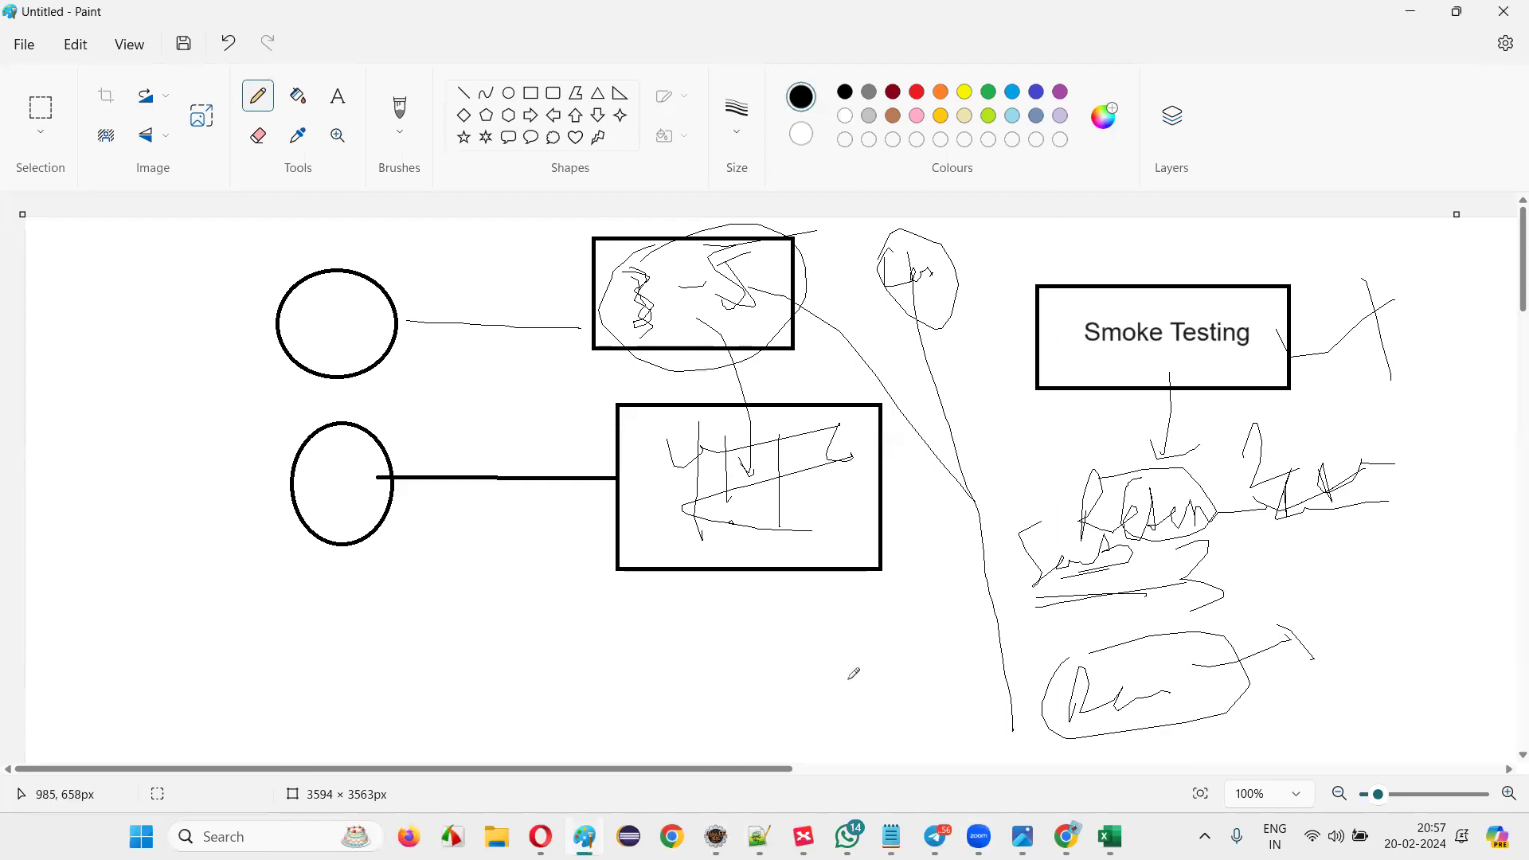
{"action": "left_click", "coordinate": [584, 836]}
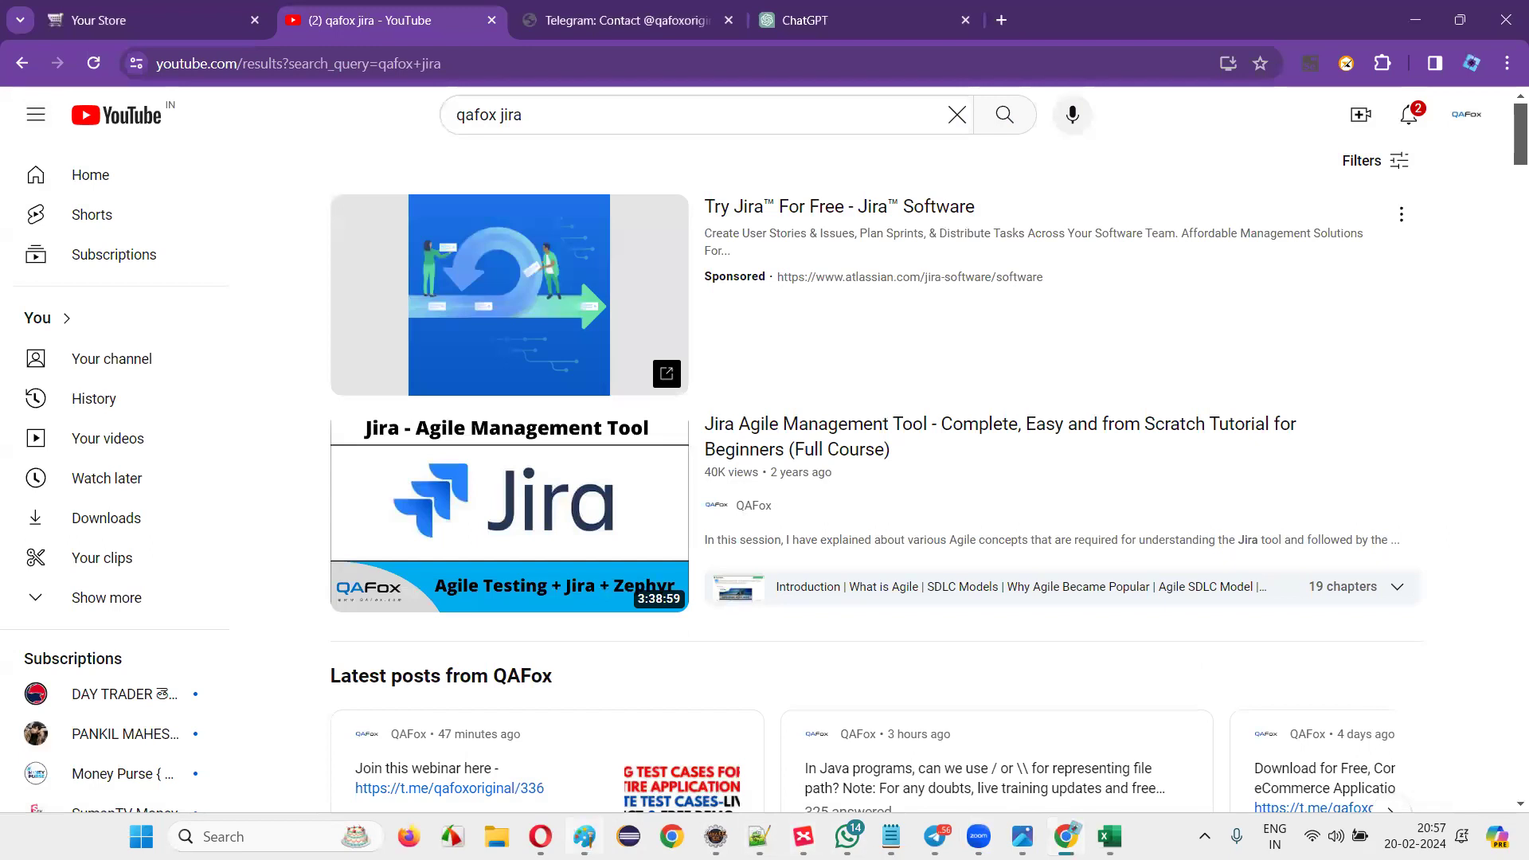
{"action": "left_click", "coordinate": [584, 836]}
{"action": "scroll", "coordinate": [763, 518], "scroll_direction": "down", "scroll_amount": 10}
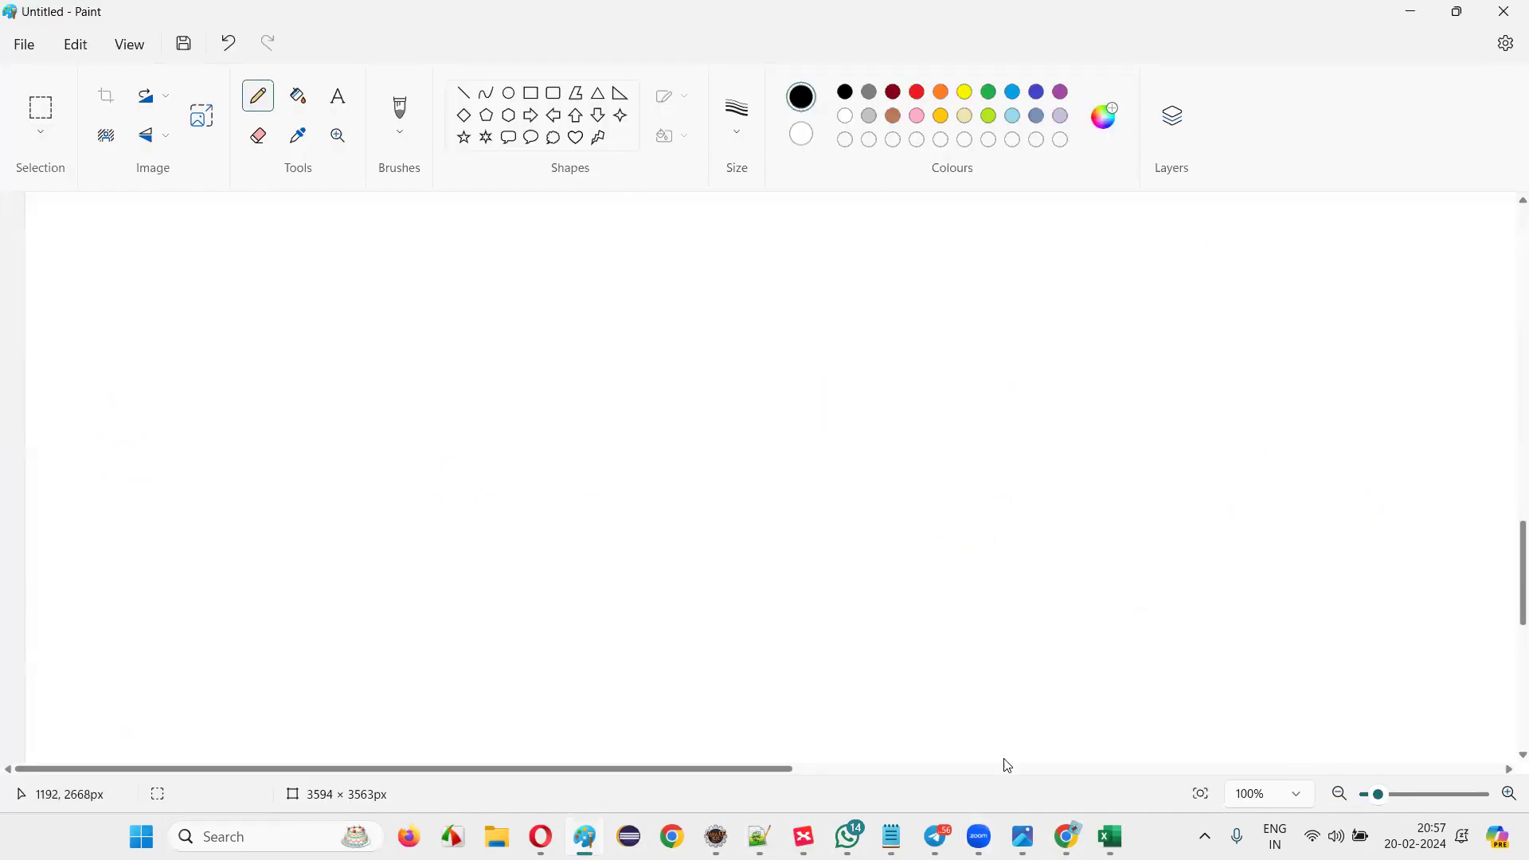
{"action": "left_click", "coordinate": [1414, 836]}
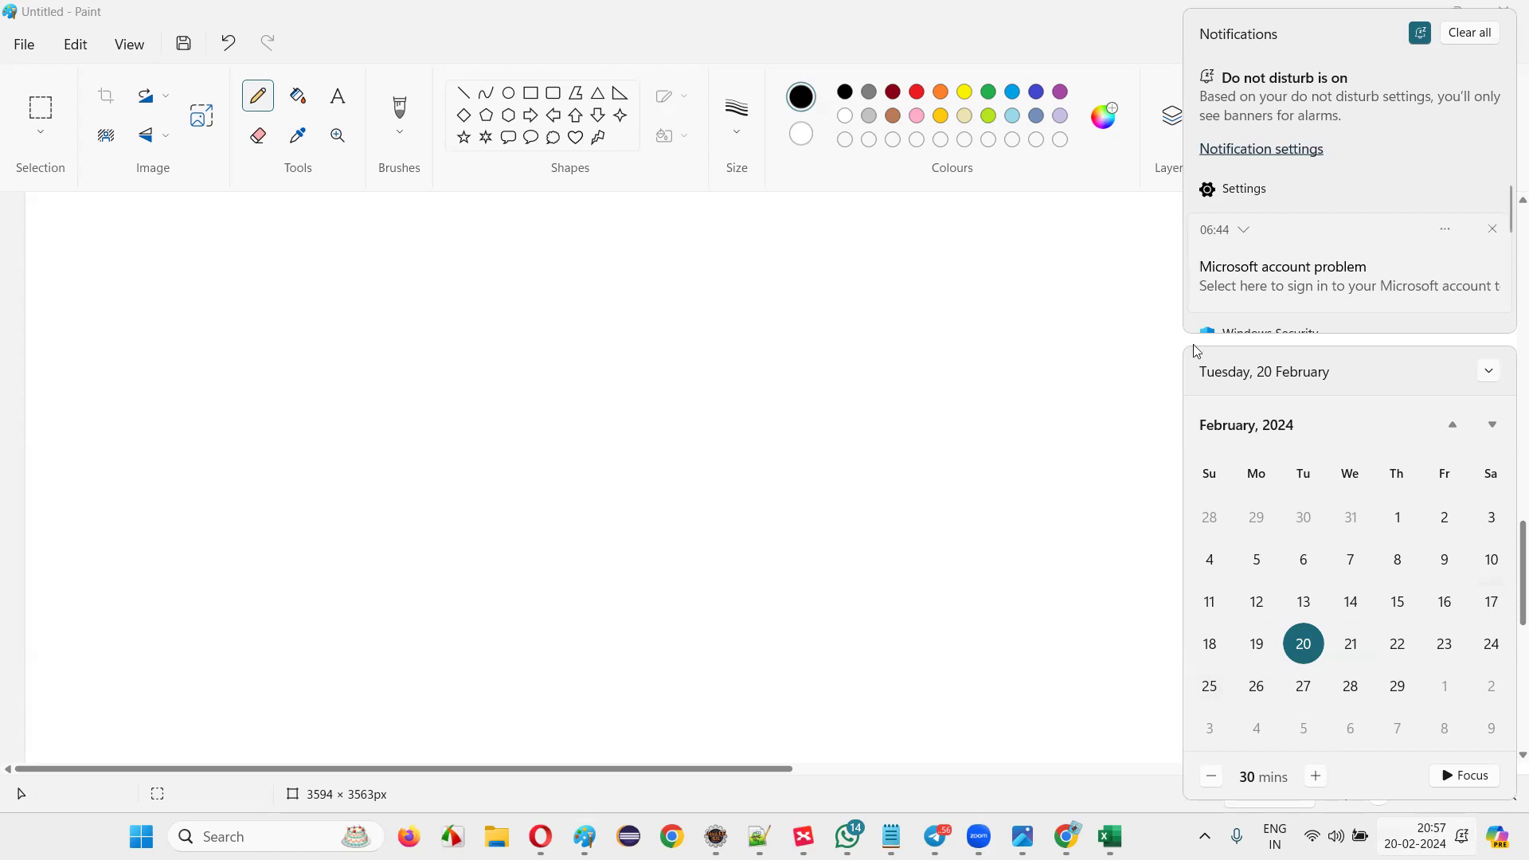
{"action": "left_click", "coordinate": [1190, 837]}
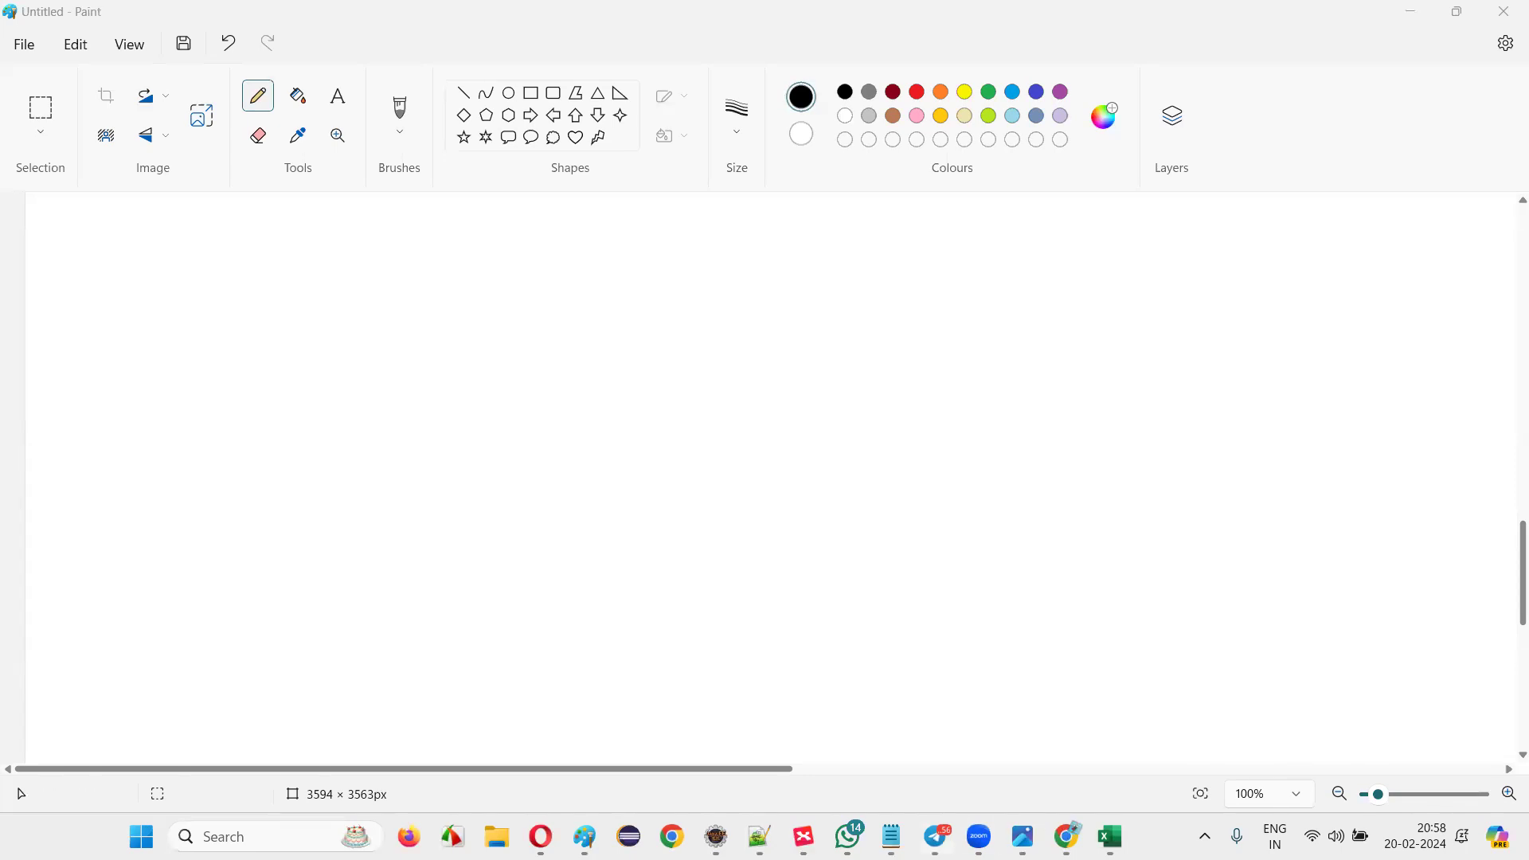
{"action": "left_click", "coordinate": [936, 836]}
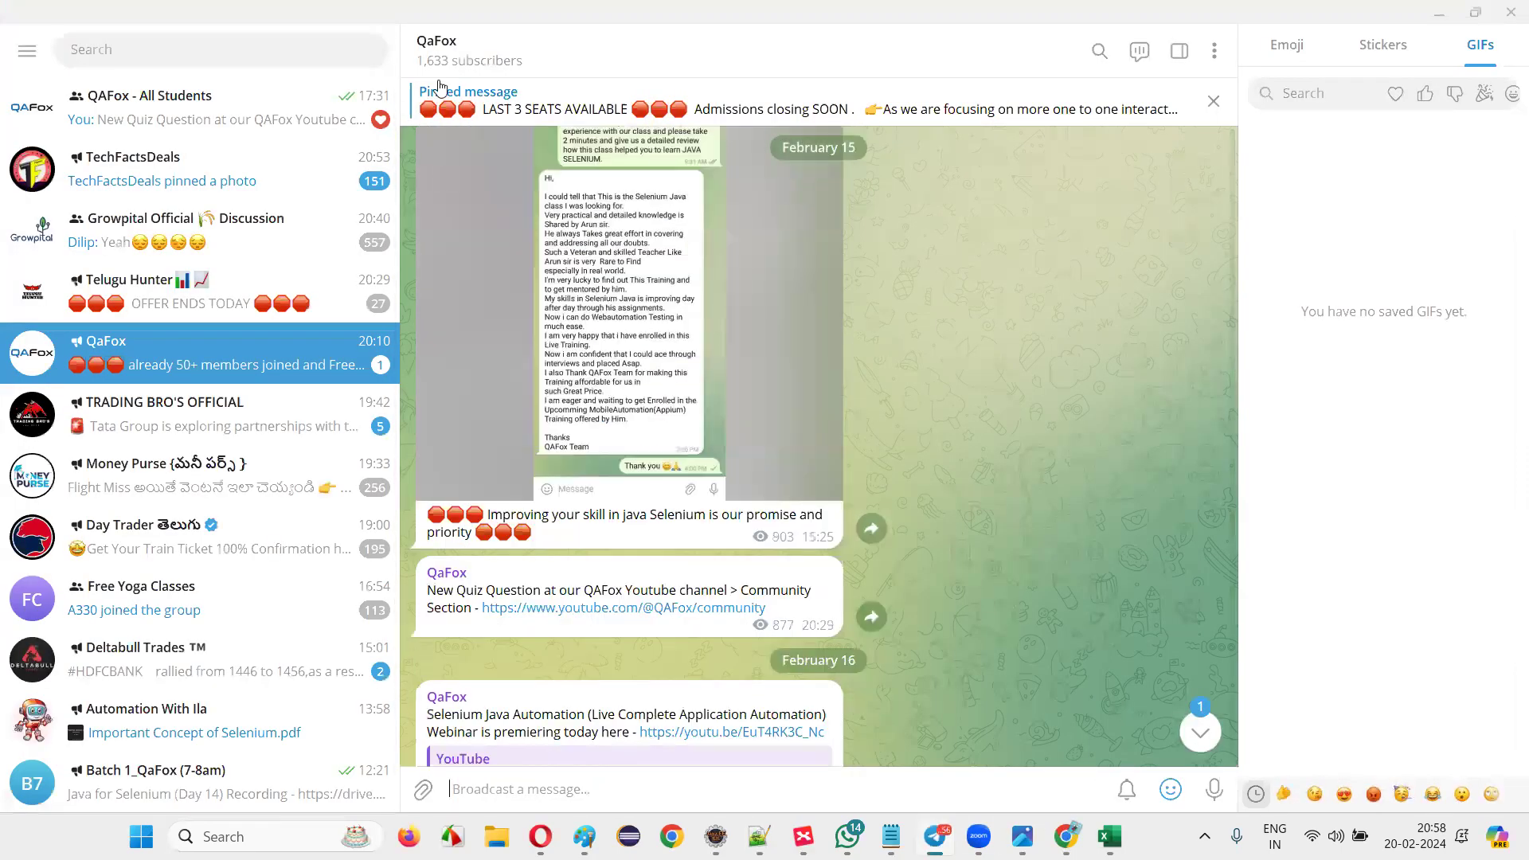
Select the QaFox channel's Telegram ID and WhatsApp lines, then draw a large rectangle in Paint.
{"action": "left_click", "coordinate": [441, 56]}
{"action": "left_click_drag", "start_coordinate": [647, 410], "coordinate": [828, 424]}
{"action": "key", "text": "ctrl+c"}
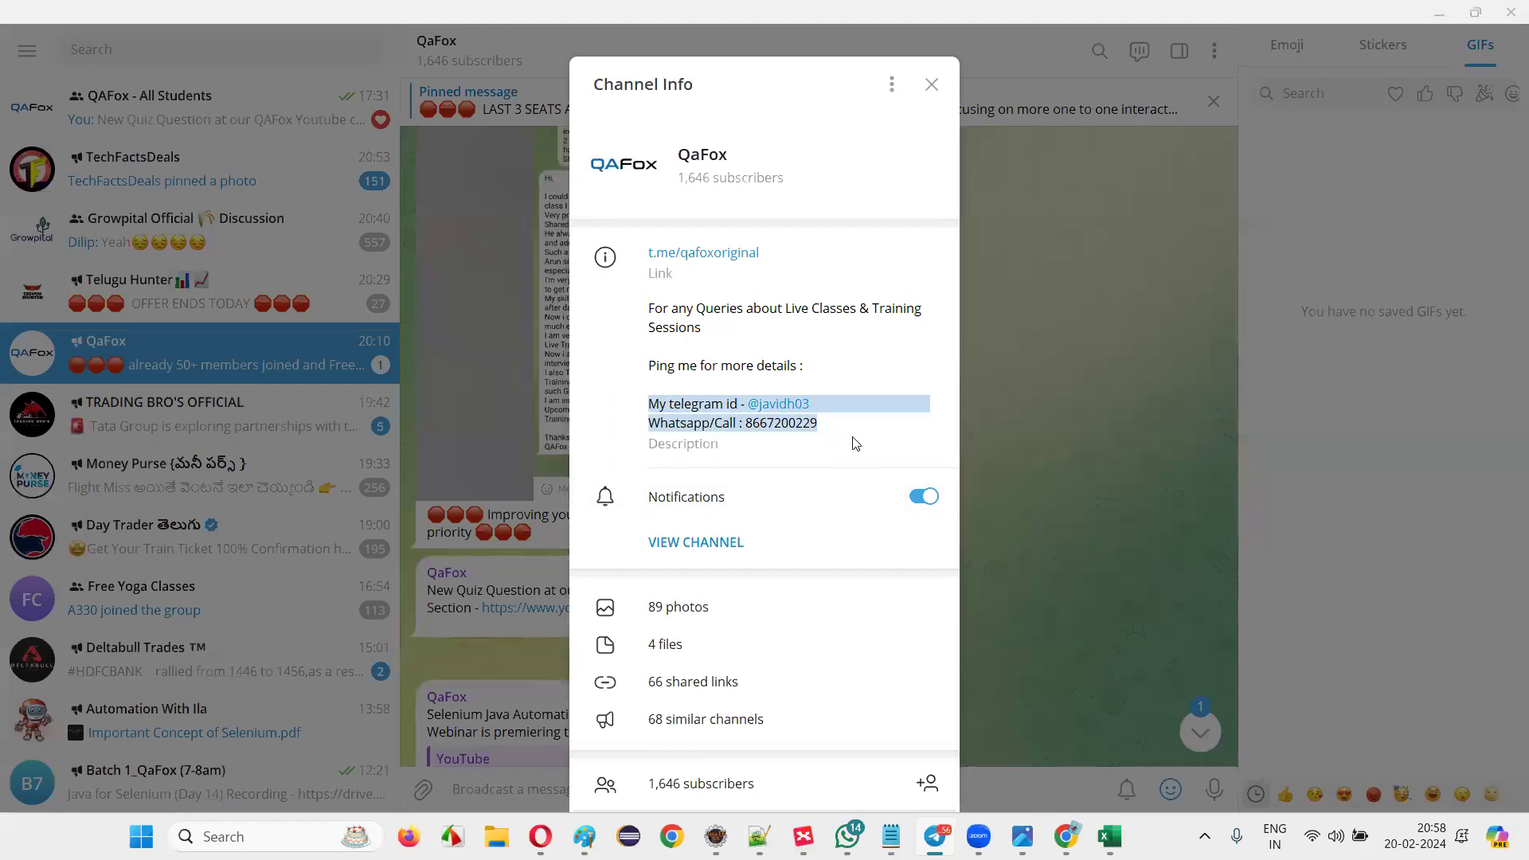
{"action": "left_click", "coordinate": [1438, 13]}
{"action": "left_click", "coordinate": [531, 93]}
{"action": "left_click_drag", "start_coordinate": [455, 310], "coordinate": [1060, 676]}
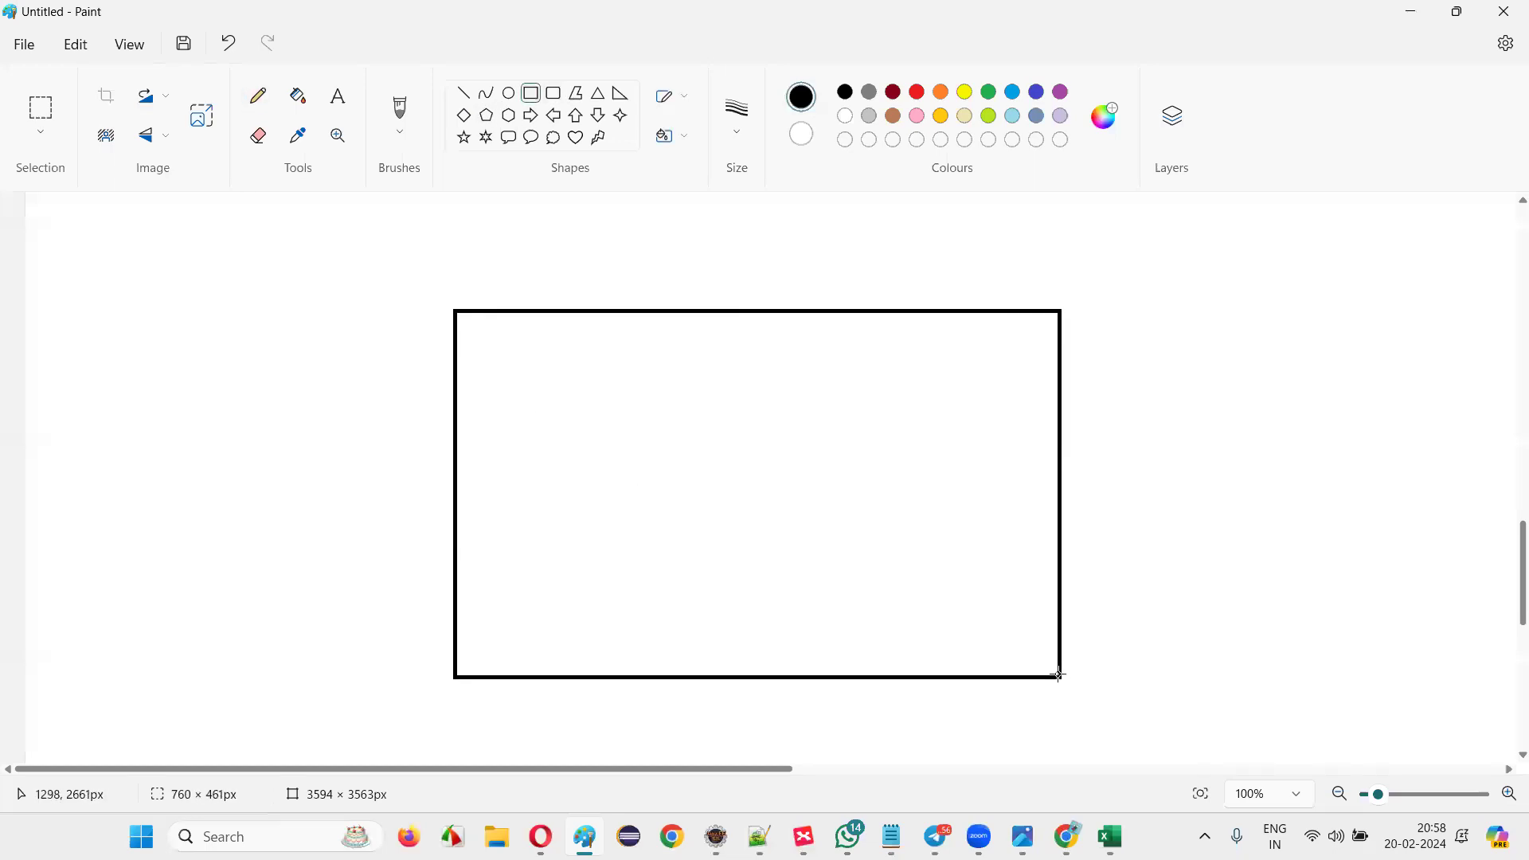
Paste the Telegram ID and WhatsApp lines into a text box inside the rectangle.
{"action": "left_click", "coordinate": [338, 95]}
{"action": "left_click", "coordinate": [629, 359]}
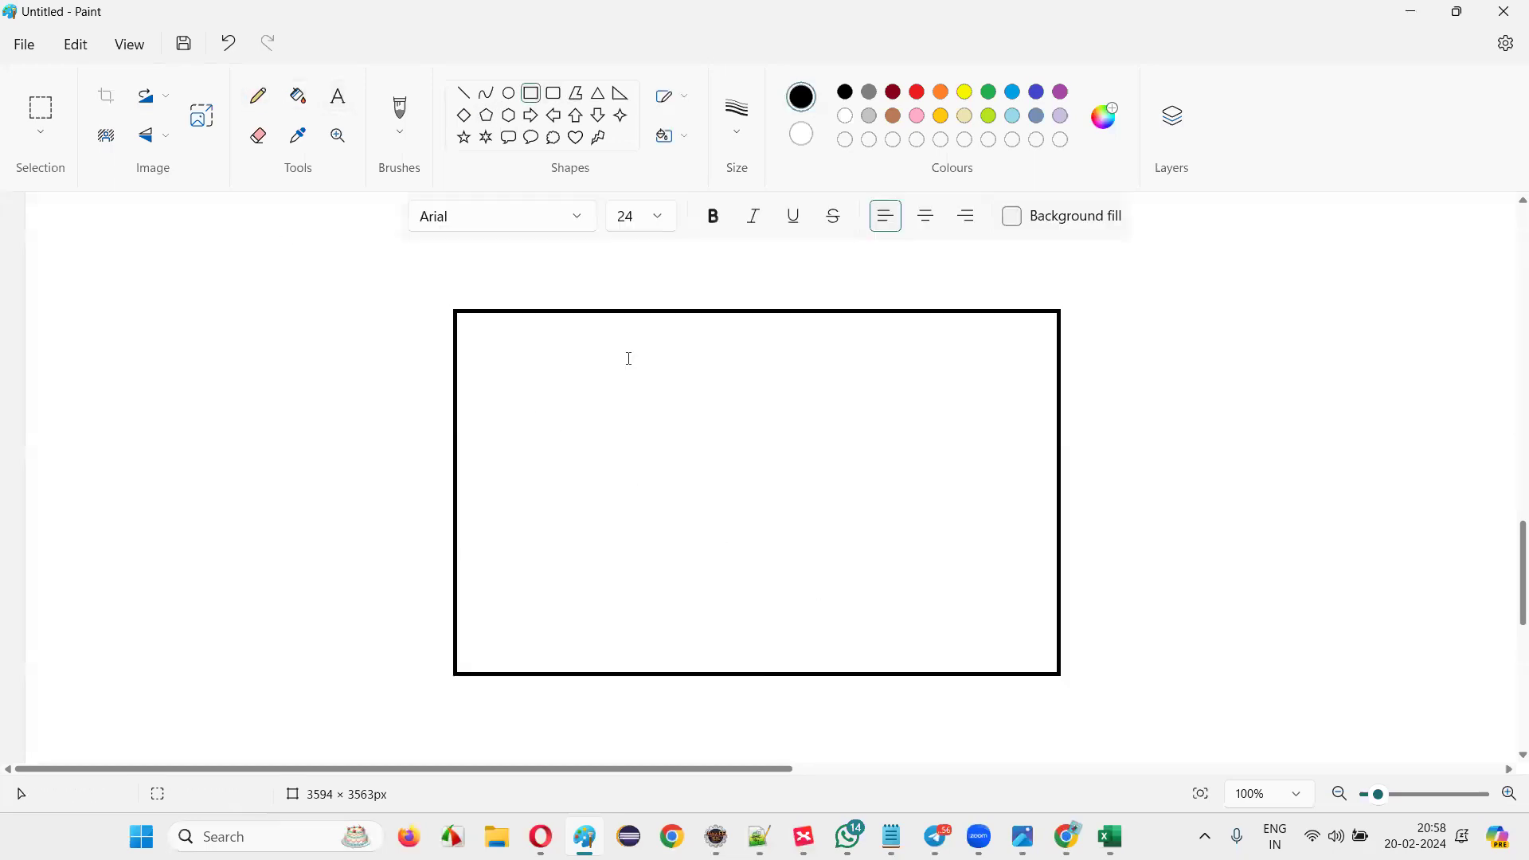
{"action": "left_click_drag", "start_coordinate": [563, 411], "coordinate": [1008, 618]}
{"action": "key", "text": "ctrl+v"}
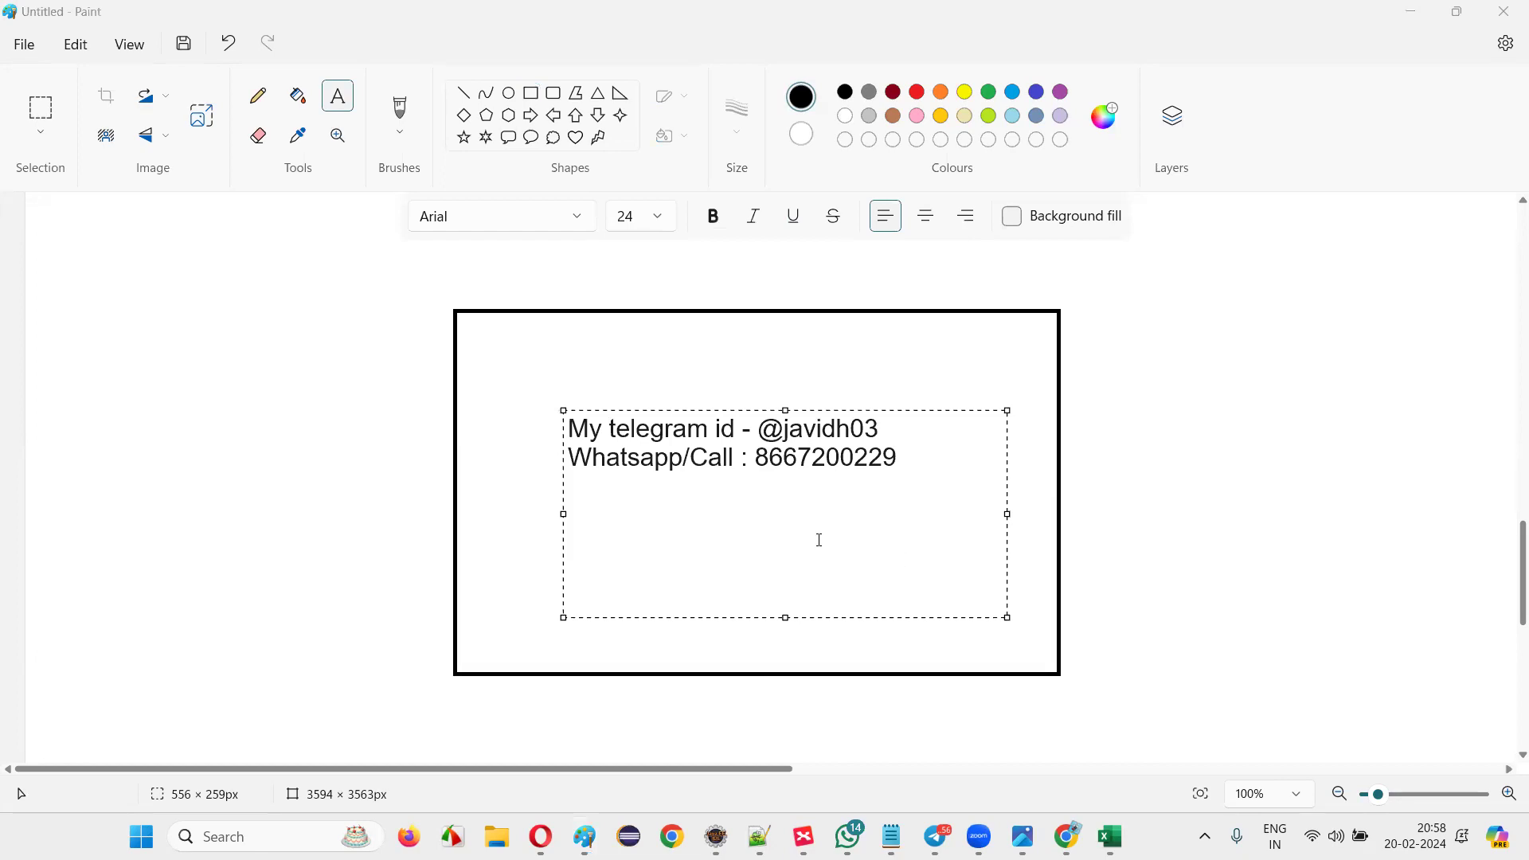
Select and deselect the two pasted contact lines, then commit the text onto the canvas.
{"action": "left_click", "coordinate": [898, 462]}
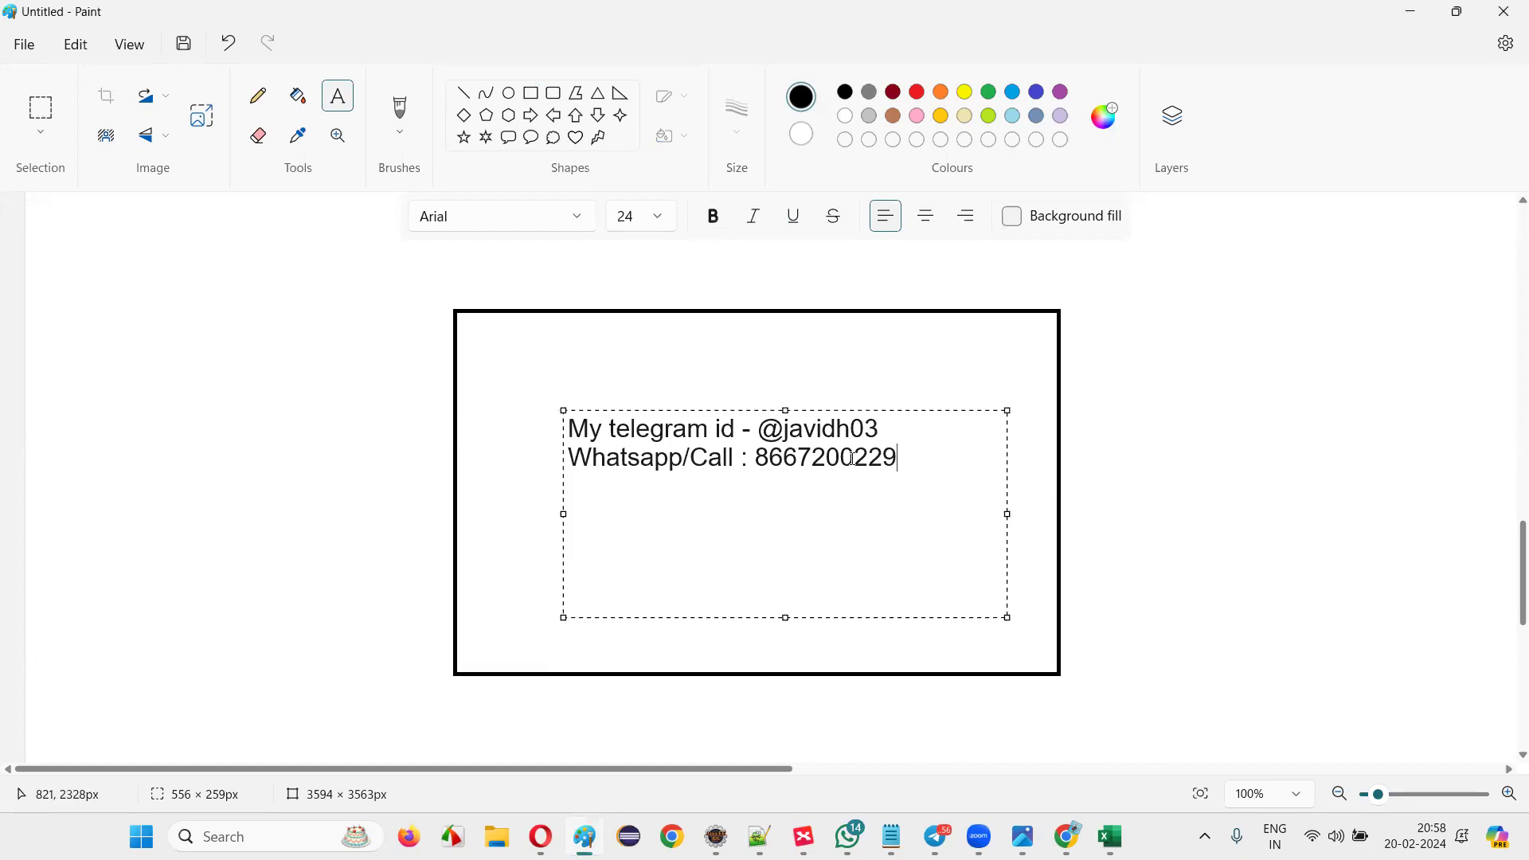
{"action": "key", "text": "ctrl+a"}
{"action": "key", "text": "Left"}
{"action": "key", "text": "shift+Right"}
{"action": "left_click_drag", "start_coordinate": [769, 469], "coordinate": [897, 462]}
{"action": "left_click", "coordinate": [898, 462]}
{"action": "key", "text": "ctrl+a"}
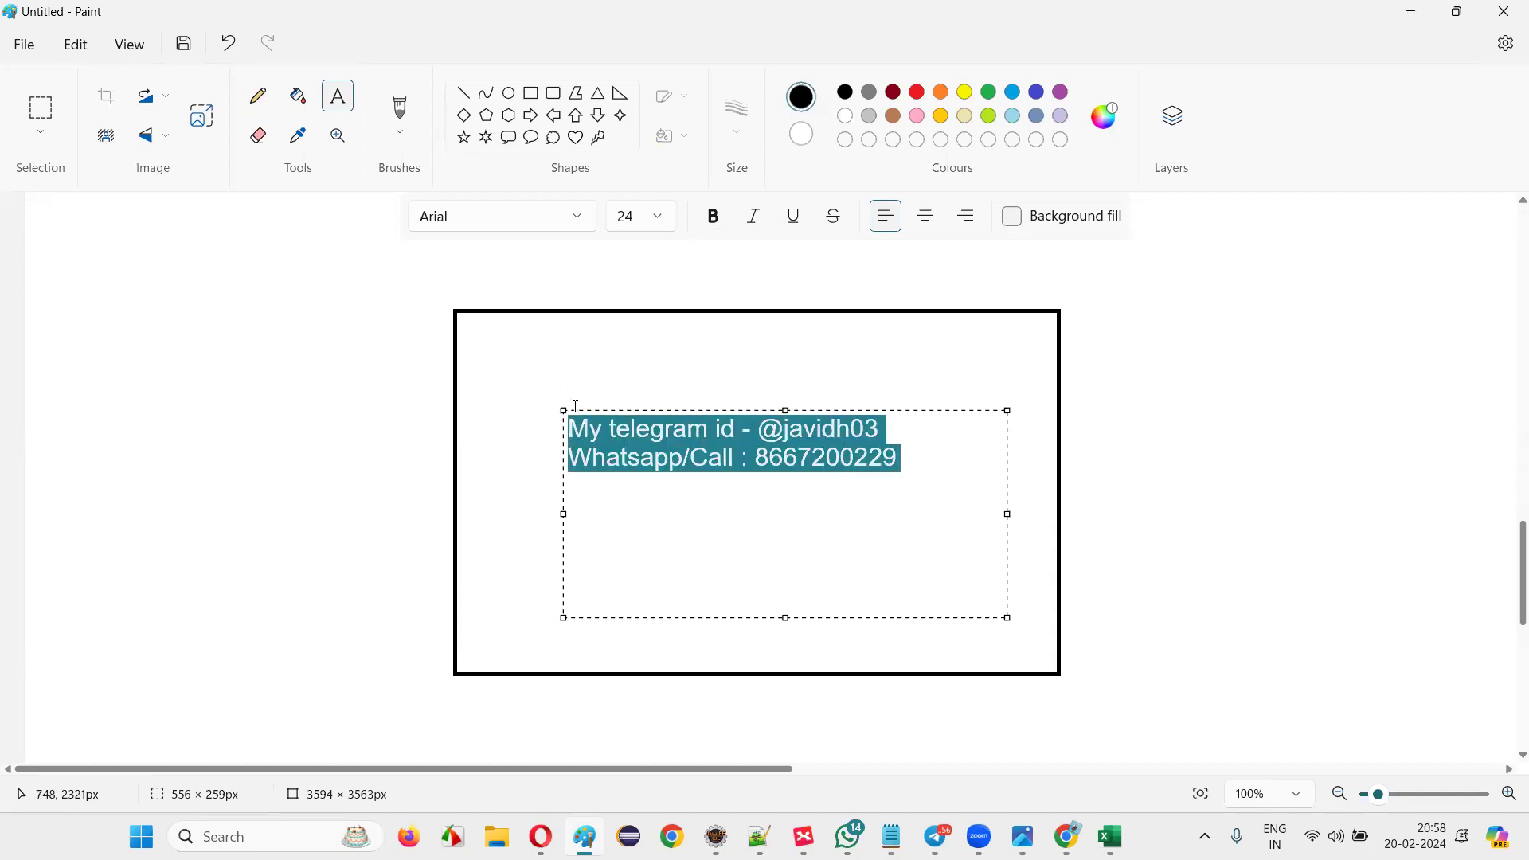
{"action": "left_click", "coordinate": [634, 452]}
{"action": "left_click_drag", "start_coordinate": [580, 430], "coordinate": [915, 467]}
{"action": "left_click", "coordinate": [919, 464]}
{"action": "left_click", "coordinate": [728, 359]}
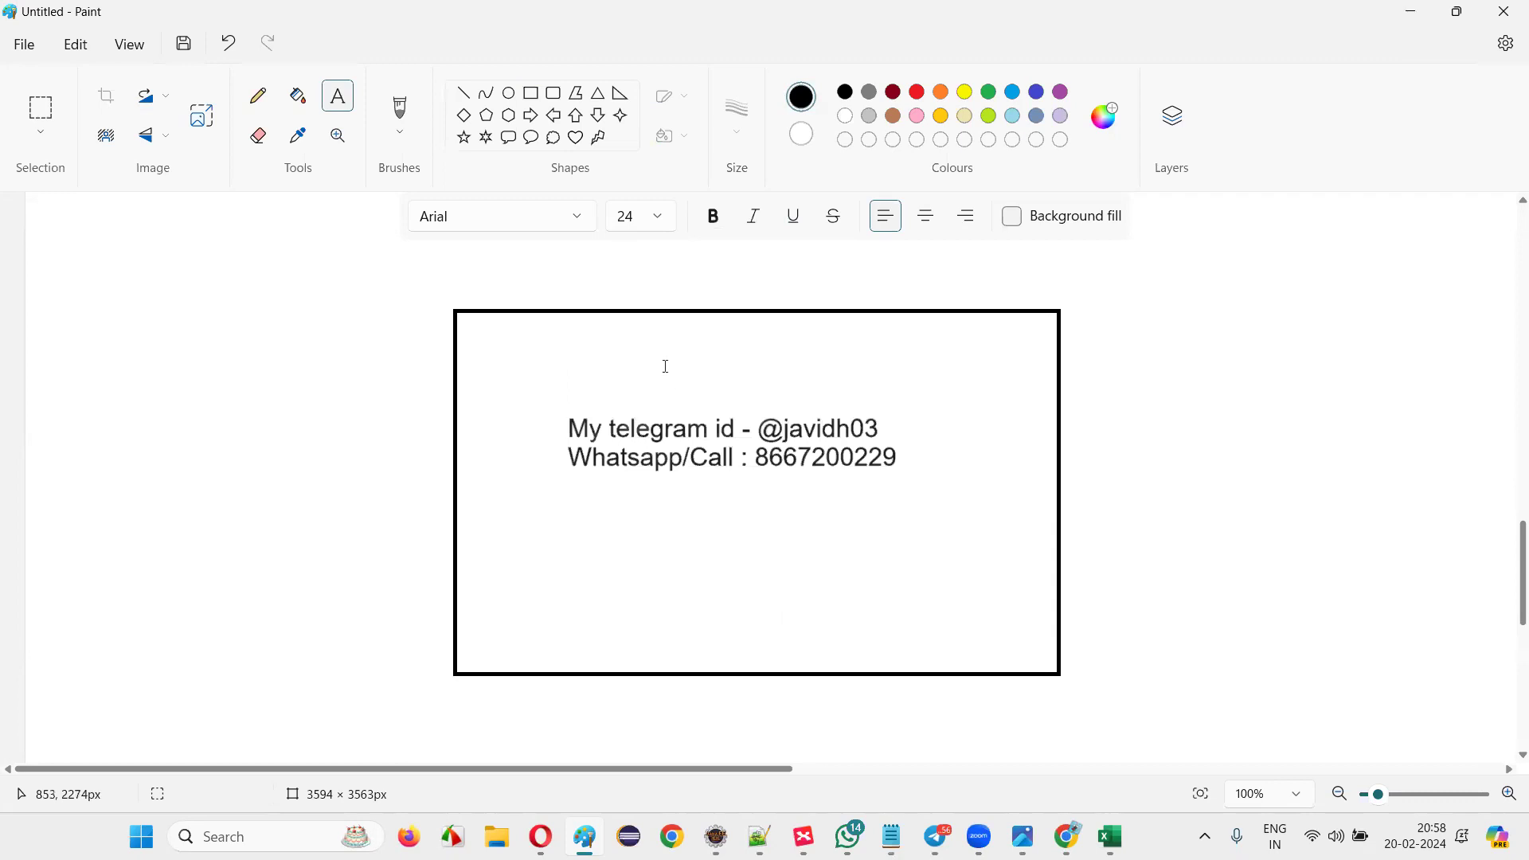